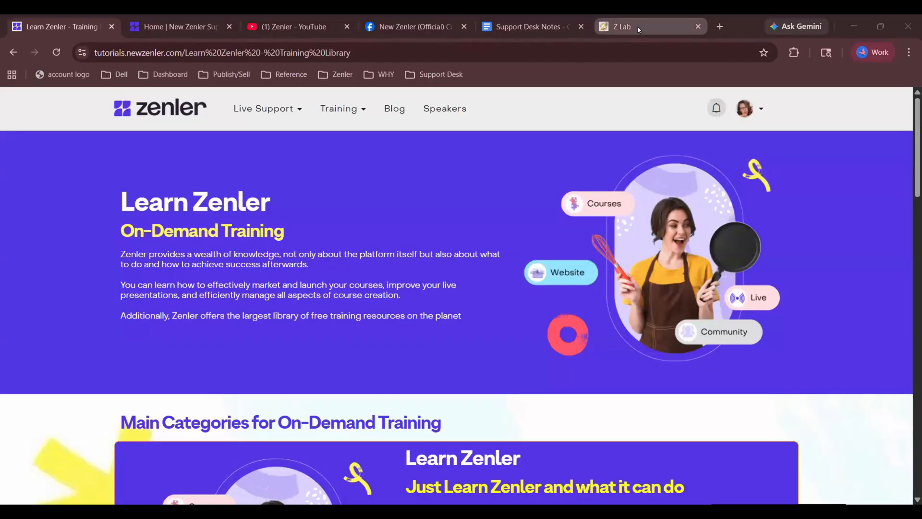
- Switch to the Z Lab admin site and open its community site
click(638, 28)
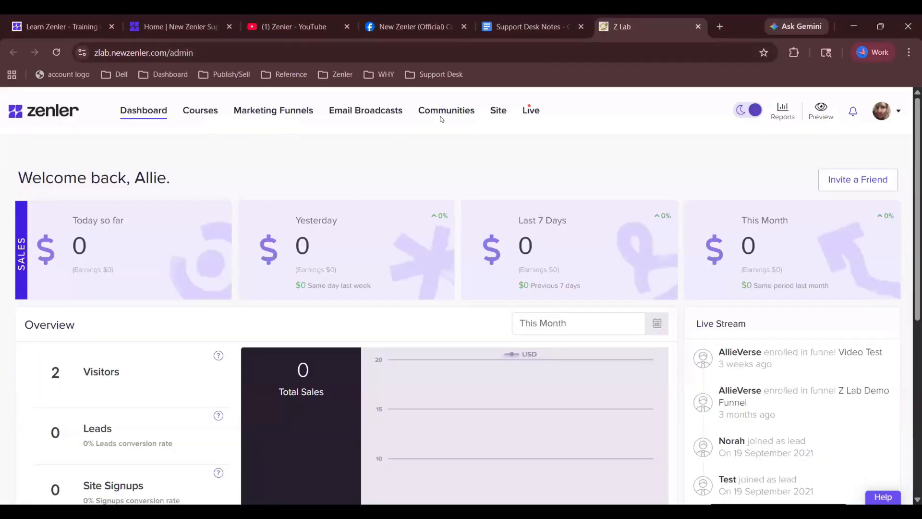
click(459, 110)
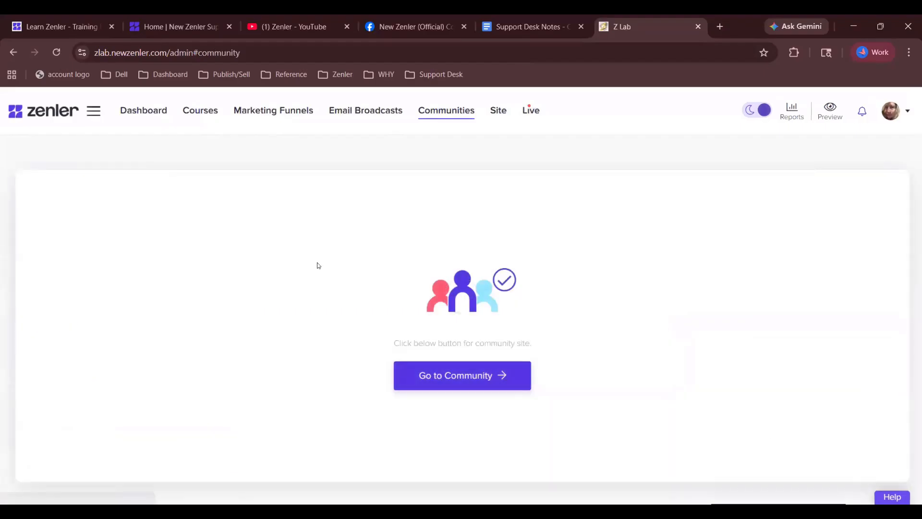
click(460, 375)
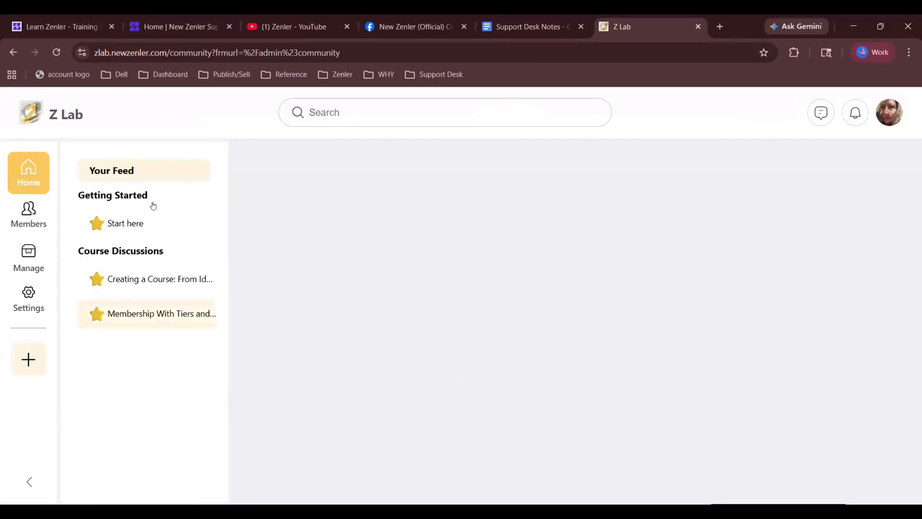
- Open Your Feed in the Z Lab community and look through its posts
click(136, 171)
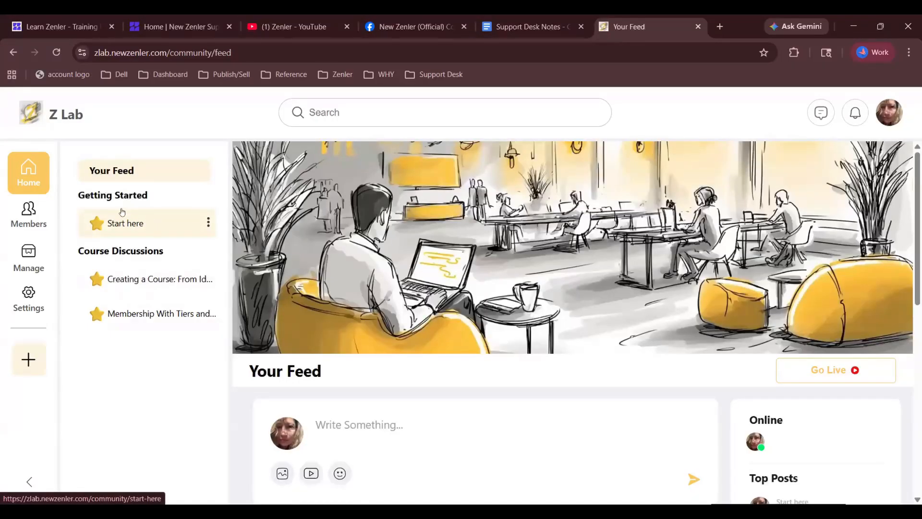
scroll(645, 181, down, 5)
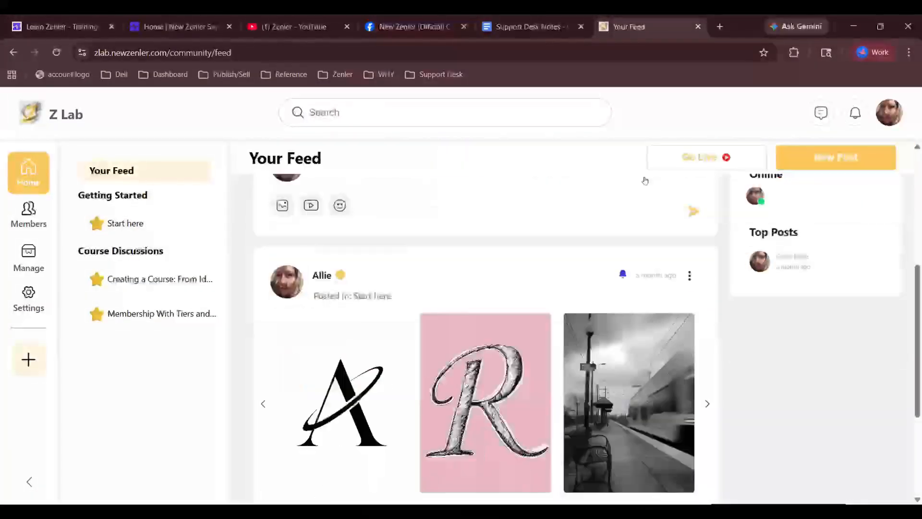
scroll(623, 330, up, 5)
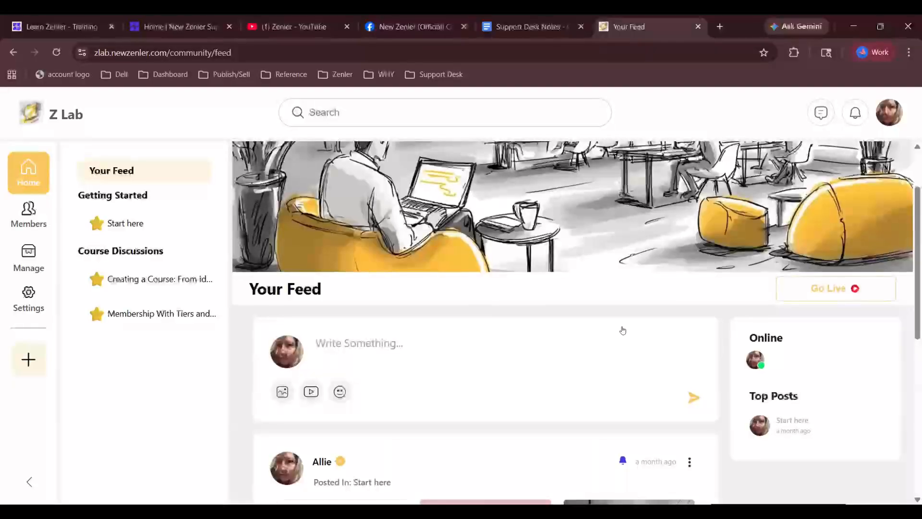
scroll(623, 330, down, 5)
scroll(623, 331, up, 5)
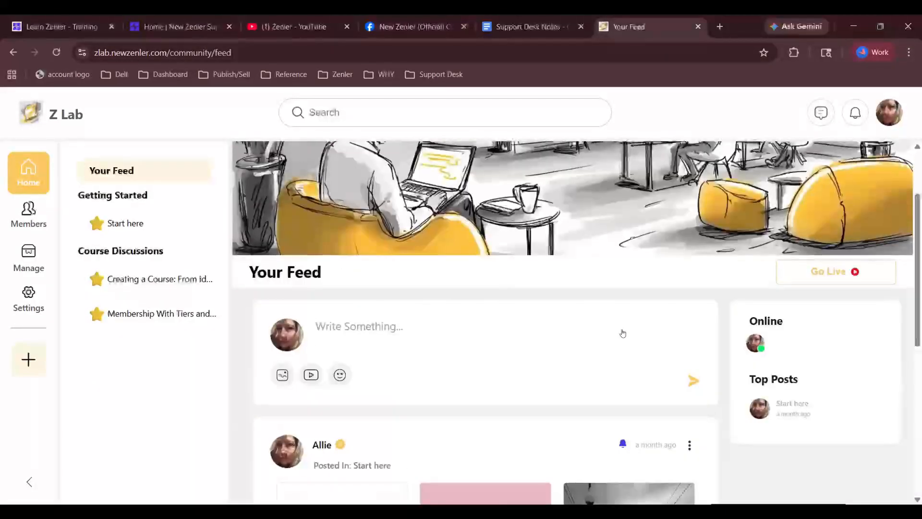
- Open the Start here community under Getting Started and look through its discussion posts
click(121, 223)
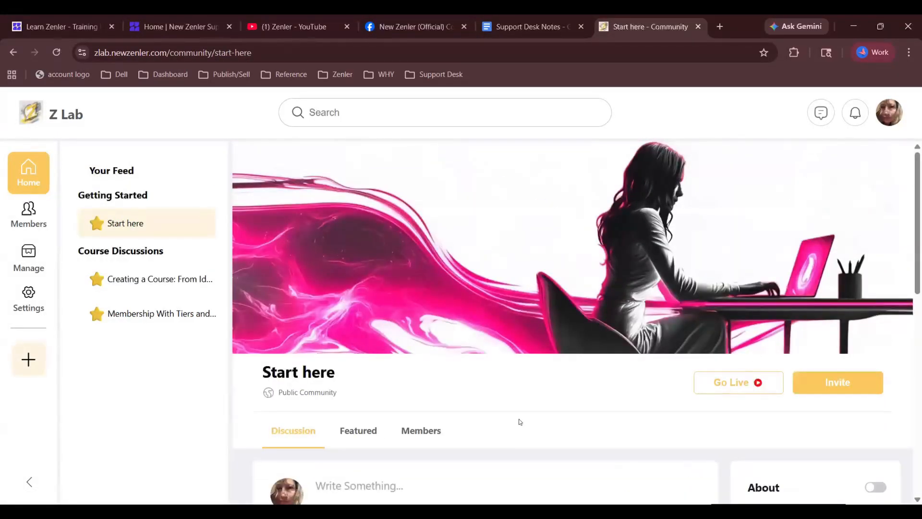
scroll(467, 374, down, 4)
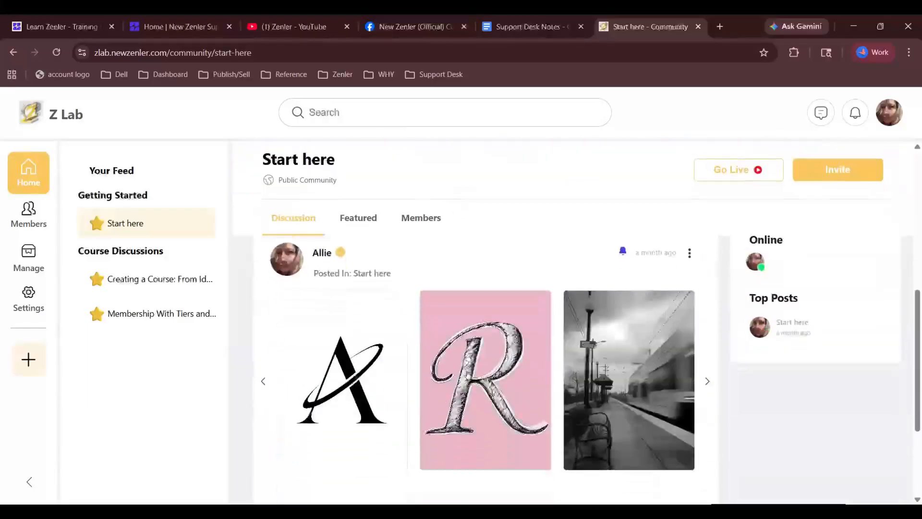
scroll(438, 391, up, 4)
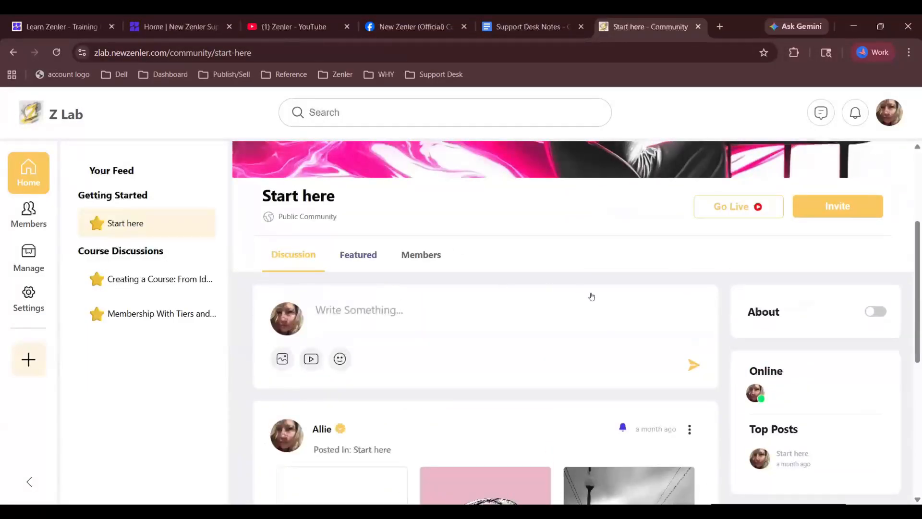
scroll(597, 313, down, 5)
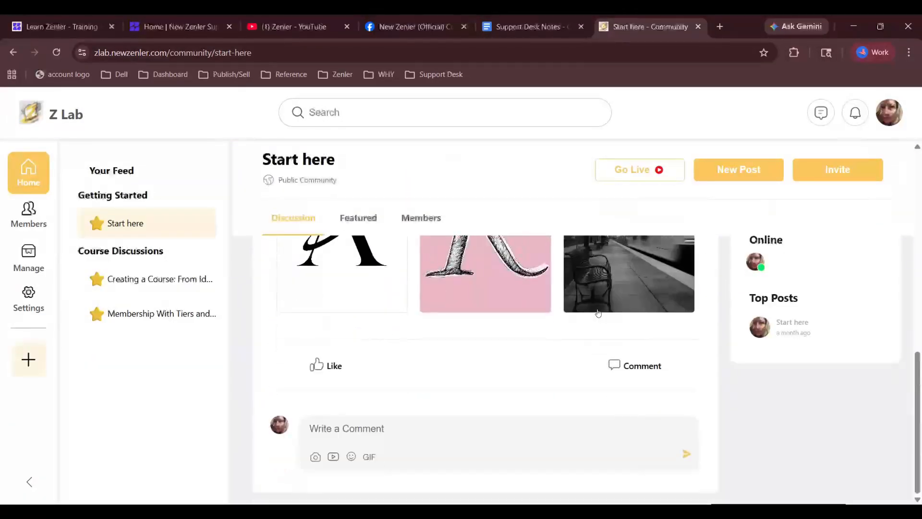
scroll(598, 313, up, 5)
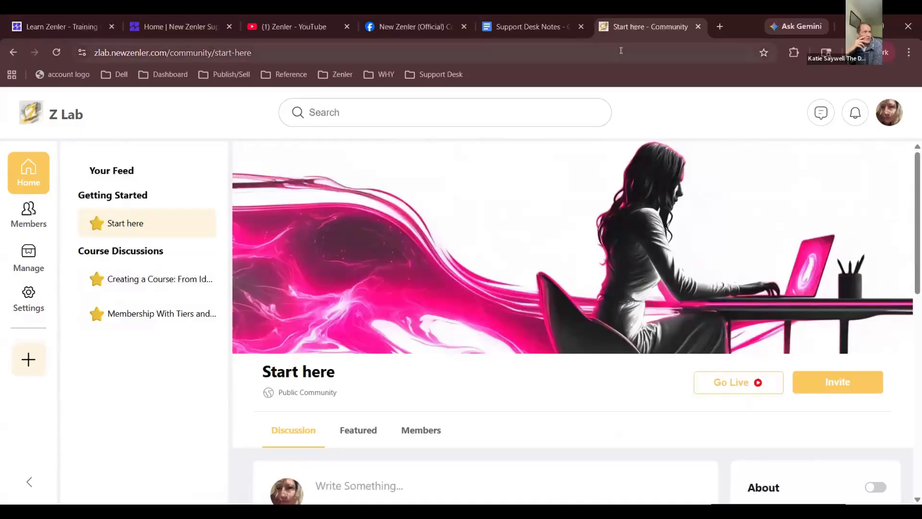
click(289, 43)
click(289, 44)
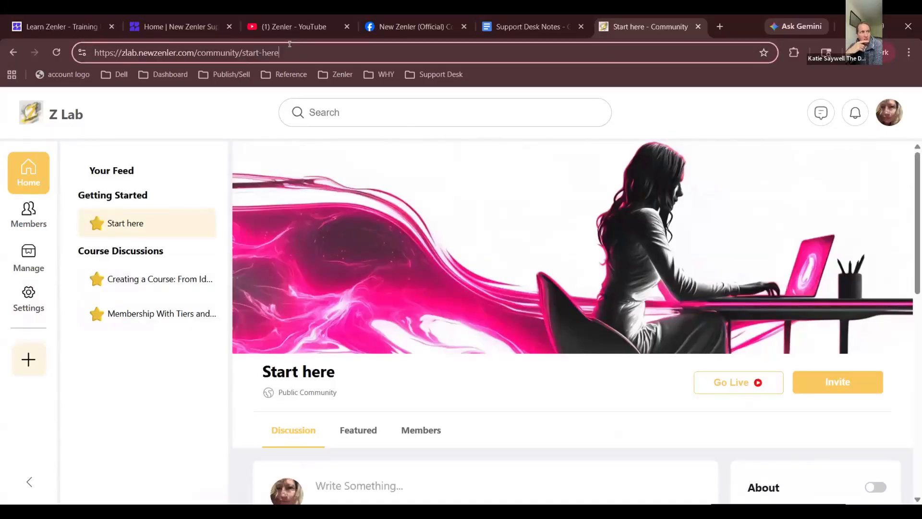
key(BackSpace)
key(BackSpace)
key(BackSpace)
key(BackSpace)
key(BackSpace)
key(BackSpace)
key(BackSpace)
key(BackSpace)
key(BackSpace)
key(BackSpace)
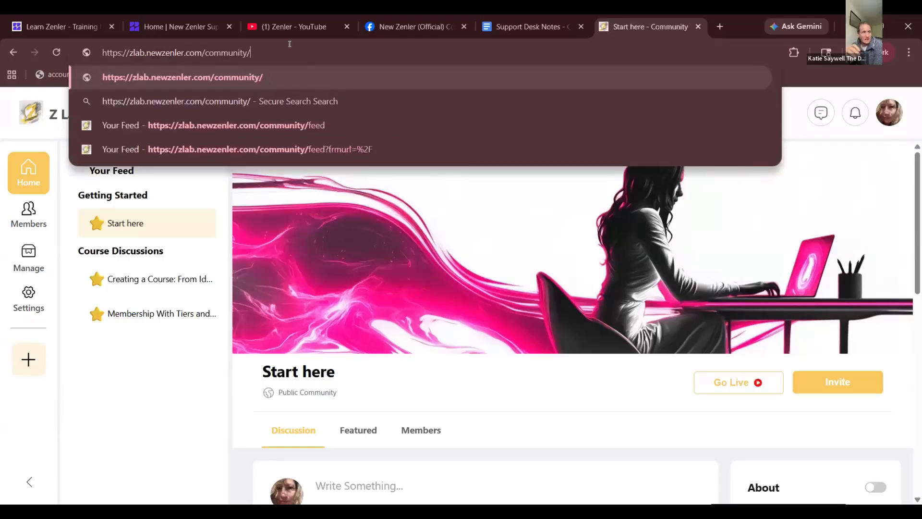
key(BackSpace)
key(BackSpace)
key(BackSpace)
key(BackSpace)
key(BackSpace)
key(BackSpace)
key(BackSpace)
key(BackSpace)
key(BackSpace)
key(BackSpace)
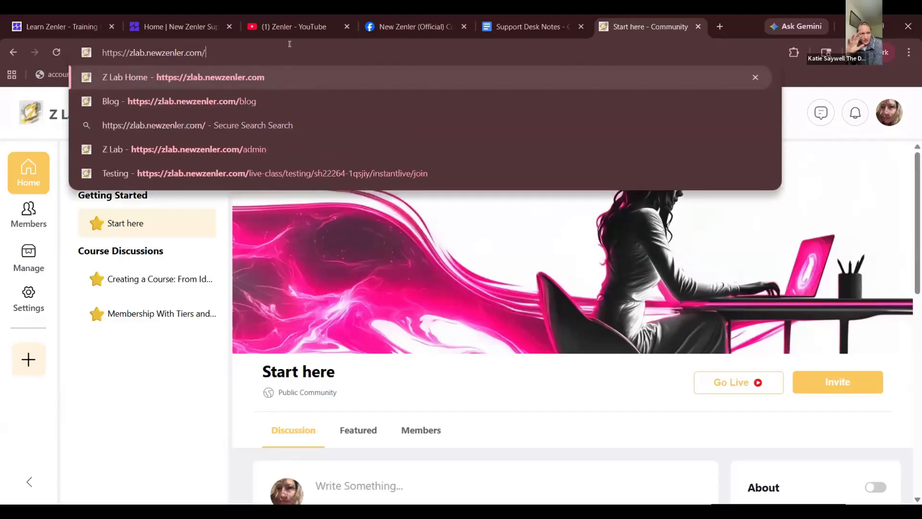
text(admin)
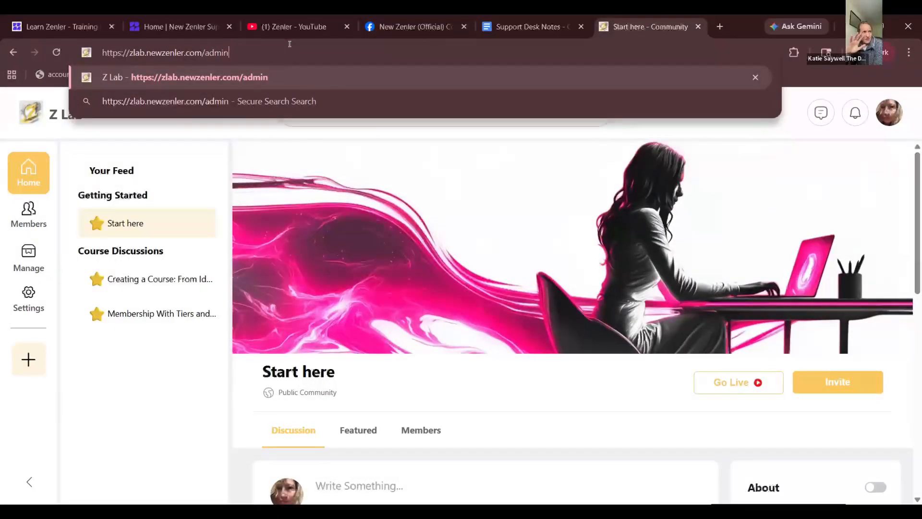
key(Return)
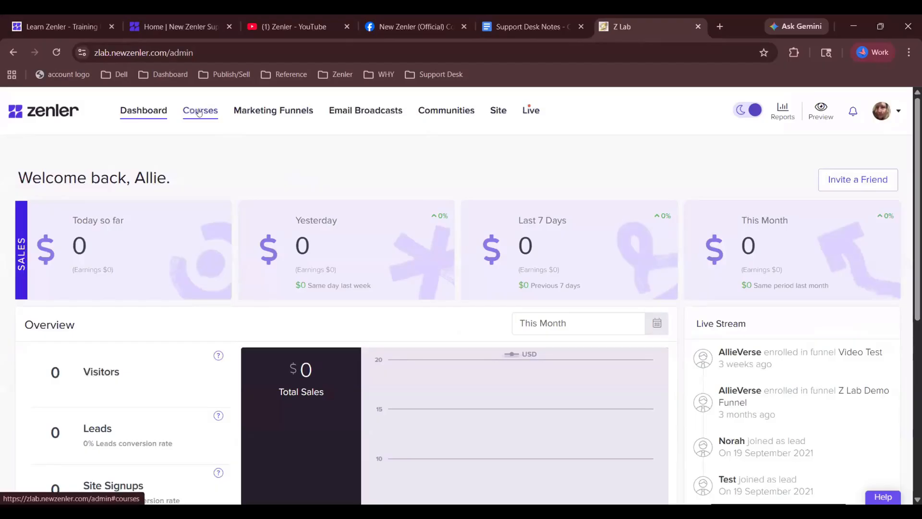
- Open the Janes Coaching course from the list of all courses and review its course details
click(199, 111)
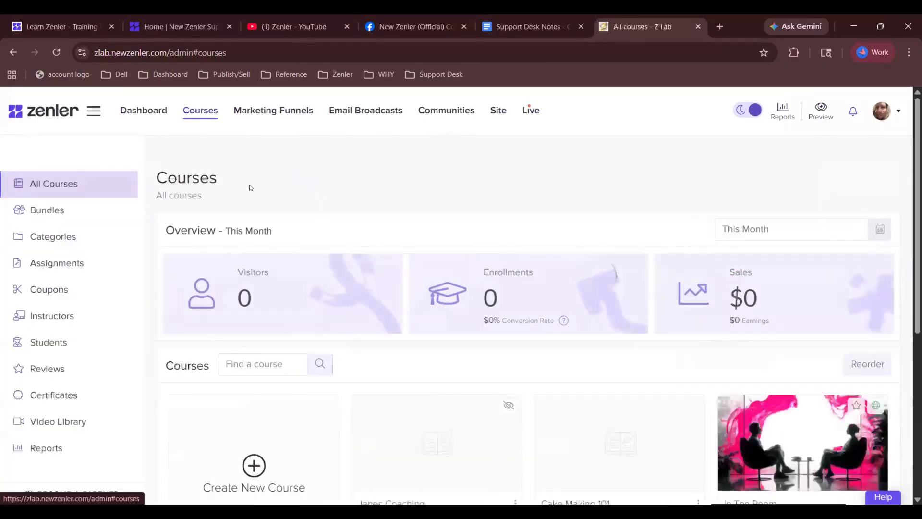
scroll(542, 218, down, 5)
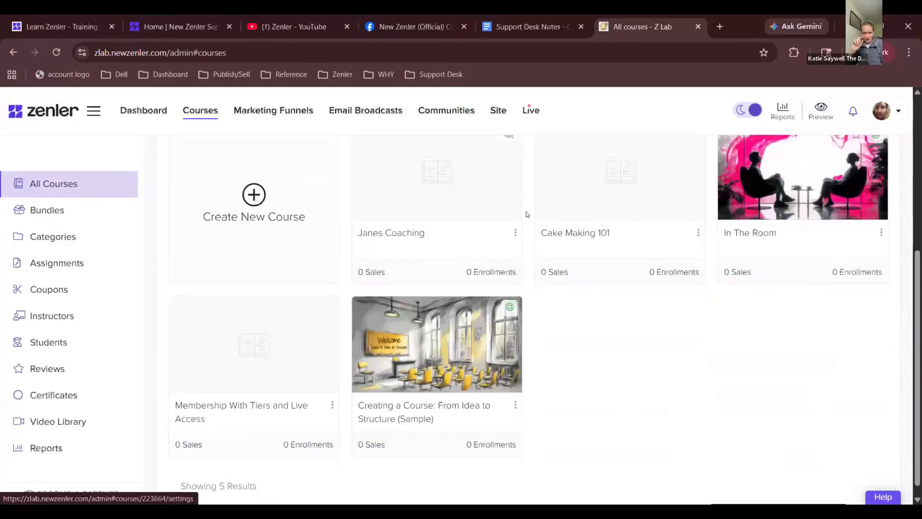
click(413, 200)
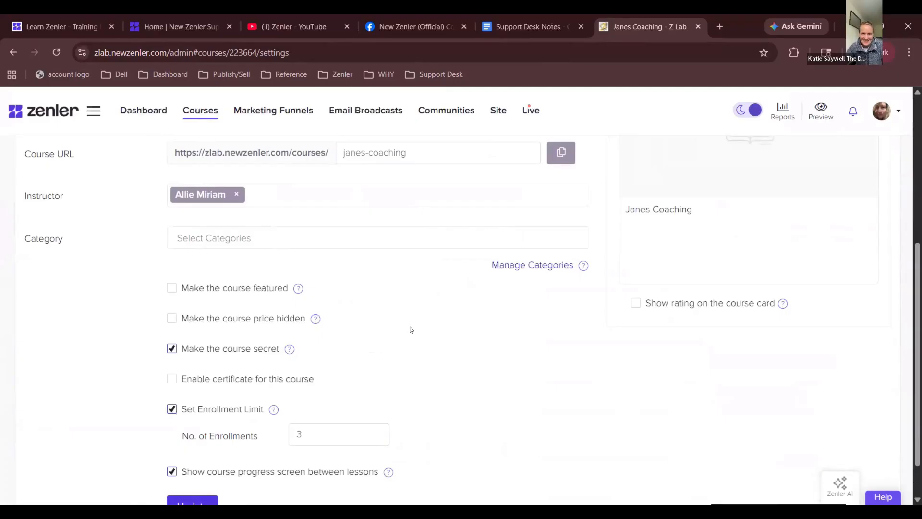
scroll(411, 330, down, 1)
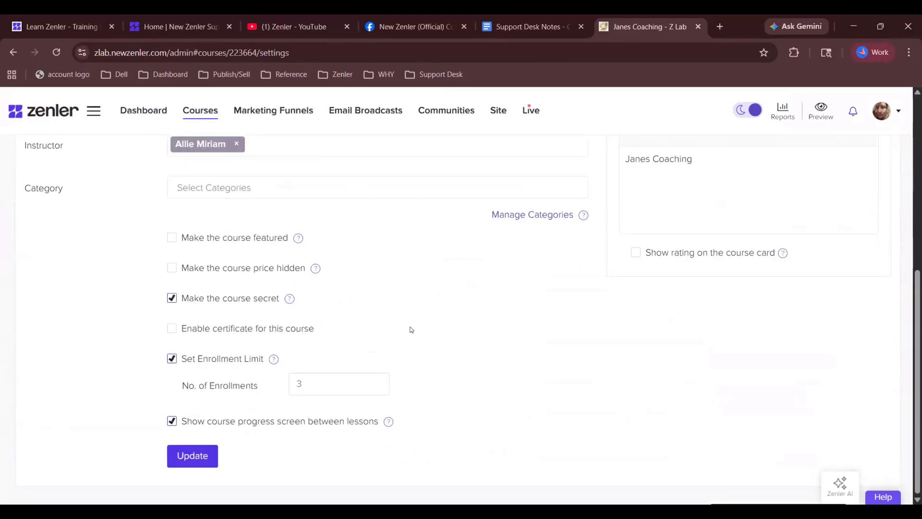
scroll(412, 329, up, 7)
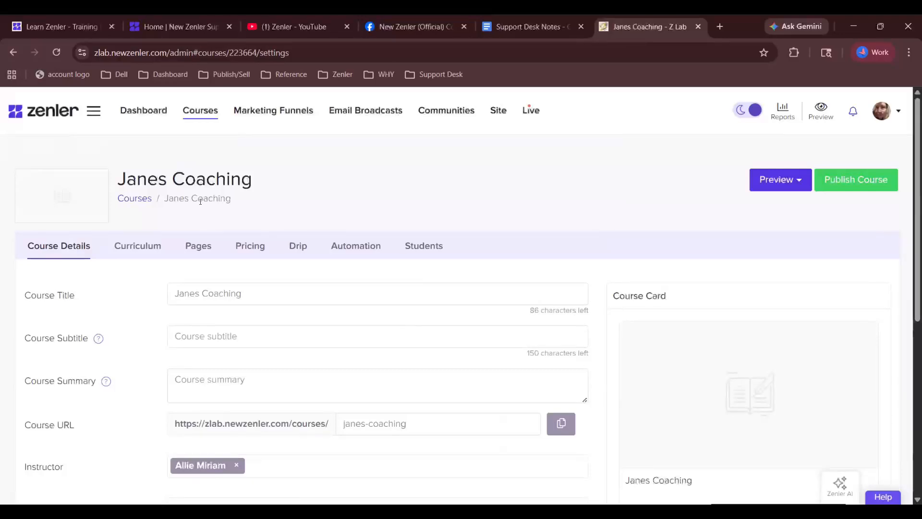
- Add a new pricing plan to the Janes Coaching course with One Time Purchase as its type
click(251, 247)
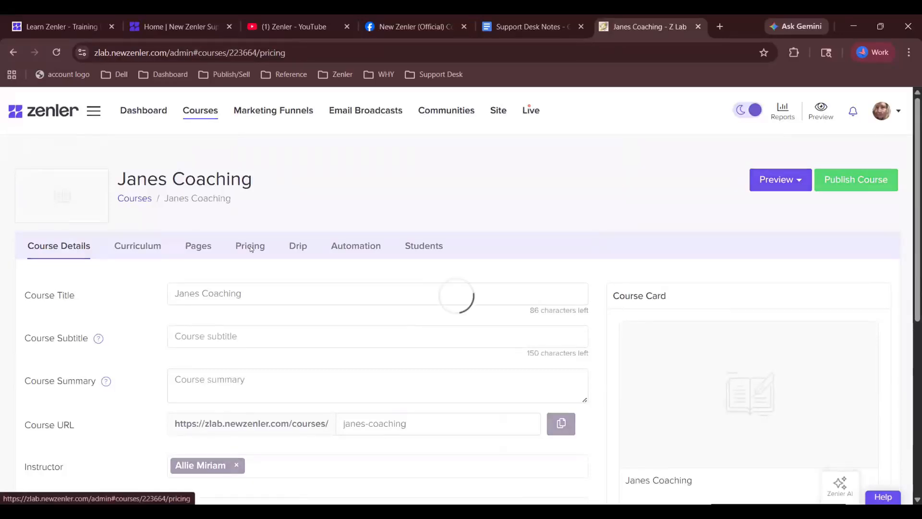
scroll(250, 248, down, 1)
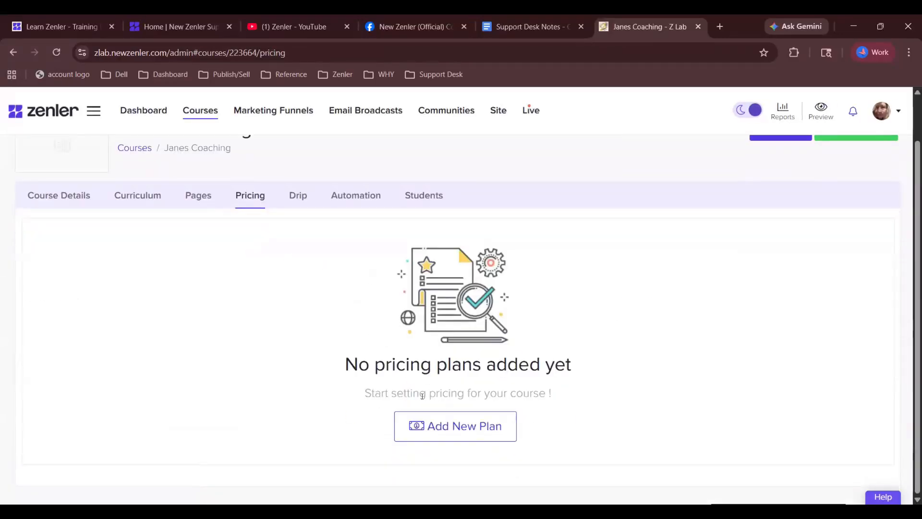
click(454, 422)
scroll(454, 418, down, 2)
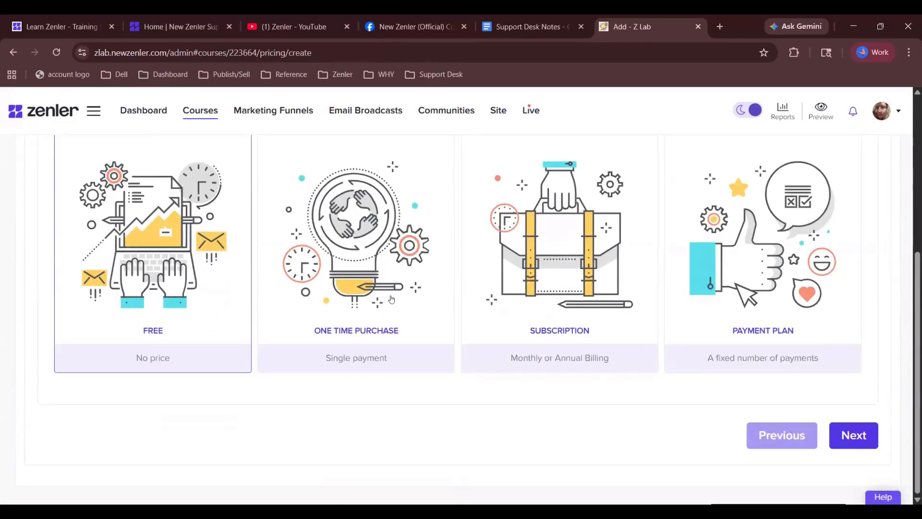
click(392, 300)
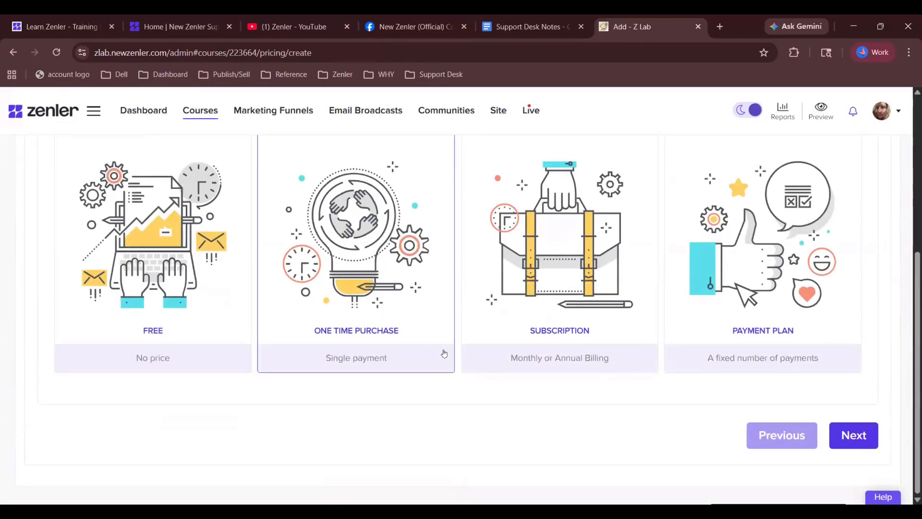
click(849, 435)
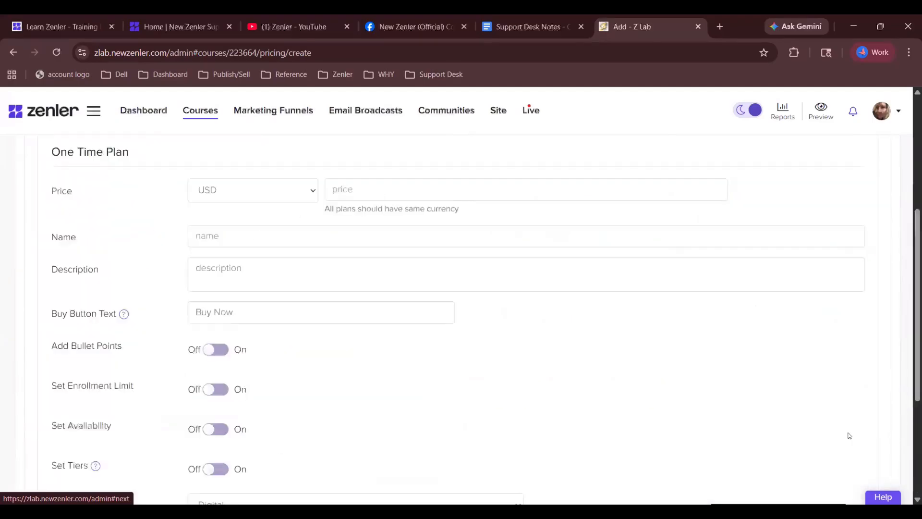
- Set the one-time plan's price to 100 USD and name the plan Z Lab
click(412, 184)
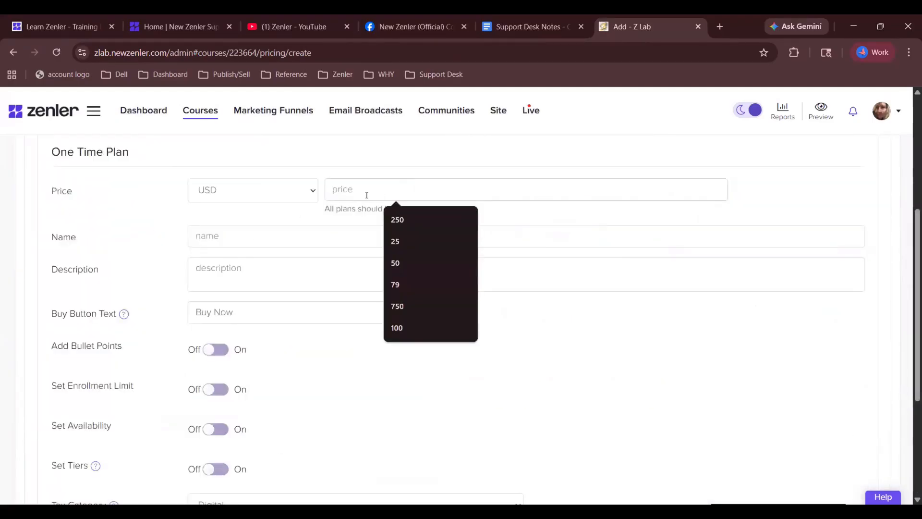
text(100)
click(287, 233)
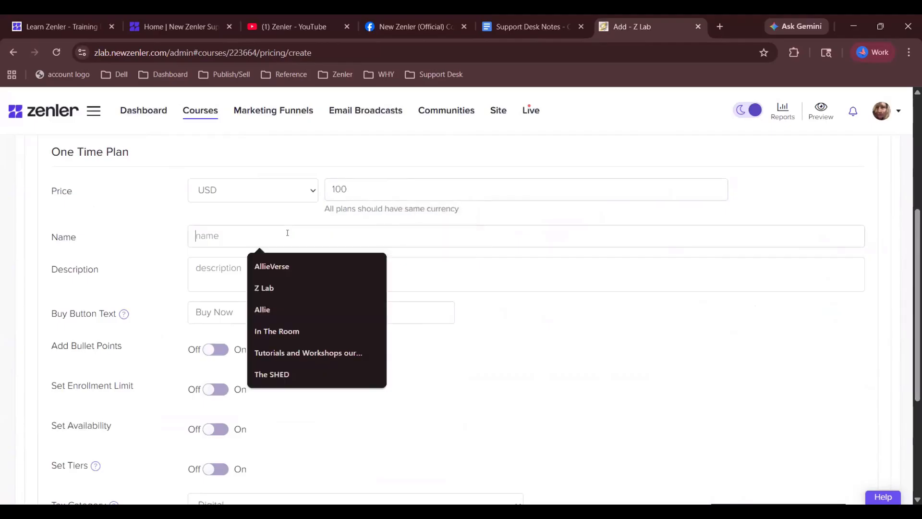
click(263, 288)
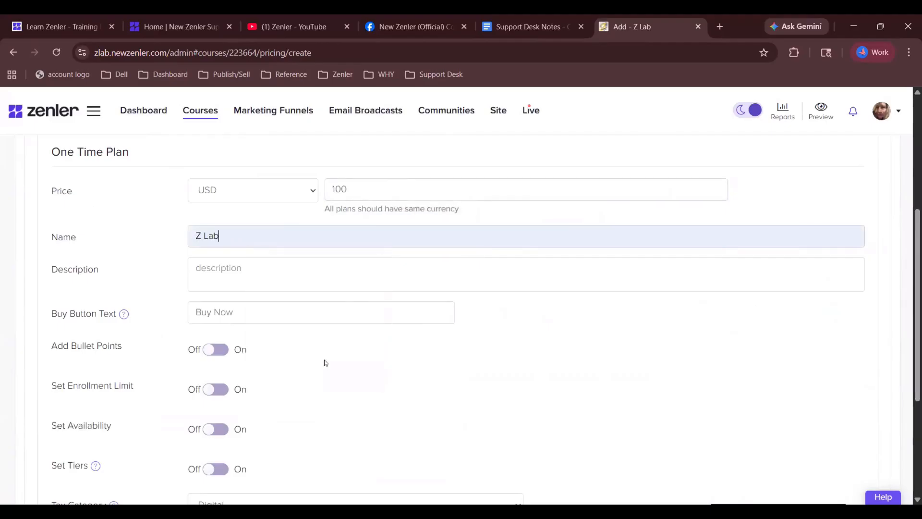
- Check the community choices for the one-time plan, keep None, and finish adding the plan
scroll(325, 362, down, 4)
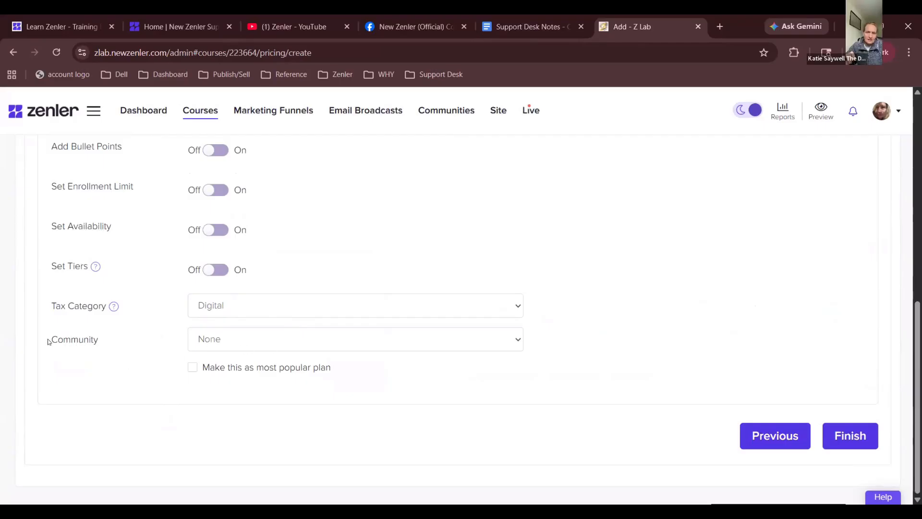
drag(48, 340, 119, 344)
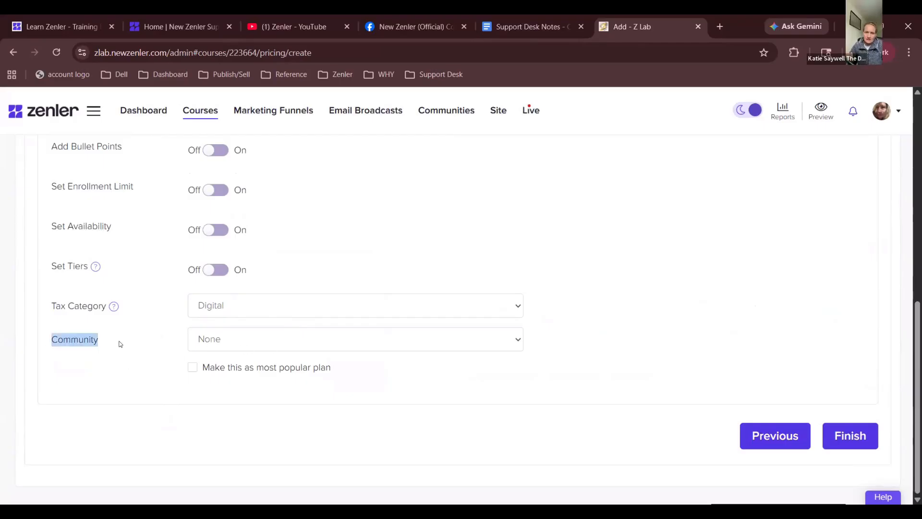
click(257, 341)
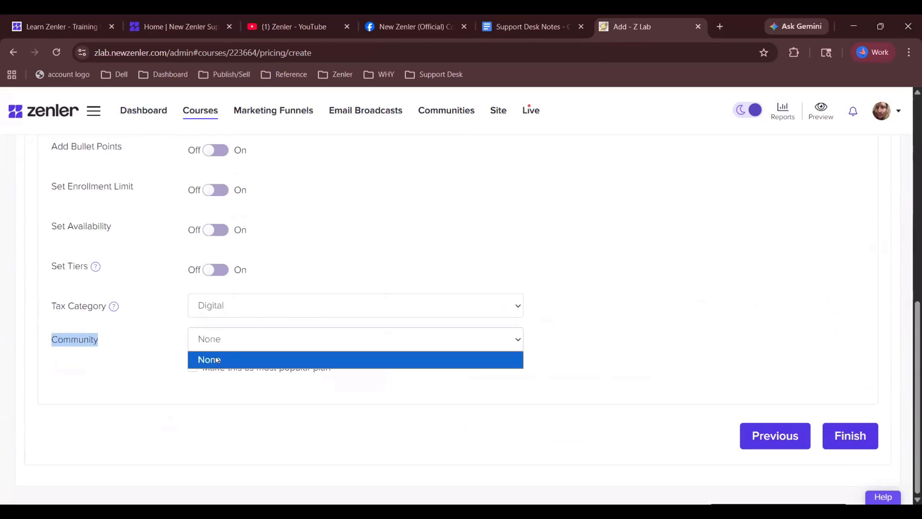
click(482, 337)
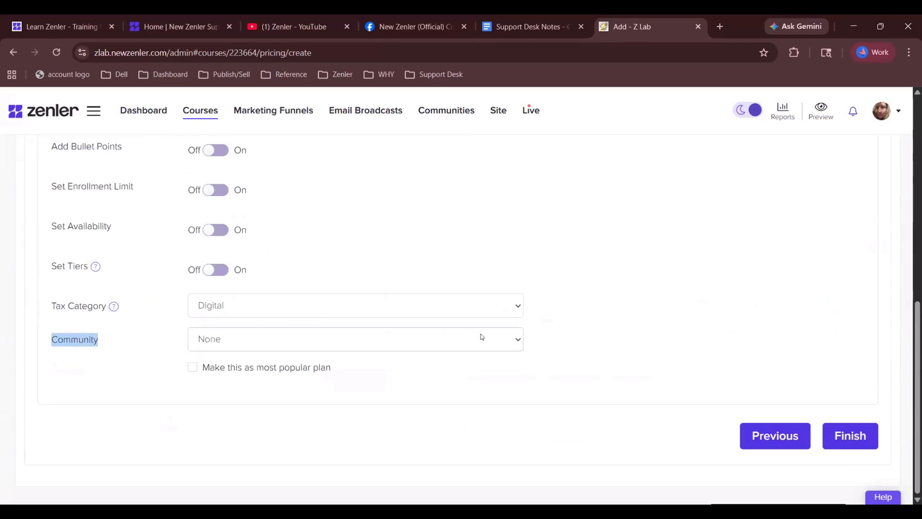
click(482, 337)
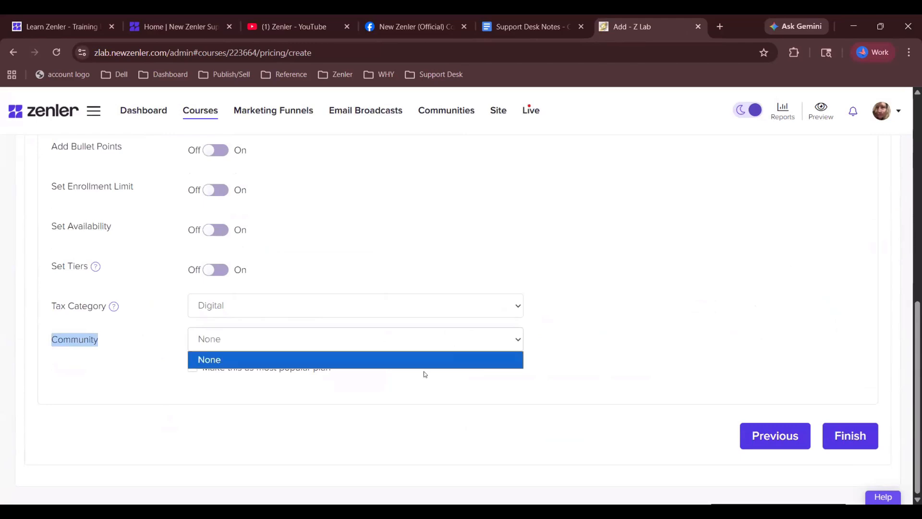
click(387, 358)
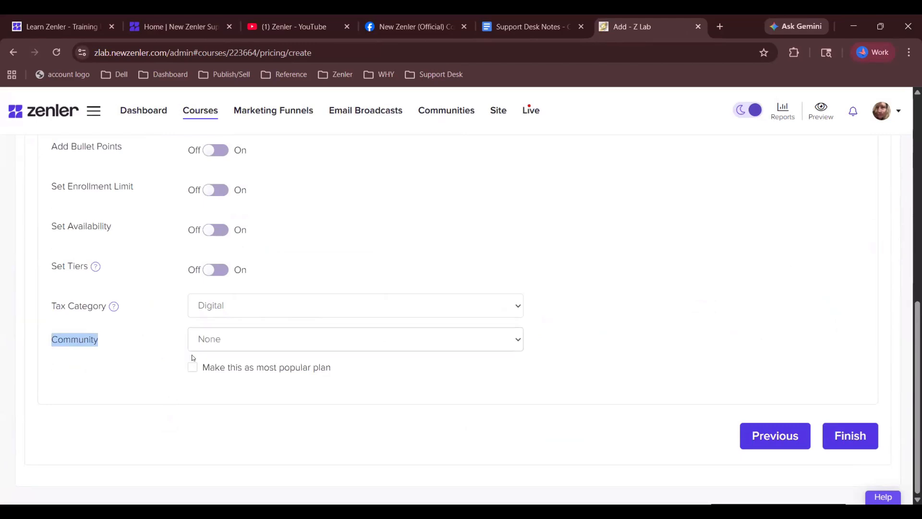
click(232, 346)
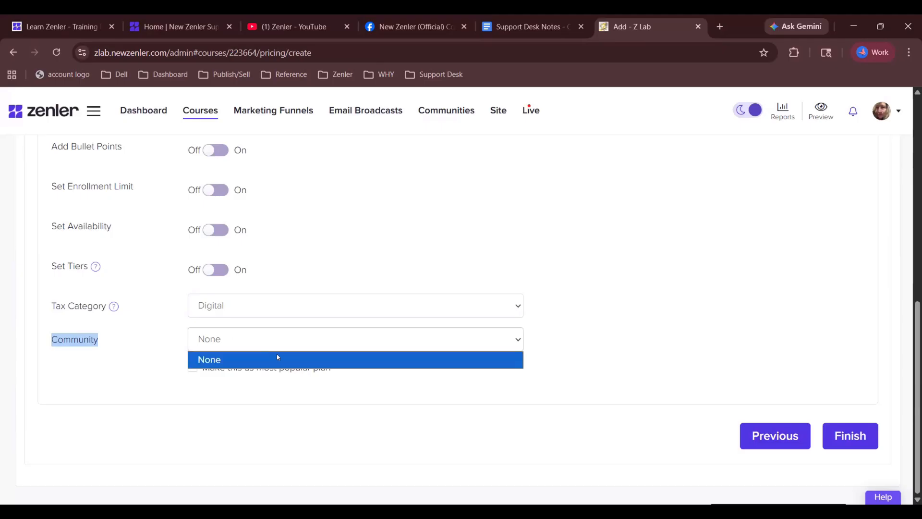
click(388, 394)
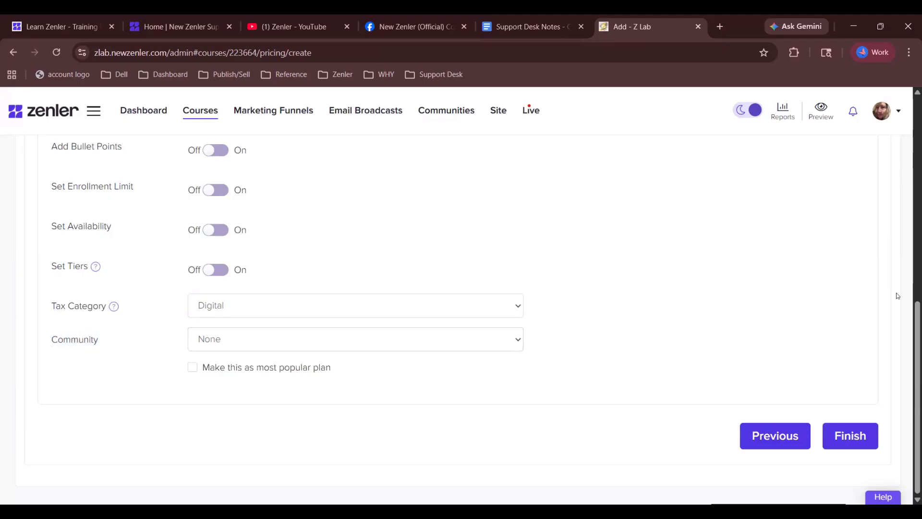
click(849, 445)
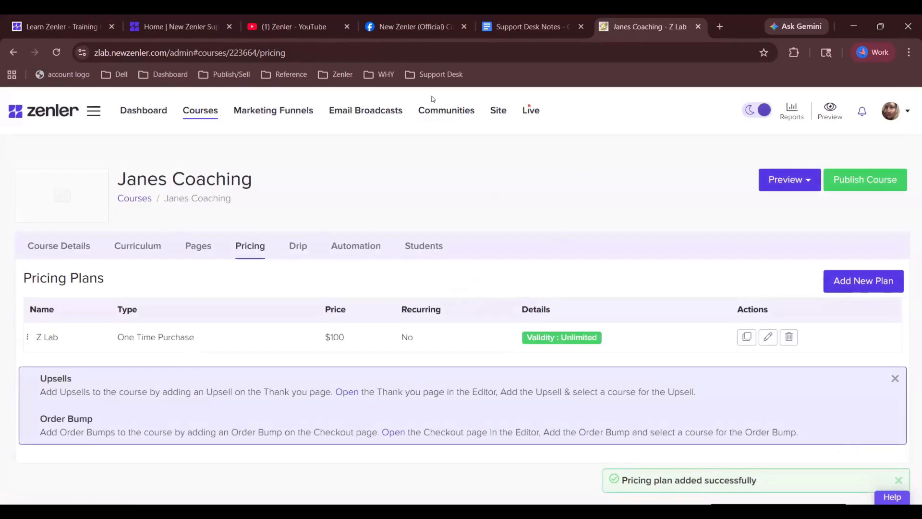
- Open the admin site in a second browser tab and go to its Z Lab community site from there
click(499, 112)
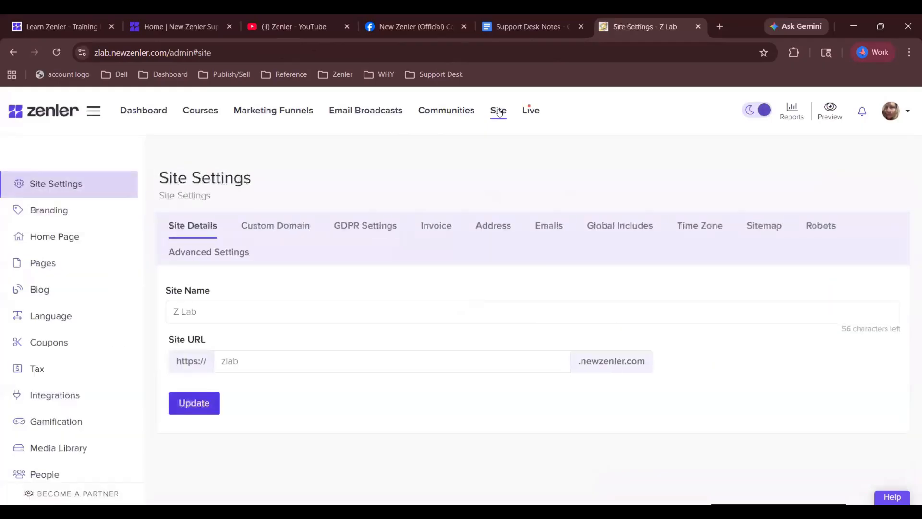
click(441, 111)
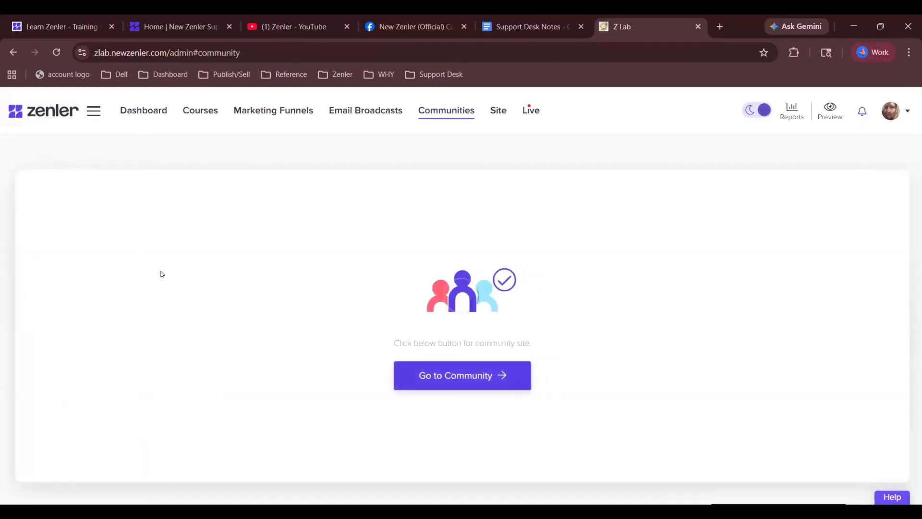
right_click(418, 366)
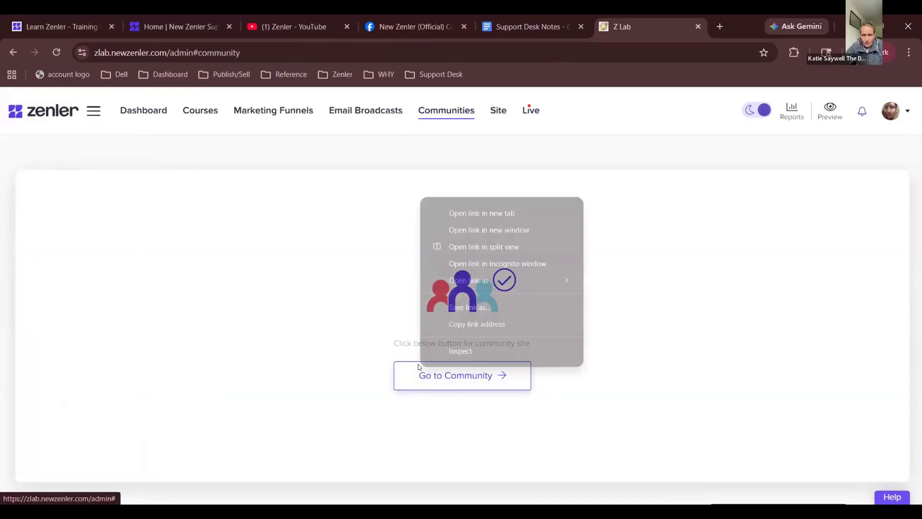
click(503, 213)
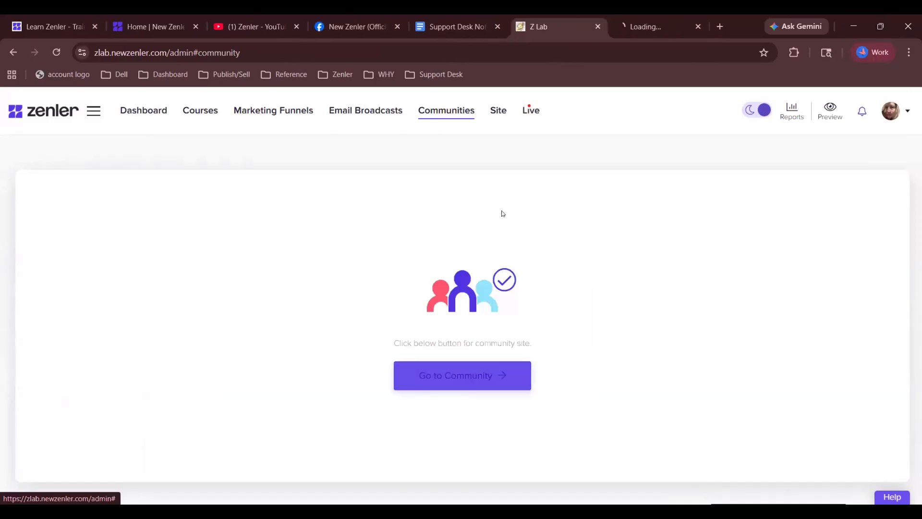
click(638, 27)
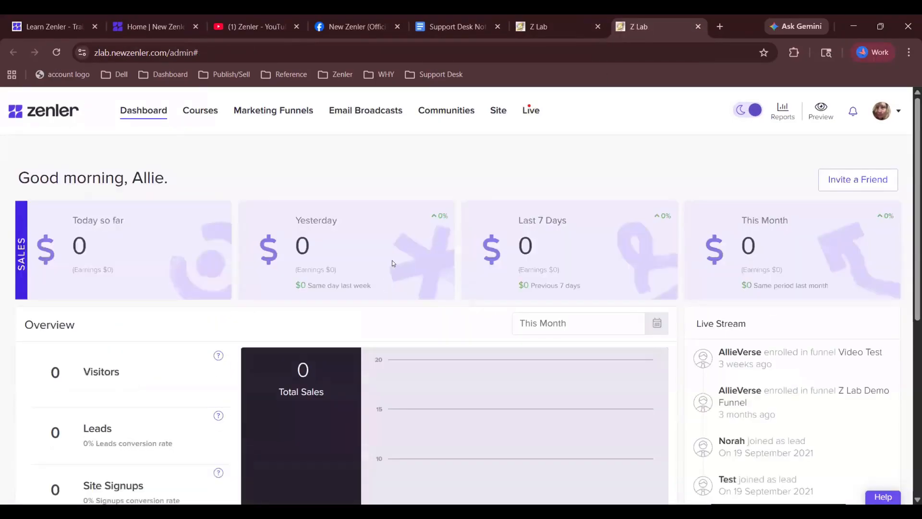
click(442, 112)
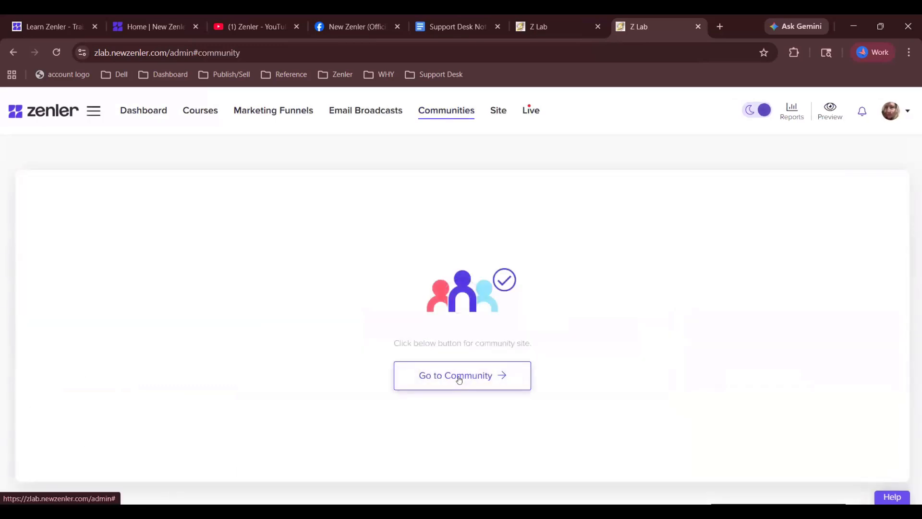
click(458, 378)
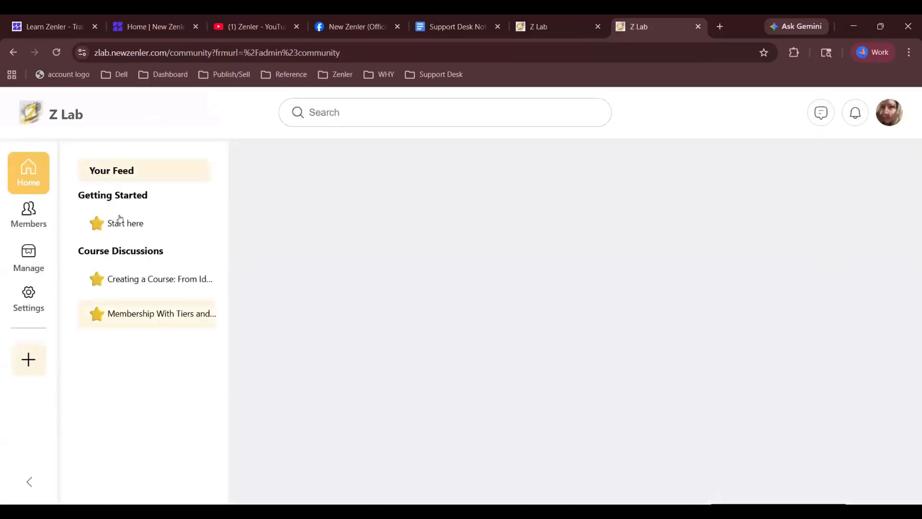
- Set the community site's privacy to Private in its settings and save the change
click(27, 295)
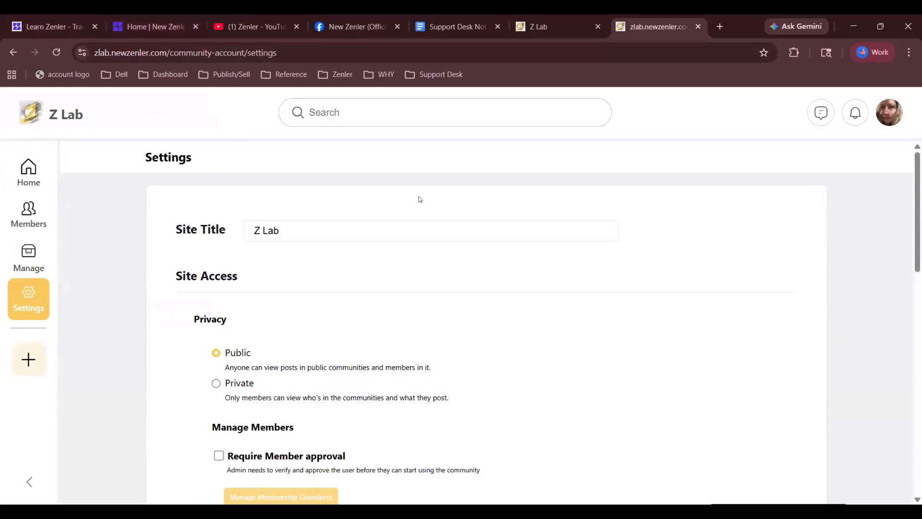
scroll(464, 263, down, 4)
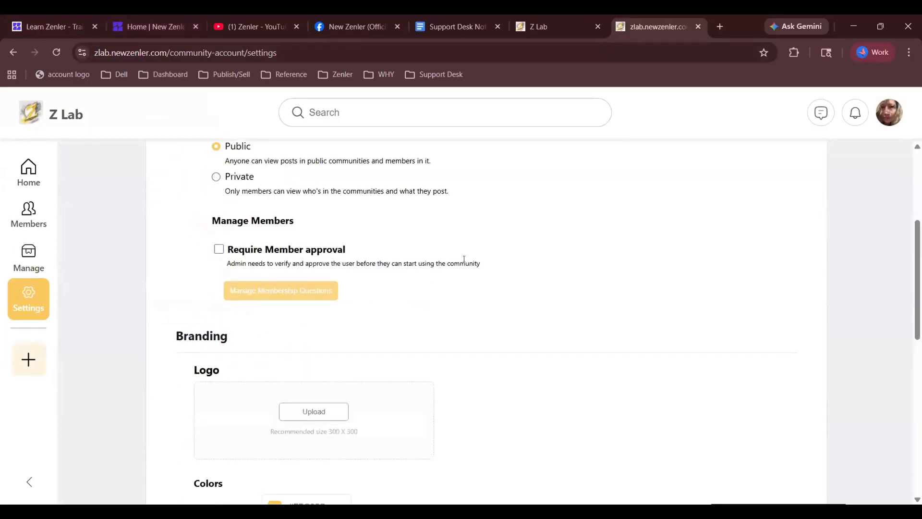
scroll(464, 259, up, 4)
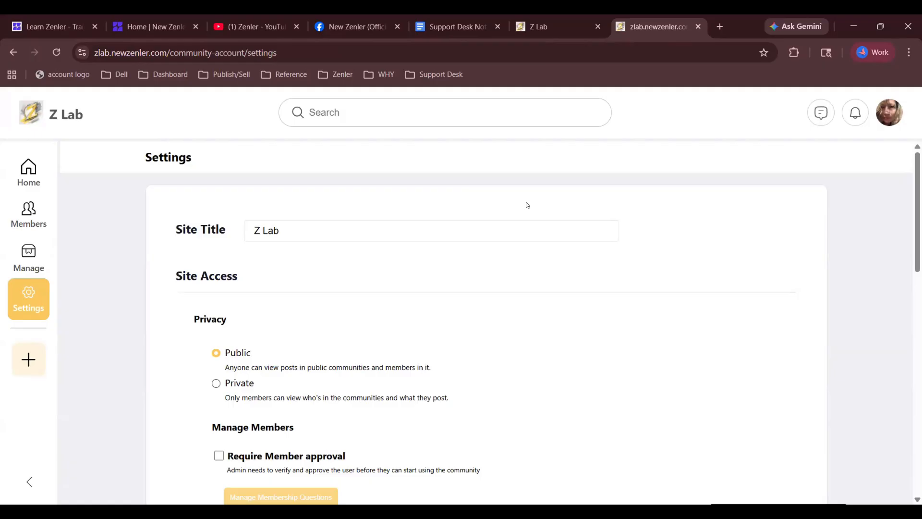
scroll(395, 279, down, 3)
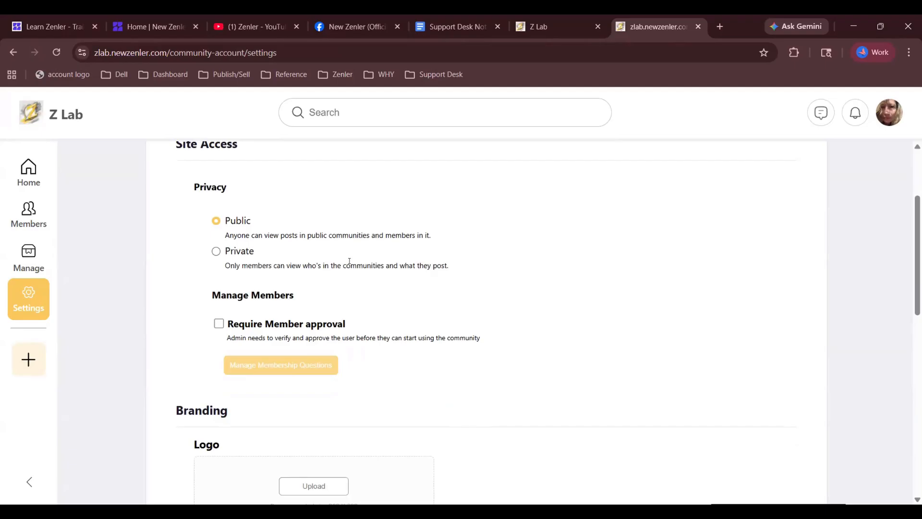
click(215, 250)
scroll(213, 247, down, 10)
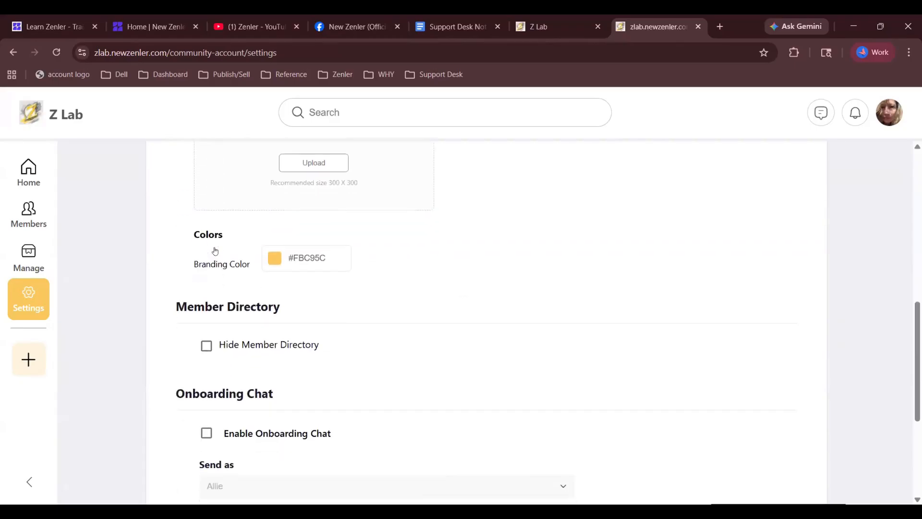
scroll(214, 248, up, 10)
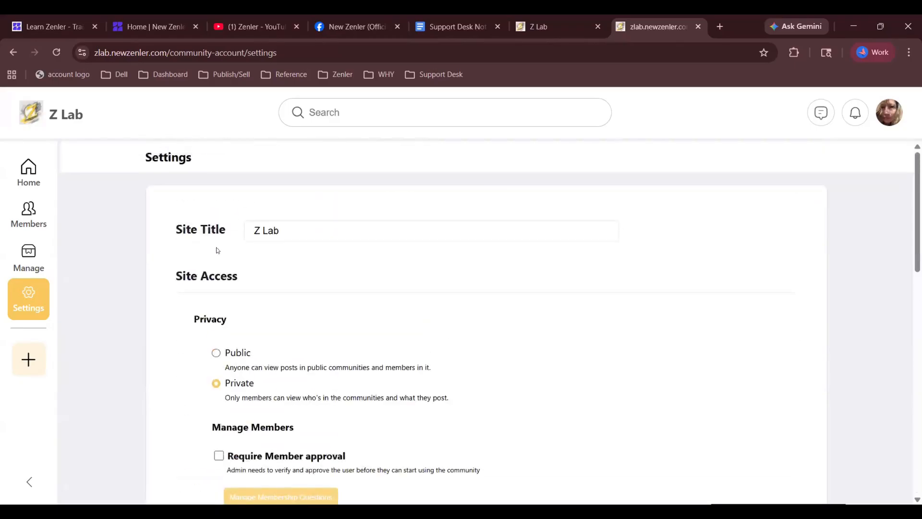
scroll(217, 249, down, 5)
scroll(217, 249, down, 5)
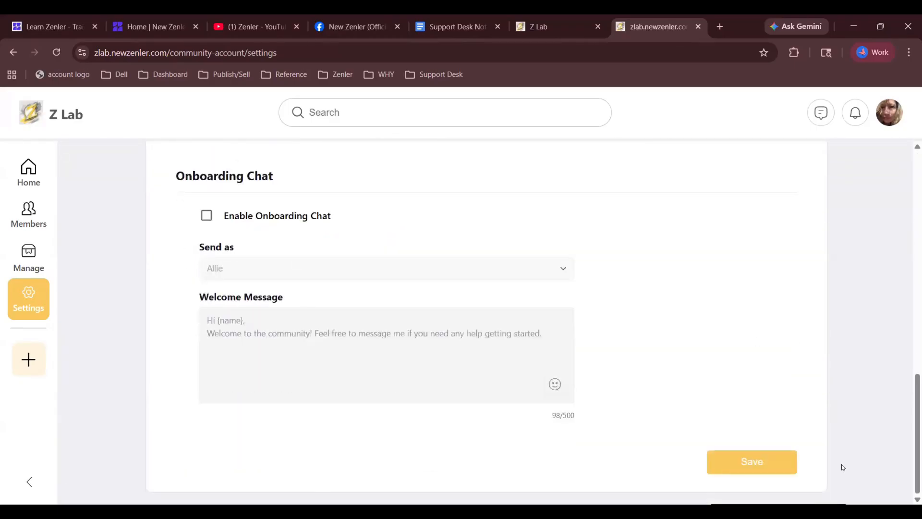
click(766, 460)
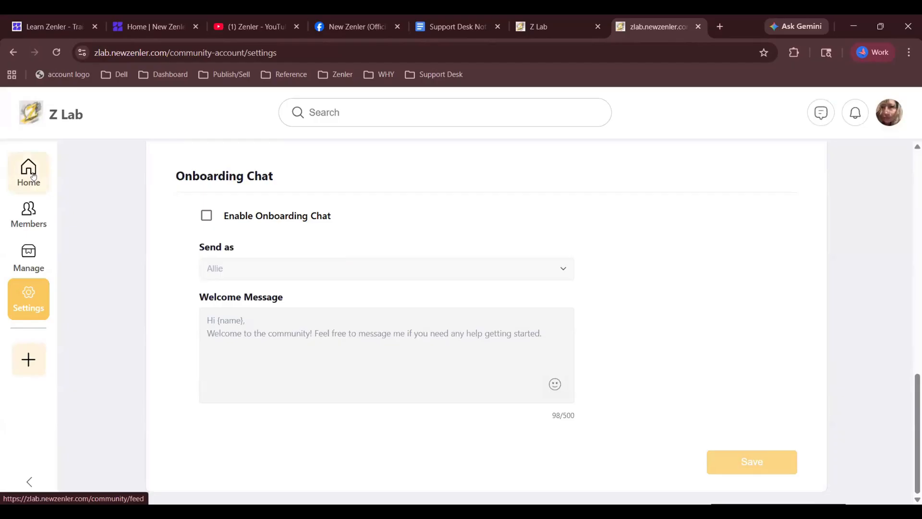
- Examine the access options in the Start here community's edit form, and close it without changes
click(33, 176)
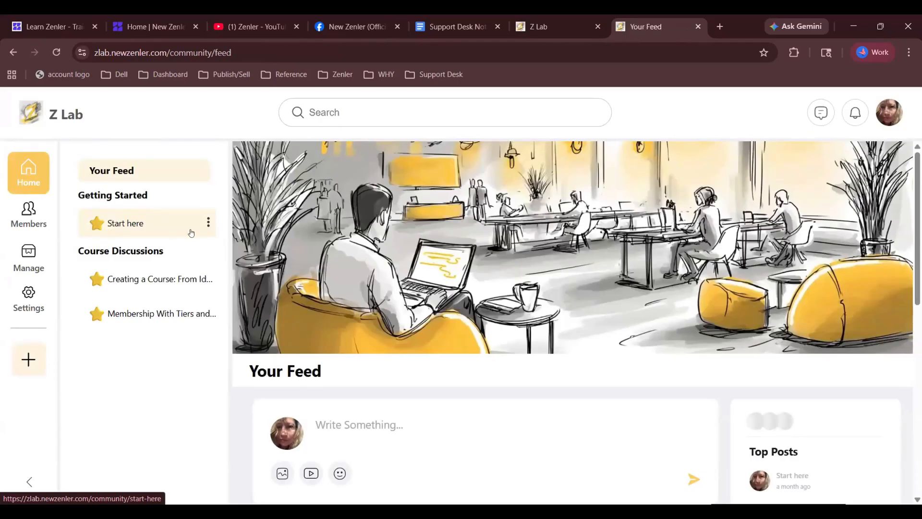
click(208, 222)
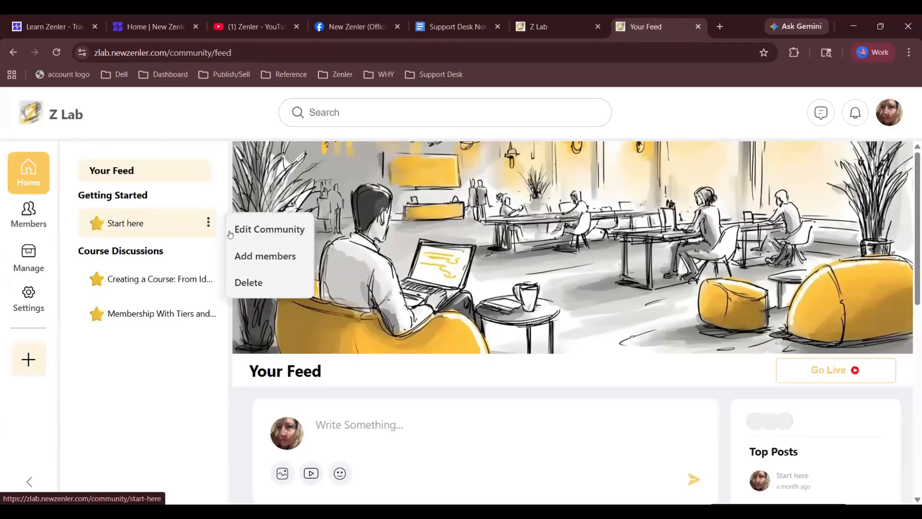
click(274, 231)
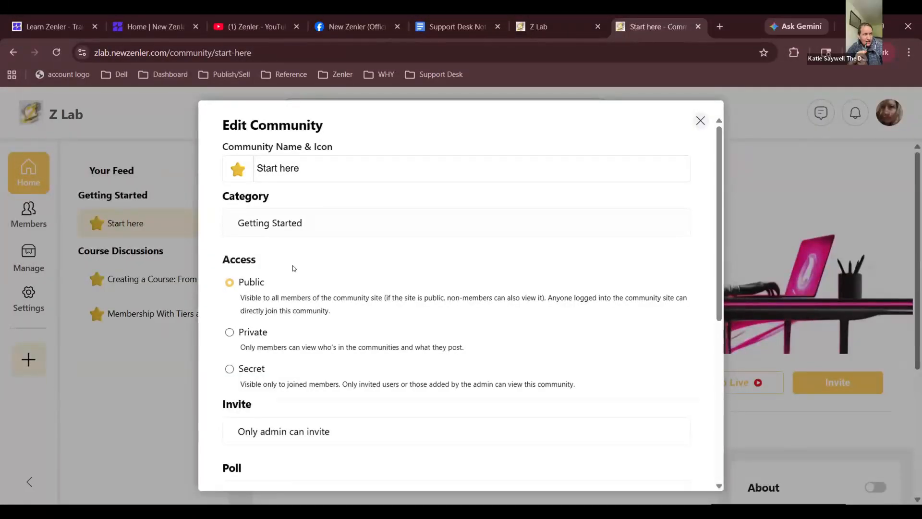
click(701, 121)
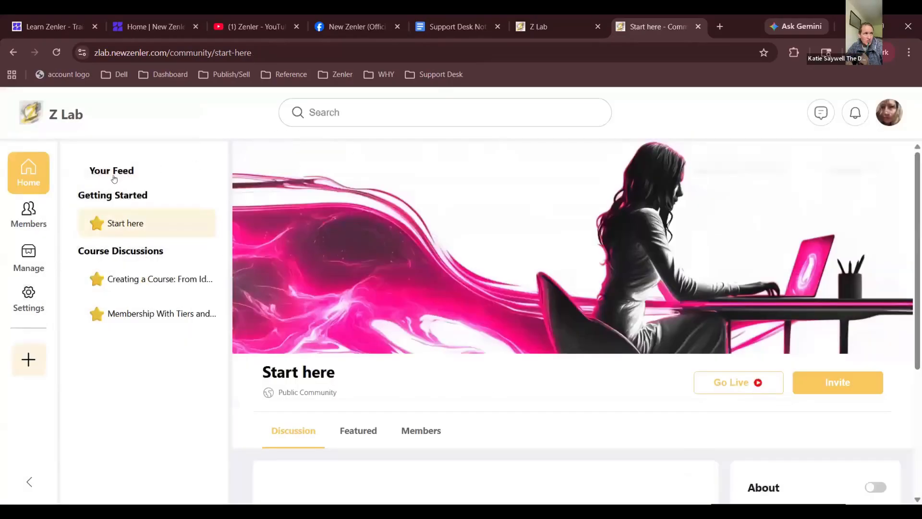
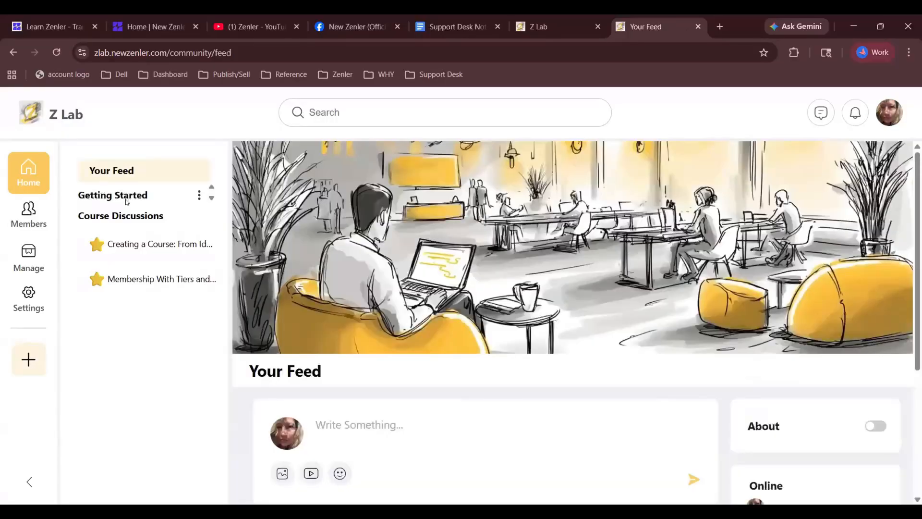
- Draft a community named ZLAB with Private access in the Getting Started category, and close the form without creating it
click(198, 197)
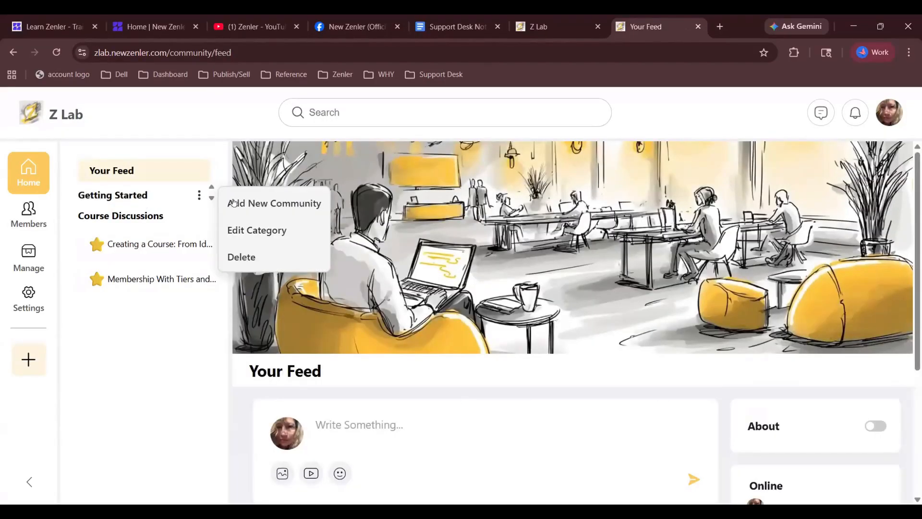
click(264, 204)
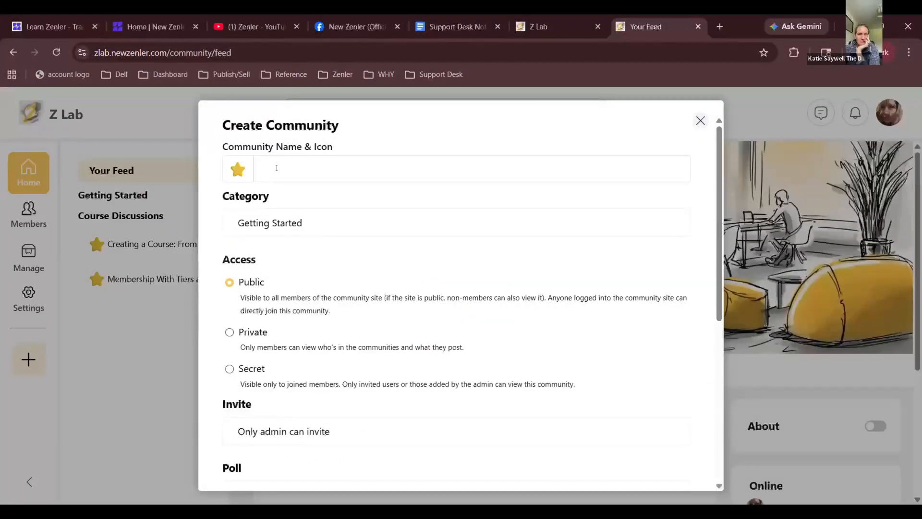
text(ZLAB)
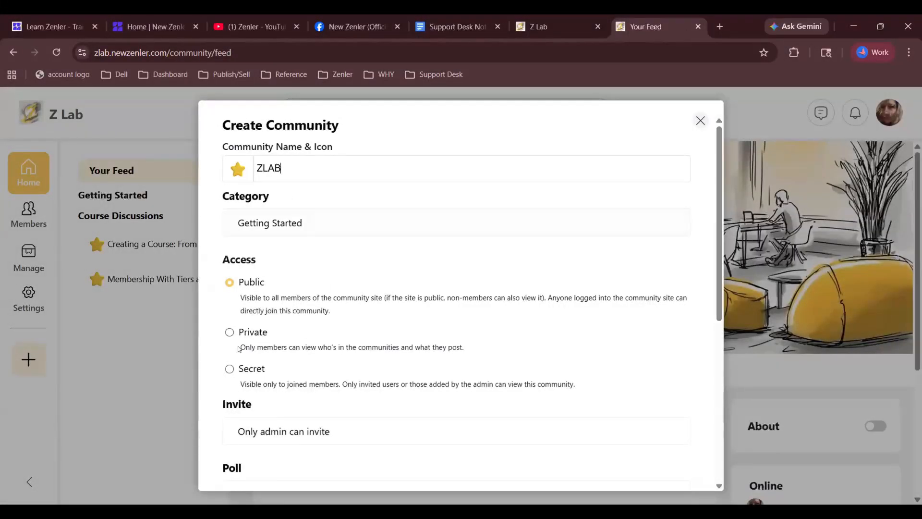
click(229, 334)
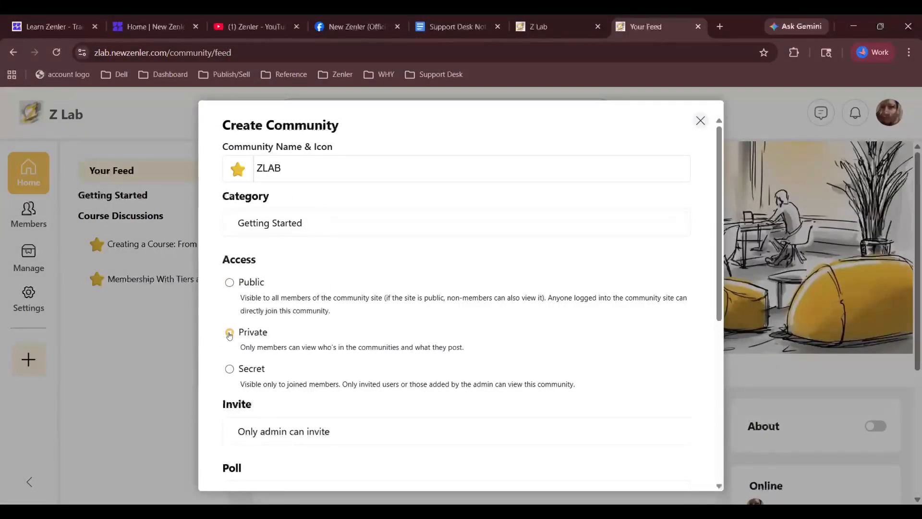
scroll(389, 278, down, 2)
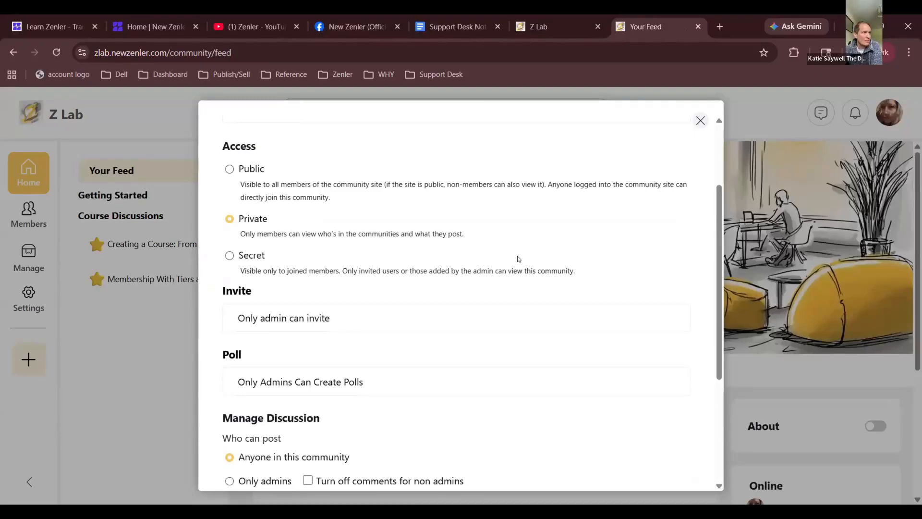
click(701, 121)
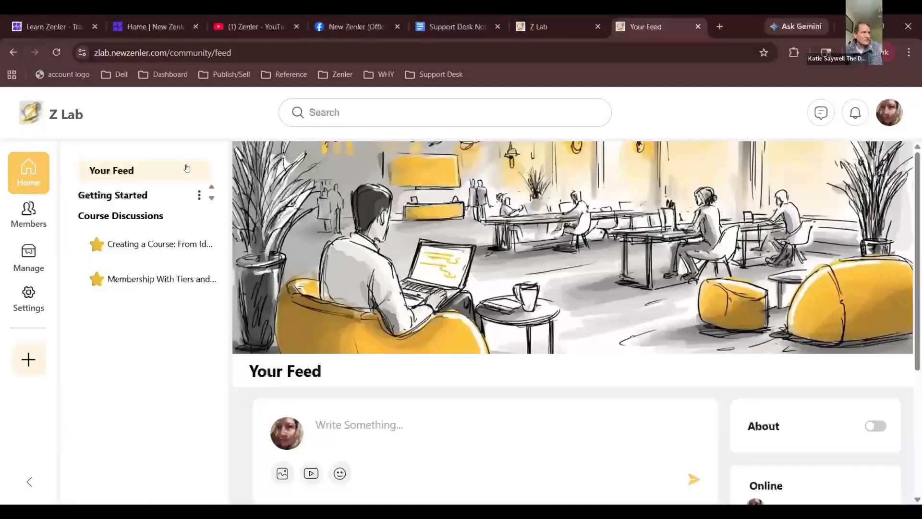
- Delete the Getting Started category from the community site, entering DELETE as the confirmation
click(199, 196)
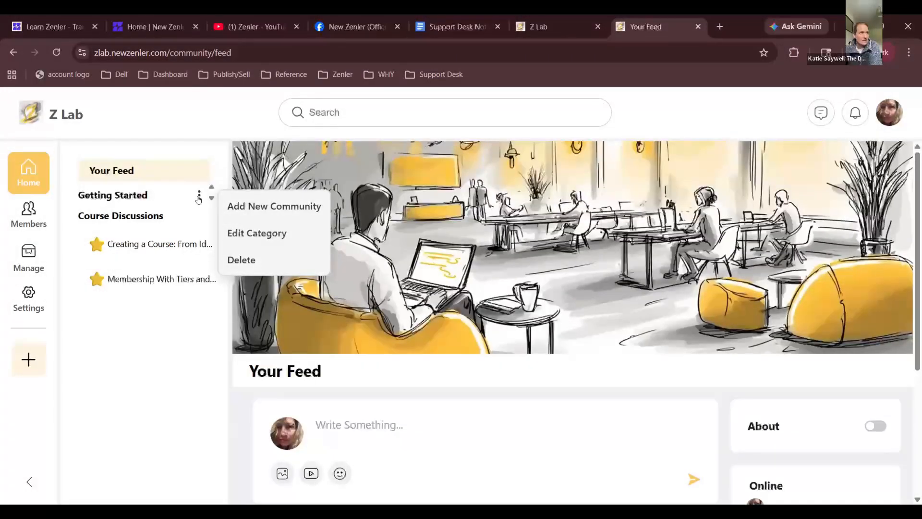
click(243, 261)
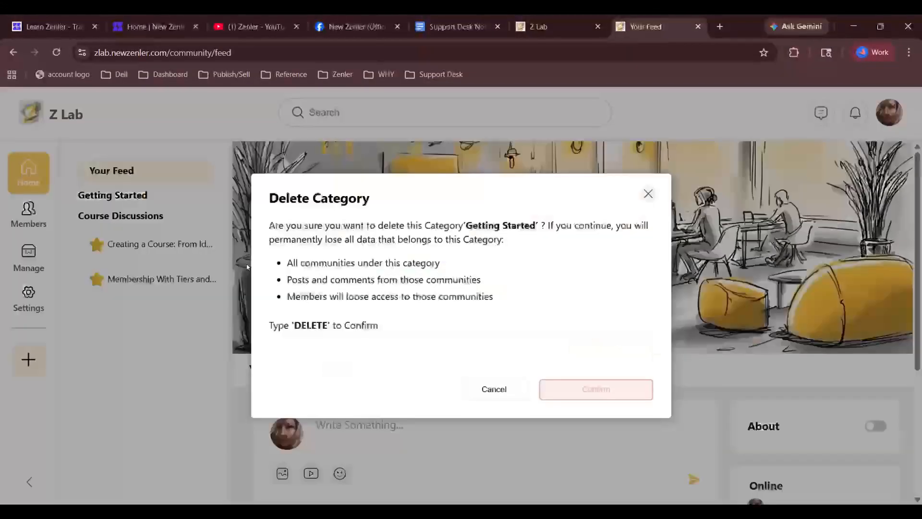
click(454, 363)
text(DELETE)
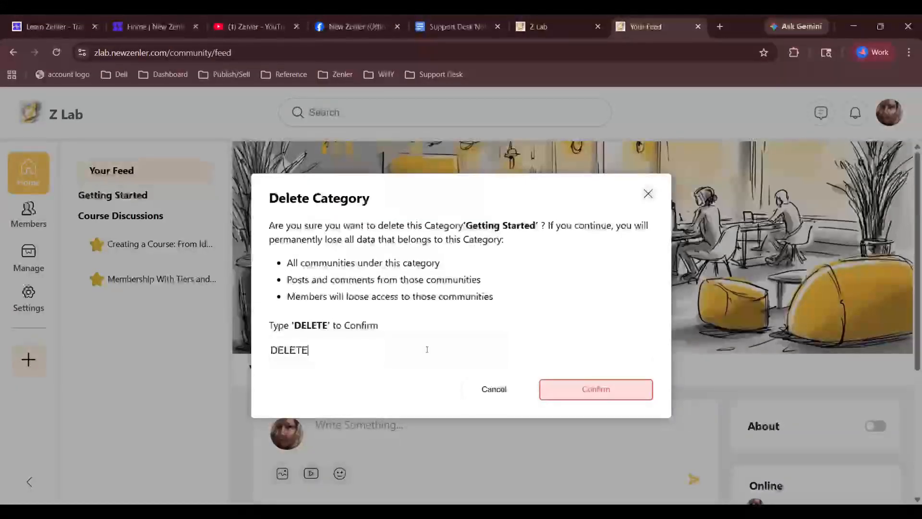
click(591, 392)
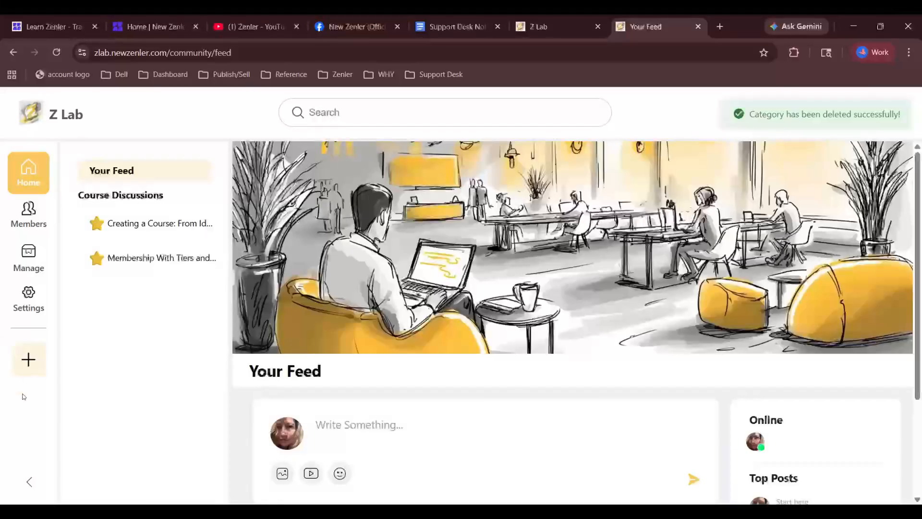
- Create a new community category named Community Below, without a tagline
click(29, 358)
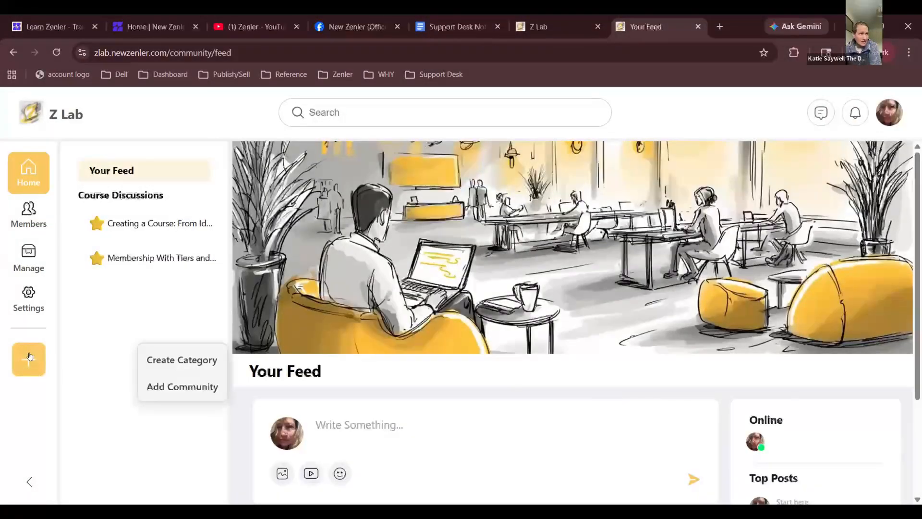
click(186, 365)
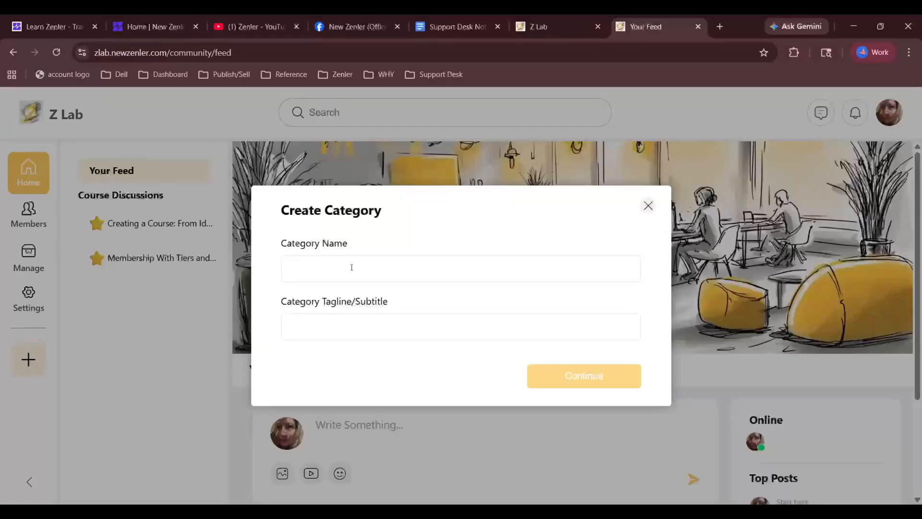
text(CLic)
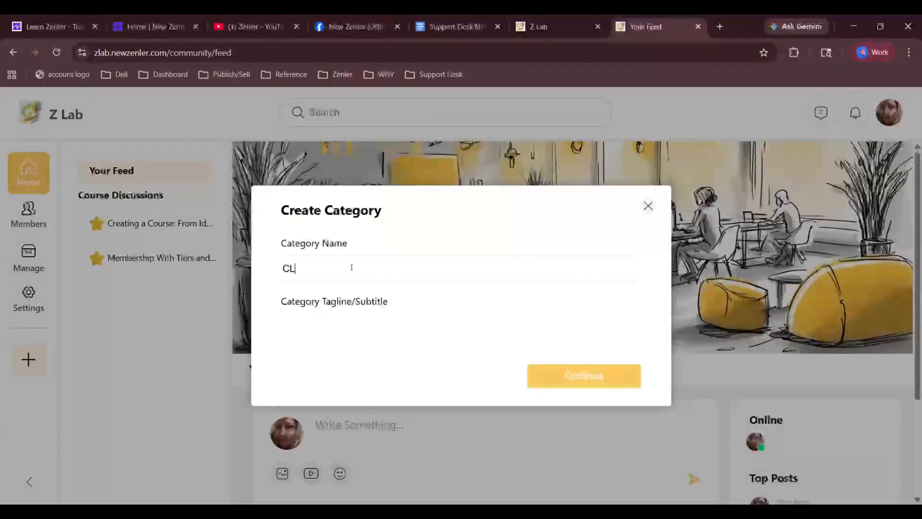
key(BackSpace)
key(BackSpace)
key(BackSpace)
key(BackSpace)
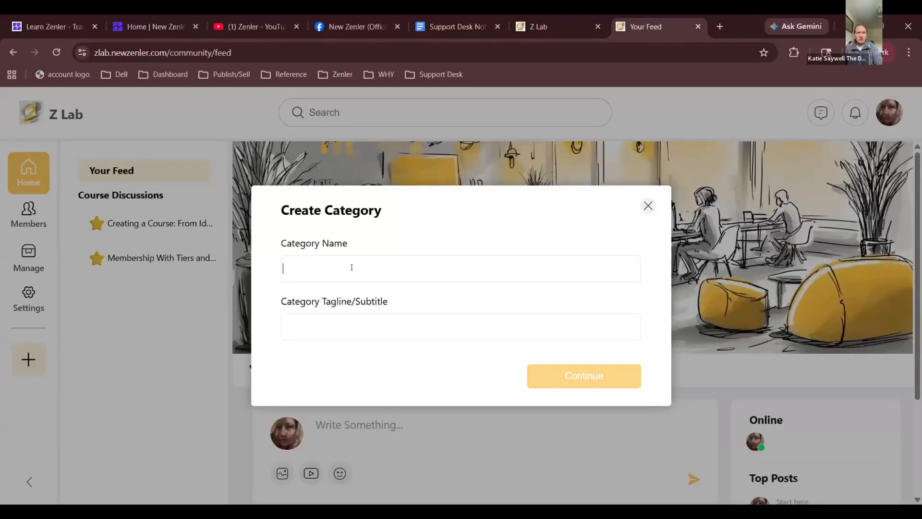
text(Comm)
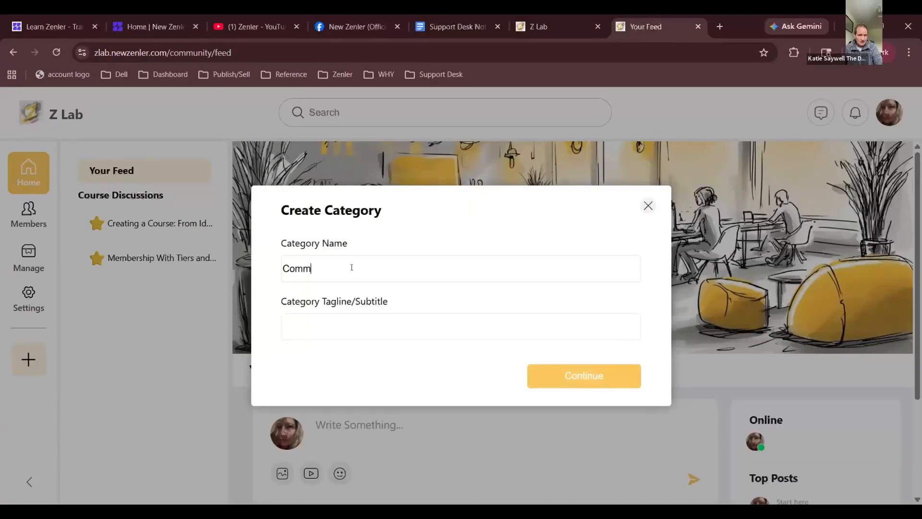
text(unity )
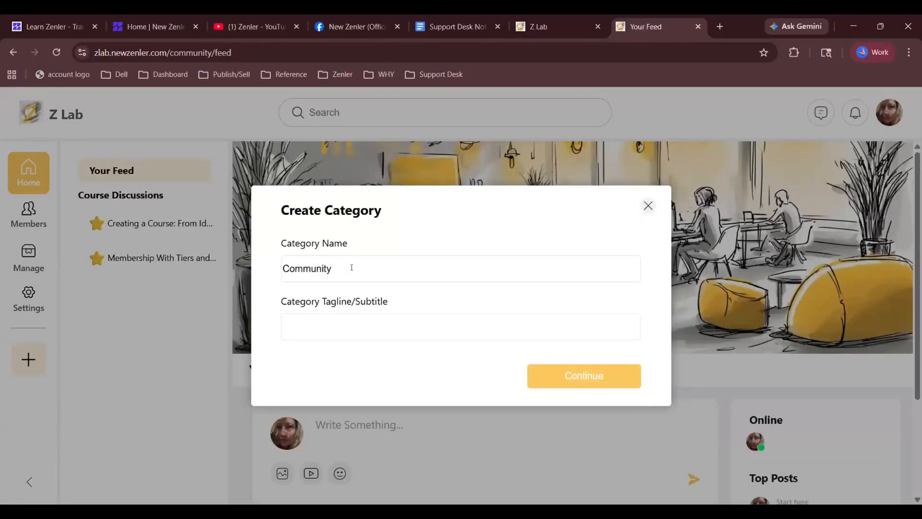
text(Below)
click(594, 380)
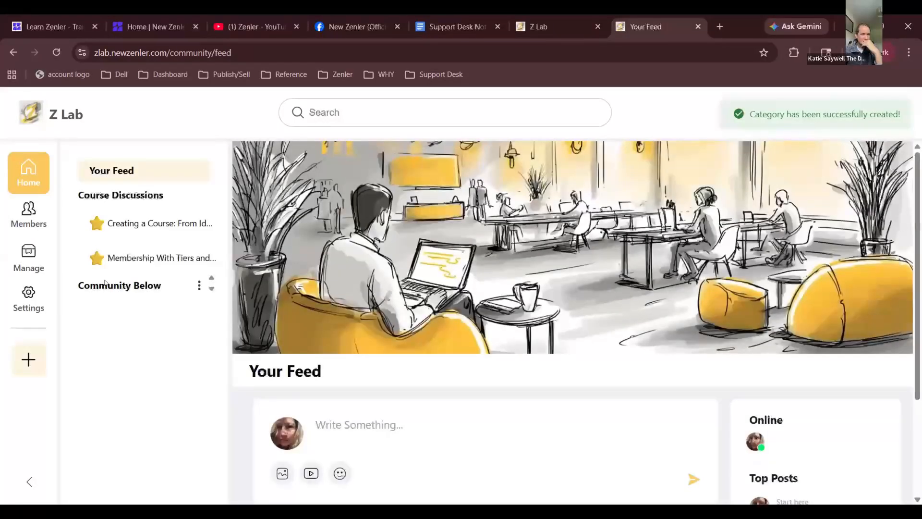
- Draft a community named ZLAB with Private access in the Community Below category, and close the form without creating it
click(199, 286)
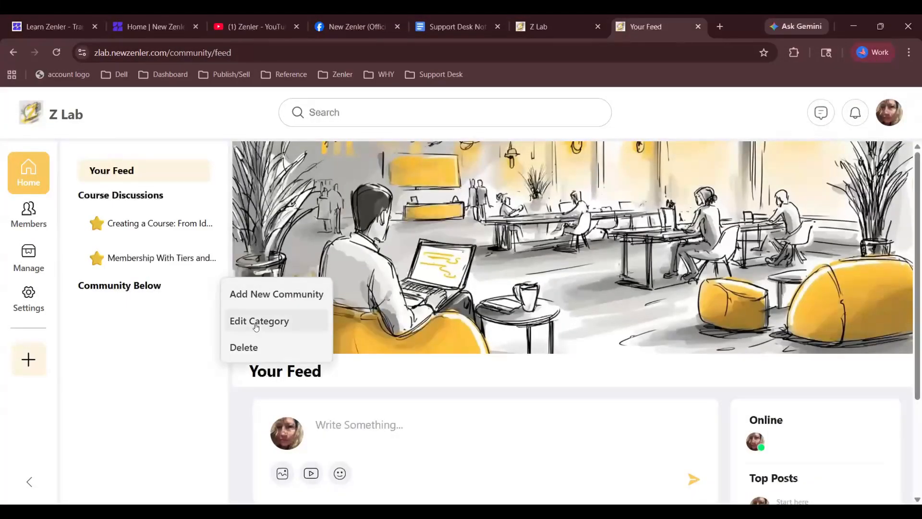
click(260, 294)
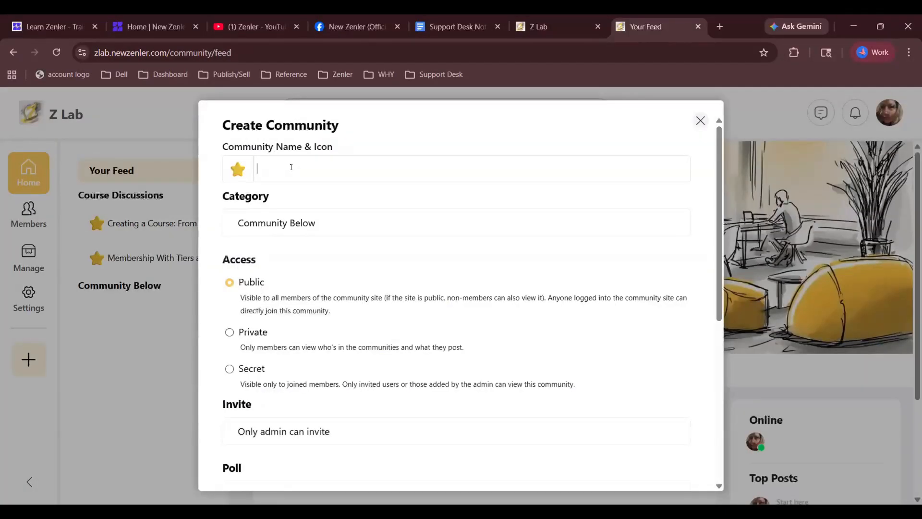
text(ZLAB)
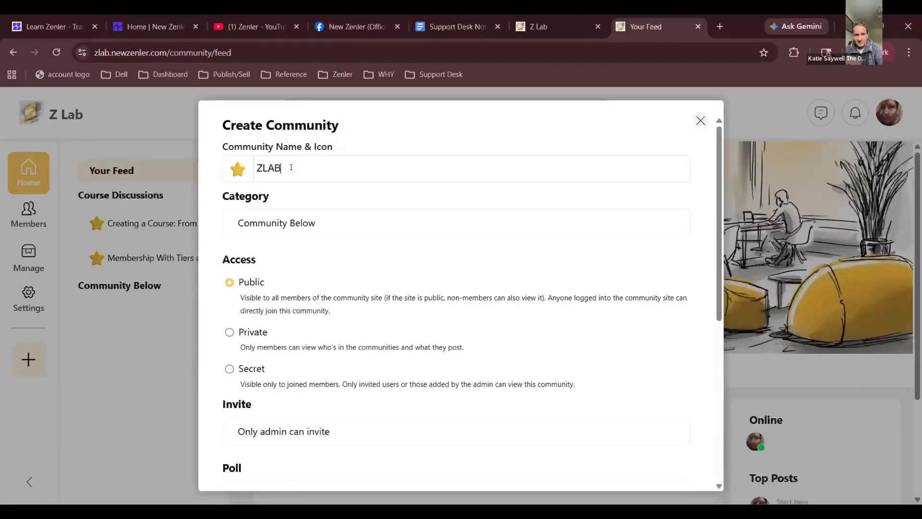
scroll(341, 264, down, 2)
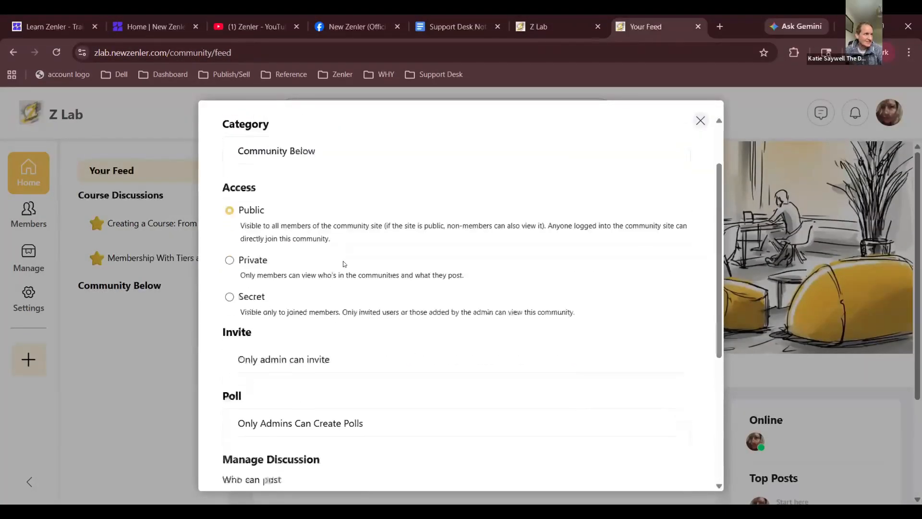
click(229, 256)
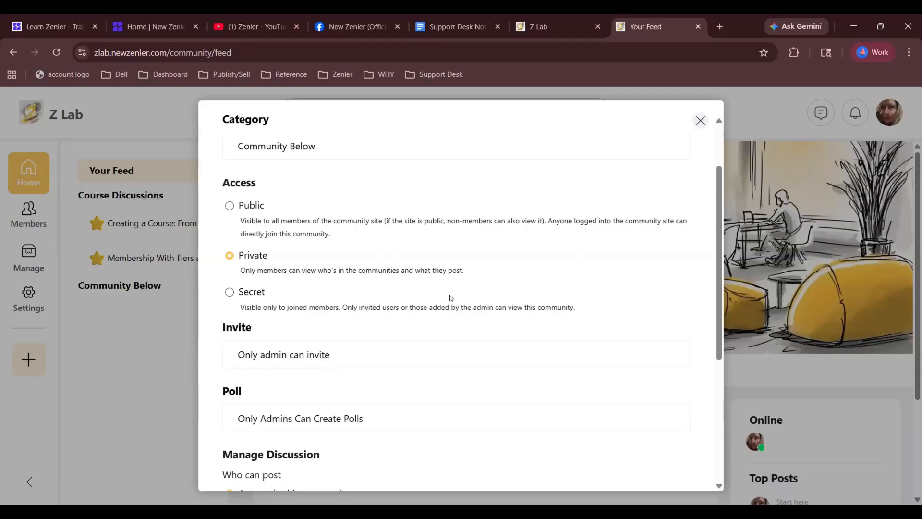
scroll(451, 298, down, 5)
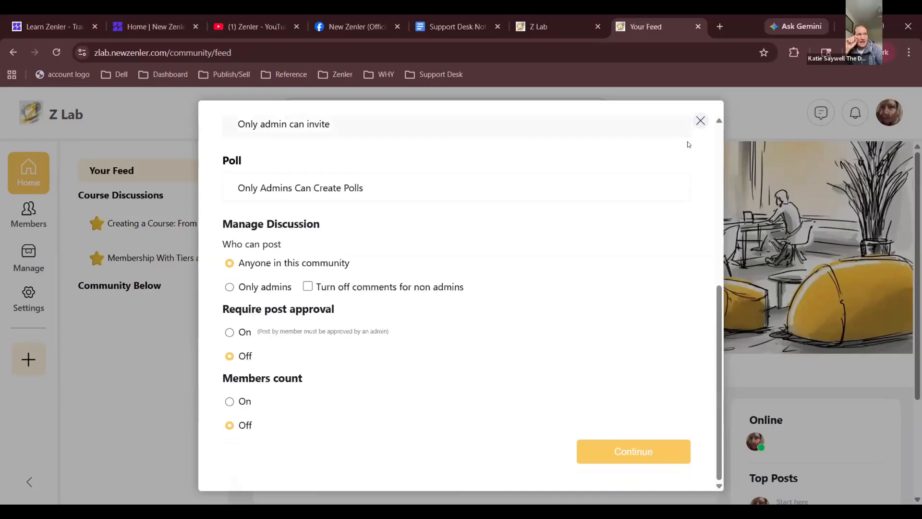
click(700, 121)
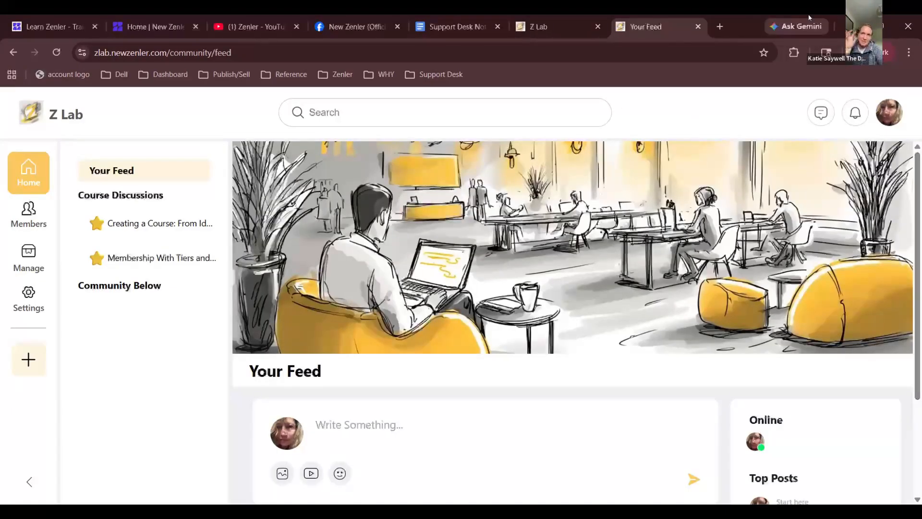
- Return to the admin site's browser tab and look through its full course list
click(569, 18)
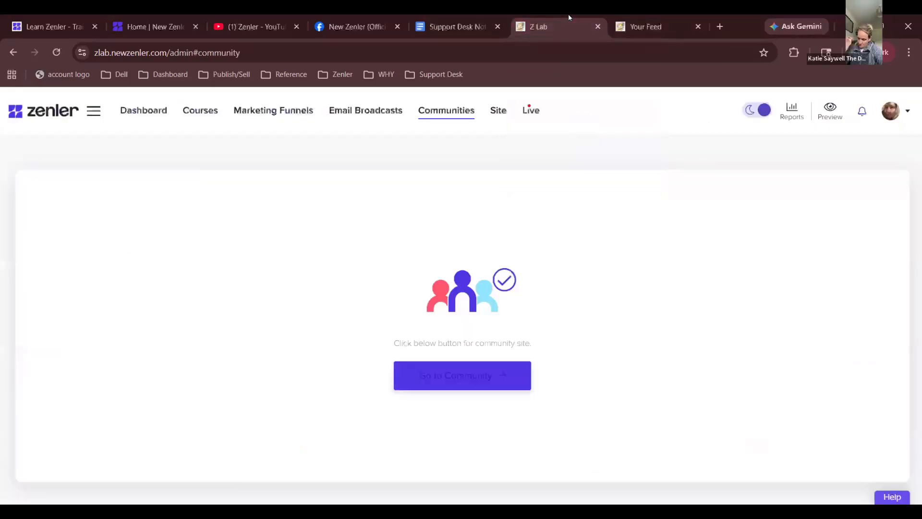
click(197, 111)
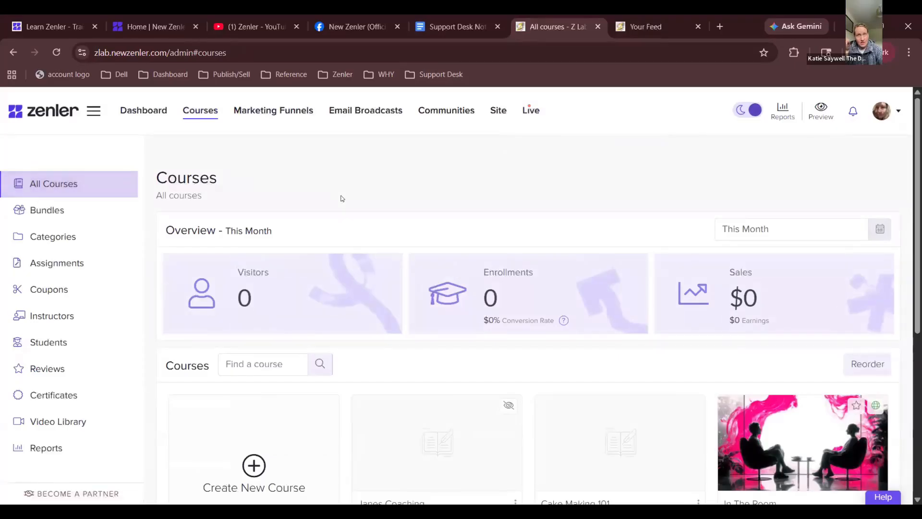
scroll(339, 198, down, 3)
scroll(341, 199, up, 3)
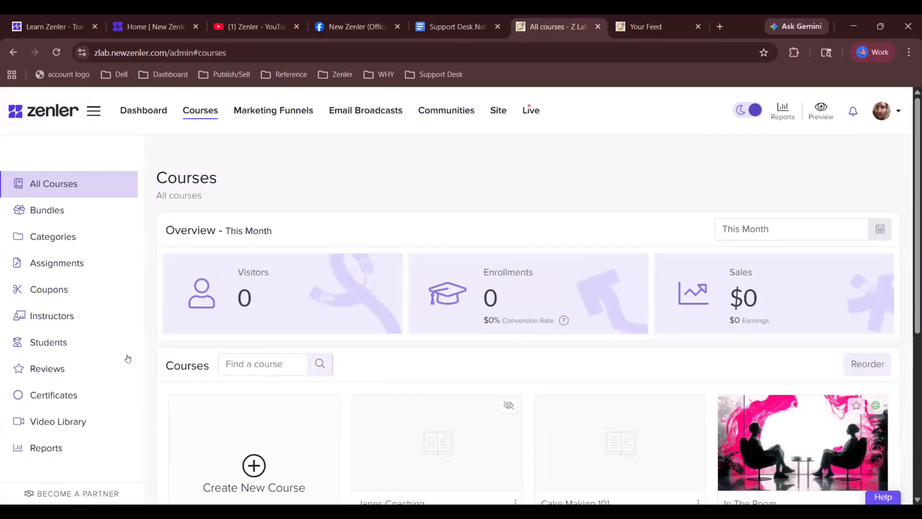
scroll(127, 359, down, 5)
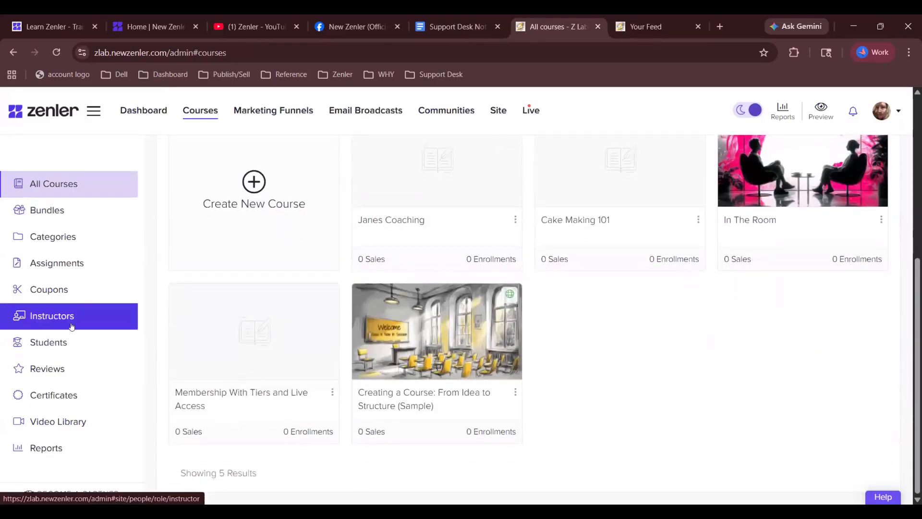
- Open the site's list of all people, review the profile and role of the first lead, and go back to the dashboard
click(497, 110)
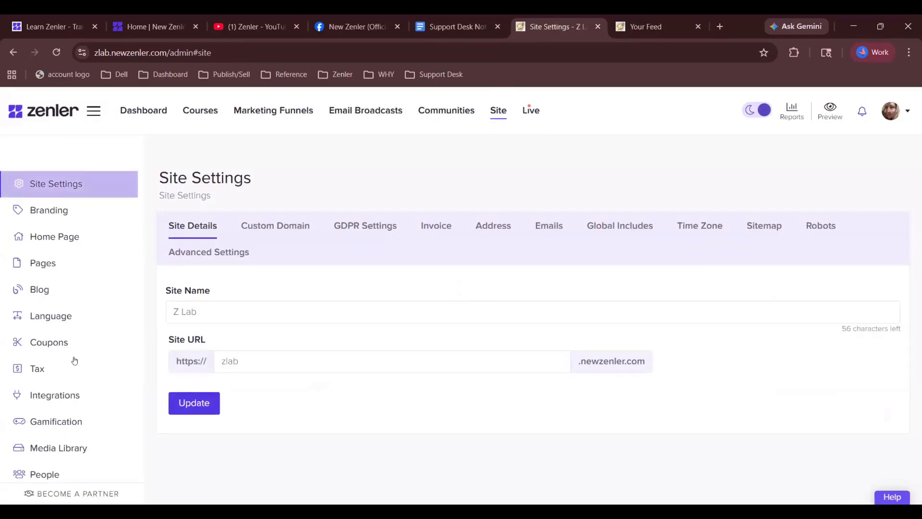
scroll(74, 360, down, 3)
click(57, 356)
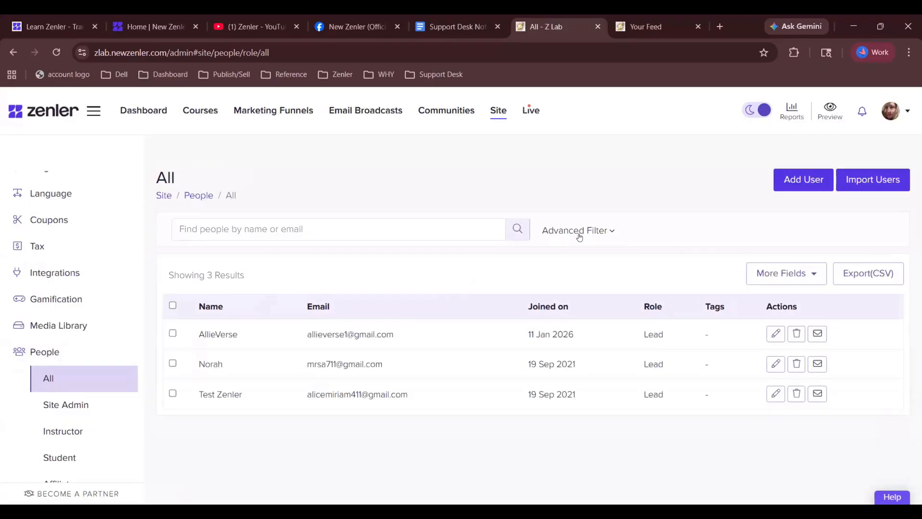
click(774, 334)
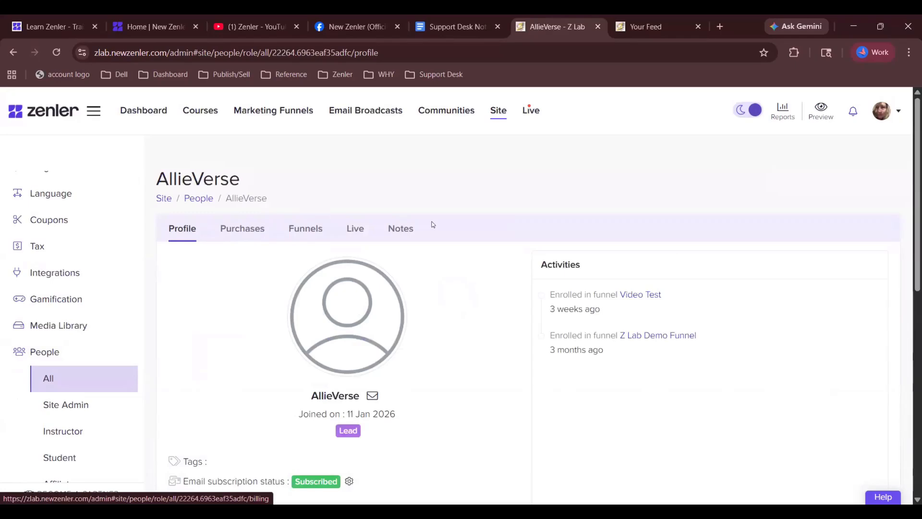
scroll(253, 233, down, 7)
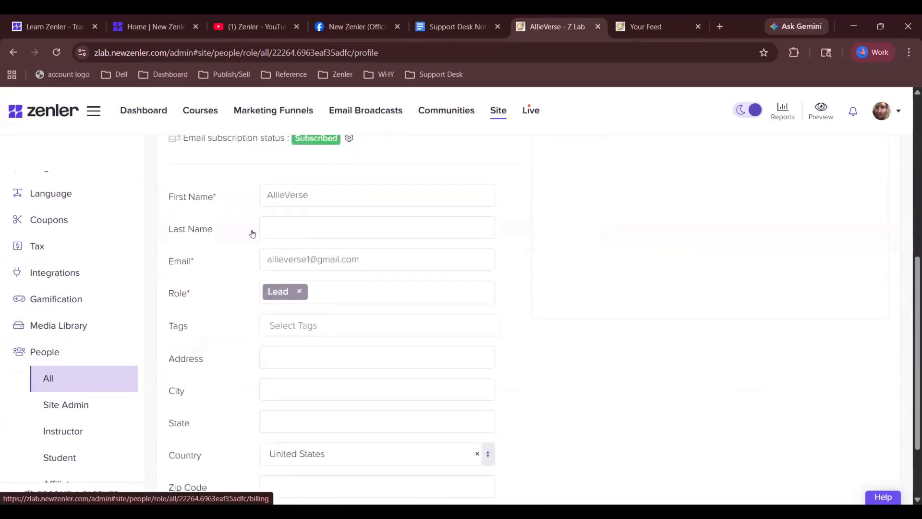
scroll(253, 234, down, 2)
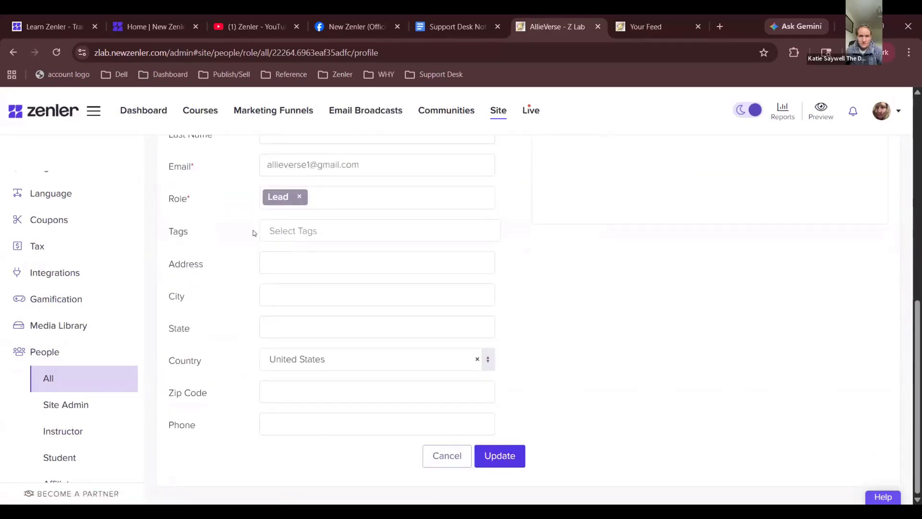
scroll(253, 234, up, 9)
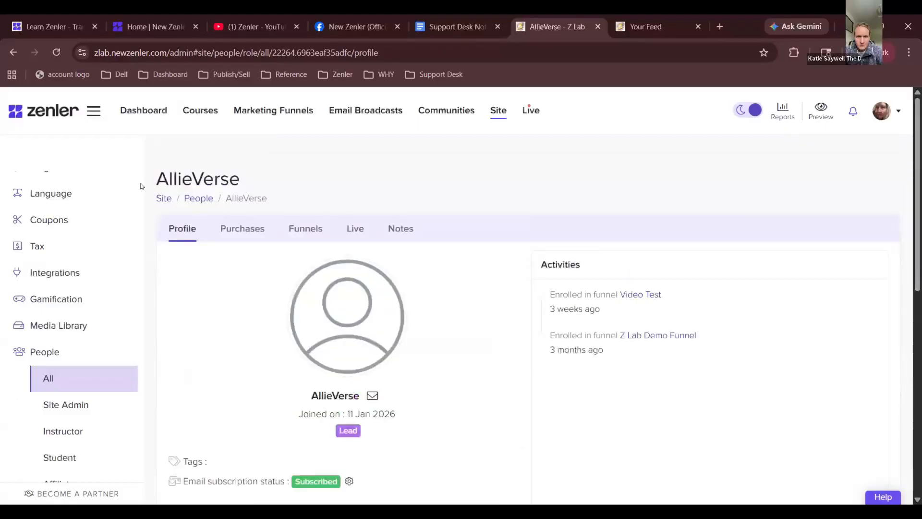
click(149, 112)
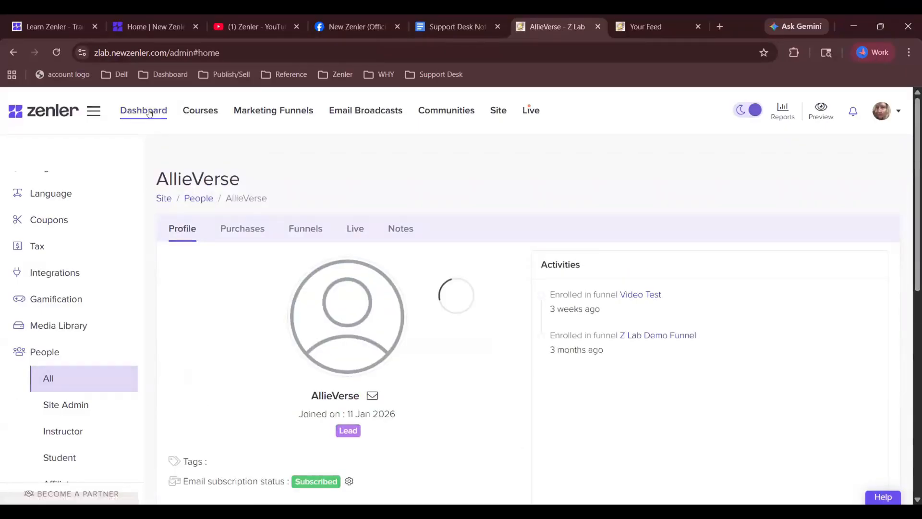
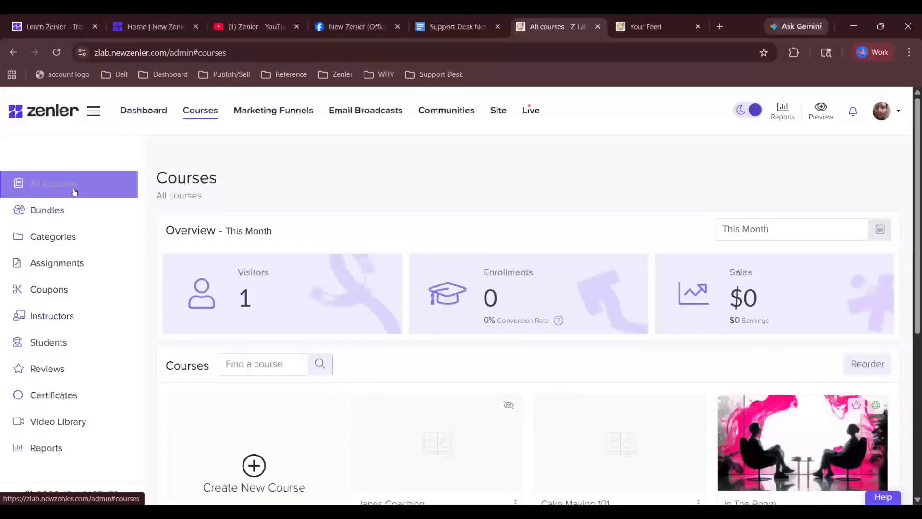
- Examine which courses the Course + Live Coaching bundle contains, and return to the bundle list
click(55, 212)
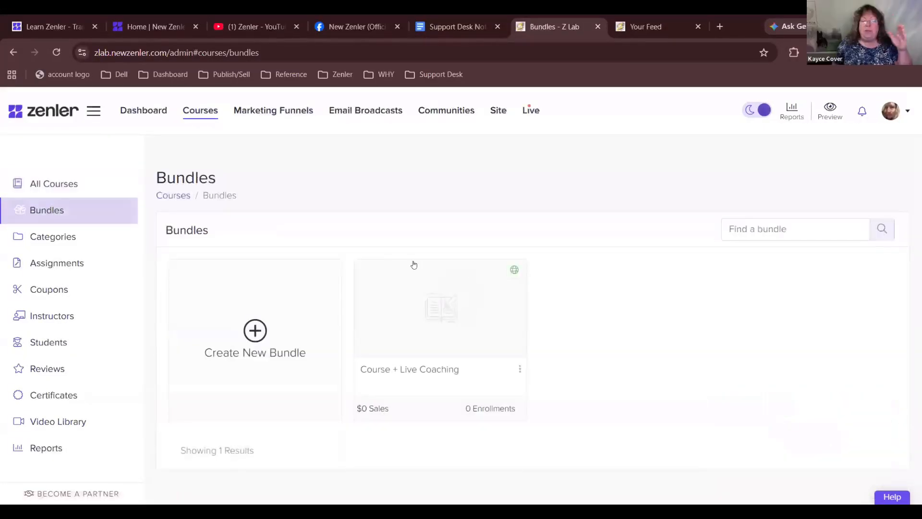
click(440, 318)
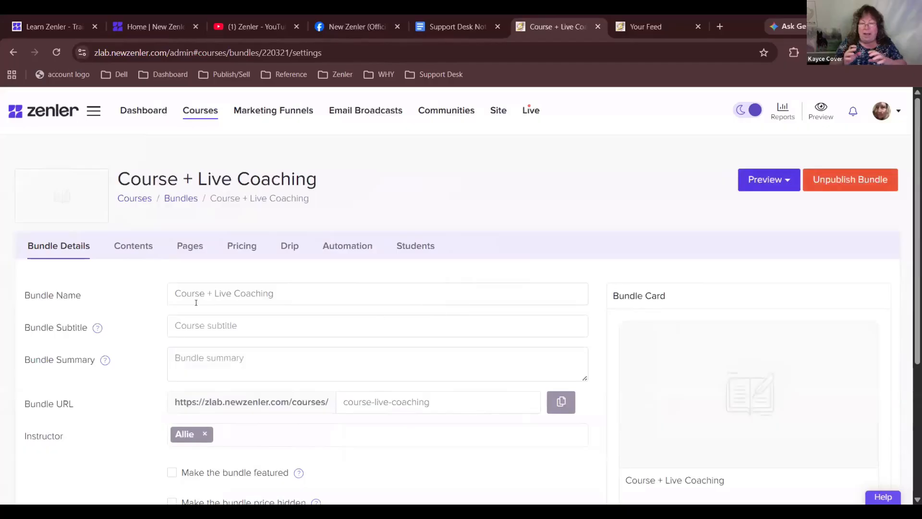
click(134, 247)
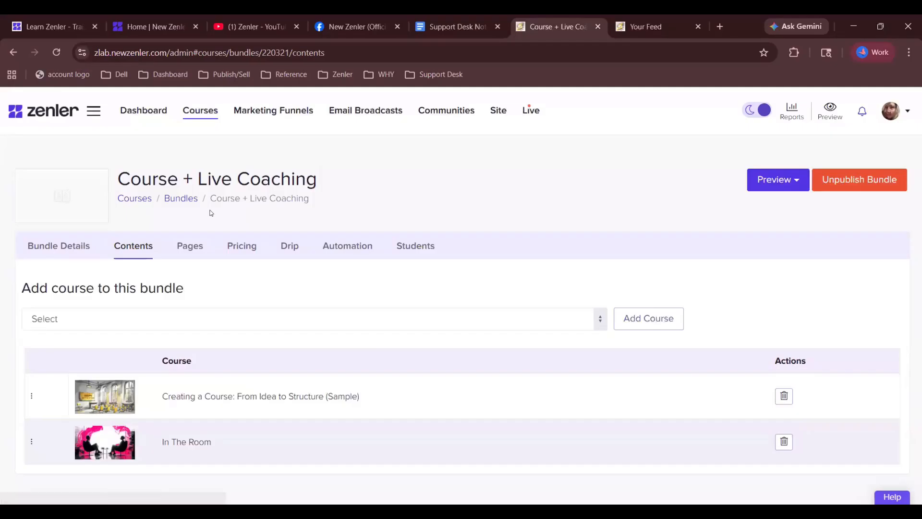
click(196, 112)
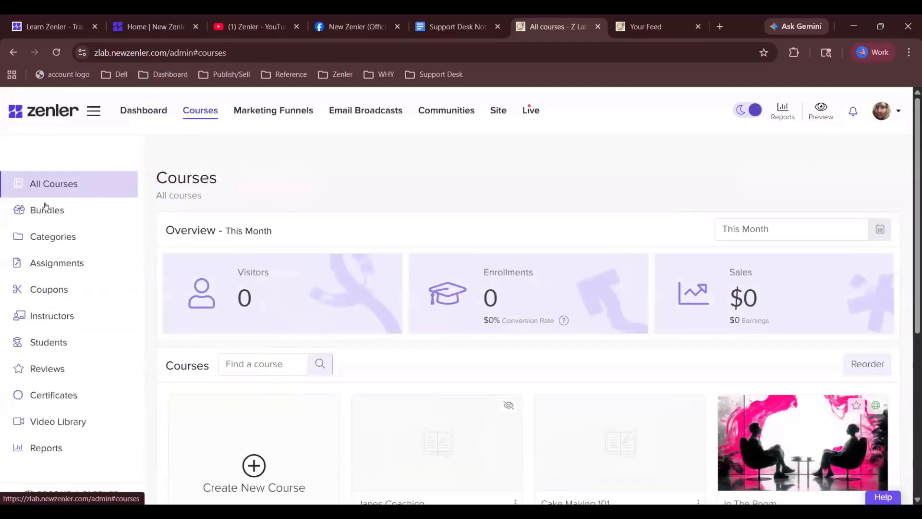
click(48, 207)
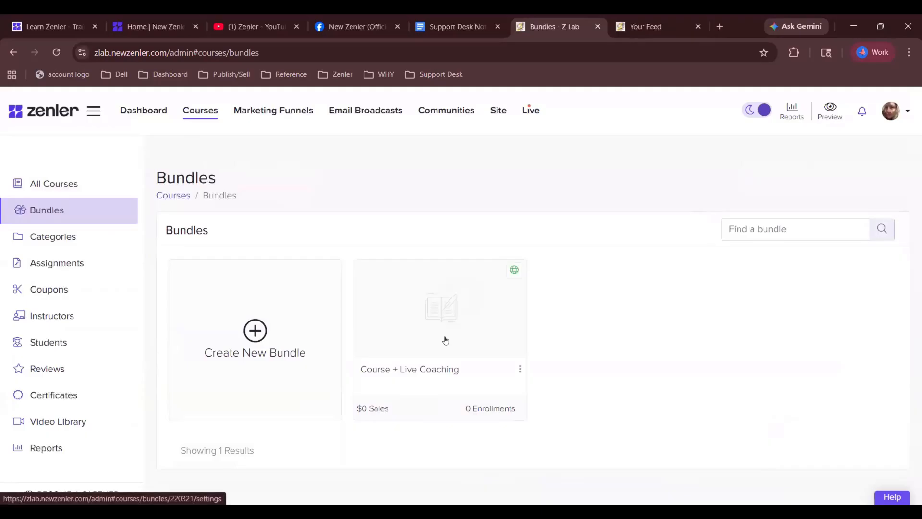
- Reorder the contents of the Course + Live Coaching bundle so In The Room comes before Creating a Course: From Idea to Structure (Sample)
click(447, 339)
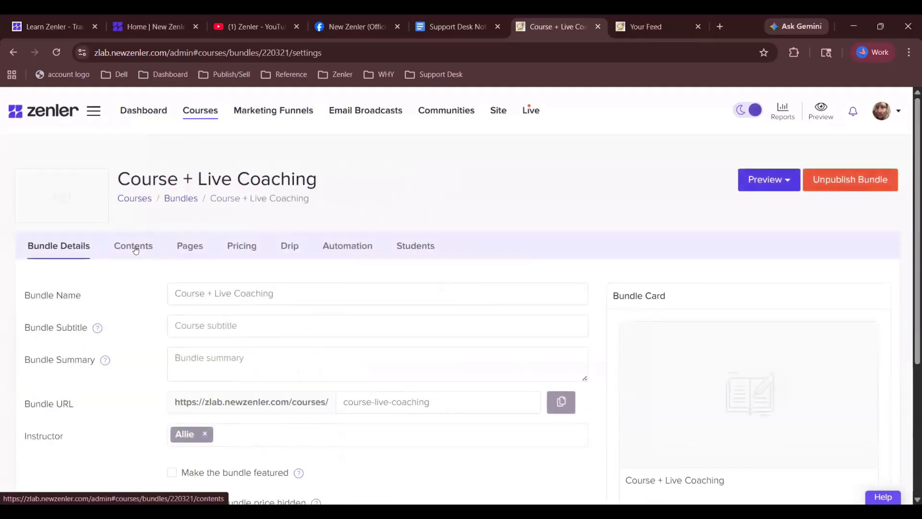
click(136, 249)
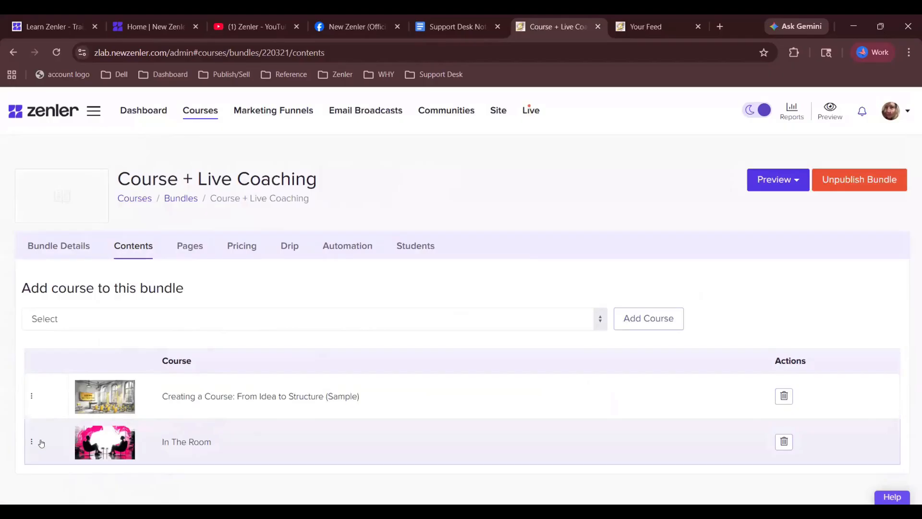
drag(31, 441, 29, 387)
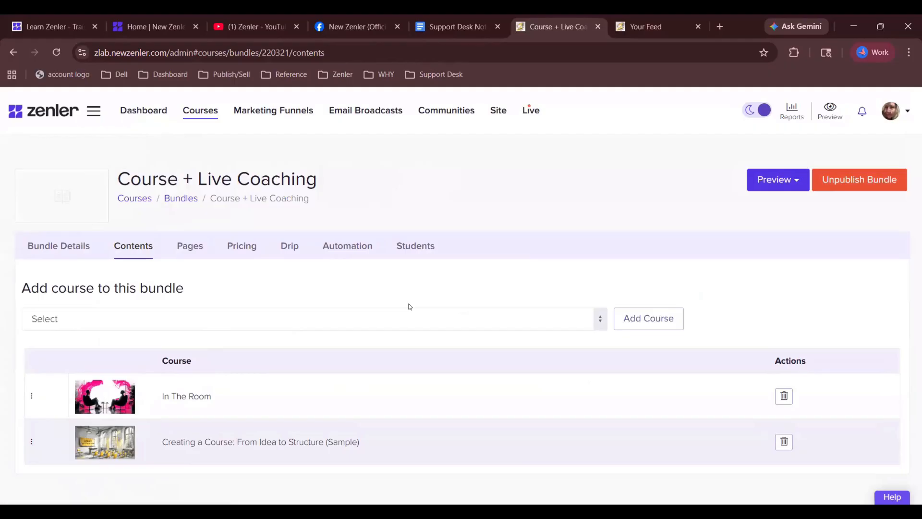
- Return to the full course list and clone the In The Room course
click(190, 116)
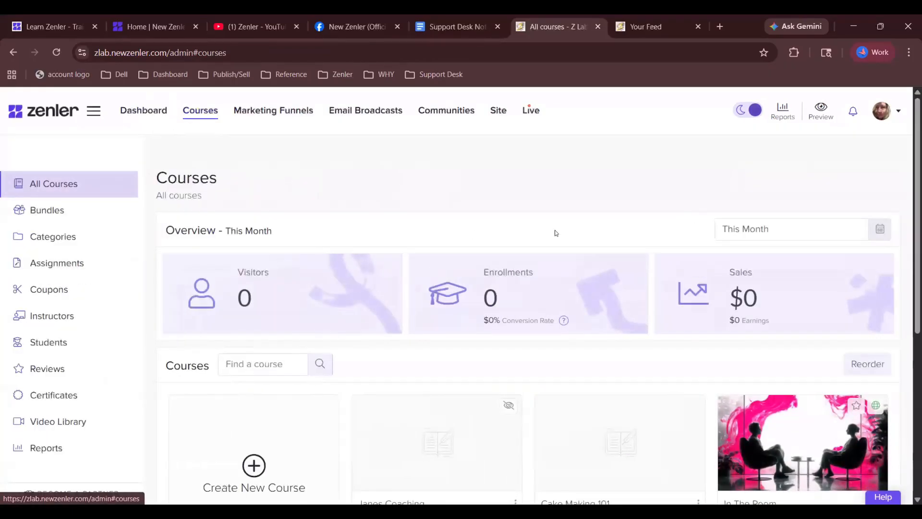
scroll(555, 233, down, 5)
scroll(556, 233, up, 5)
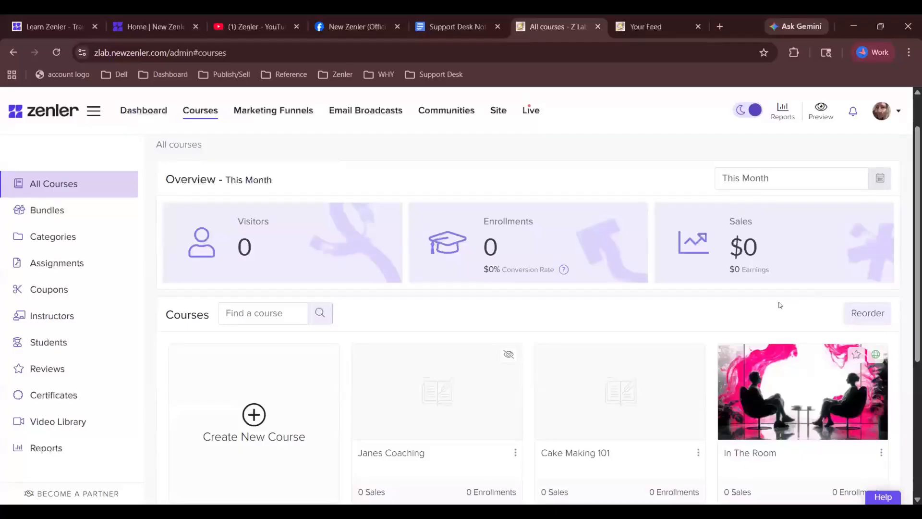
scroll(778, 304, down, 2)
scroll(779, 305, down, 1)
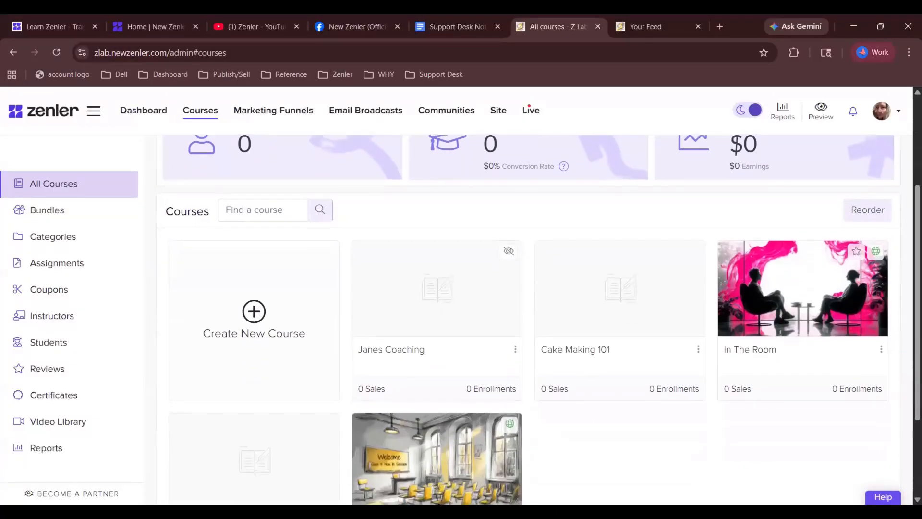
click(881, 350)
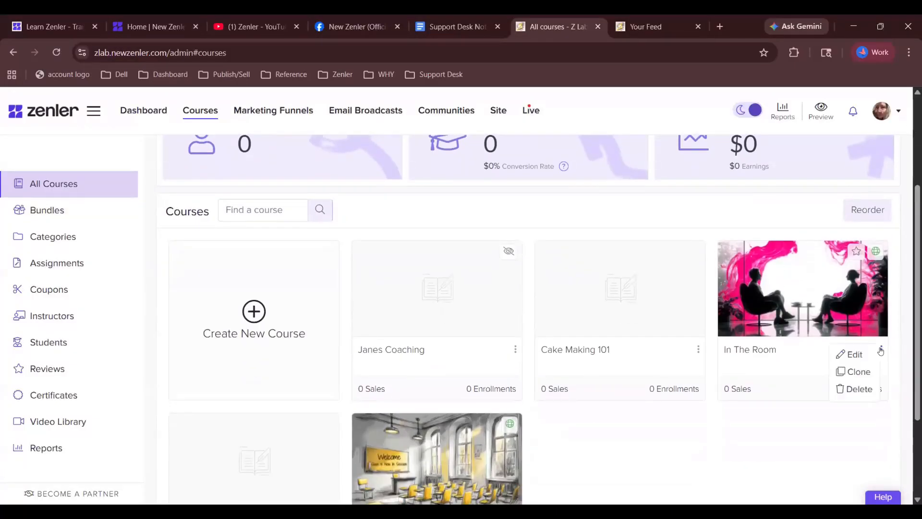
click(857, 377)
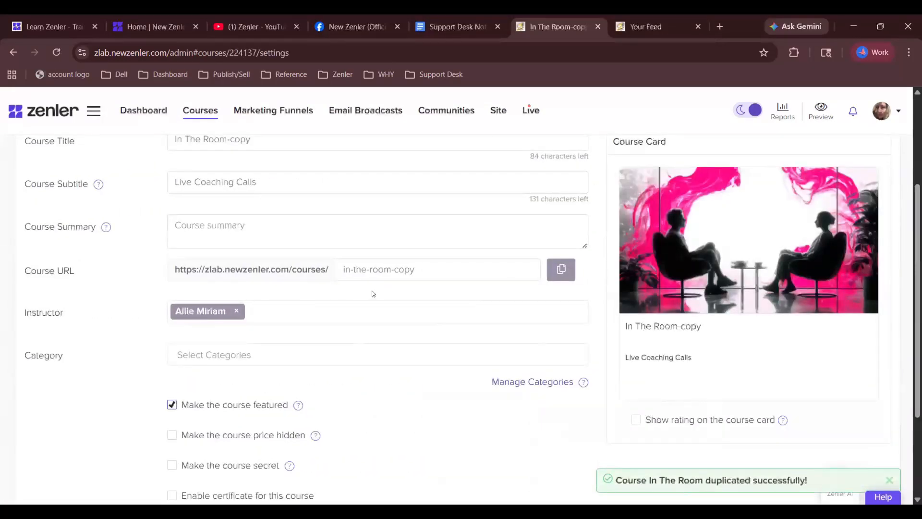
- Set the cloned course's URL ending to In The Room 1999 and update the course details
scroll(372, 288, down, 3)
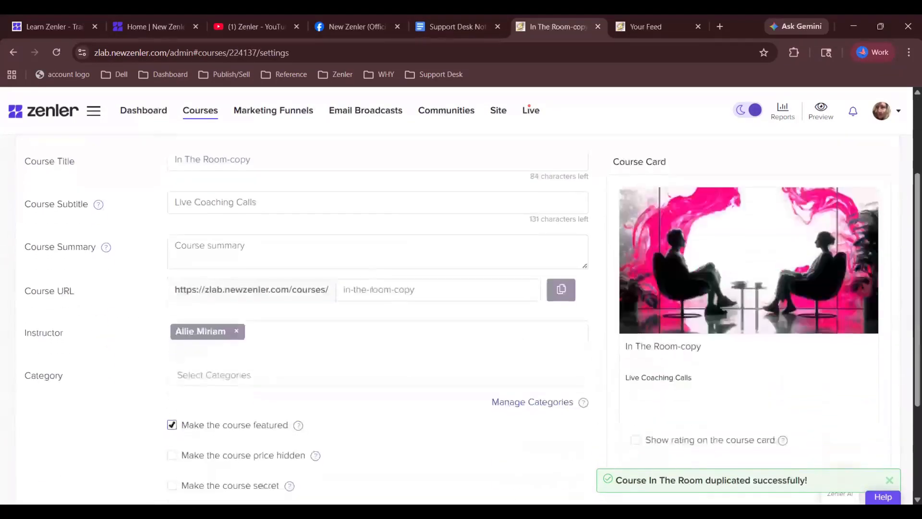
drag(446, 287, 267, 276)
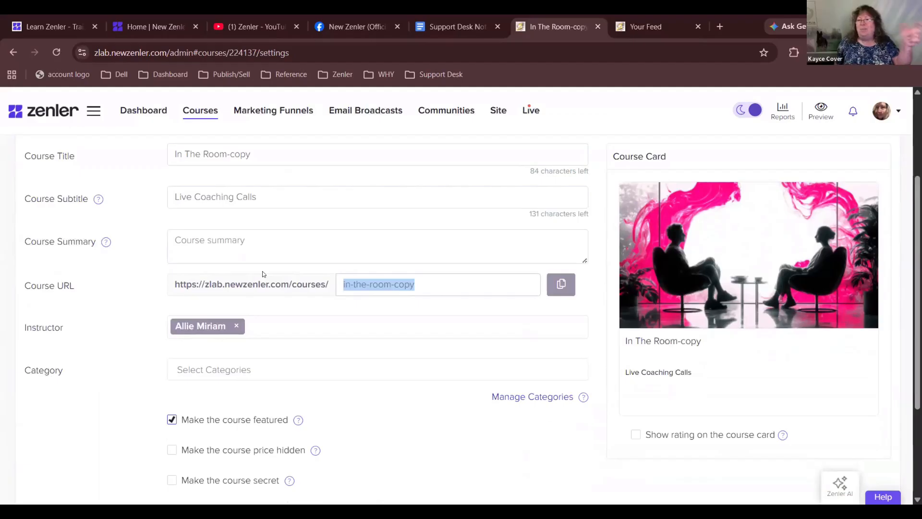
text(In Th)
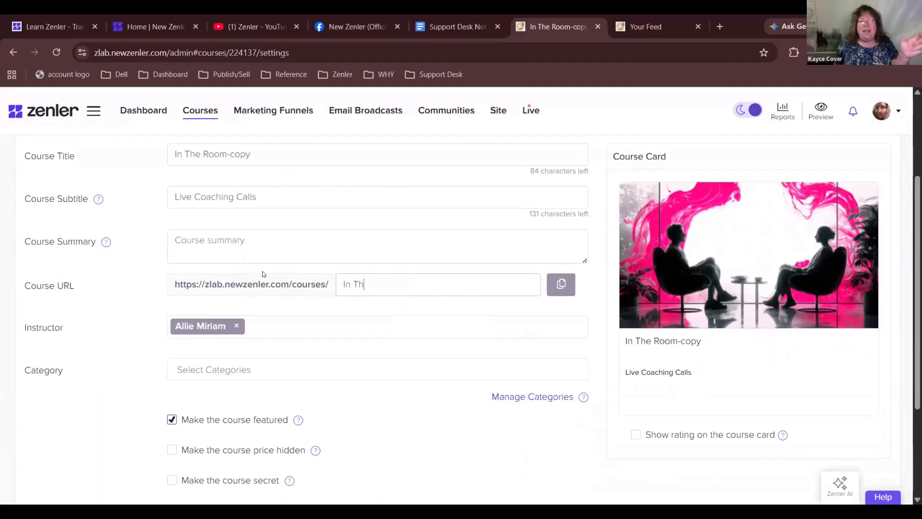
text(e Room)
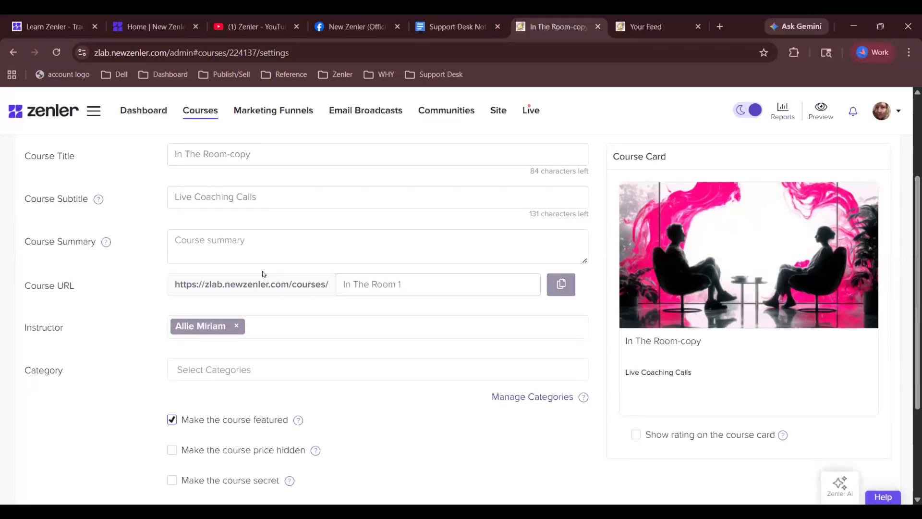
text( 1999)
scroll(365, 344, down, 3)
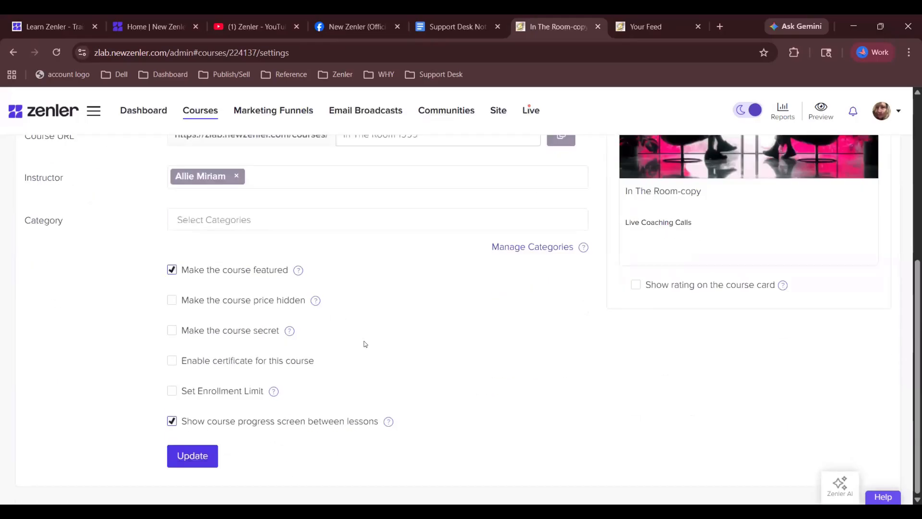
click(180, 464)
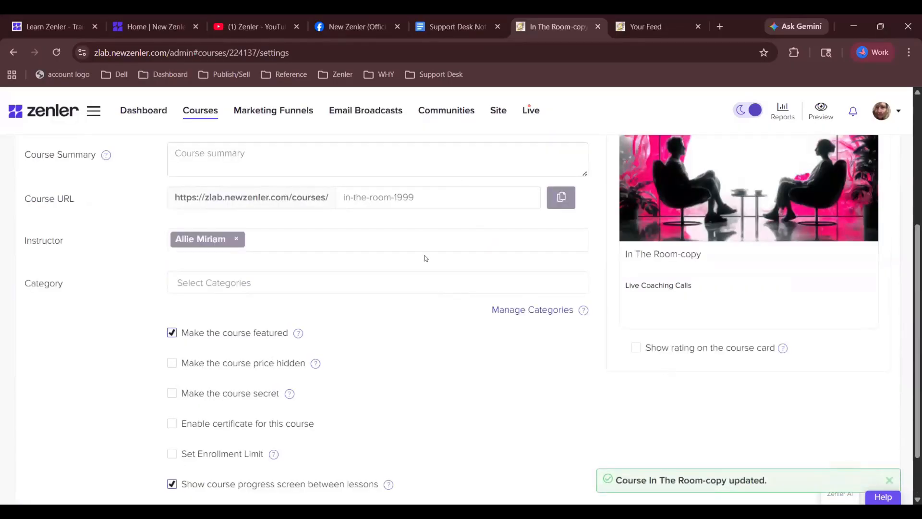
scroll(425, 258, up, 3)
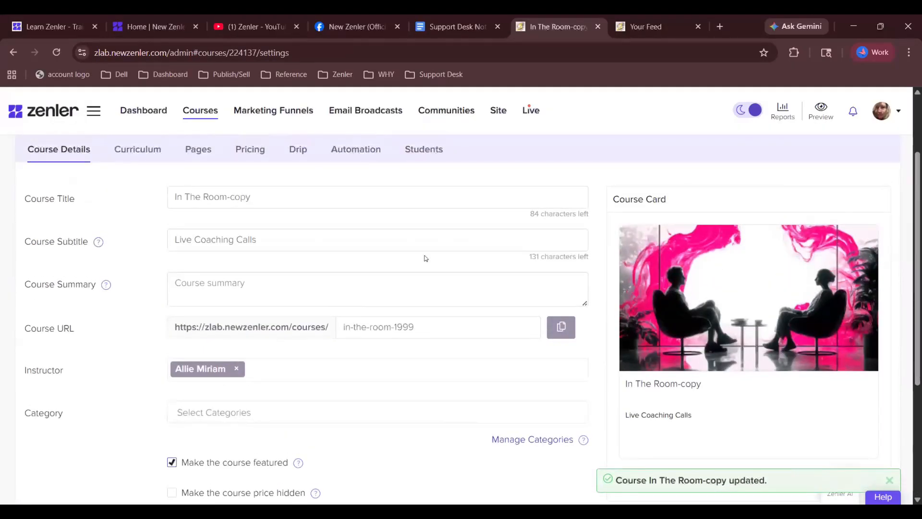
scroll(425, 258, up, 2)
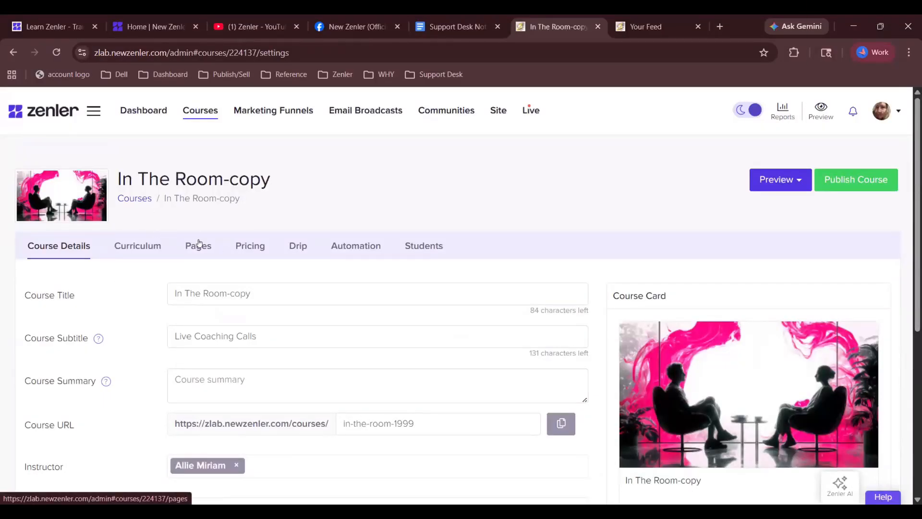
- Look over the cloned course's details and examine its sales, checkout, thank-you and course access pages with their URLs
scroll(333, 305, down, 1)
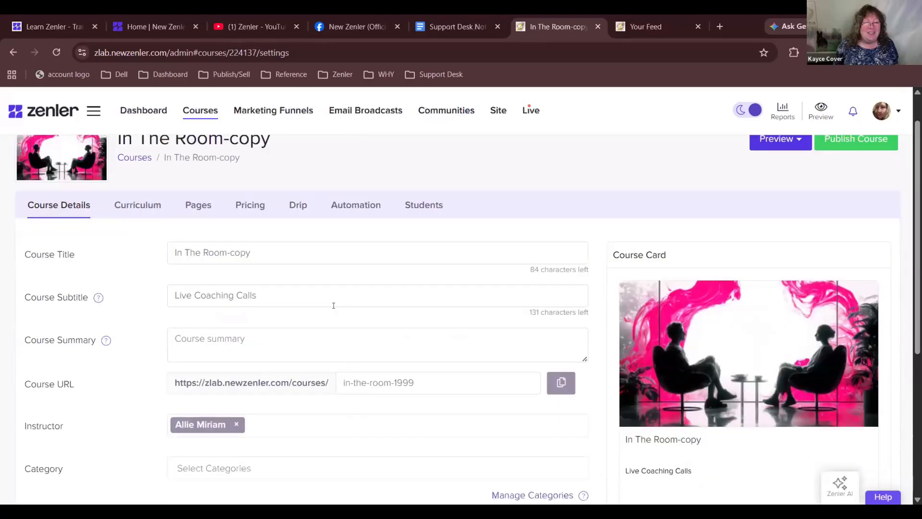
scroll(333, 305, up, 1)
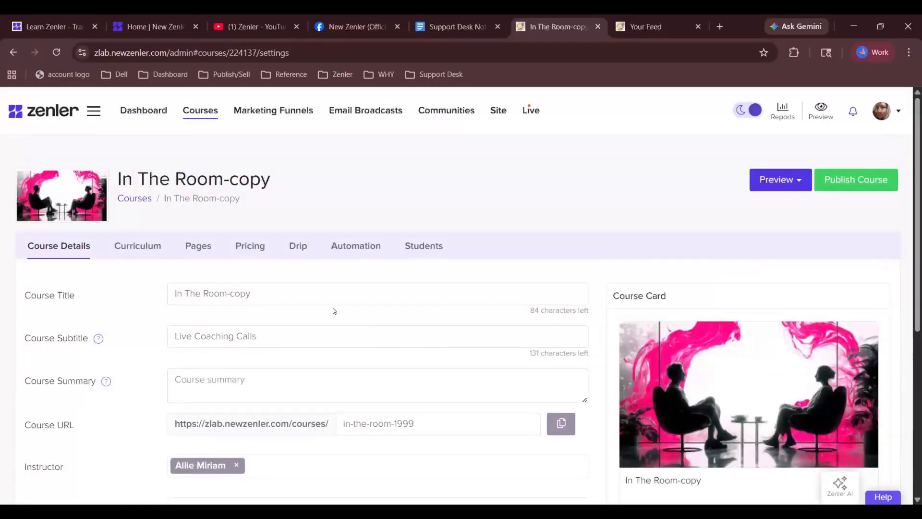
scroll(334, 311, down, 3)
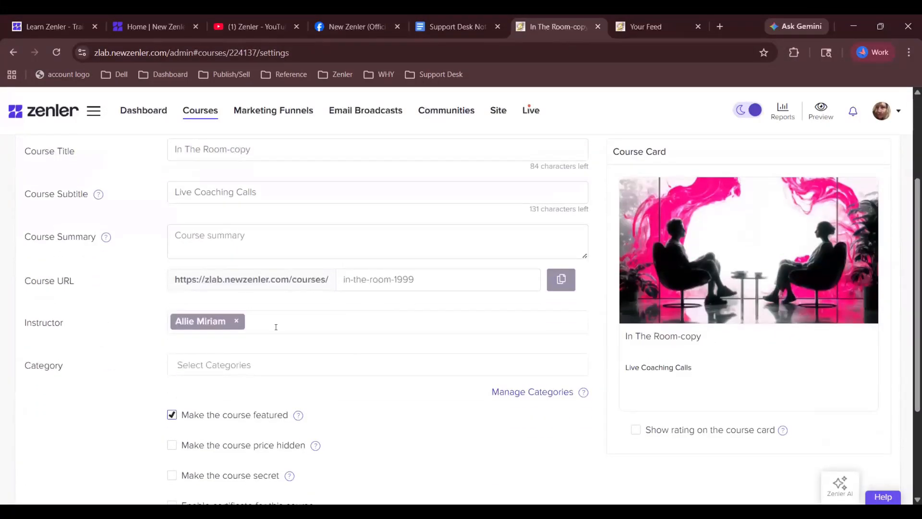
scroll(276, 327, up, 3)
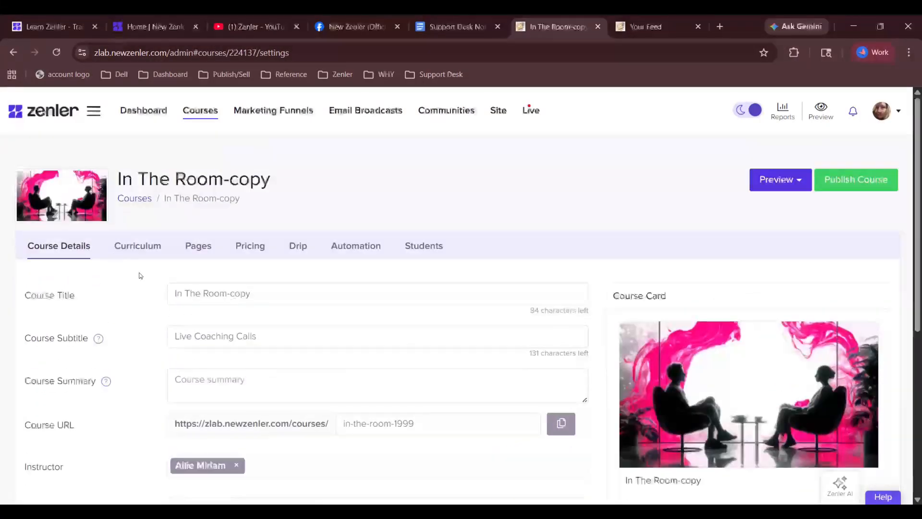
click(199, 246)
scroll(444, 278, down, 2)
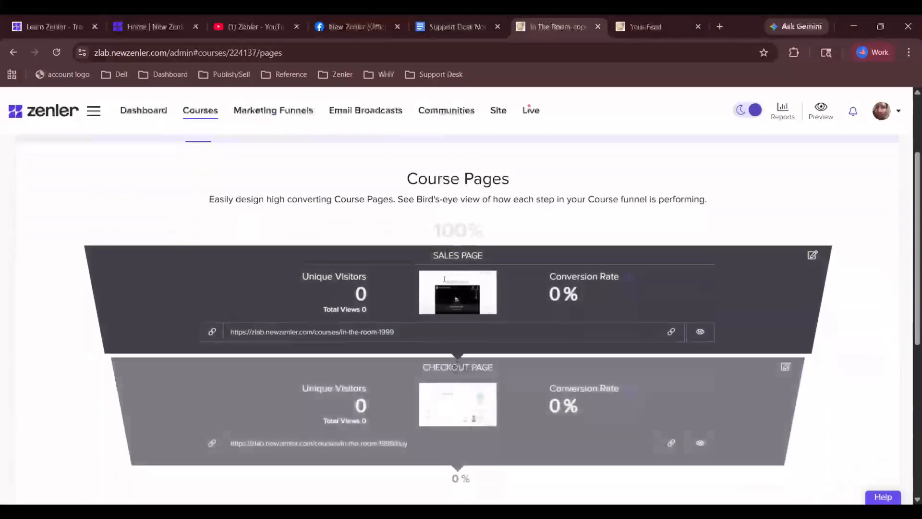
scroll(444, 278, down, 1)
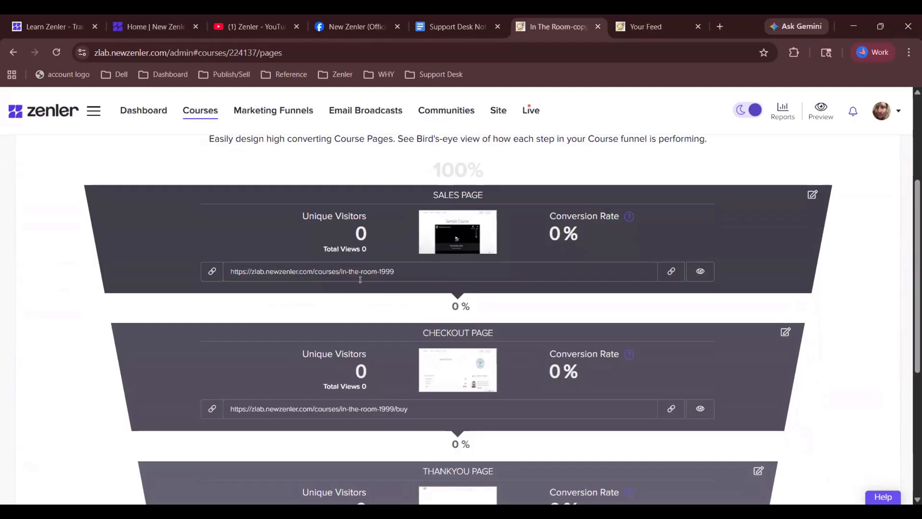
scroll(518, 286, up, 4)
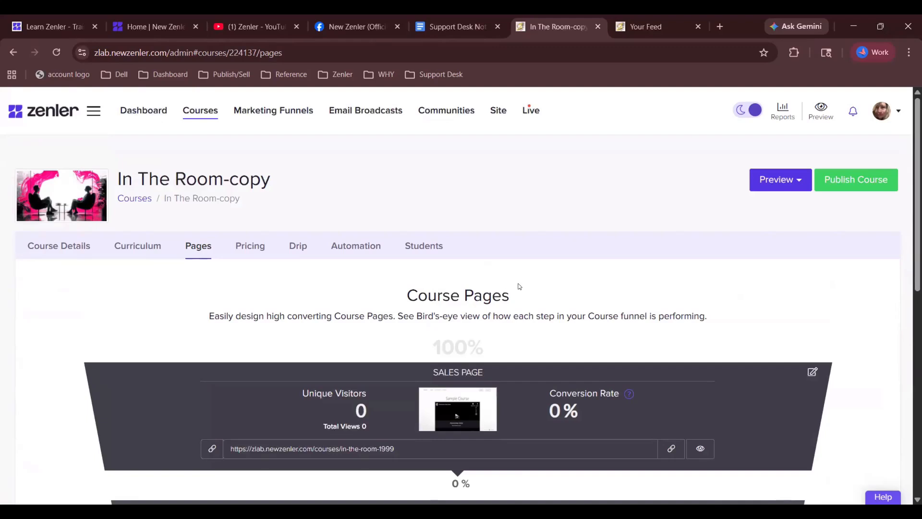
scroll(519, 286, down, 5)
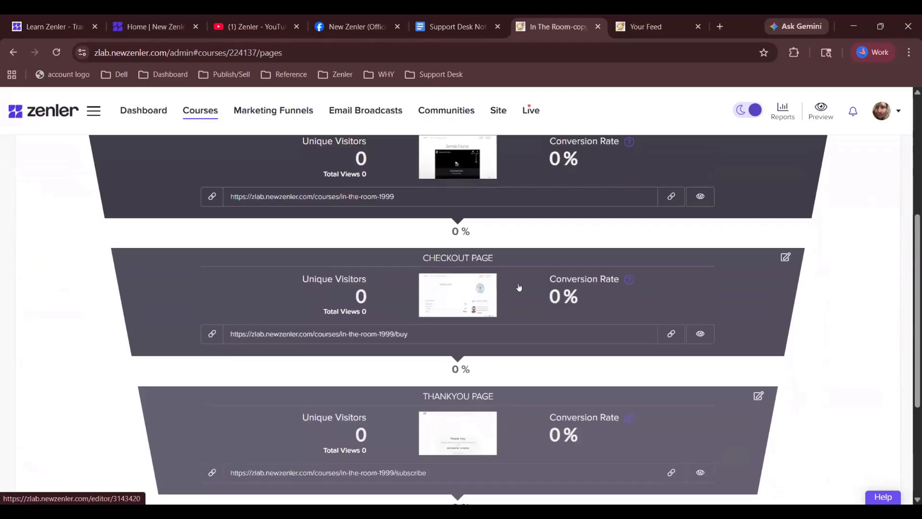
scroll(518, 286, down, 4)
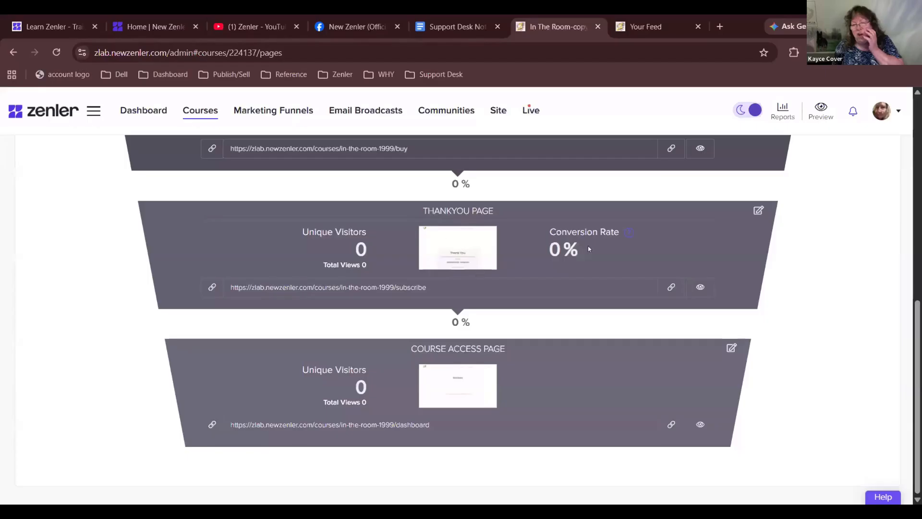
scroll(588, 249, up, 1)
scroll(588, 248, up, 8)
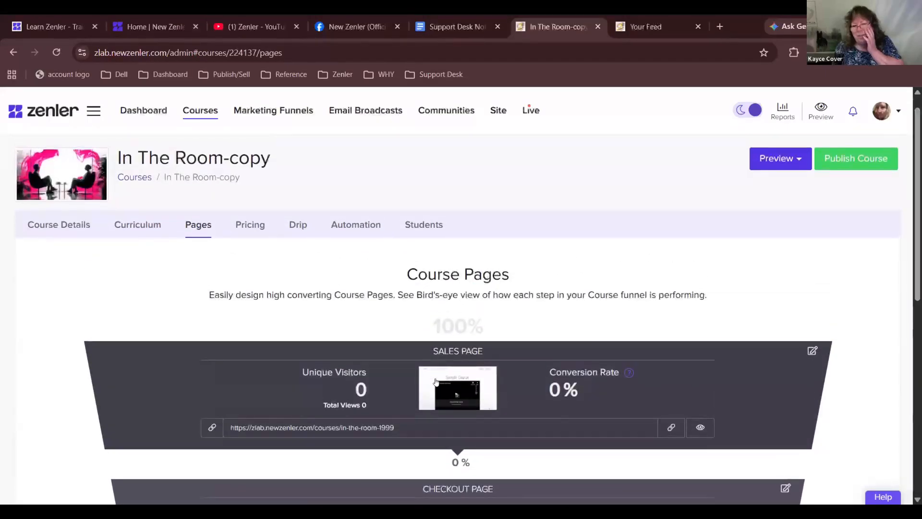
scroll(530, 275, down, 3)
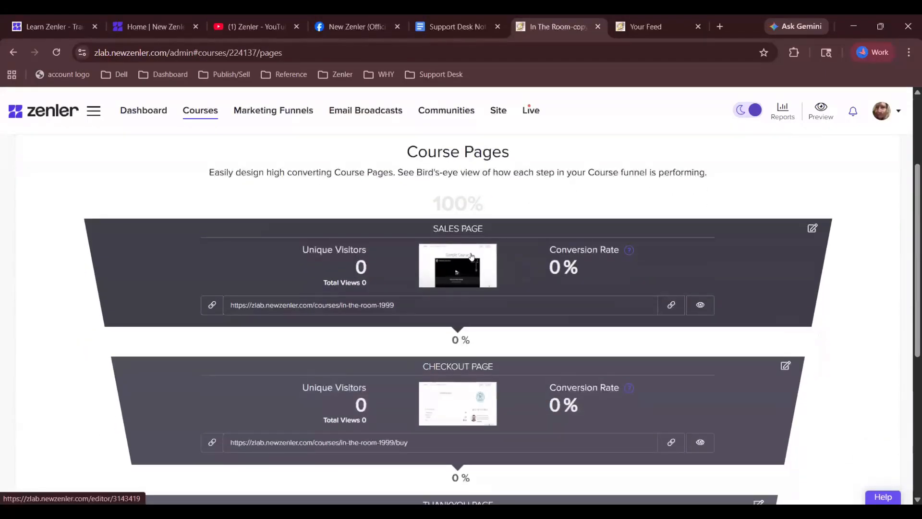
scroll(585, 222, up, 3)
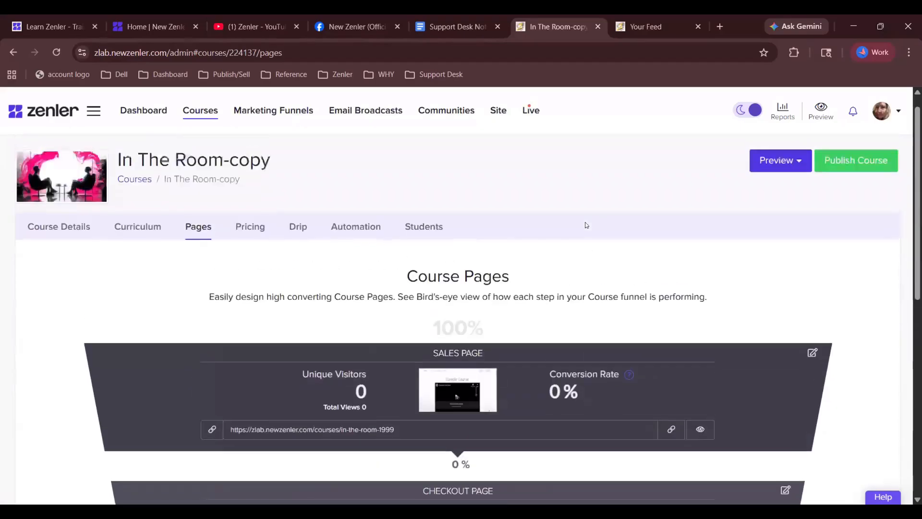
- Examine the cloned course's automation rules, including the emails in the Enroll Email Sequence
click(371, 227)
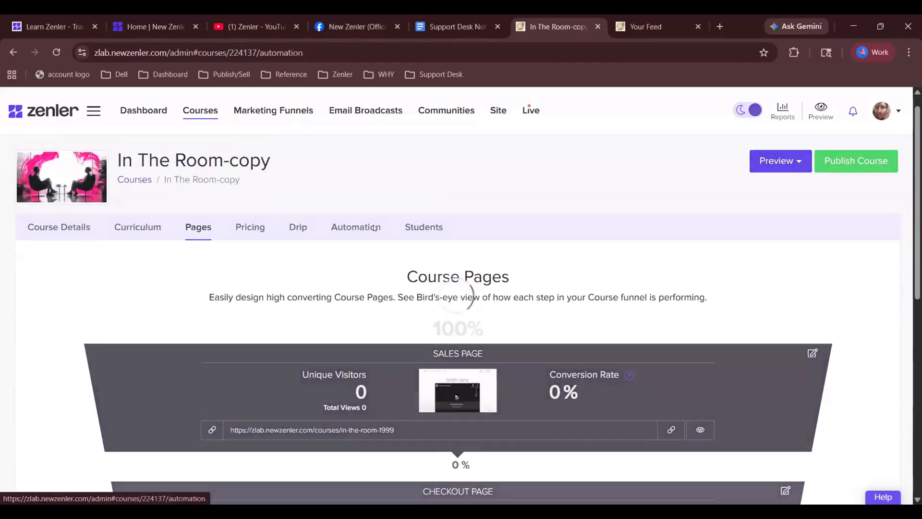
click(50, 435)
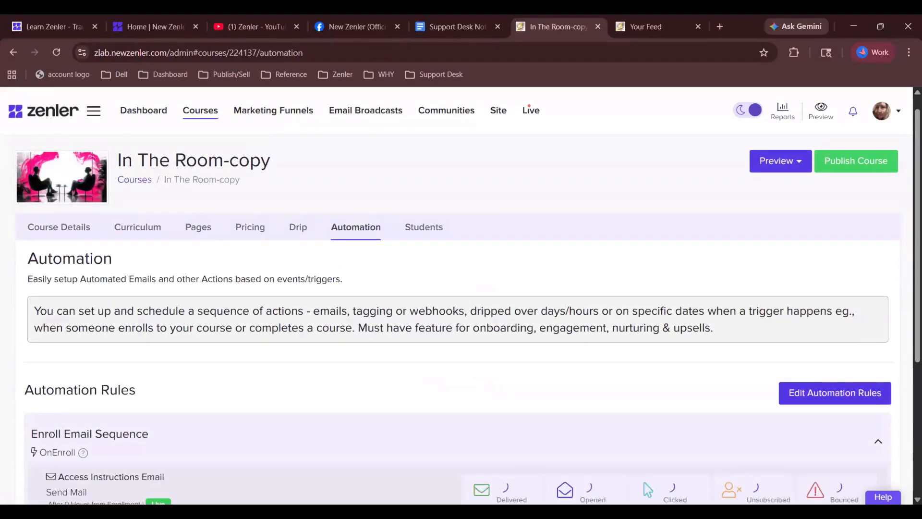
scroll(51, 435, down, 4)
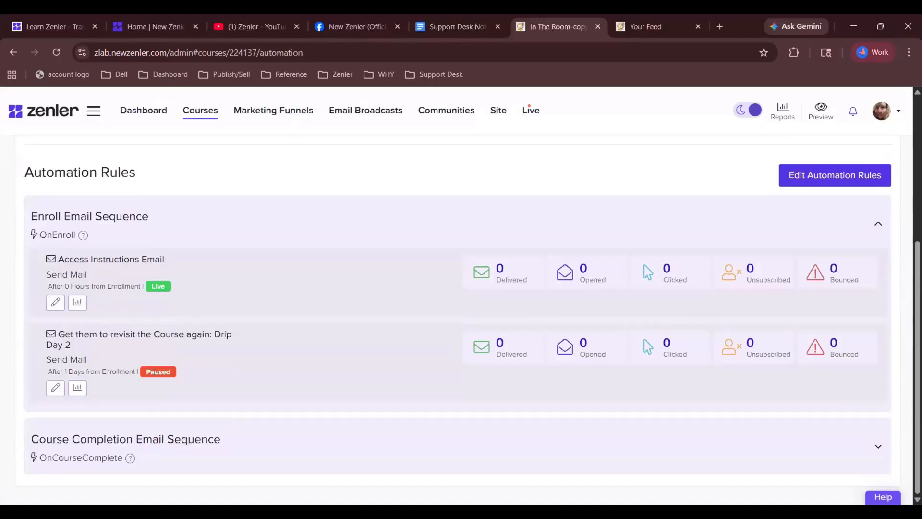
scroll(374, 251, up, 5)
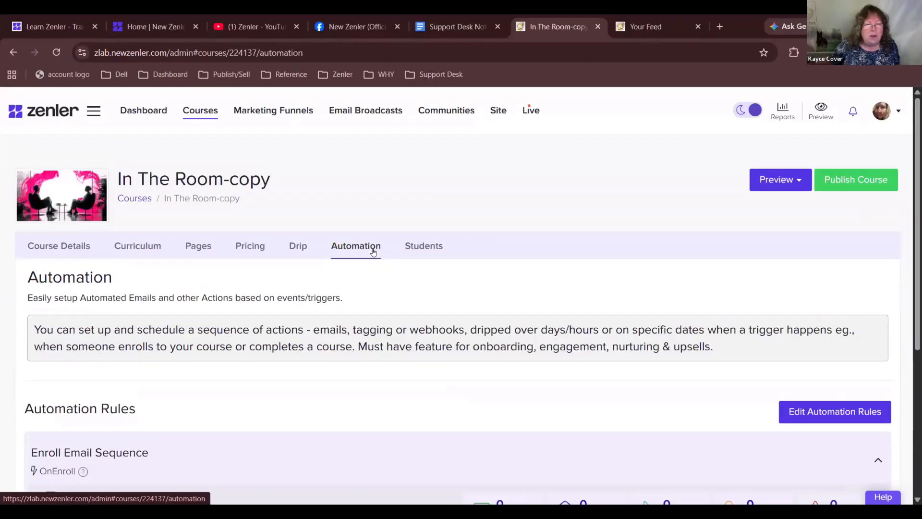
scroll(373, 251, down, 1)
scroll(373, 250, up, 1)
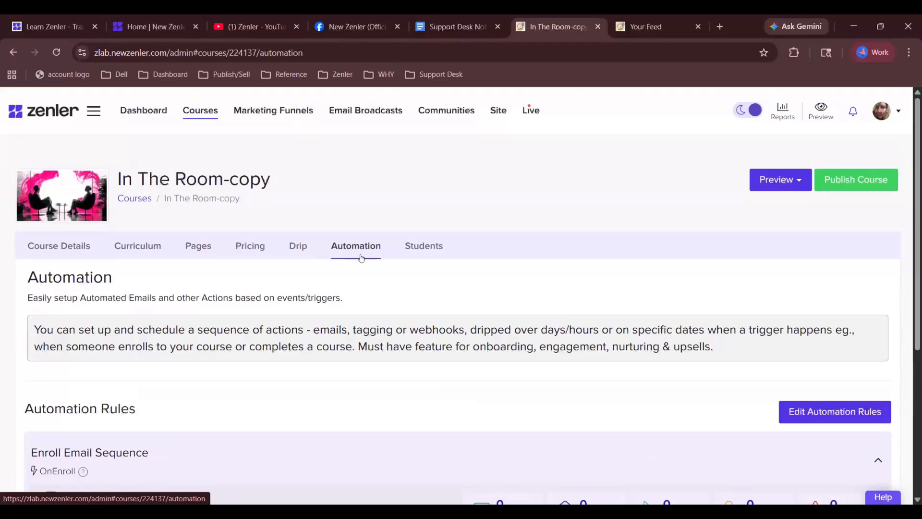
scroll(326, 265, down, 2)
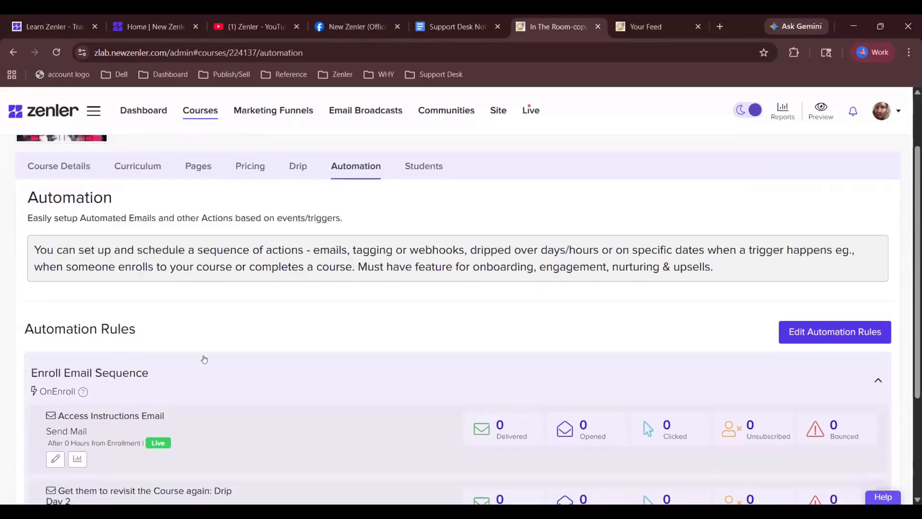
scroll(329, 255, up, 2)
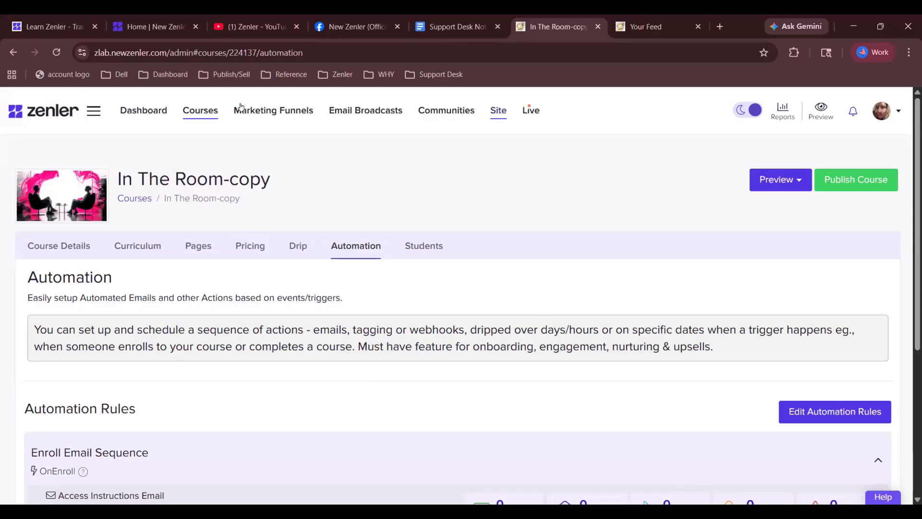
- Leave the cloned course for the course list and look through the site's Pages list with each page's URL and status
click(200, 111)
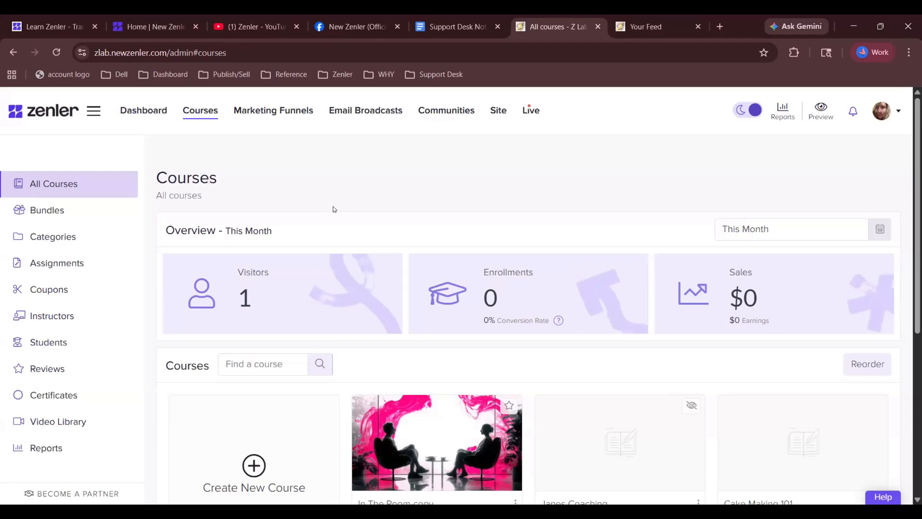
click(505, 115)
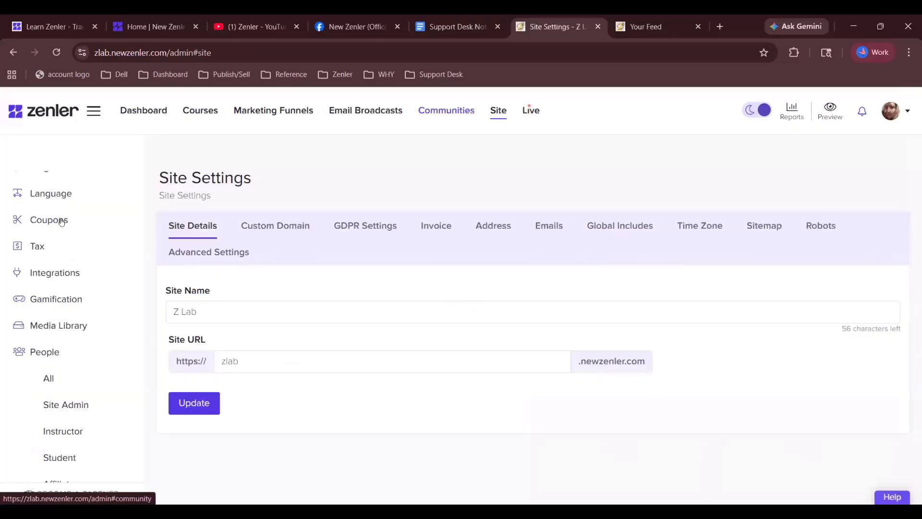
click(15, 248)
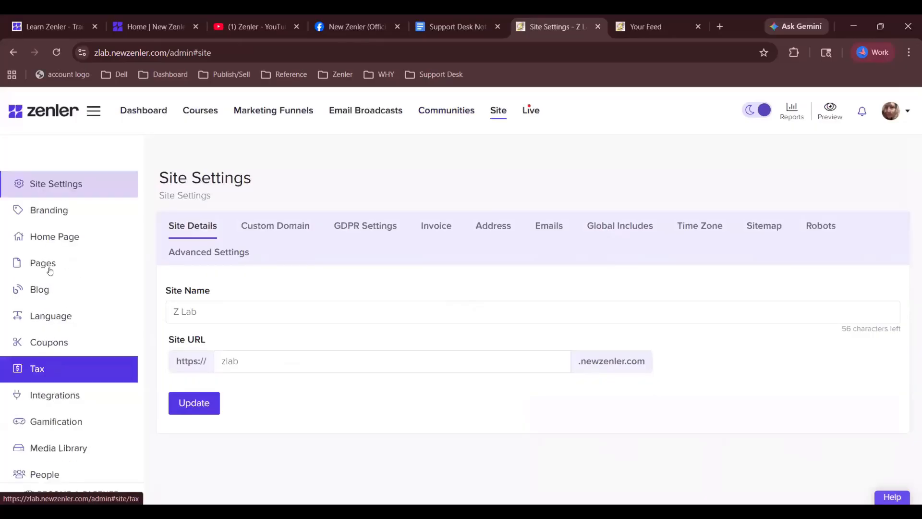
click(22, 266)
scroll(532, 316, down, 5)
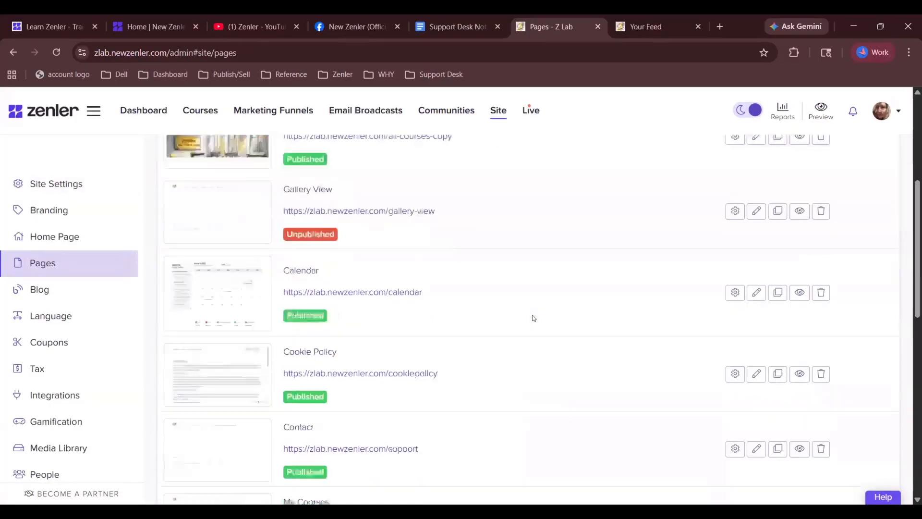
scroll(532, 318, down, 10)
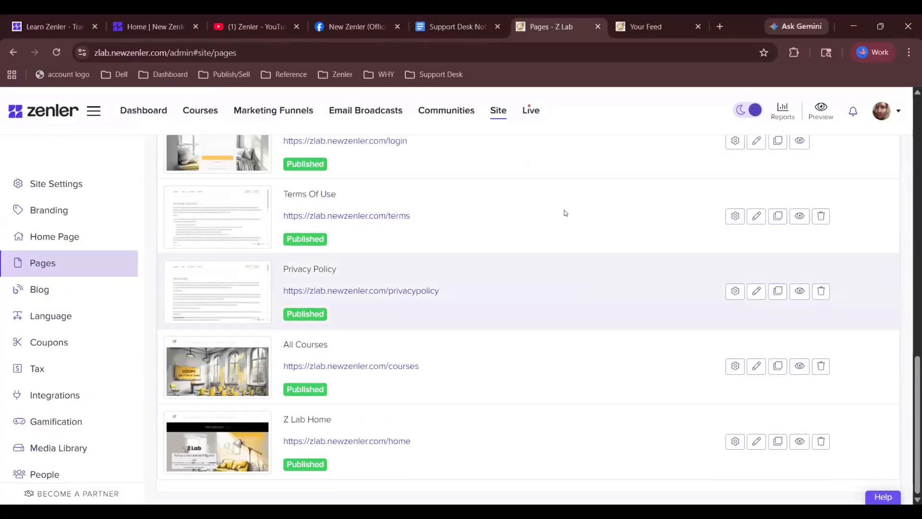
scroll(478, 178, up, 5)
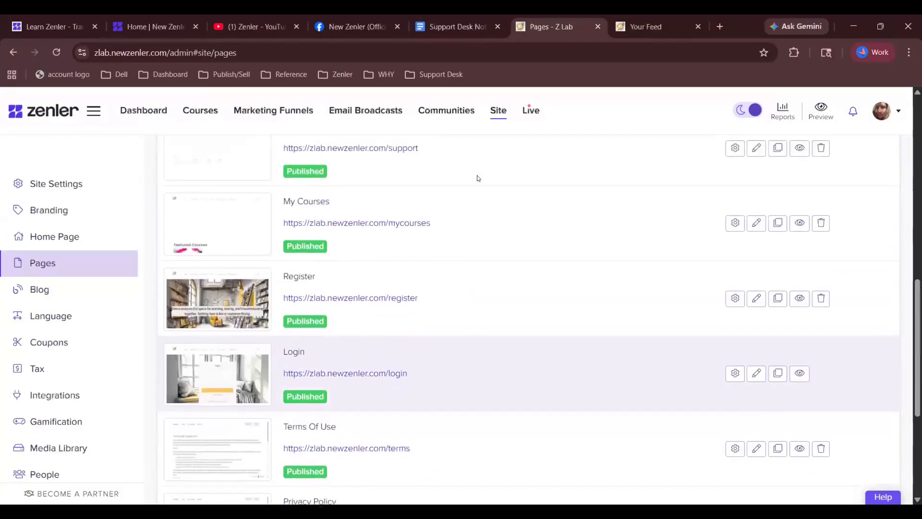
scroll(478, 178, up, 8)
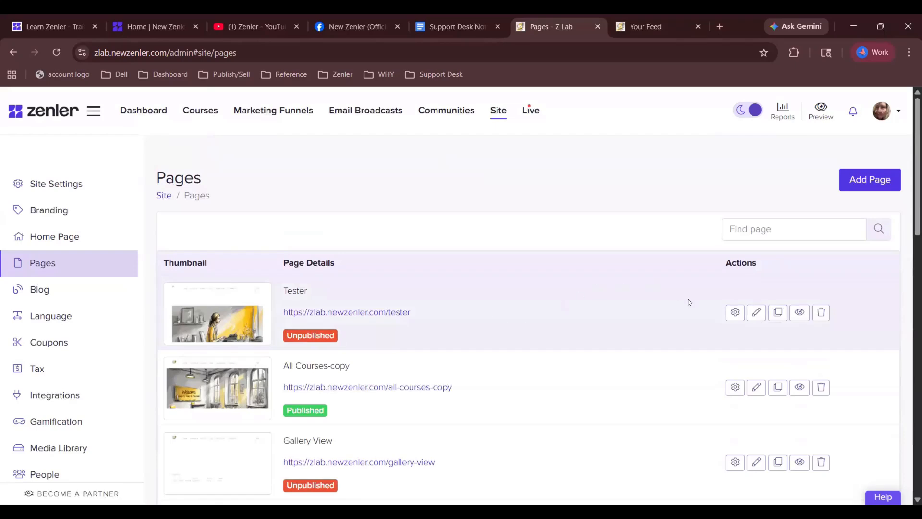
scroll(569, 389, down, 5)
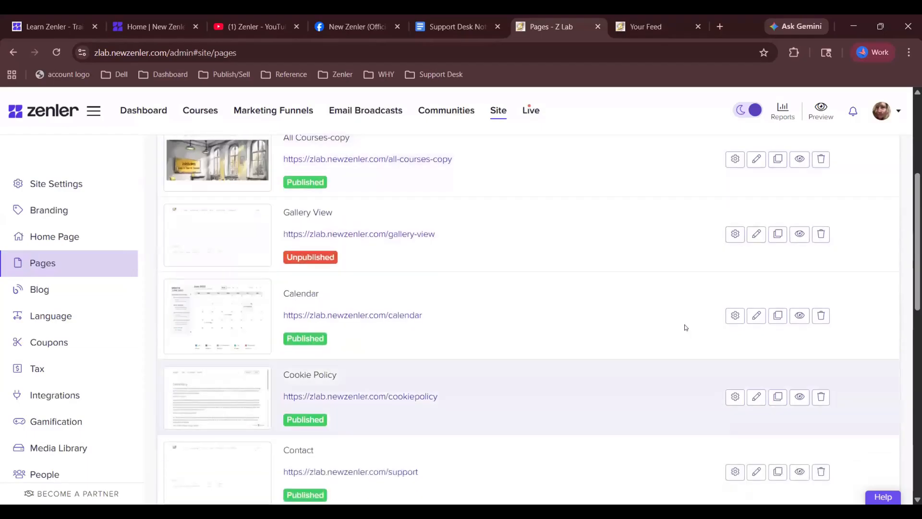
- Open the Calendar page in the editor, examine its SEO settings including the social image, and close them without changes
click(757, 315)
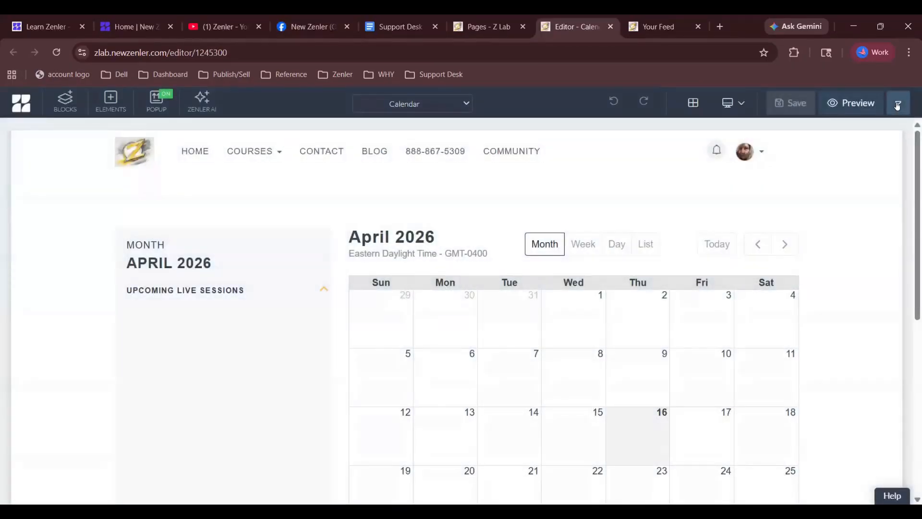
click(896, 105)
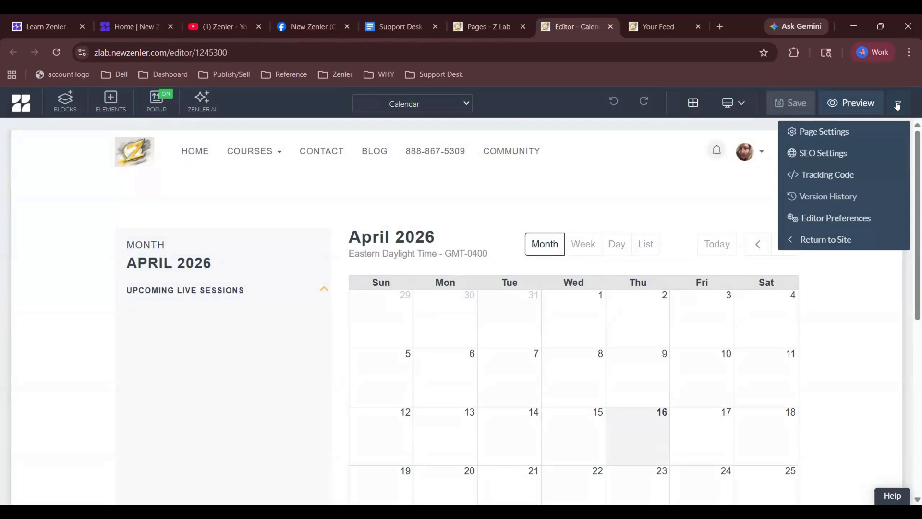
click(835, 150)
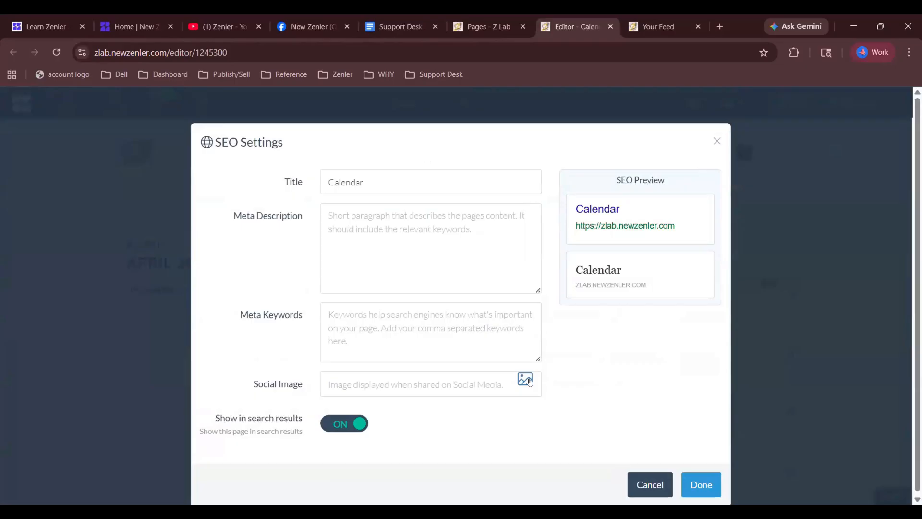
click(655, 486)
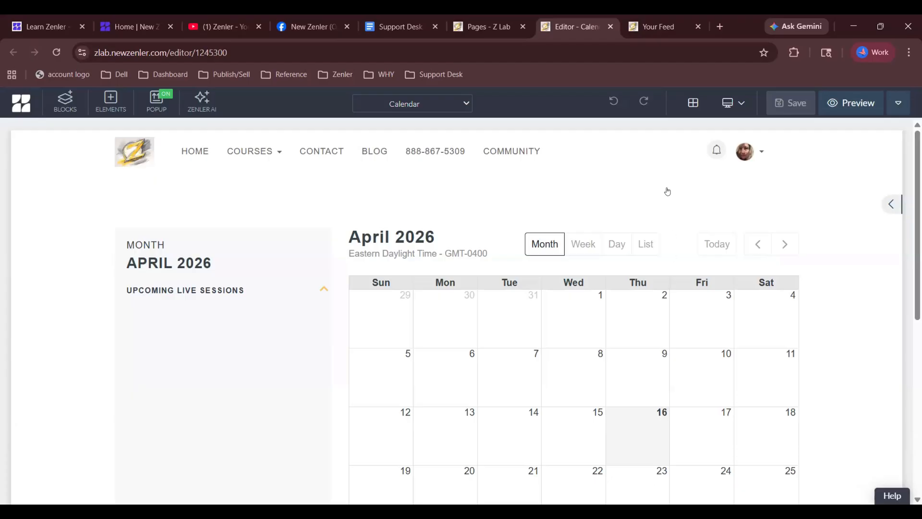
- Return to the site's Pages list and open the marketing funnels overview
click(493, 17)
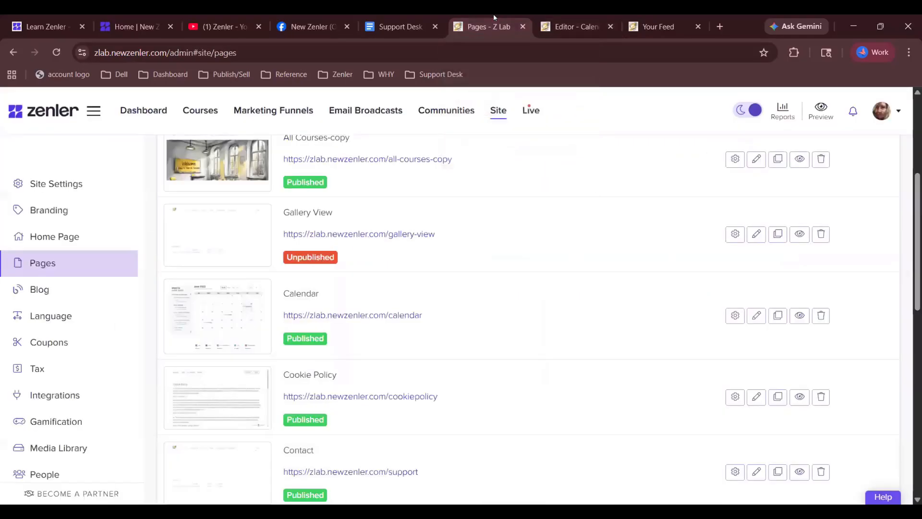
scroll(476, 300, up, 5)
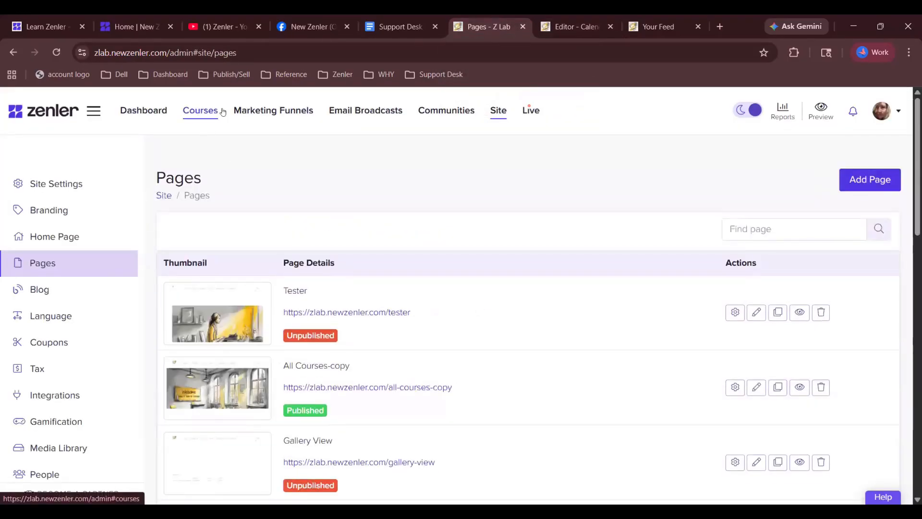
click(280, 108)
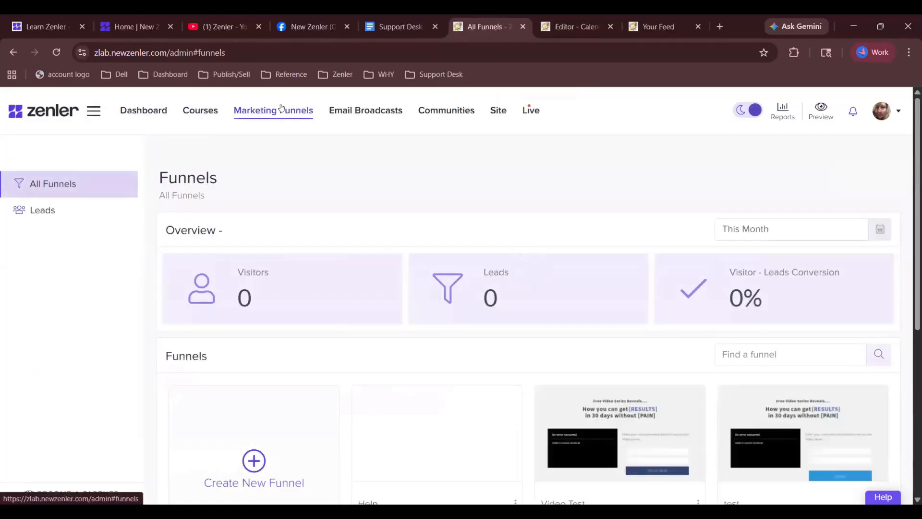
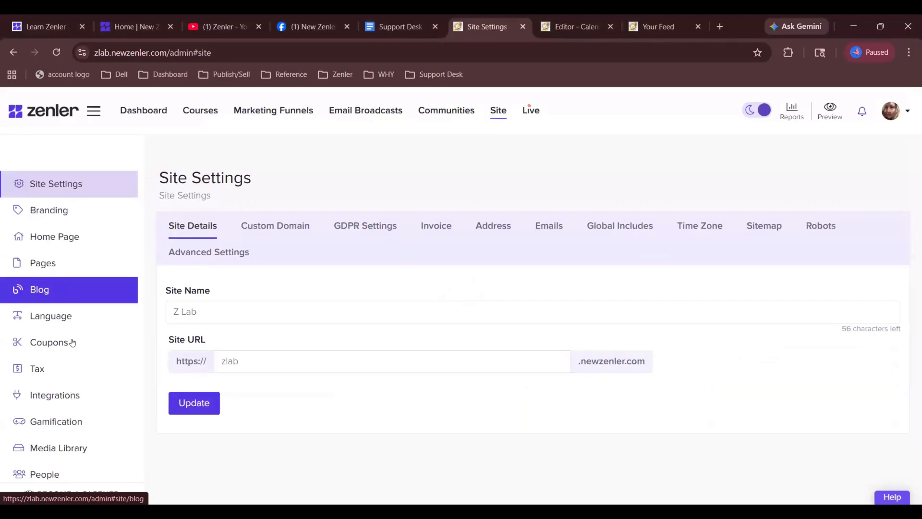
- Open the site's Media Library and filter its files to the Image type
scroll(72, 342, down, 5)
scroll(70, 344, up, 2)
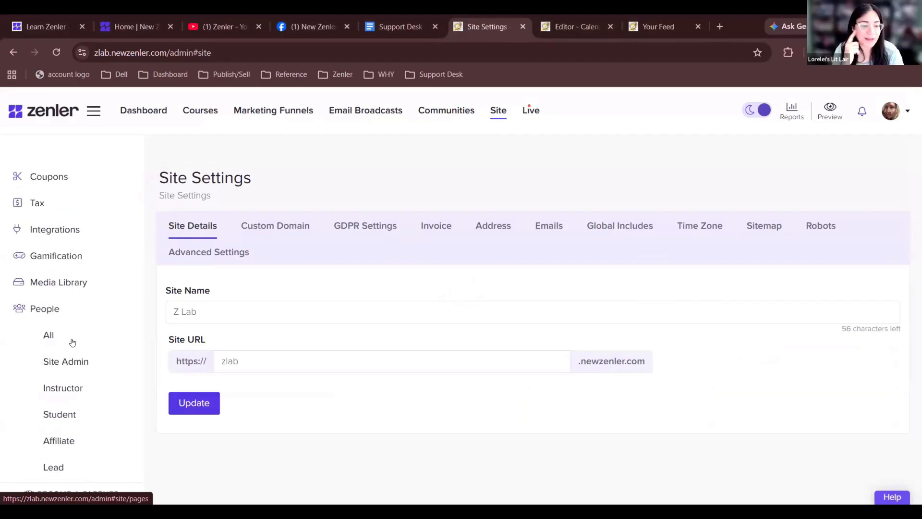
click(58, 271)
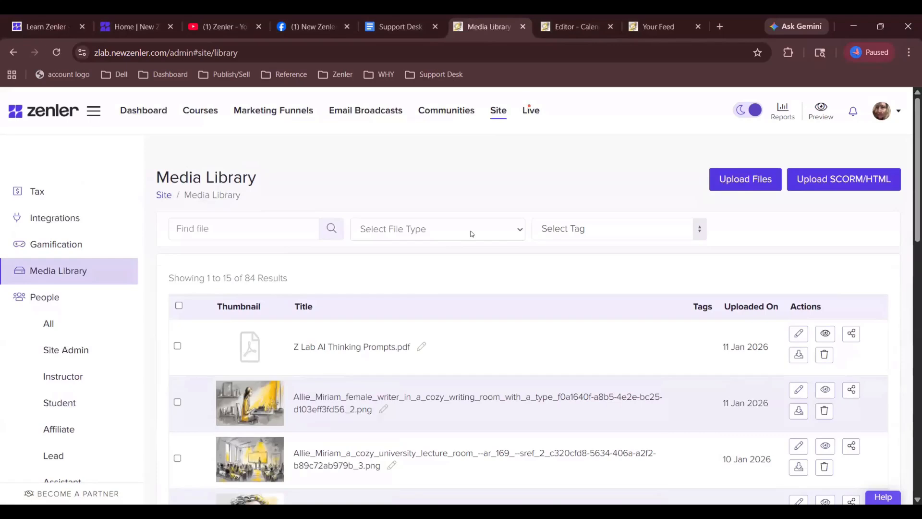
click(471, 234)
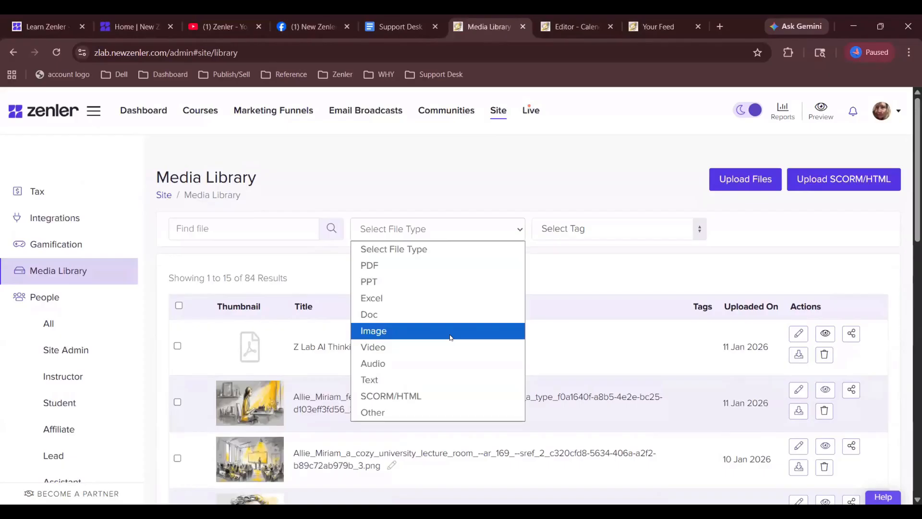
click(451, 338)
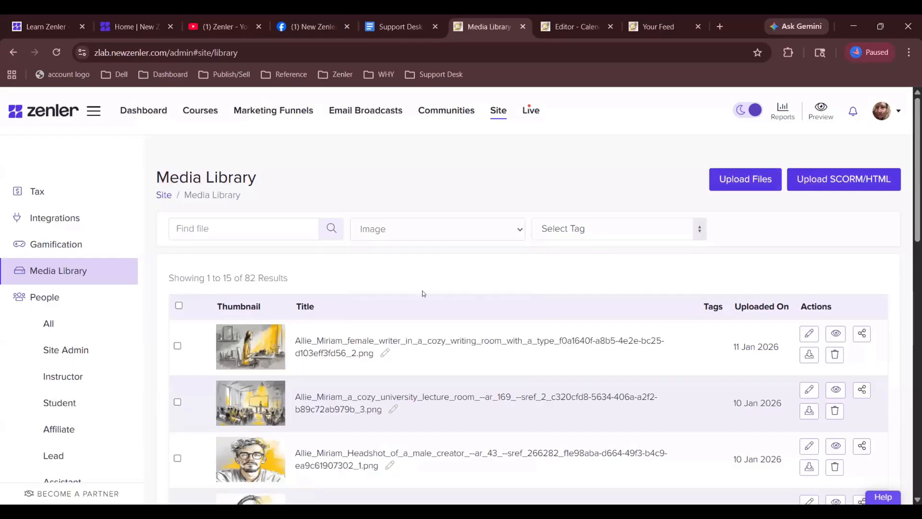
- Examine the Media Library's tag and file type filters and look through the list of images
click(596, 230)
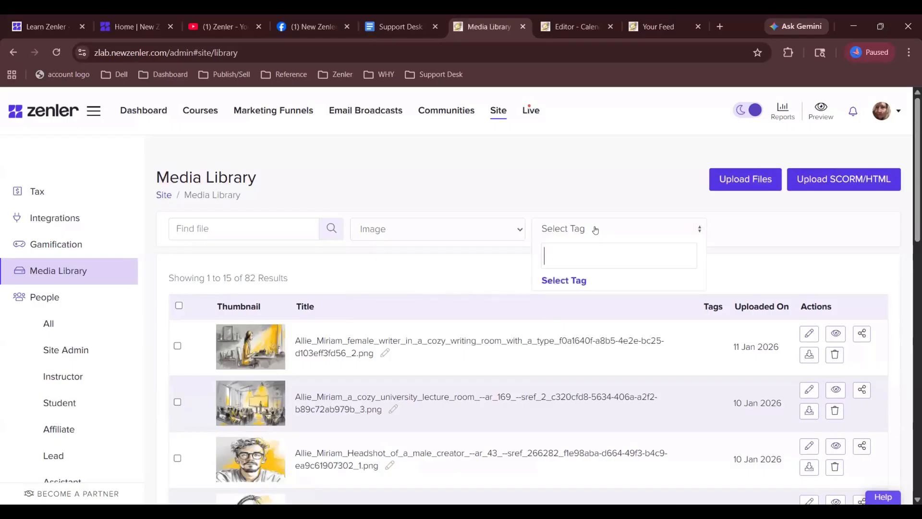
click(596, 230)
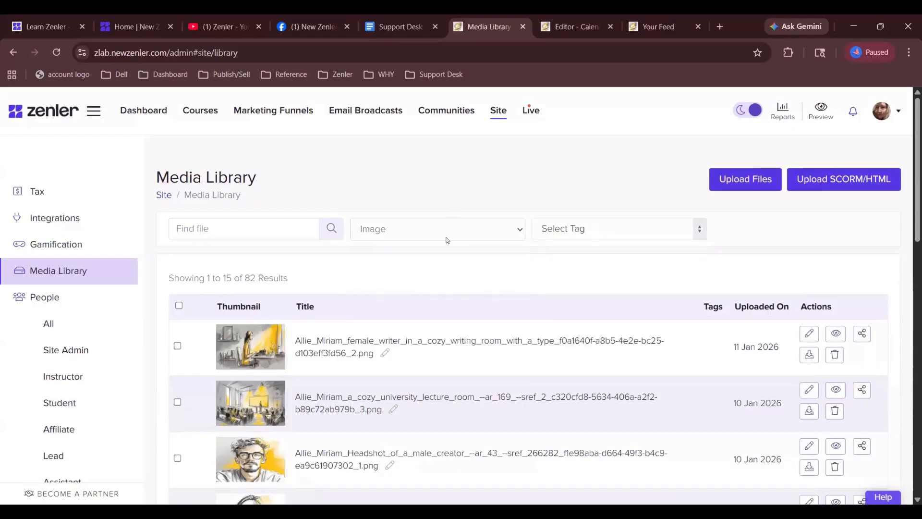
click(447, 231)
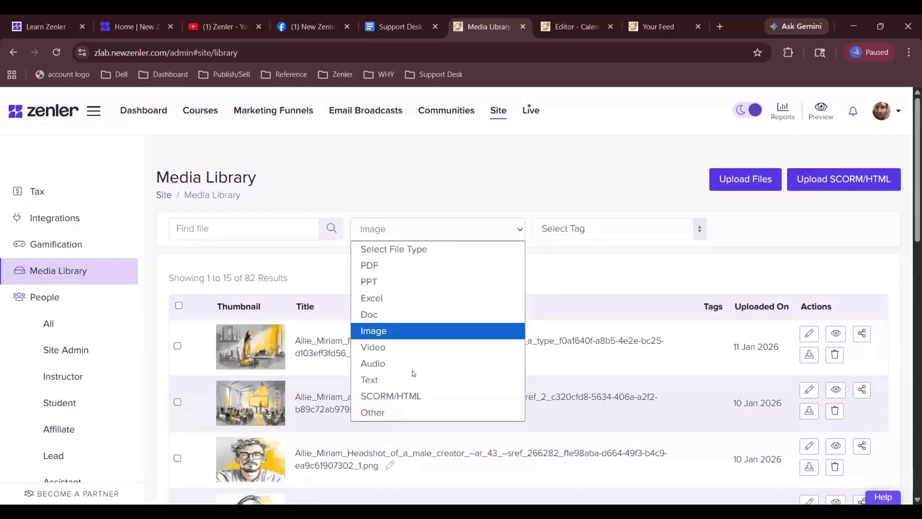
click(423, 336)
click(576, 231)
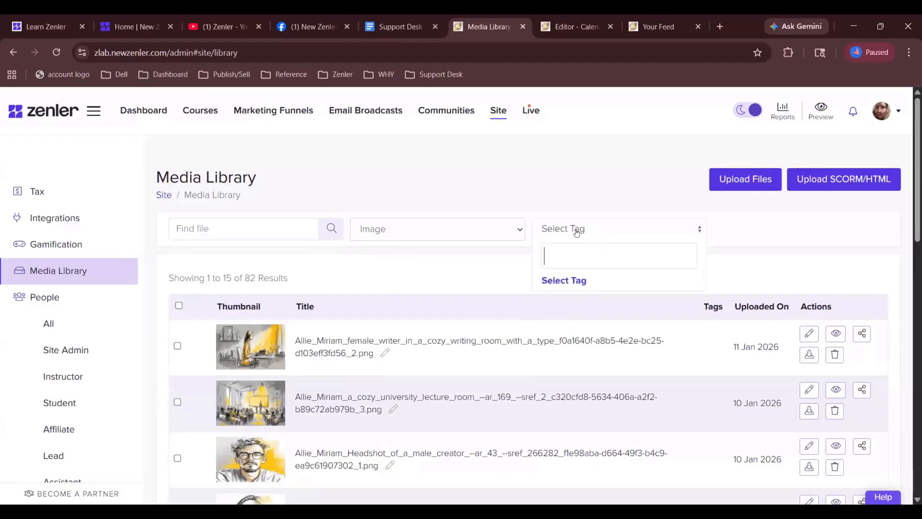
click(417, 275)
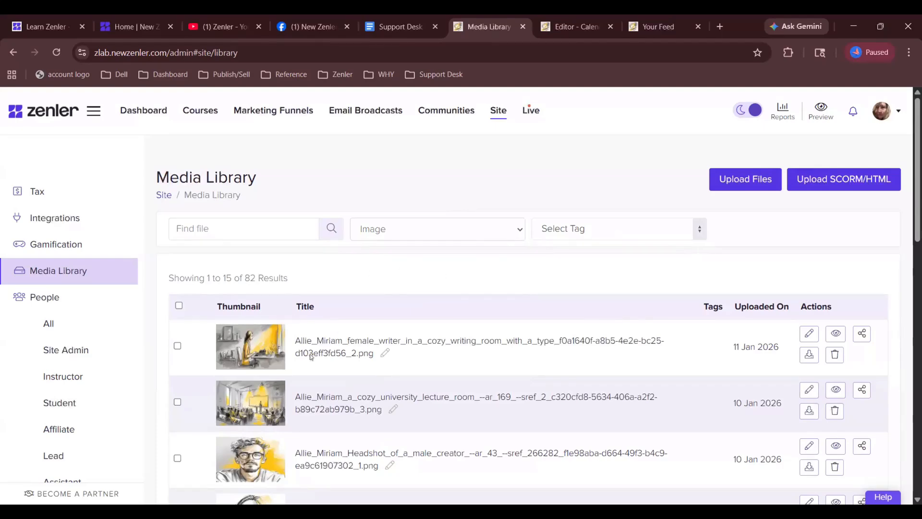
scroll(439, 366, down, 15)
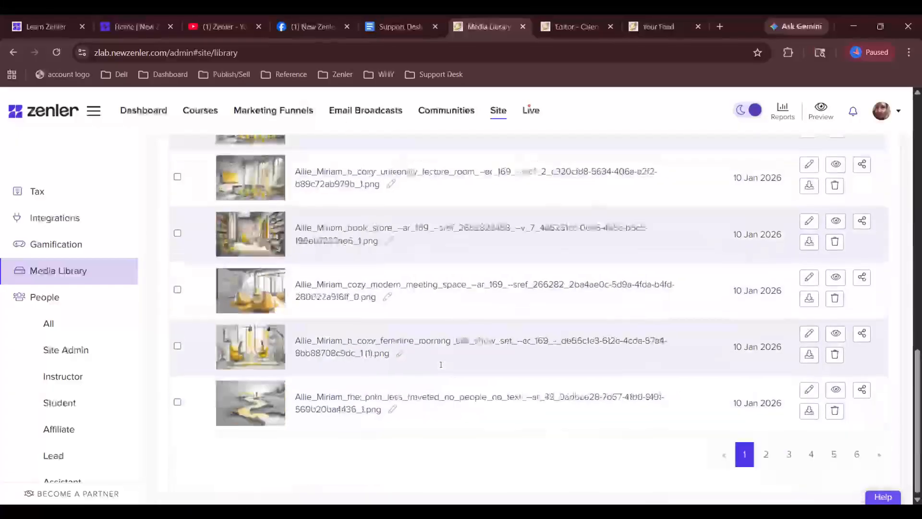
scroll(441, 364, up, 15)
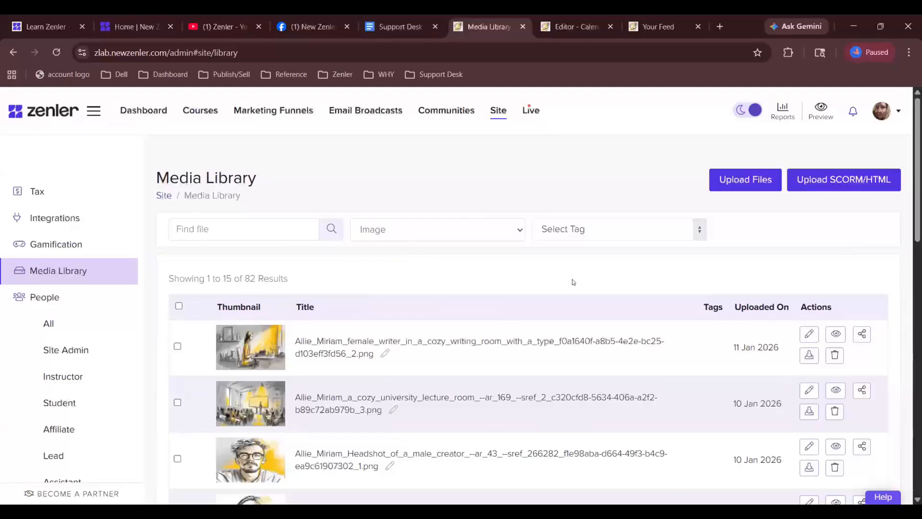
scroll(573, 282, down, 3)
scroll(571, 281, up, 1)
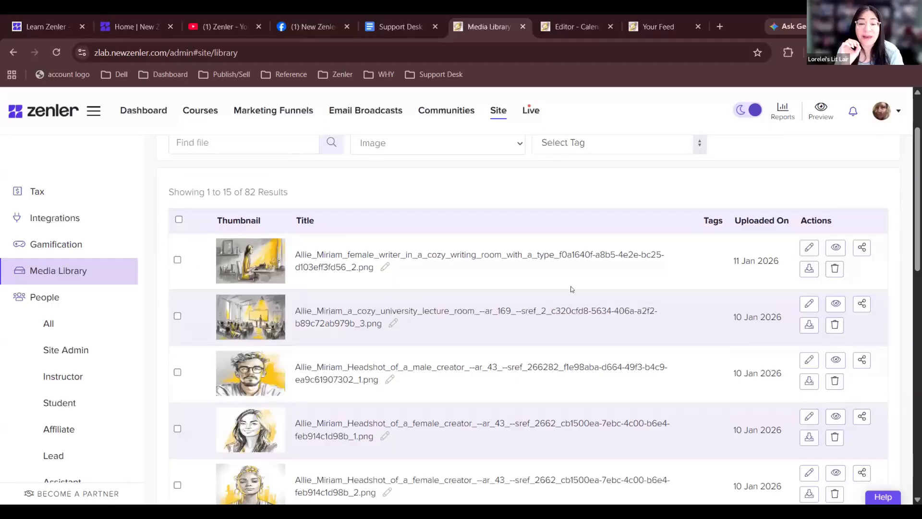
scroll(572, 288, up, 2)
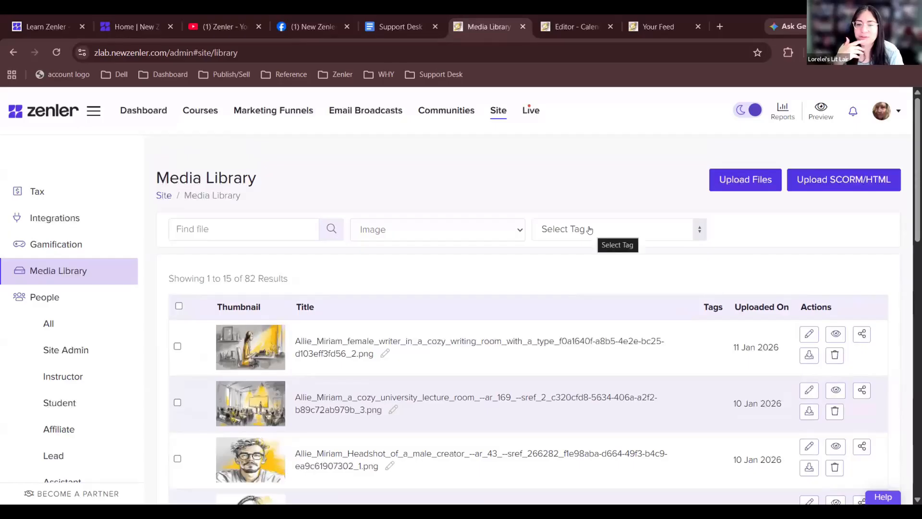
- Add the tag blog to the female writer image, update it and return to the Media Library
click(812, 332)
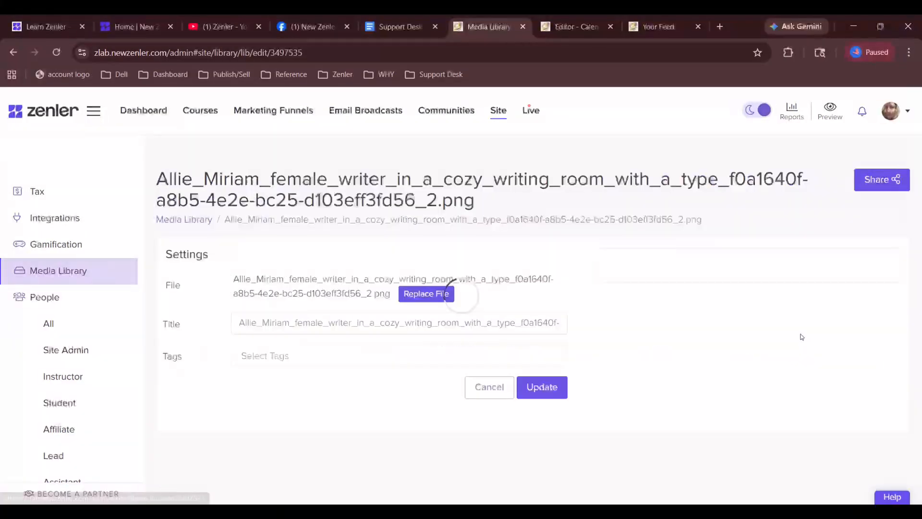
click(366, 344)
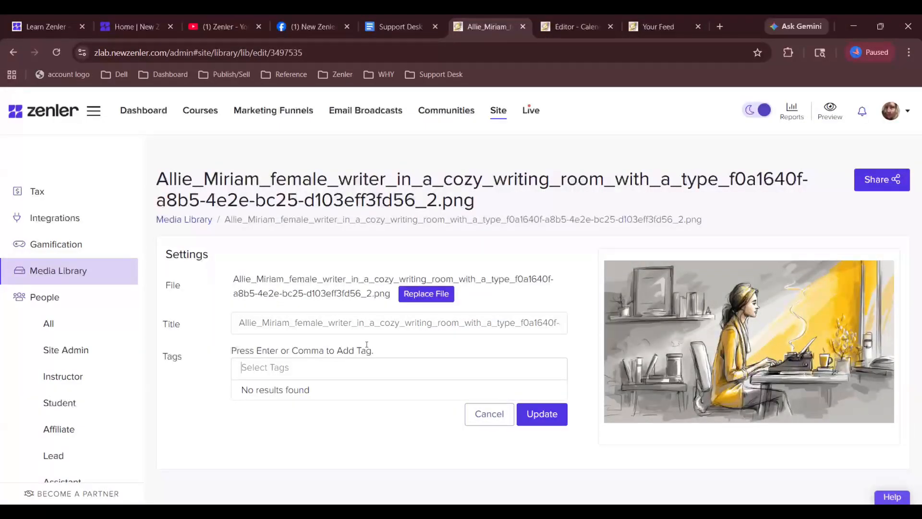
text(blog)
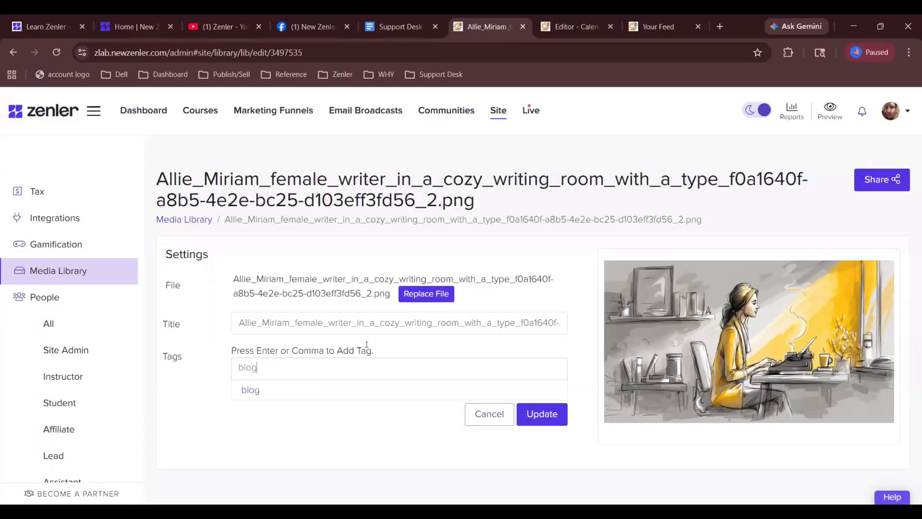
key(Return)
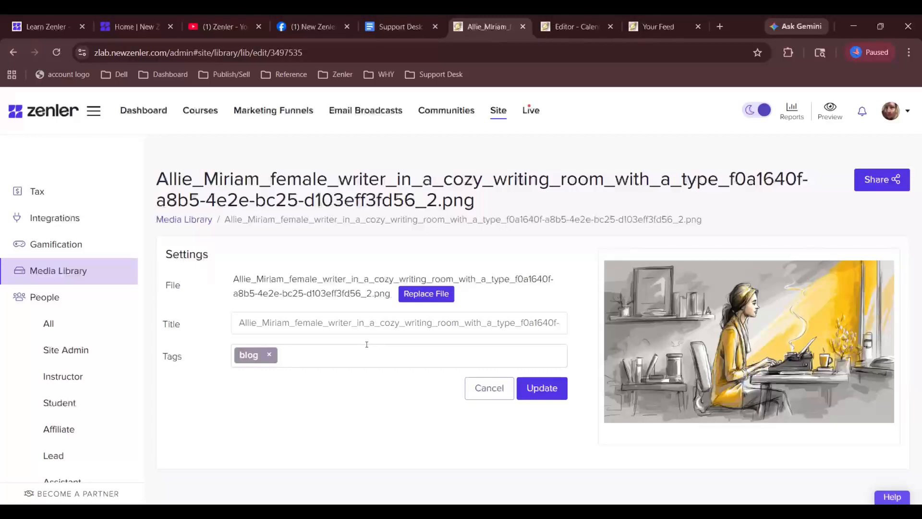
click(543, 394)
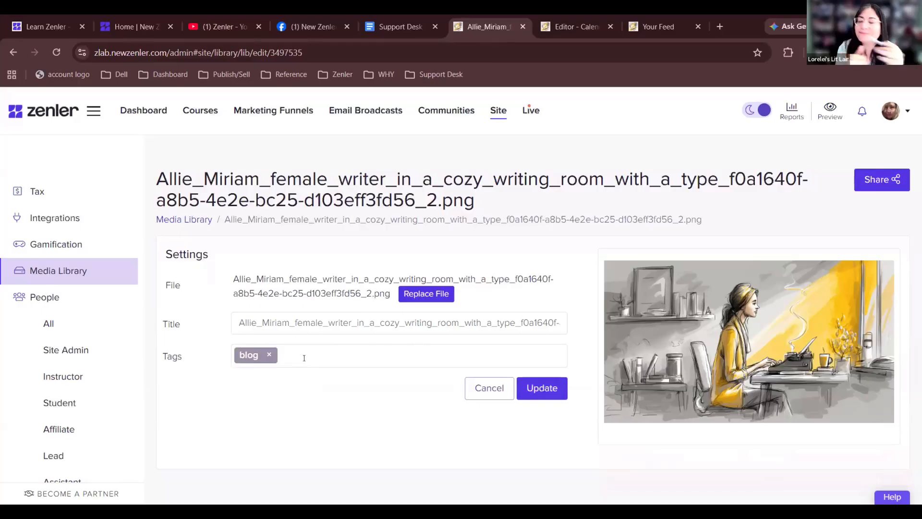
click(54, 268)
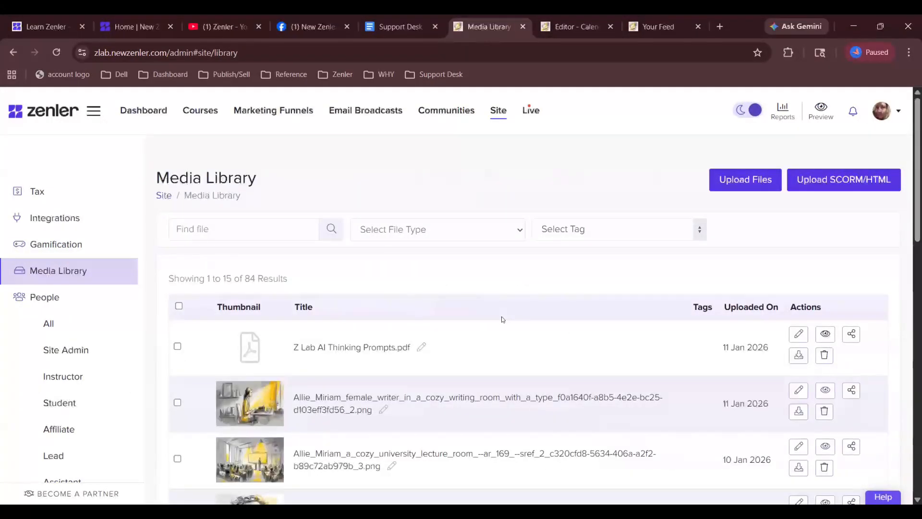
- Search the Media Library's tag filter for blog, and reopen the tag list to check the available tags
click(576, 250)
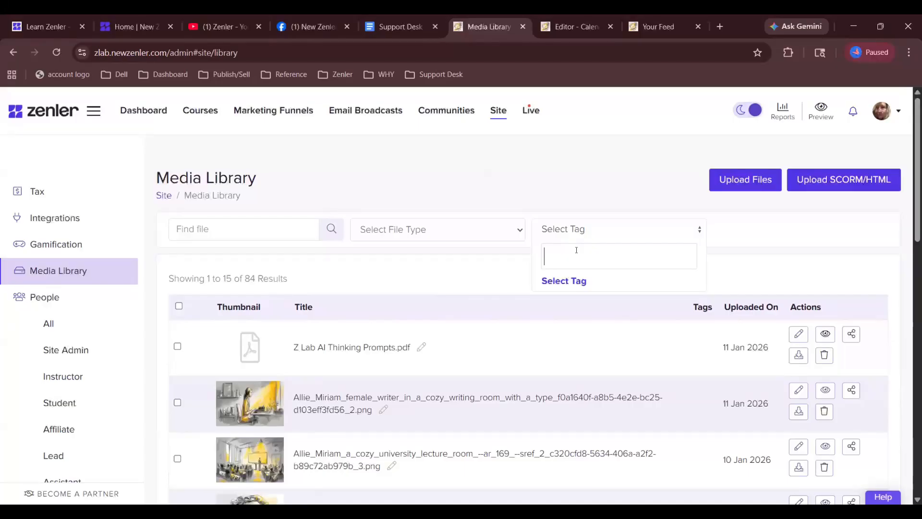
text(blog)
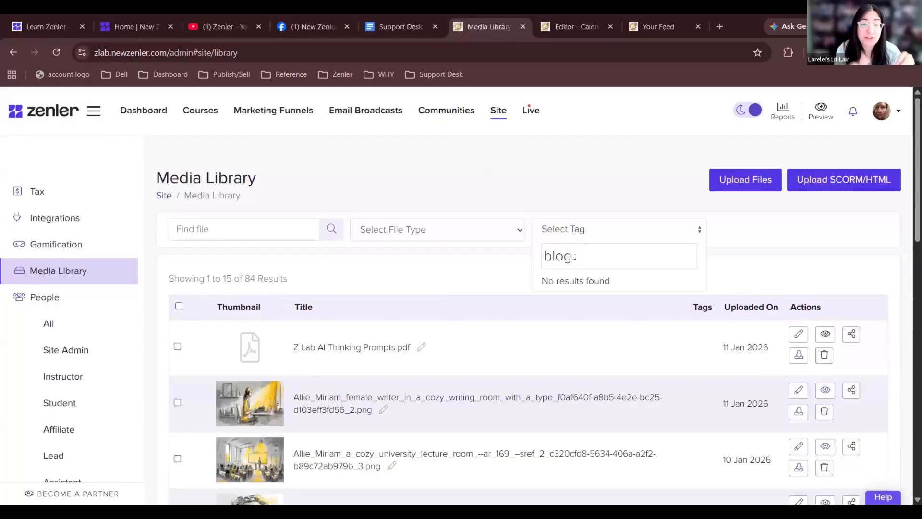
click(496, 280)
scroll(497, 280, down, 10)
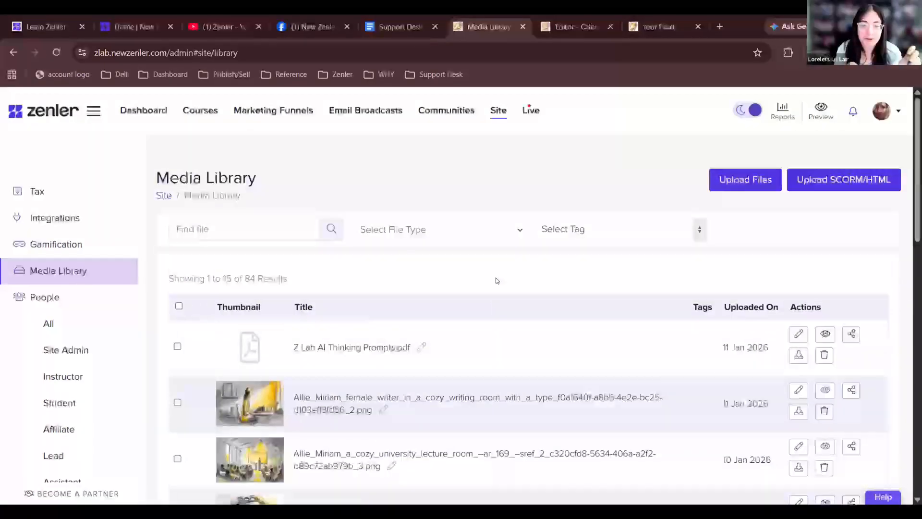
click(578, 229)
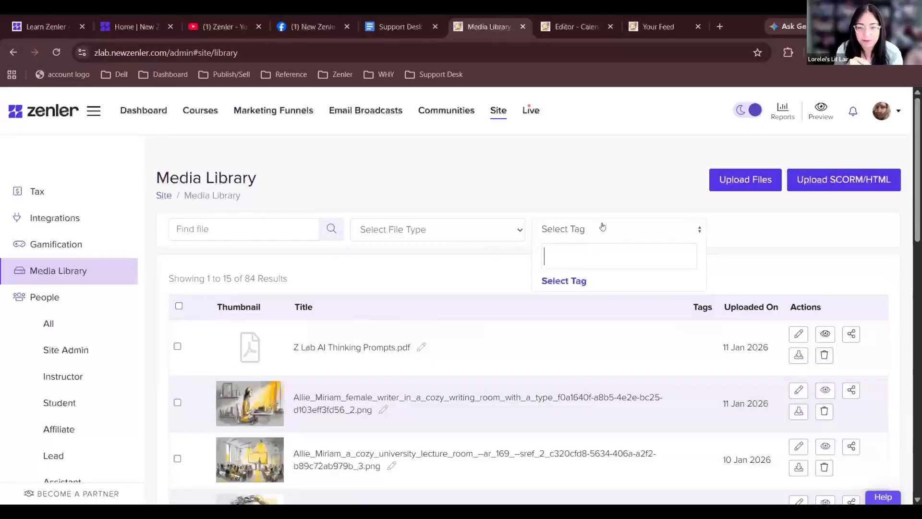
click(592, 167)
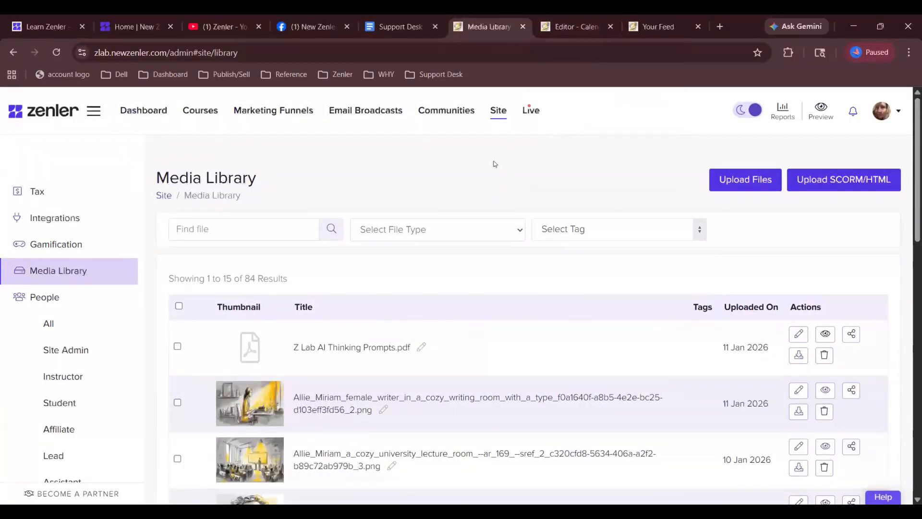
- Look through the Media Library's file list, checking the titles, thumbnails and the Tags column of the uploaded files
scroll(495, 163, down, 3)
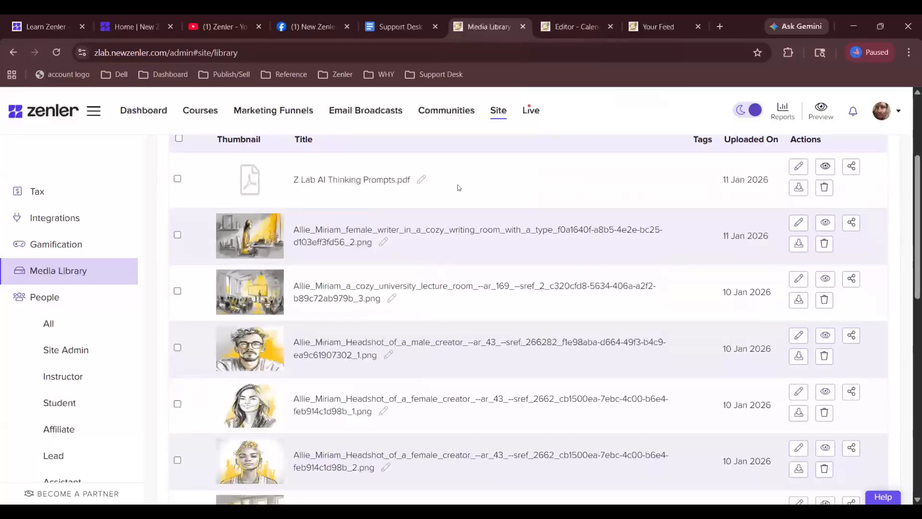
scroll(458, 187, up, 3)
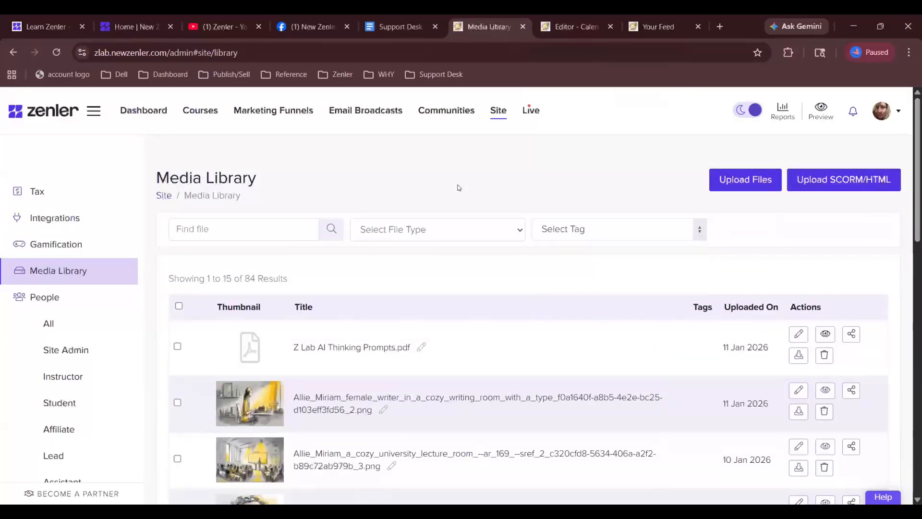
scroll(458, 188, down, 3)
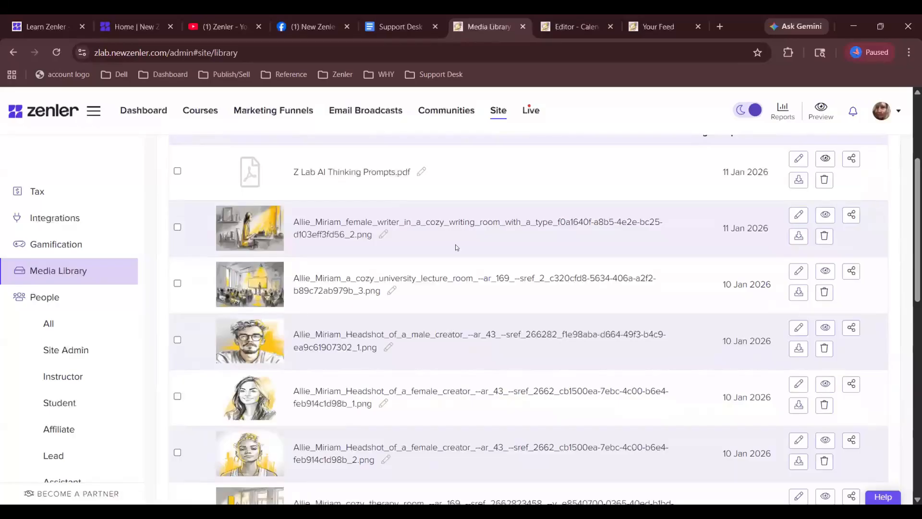
scroll(456, 248, down, 4)
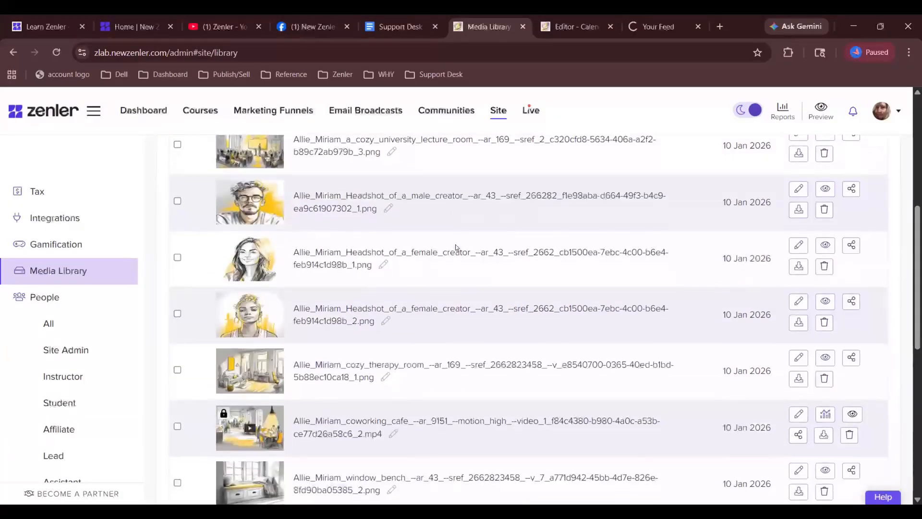
scroll(453, 244, down, 3)
scroll(451, 248, up, 15)
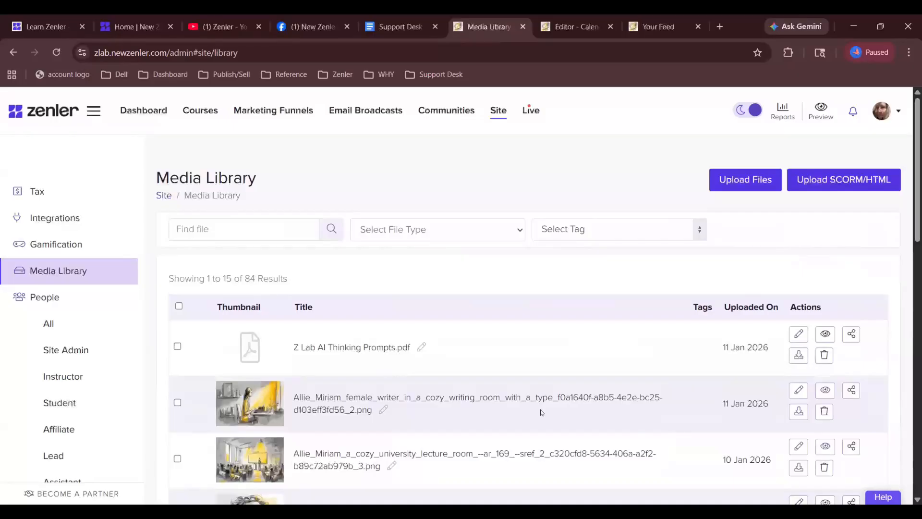
scroll(540, 409, down, 4)
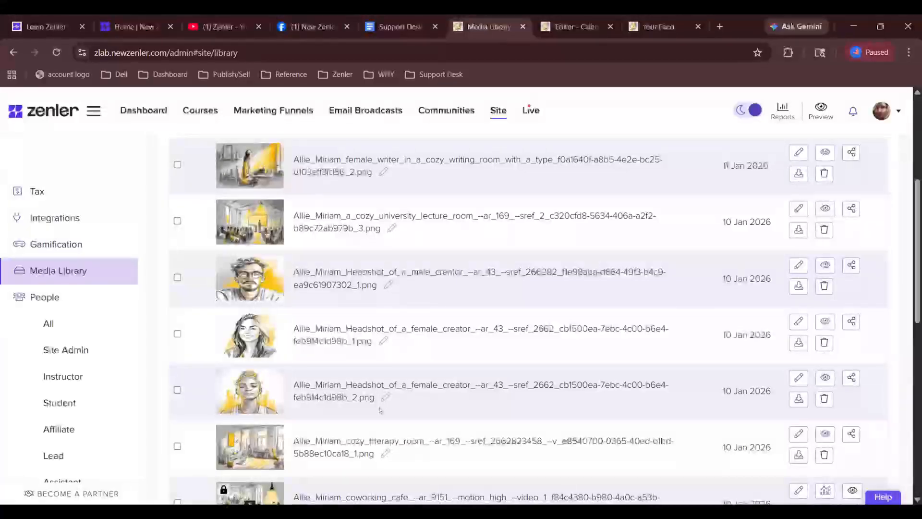
scroll(417, 209, up, 5)
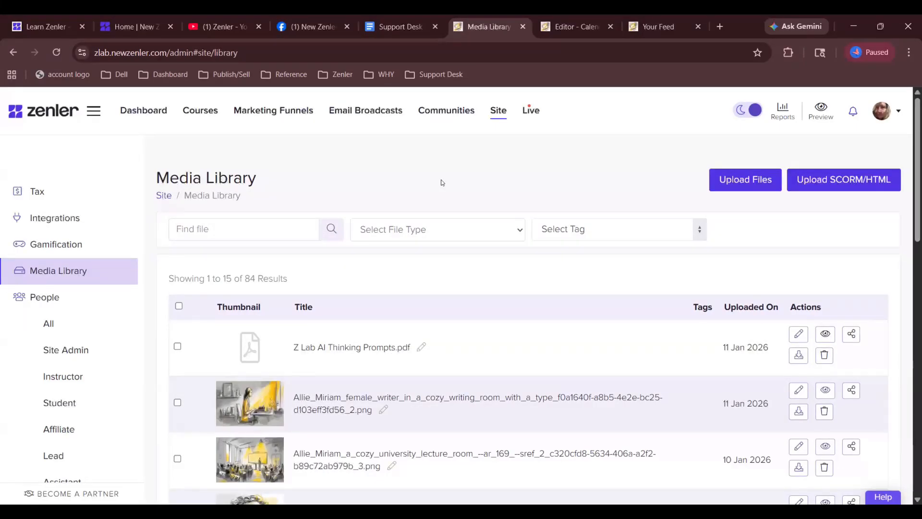
scroll(442, 181, down, 5)
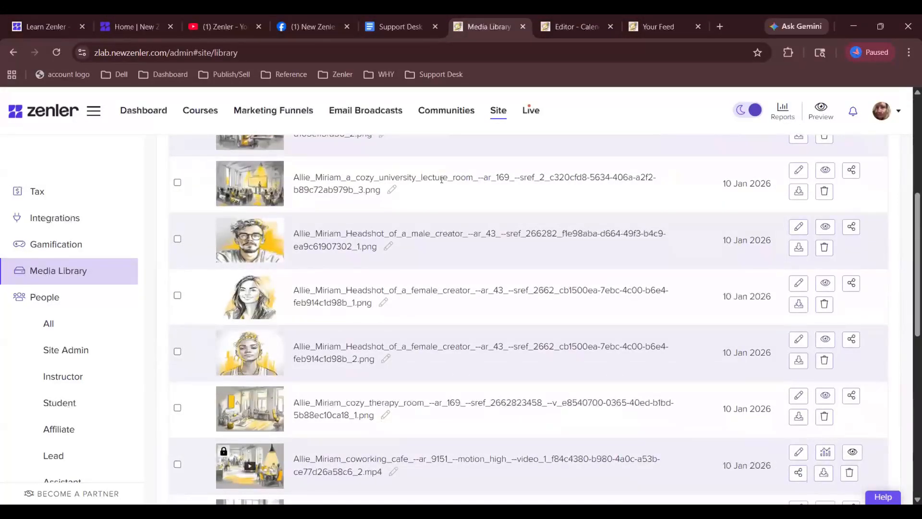
scroll(441, 179, up, 5)
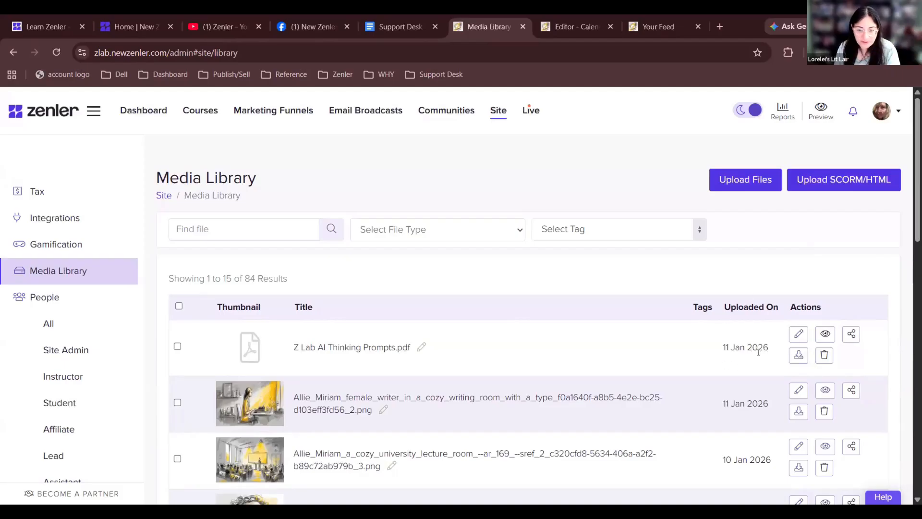
- Open the settings of Z Lab AI Thinking Prompts.pdf, inspect its Tags field and return to the Media Library without changes
click(797, 334)
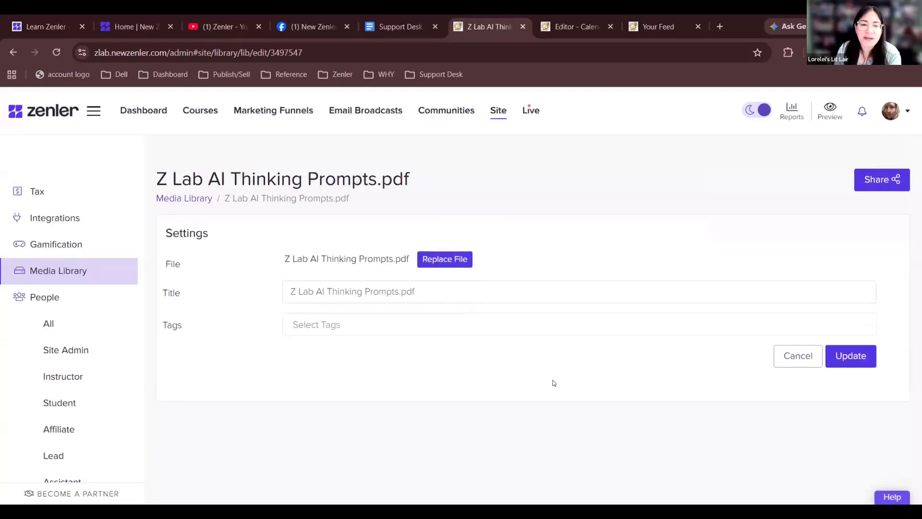
click(406, 321)
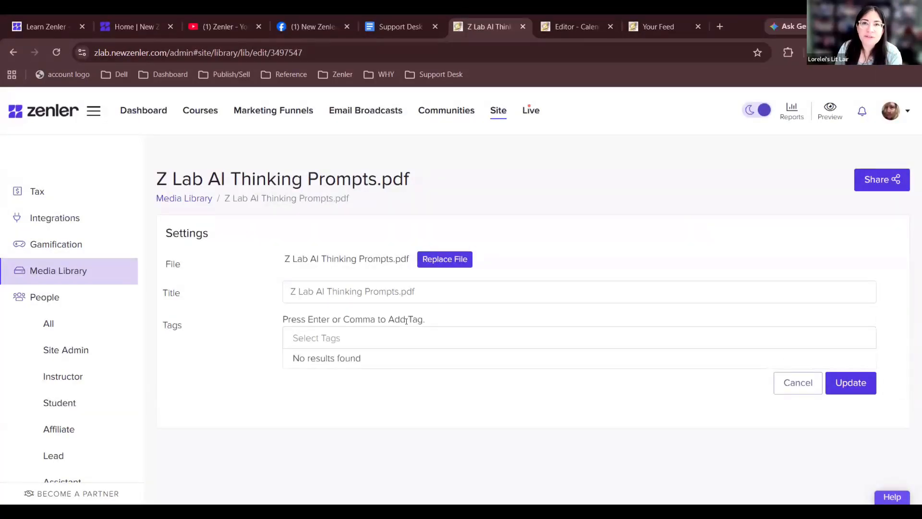
click(623, 241)
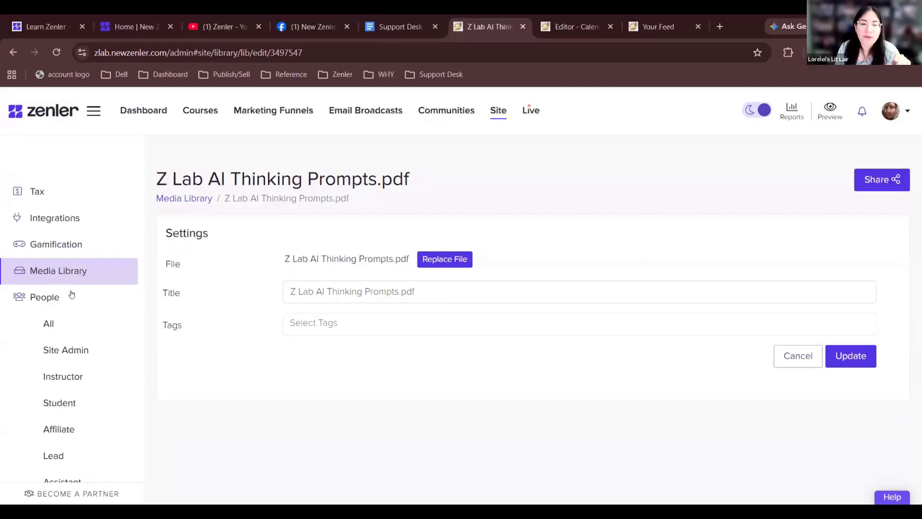
click(60, 272)
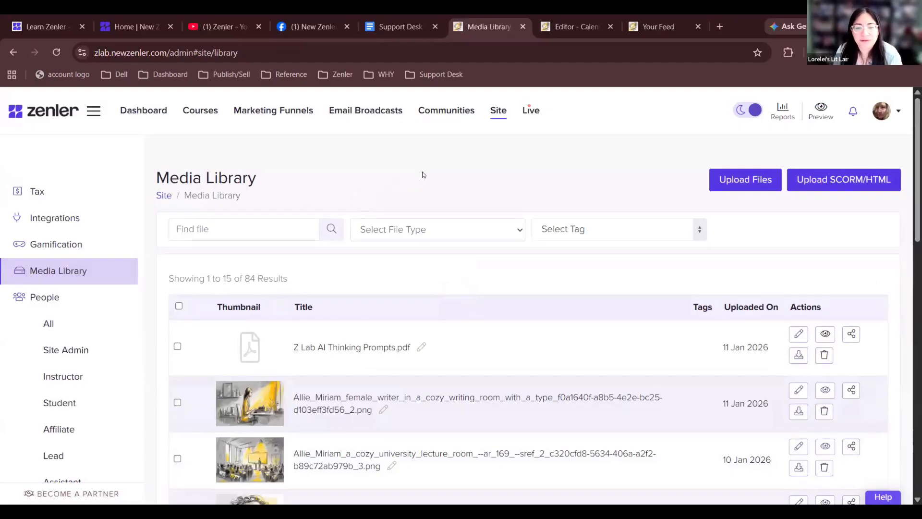
scroll(422, 174, down, 5)
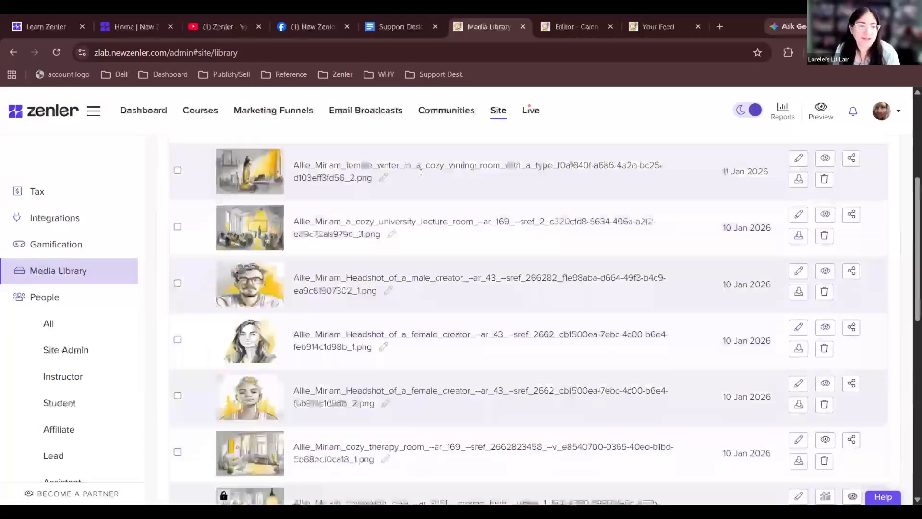
scroll(352, 149, up, 5)
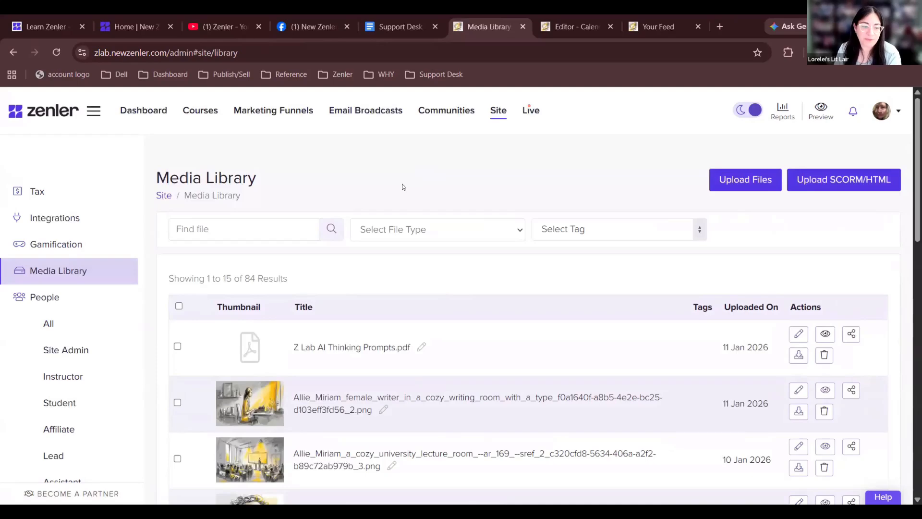
scroll(403, 187, down, 5)
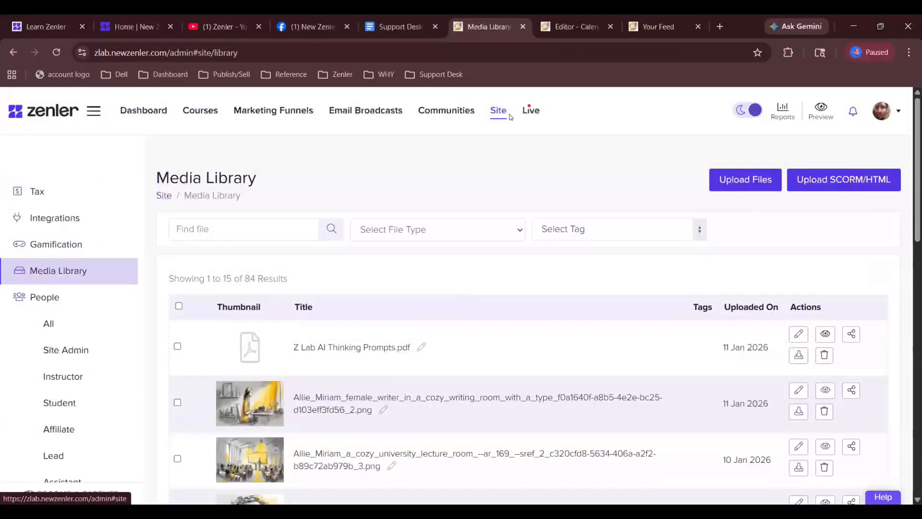
- Open the site's blog post Burnout Is a Design Problem and bring up the image dialog for its content
scroll(68, 292, up, 3)
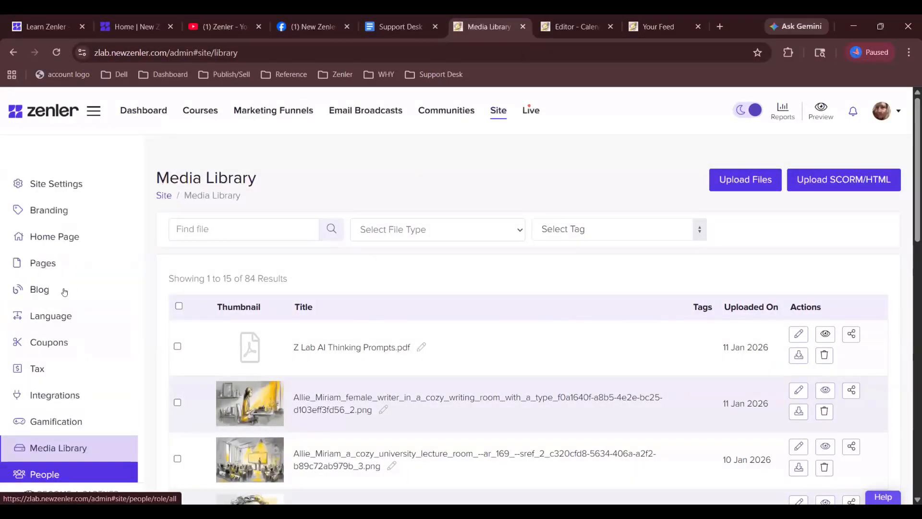
click(65, 291)
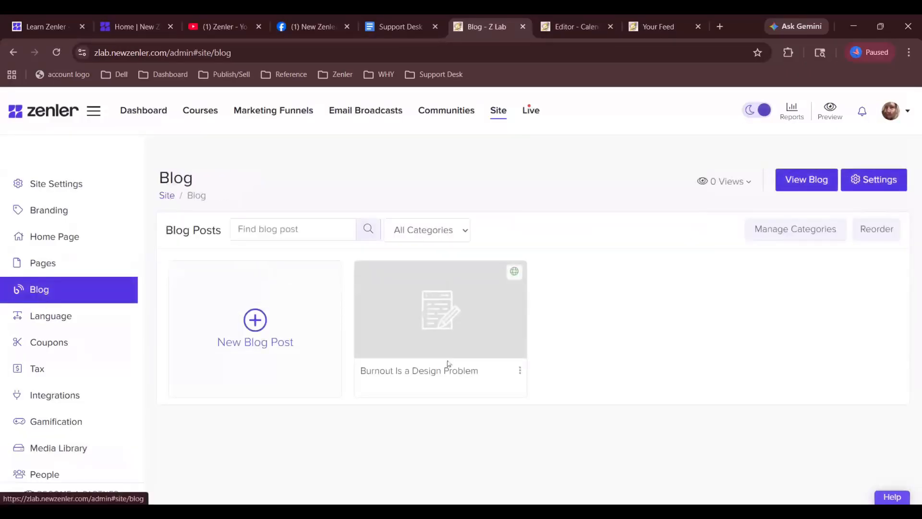
click(435, 336)
scroll(434, 403, down, 5)
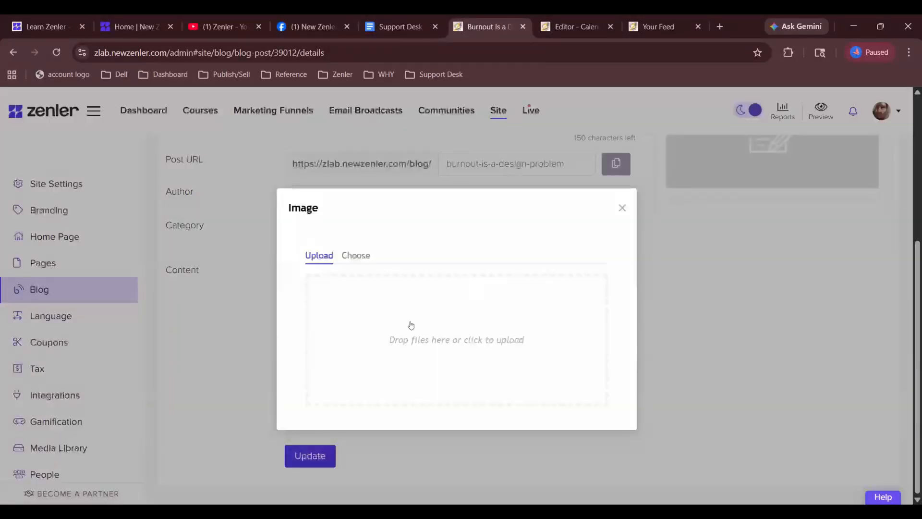
- Check the image dialog's Choose and Upload options, and close it without inserting an image into the blog post
click(350, 264)
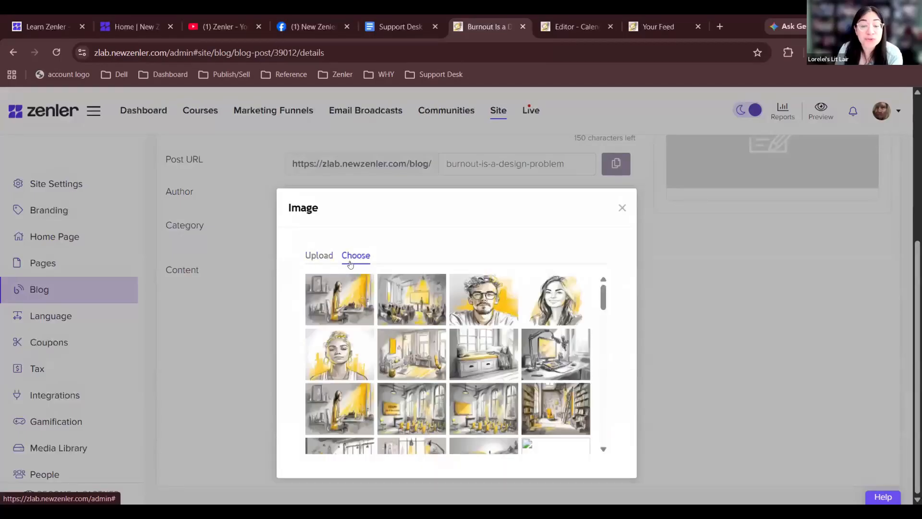
click(319, 264)
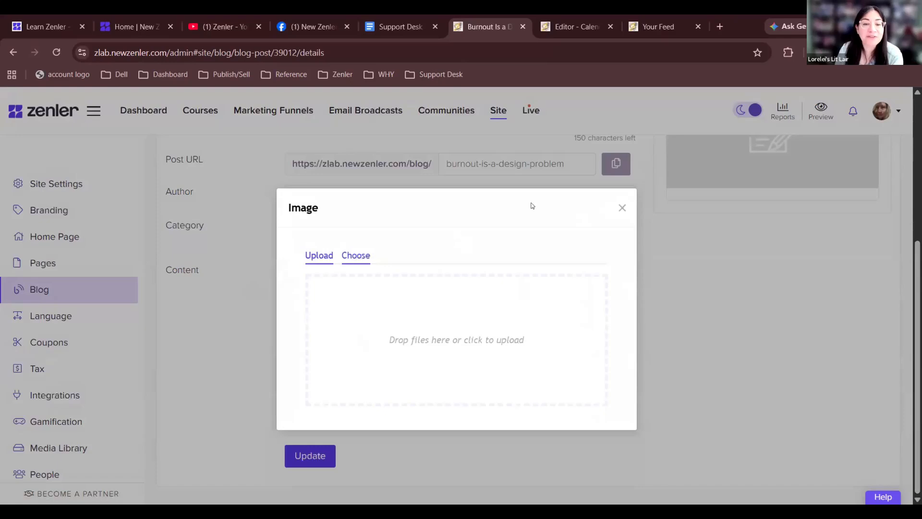
click(622, 207)
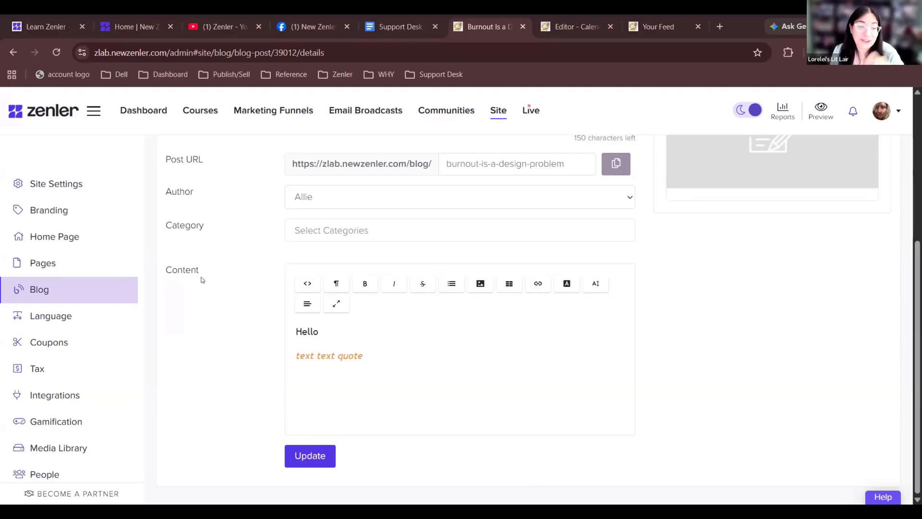
scroll(200, 278, up, 5)
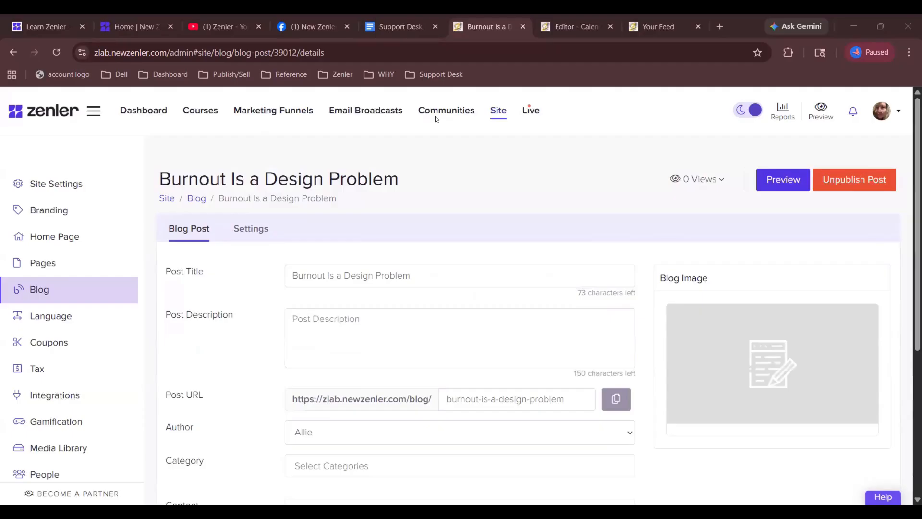
- Go to the email broadcasts and open the Sales Courses draft for editing
click(370, 111)
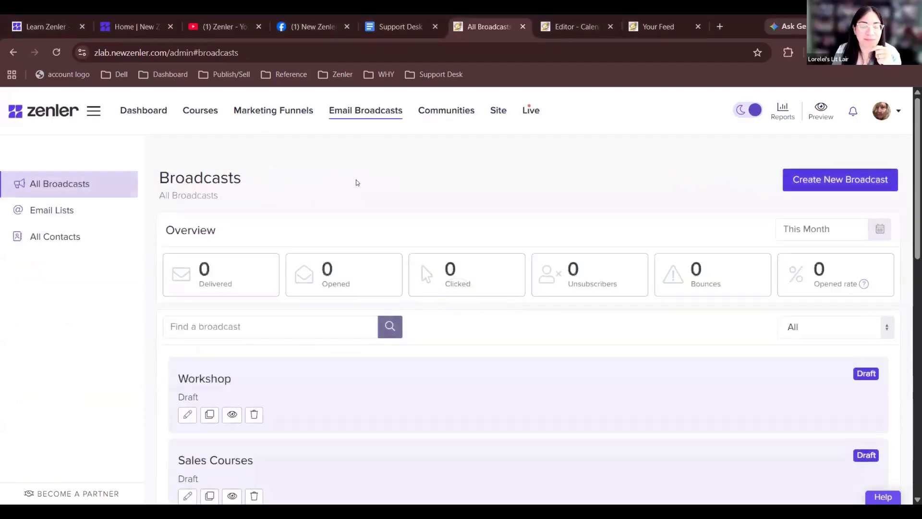
scroll(316, 290, down, 3)
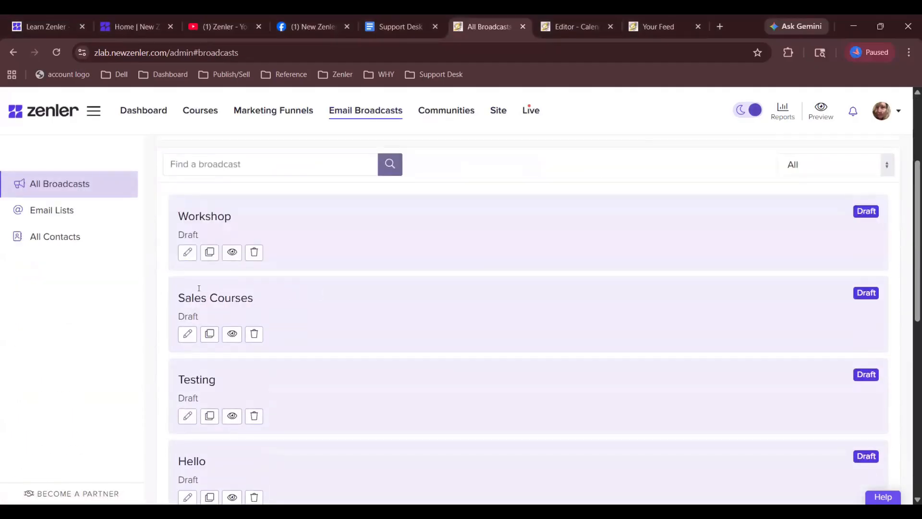
click(183, 339)
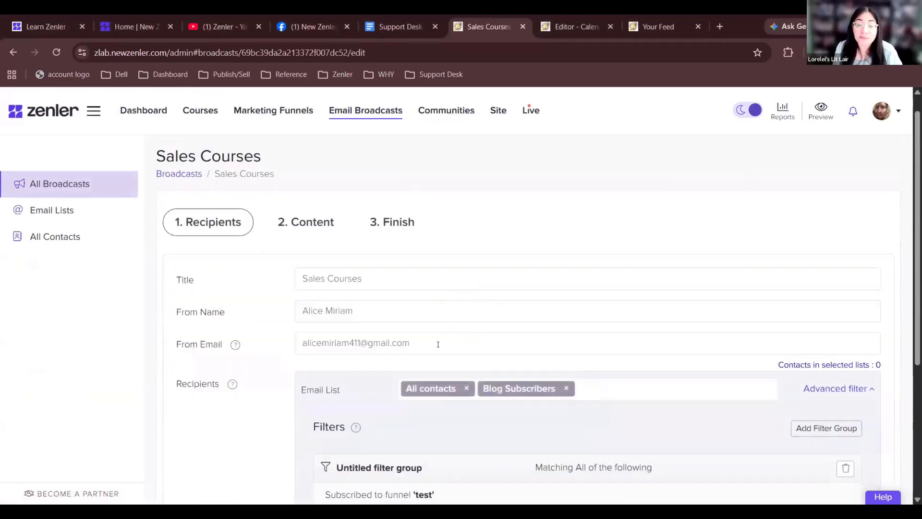
- Continue past the recipients and the domain authentication notice to the broadcast's content, and open image insertion for the email body
scroll(438, 344, down, 4)
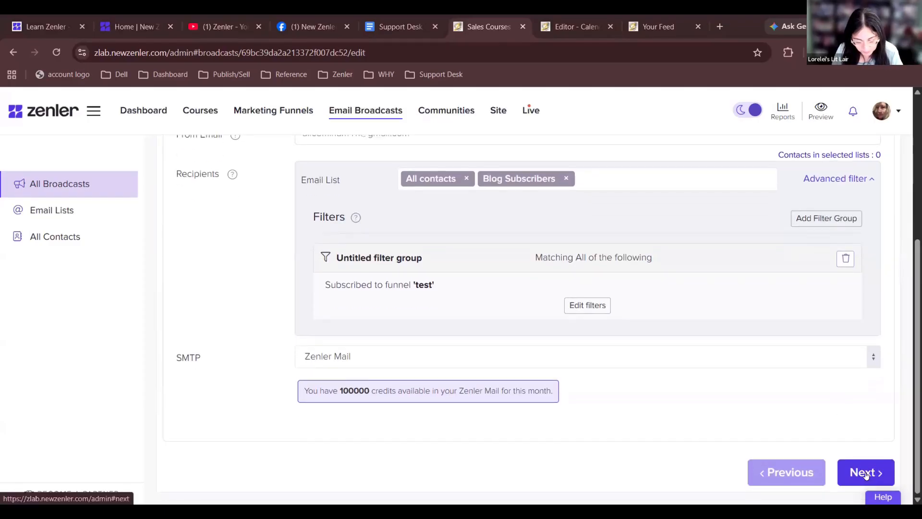
click(864, 474)
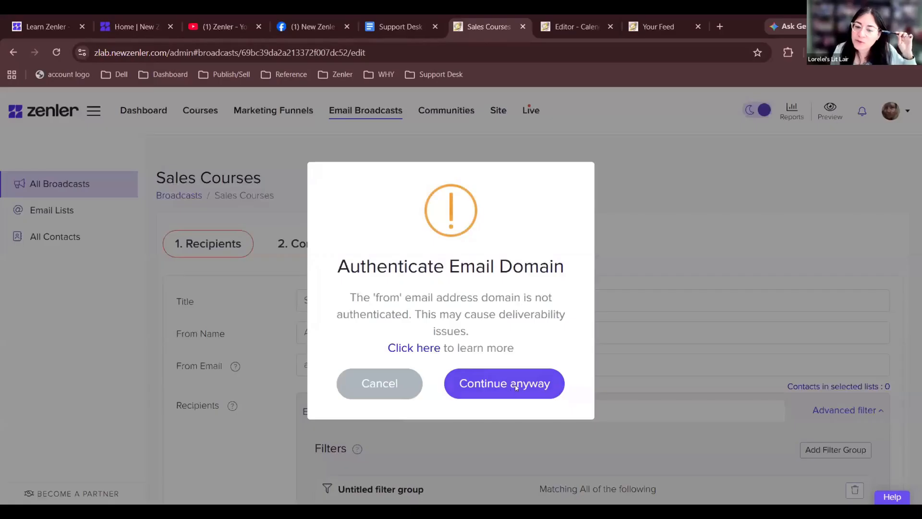
click(513, 388)
scroll(480, 336, down, 3)
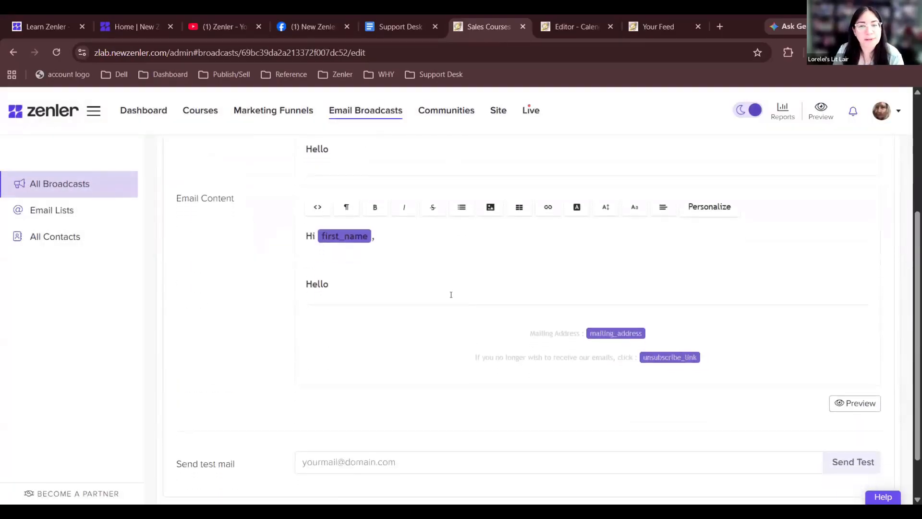
click(490, 206)
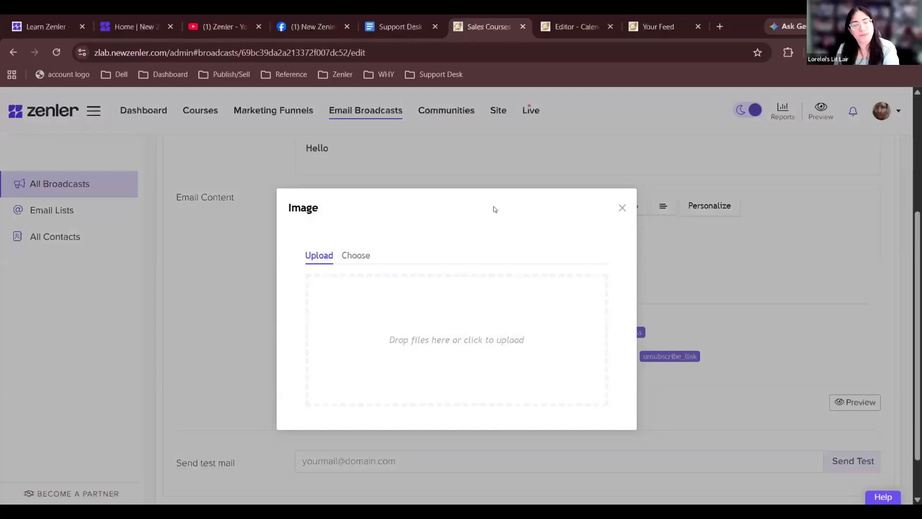
- Check the Choose and Upload options for an image in the email body, and close the dialog without inserting one
click(360, 256)
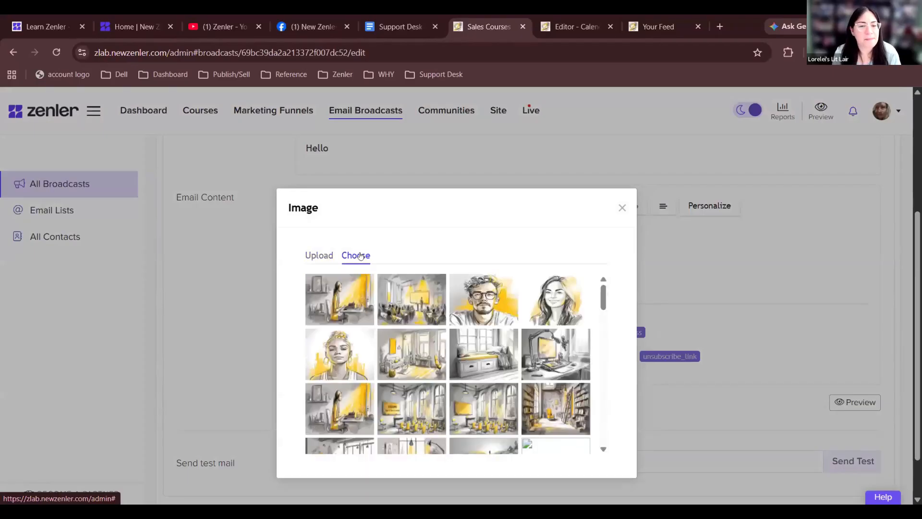
click(322, 258)
click(361, 255)
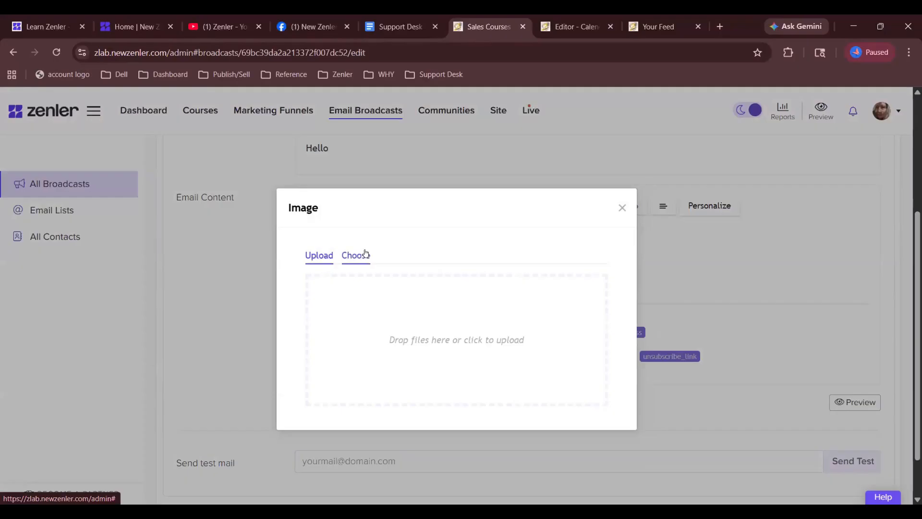
click(318, 256)
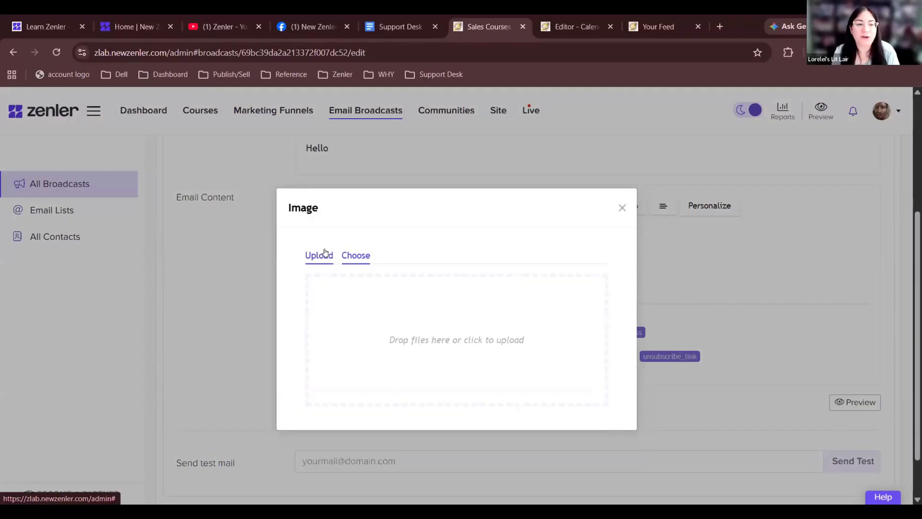
click(621, 209)
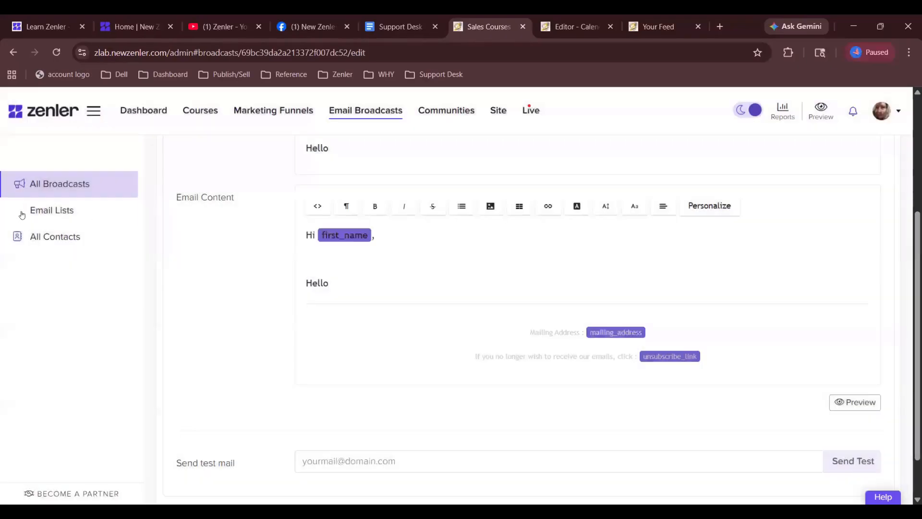
- Leave the draft for the list of all broadcasts, and open the site's blog post Burnout Is a Design Problem
click(53, 181)
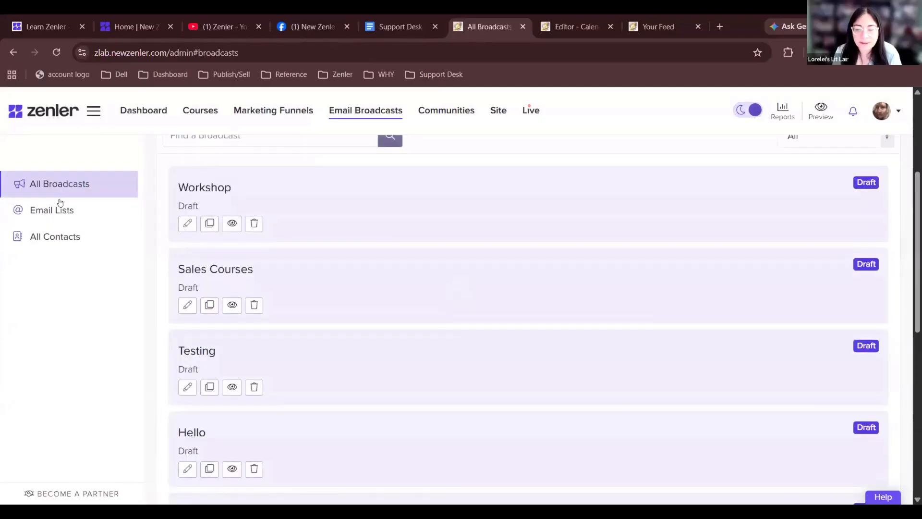
scroll(57, 291, up, 4)
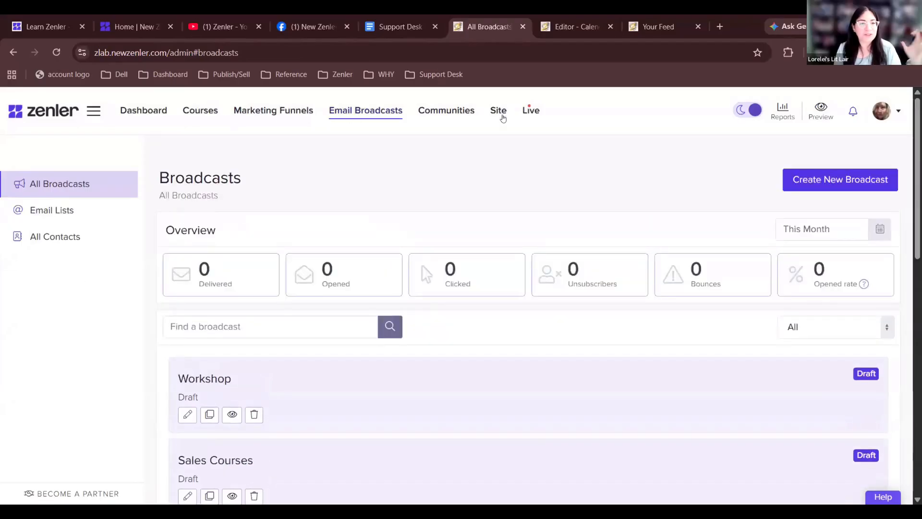
click(497, 109)
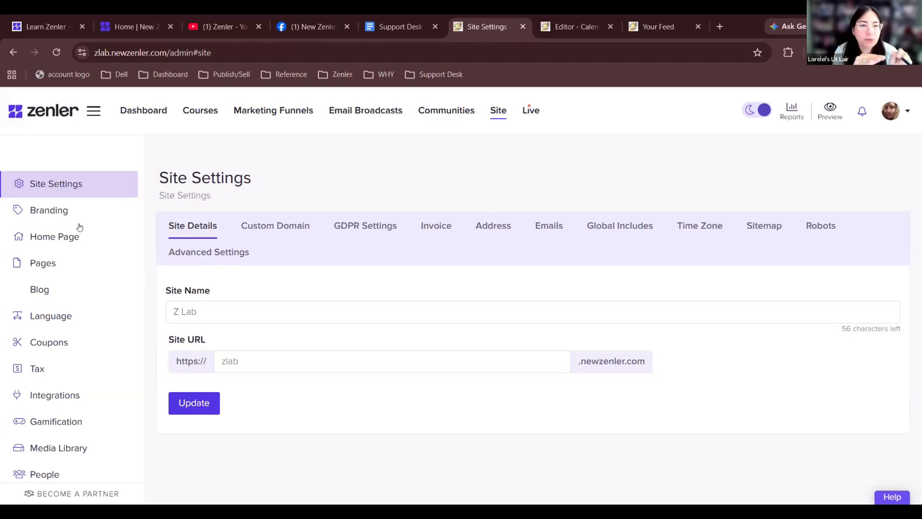
click(88, 423)
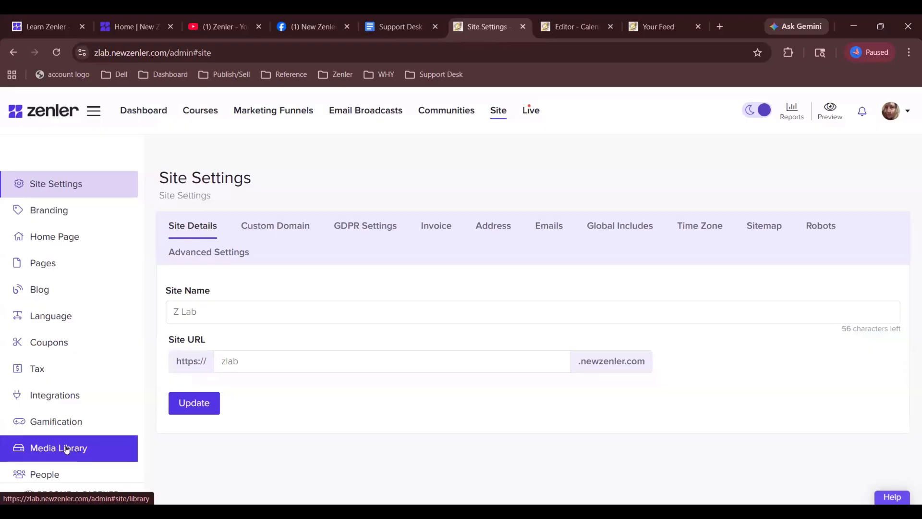
click(40, 296)
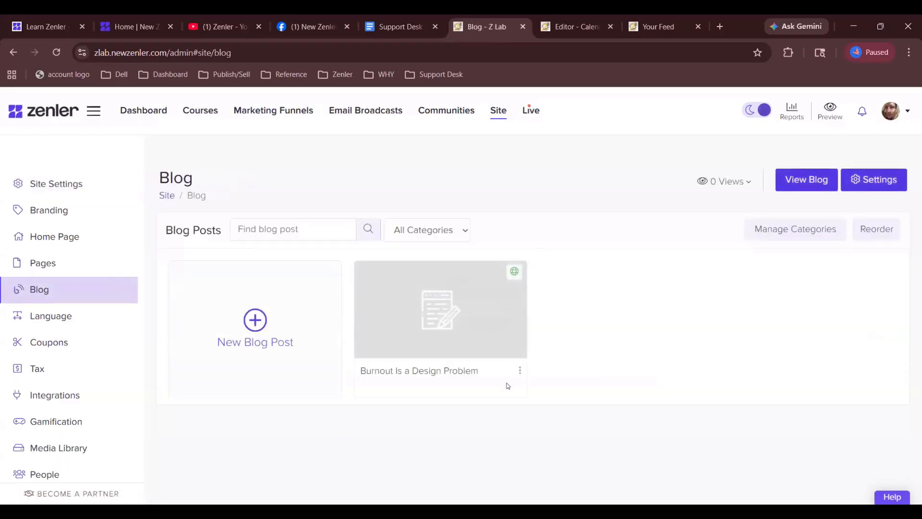
click(478, 326)
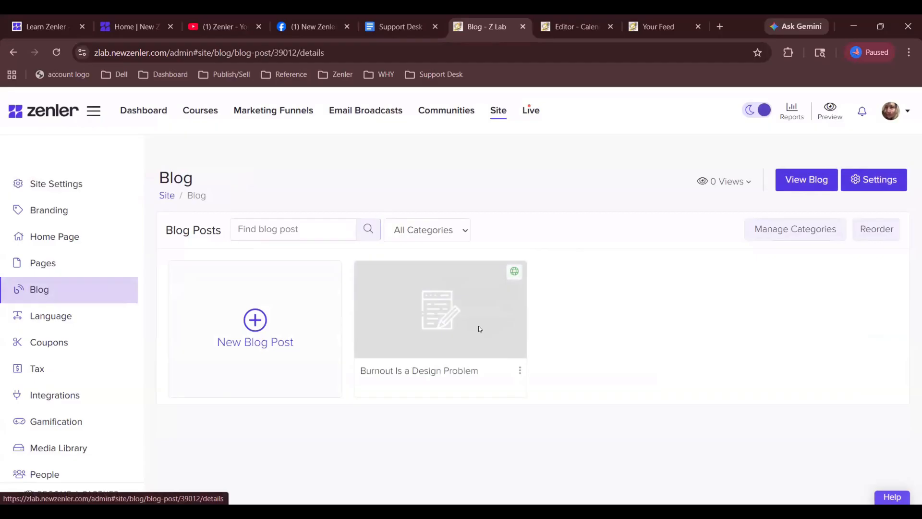
- Examine the blog post's content editor and reveal the recommended size for its Blog Image
scroll(744, 206, down, 3)
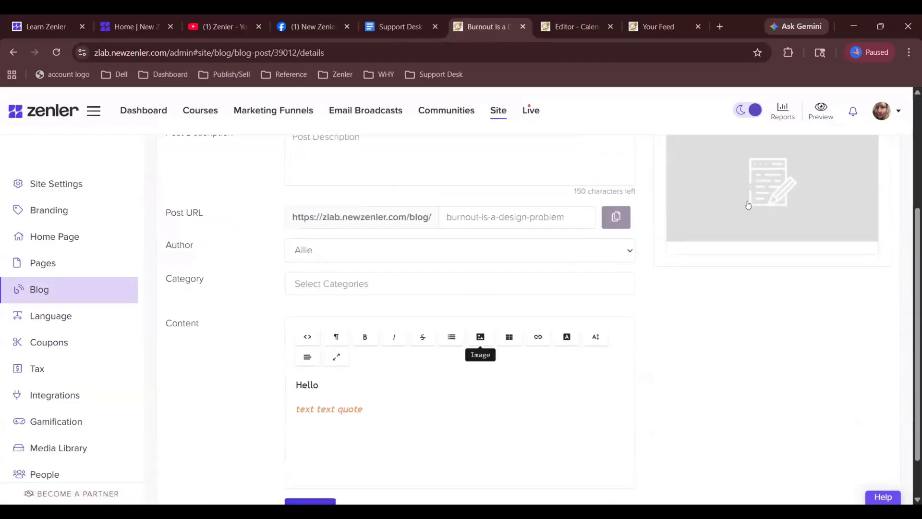
mouse_move(796, 204)
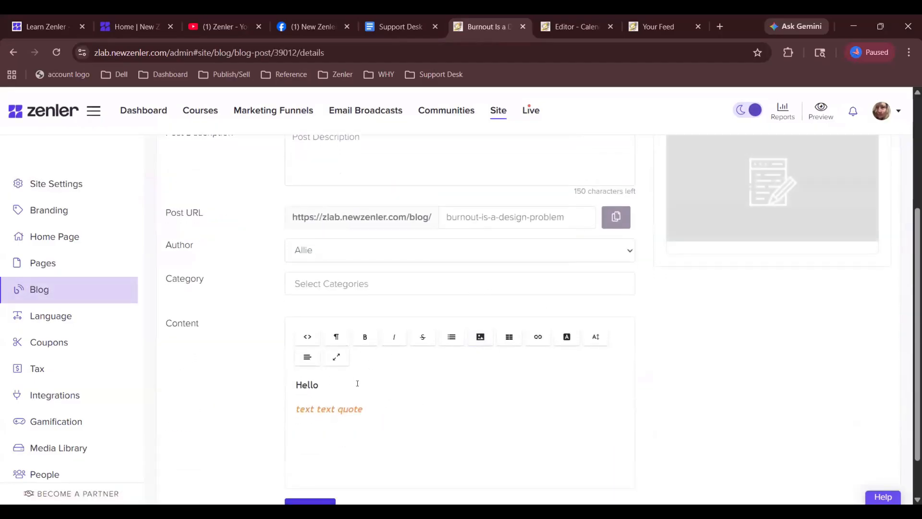
scroll(441, 393, down, 1)
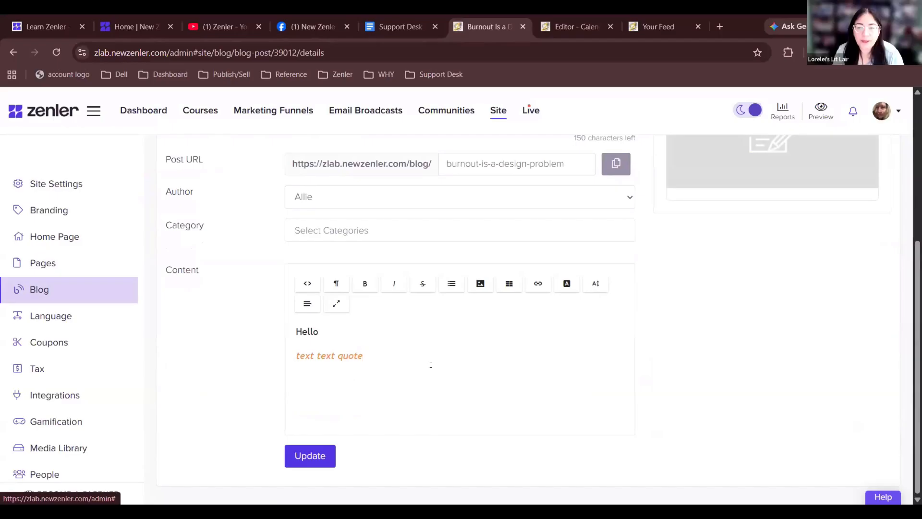
scroll(430, 364, up, 5)
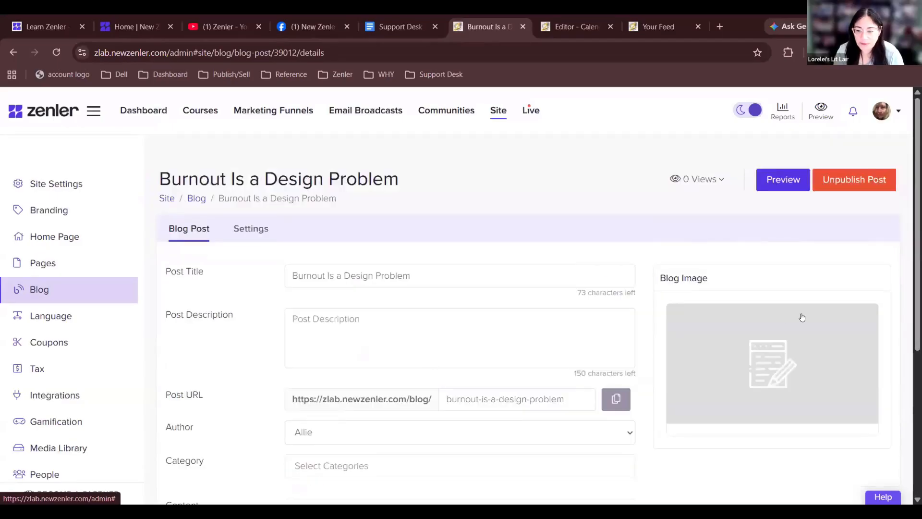
mouse_move(766, 379)
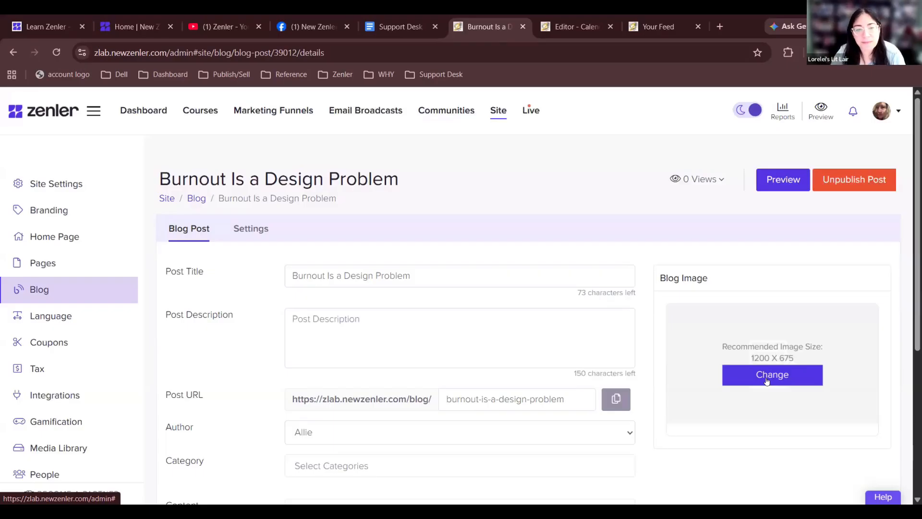
scroll(766, 381, down, 2)
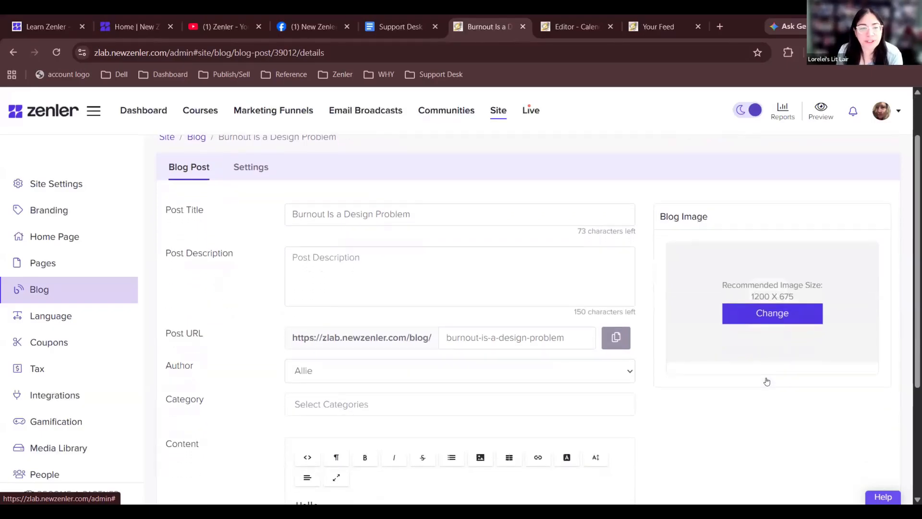
scroll(768, 379, down, 1)
scroll(768, 379, up, 4)
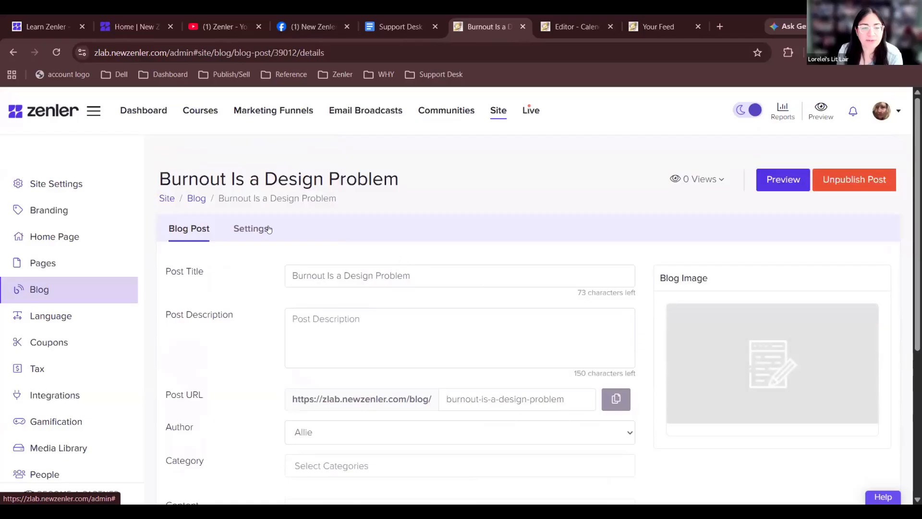
- Open the blog post's settings and review the general options, SEO fields, social media image and custom code
click(251, 229)
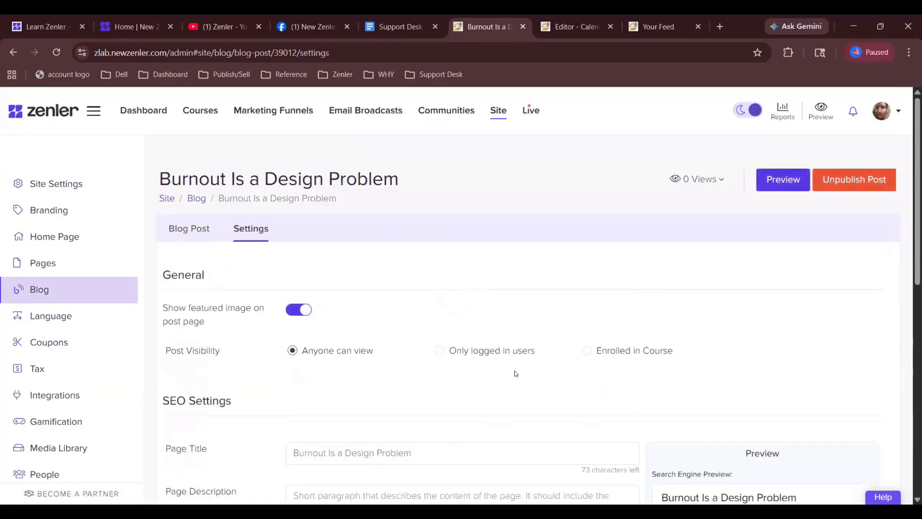
scroll(515, 373, down, 5)
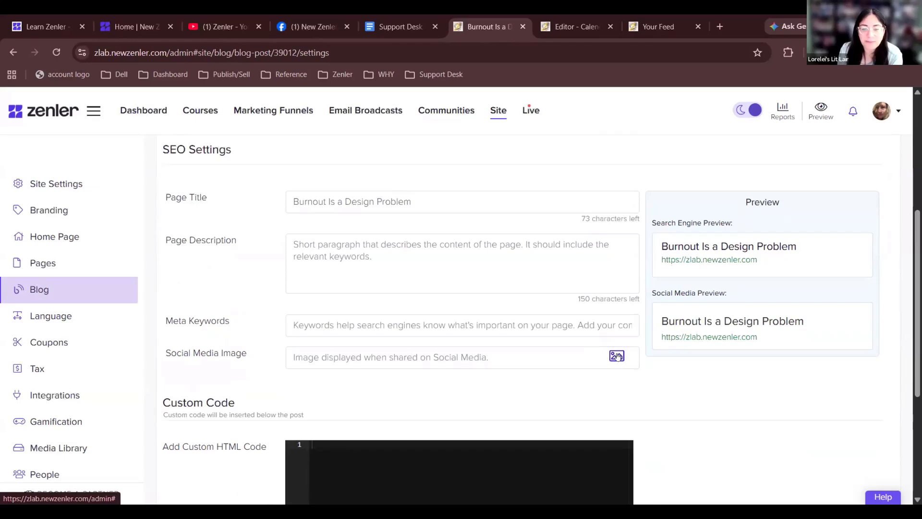
scroll(617, 356, down, 1)
scroll(618, 356, up, 2)
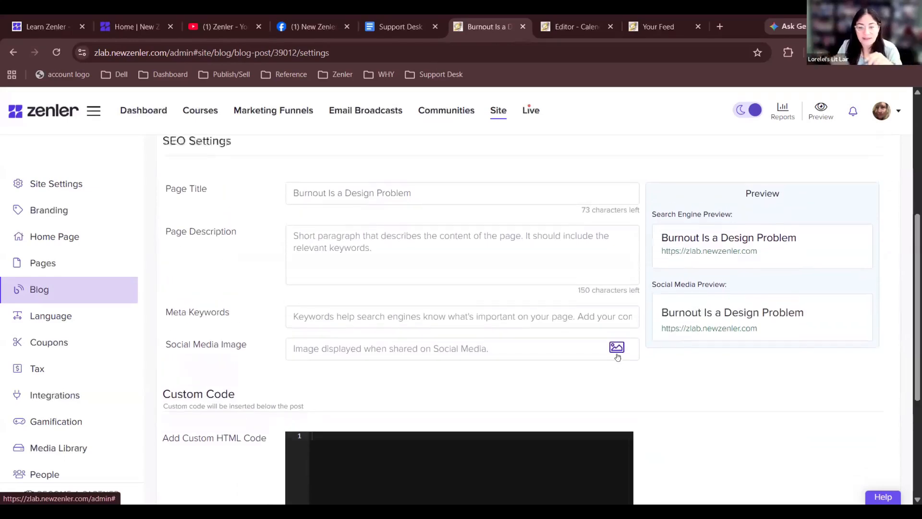
scroll(617, 357, down, 1)
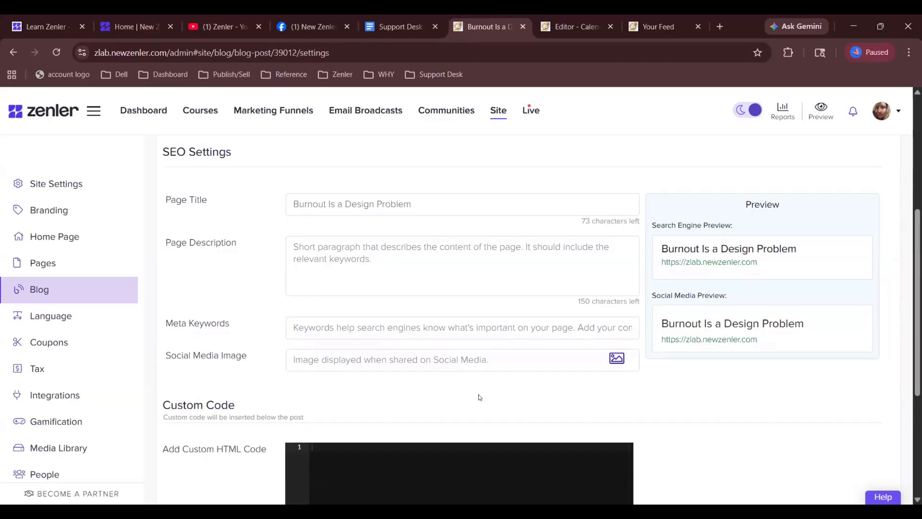
scroll(479, 397, up, 4)
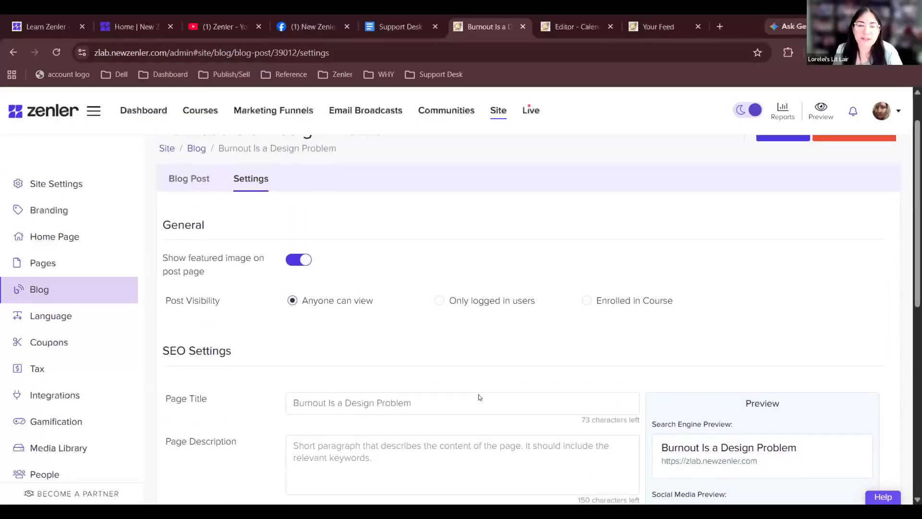
scroll(477, 395, up, 1)
scroll(477, 395, down, 8)
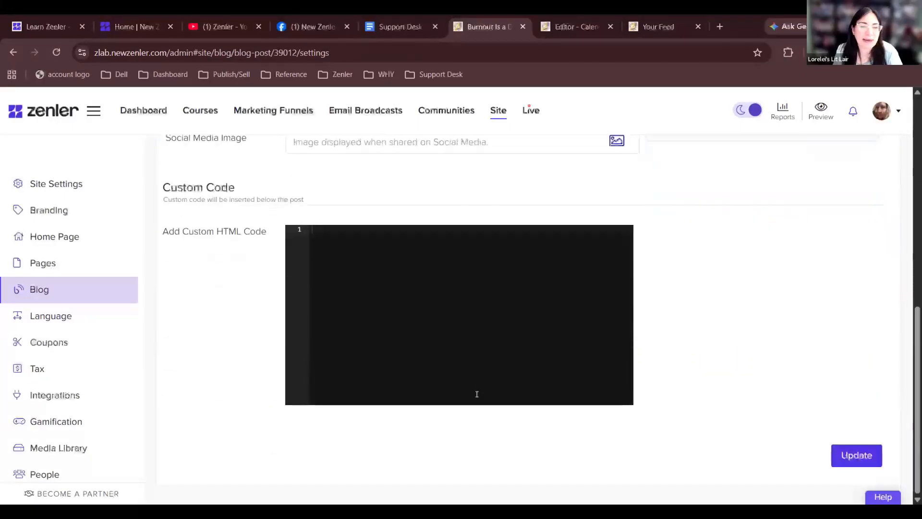
scroll(477, 393, up, 4)
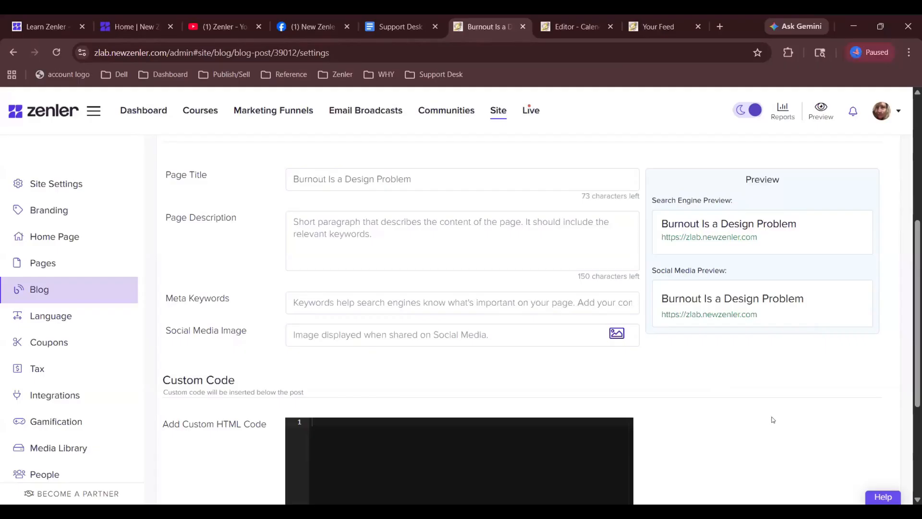
scroll(772, 420, up, 5)
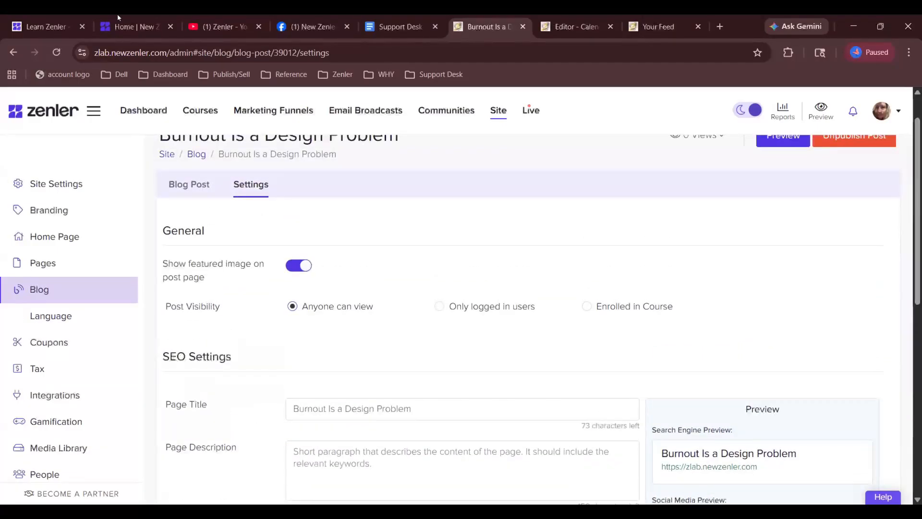
- Switch to the Zenler support documents site and search the articles for "best image sizes in Zenler"
click(117, 14)
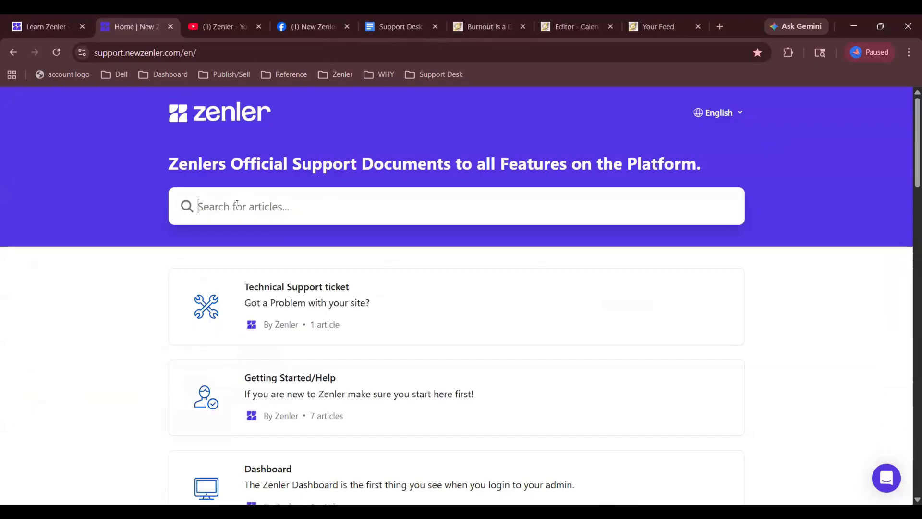
click(237, 203)
text(i)
key(BackSpace)
text(best )
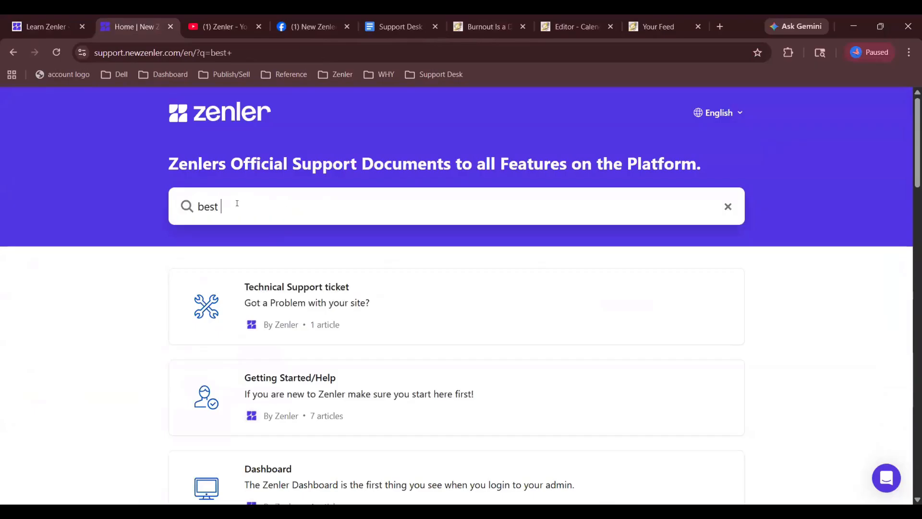
text(image sizes i)
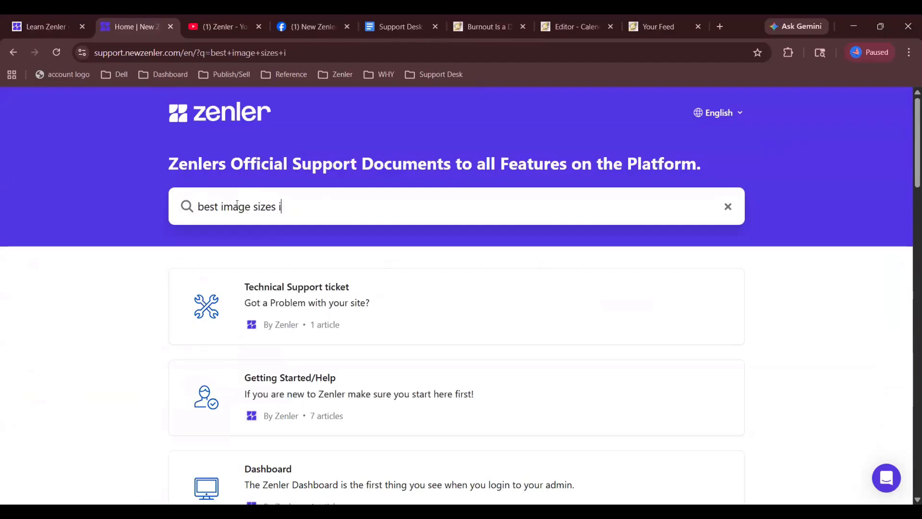
text(n Zen;)
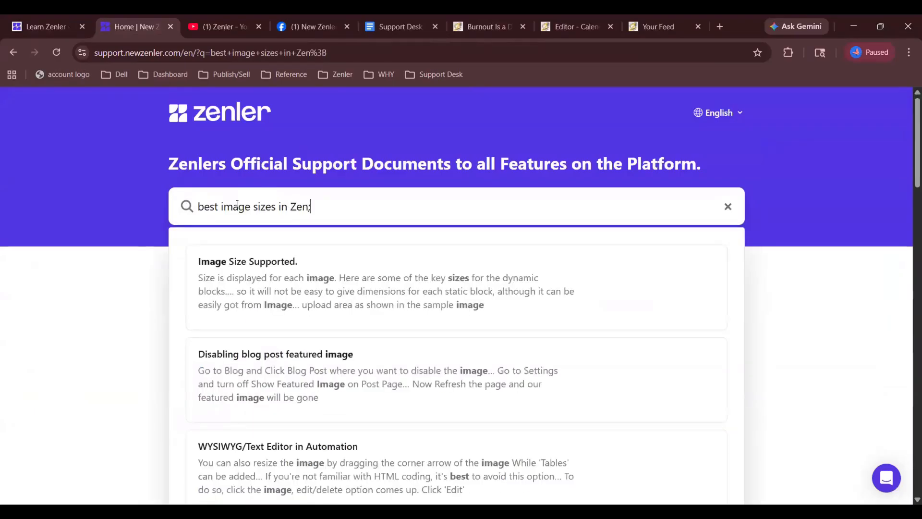
key(BackSpace)
text(ler)
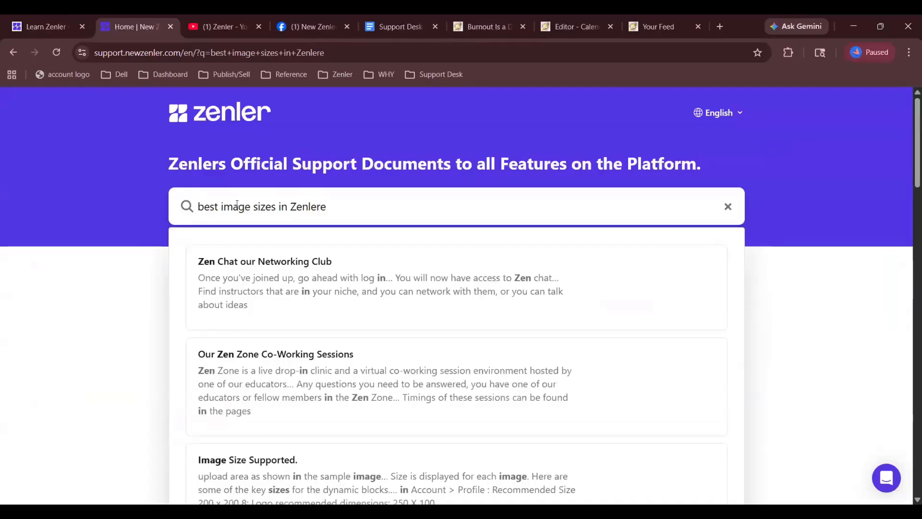
key(Return)
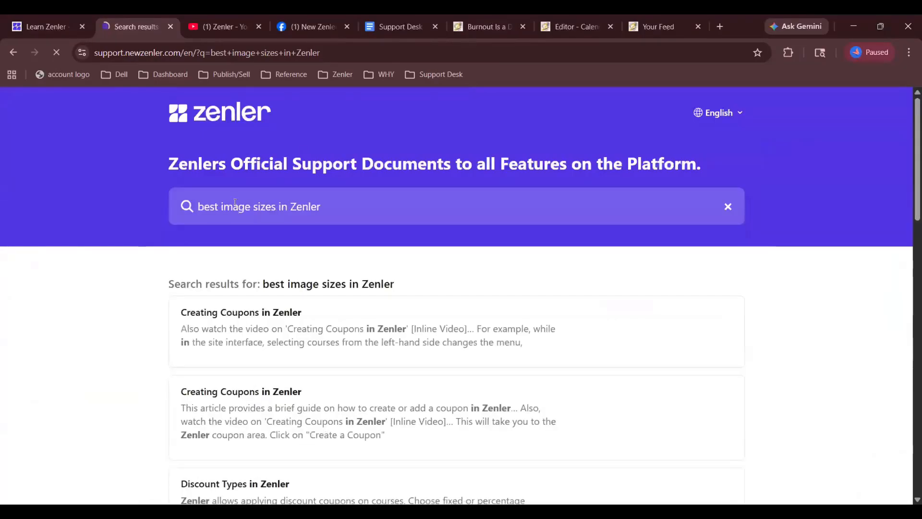
- Look through the support search results for an article on recommended image sizes
scroll(320, 327, down, 2)
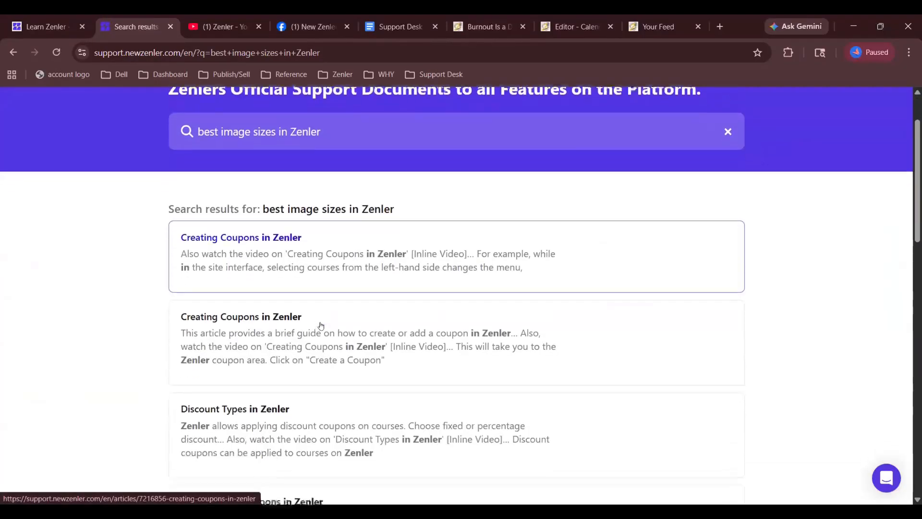
scroll(320, 327, down, 1)
scroll(320, 327, up, 3)
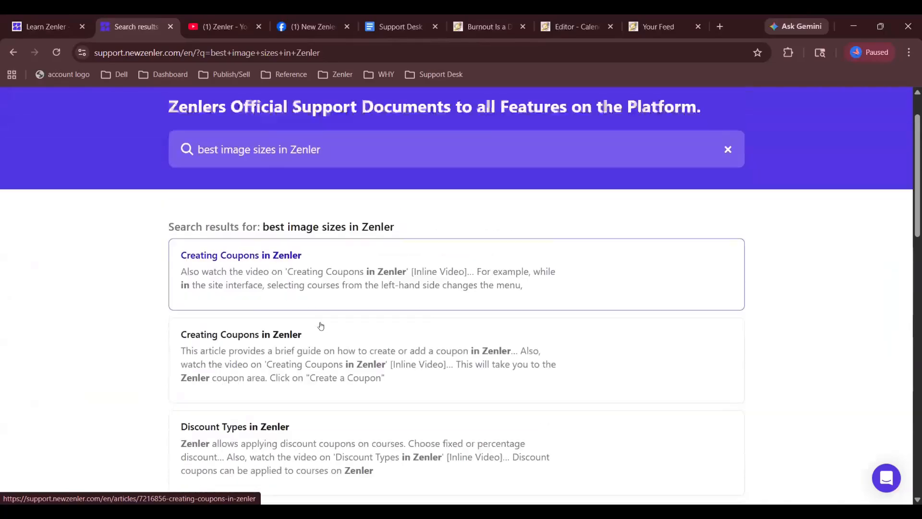
scroll(321, 326, down, 3)
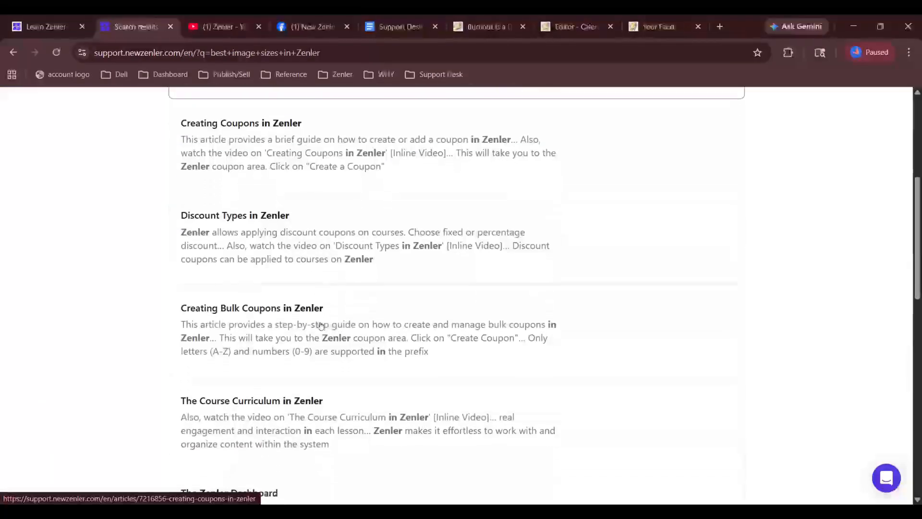
scroll(321, 326, down, 3)
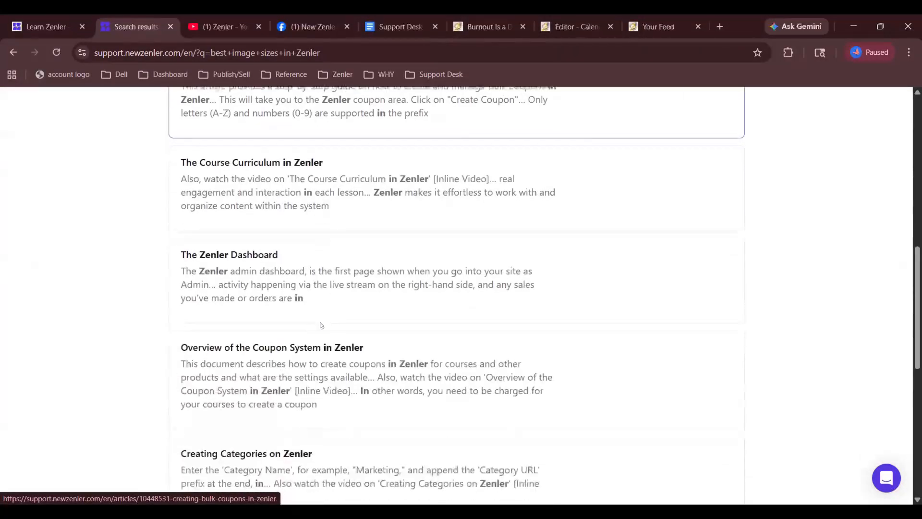
scroll(321, 326, down, 1)
scroll(321, 326, down, 2)
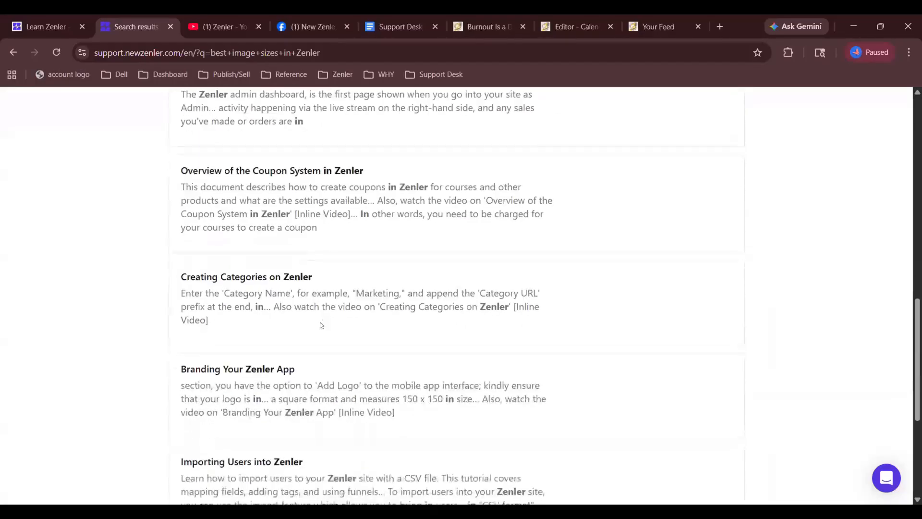
scroll(320, 326, down, 4)
scroll(321, 326, up, 15)
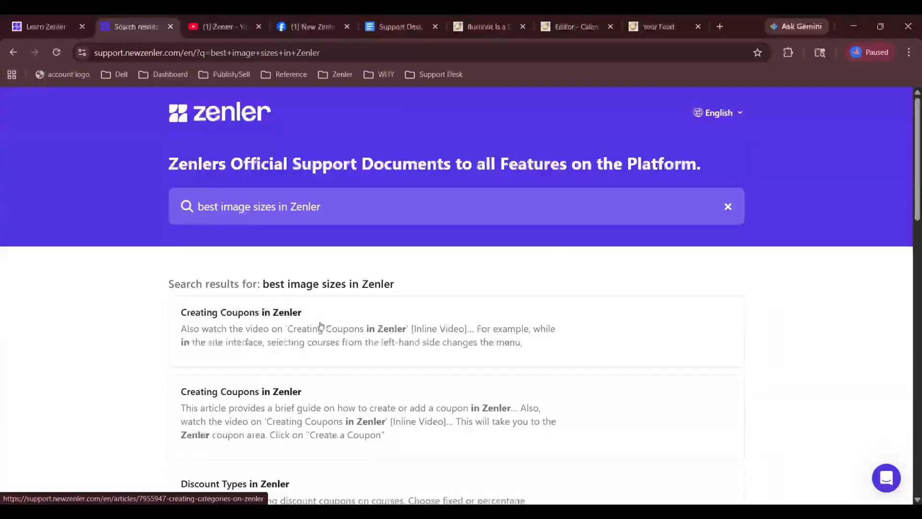
- Shorten the support search to "best image sizes" and open the article Image Size Supported
click(350, 195)
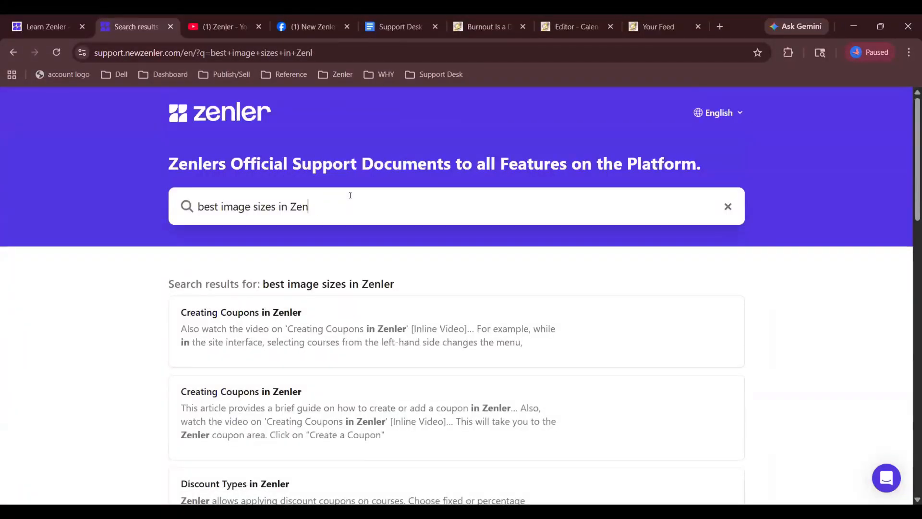
key(BackSpace)
key(BackSpace)
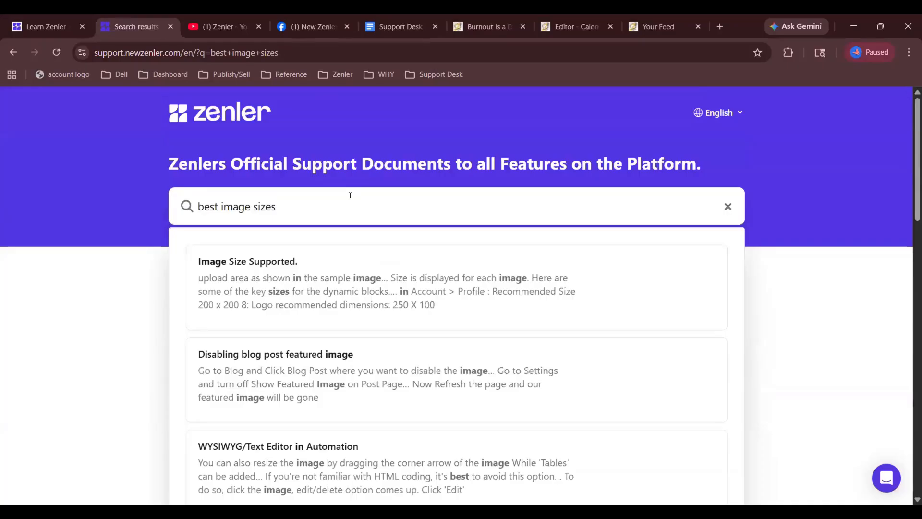
click(324, 278)
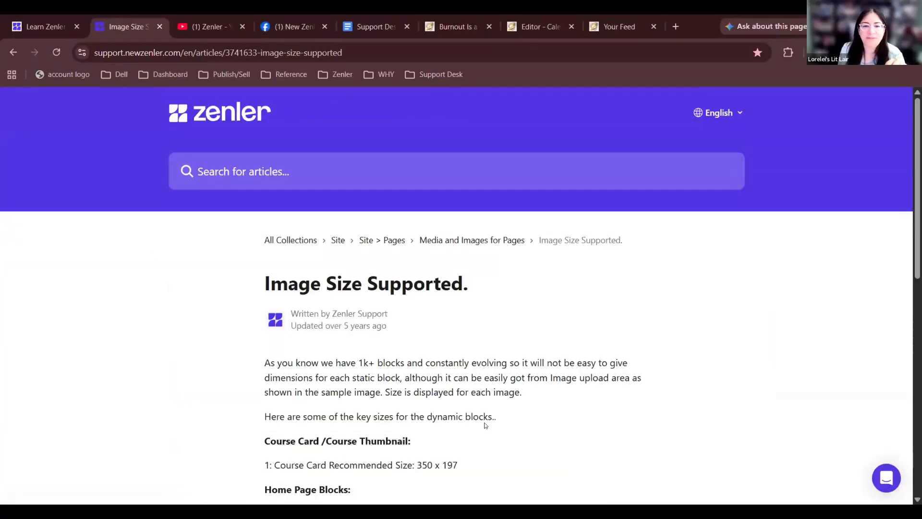
- Read the article's recommended sizes for course cards, page blocks, profile images and logos
scroll(485, 424, down, 7)
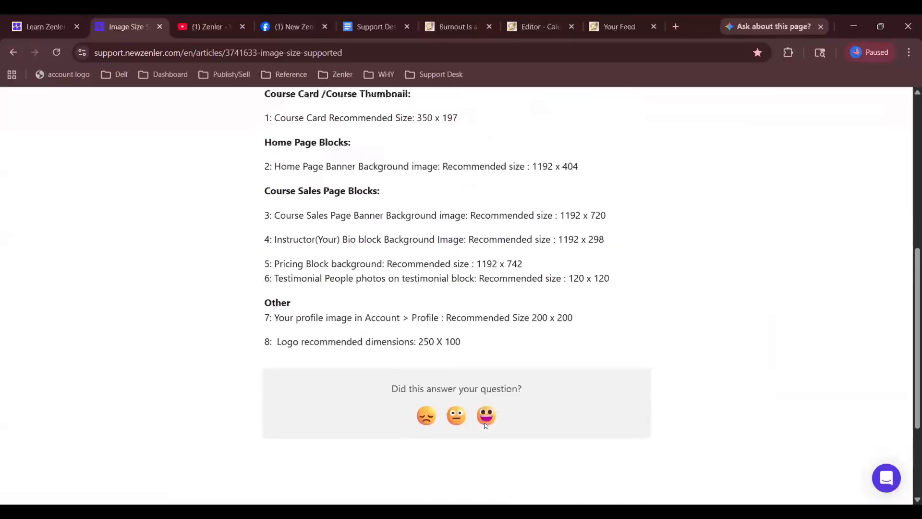
scroll(484, 424, up, 1)
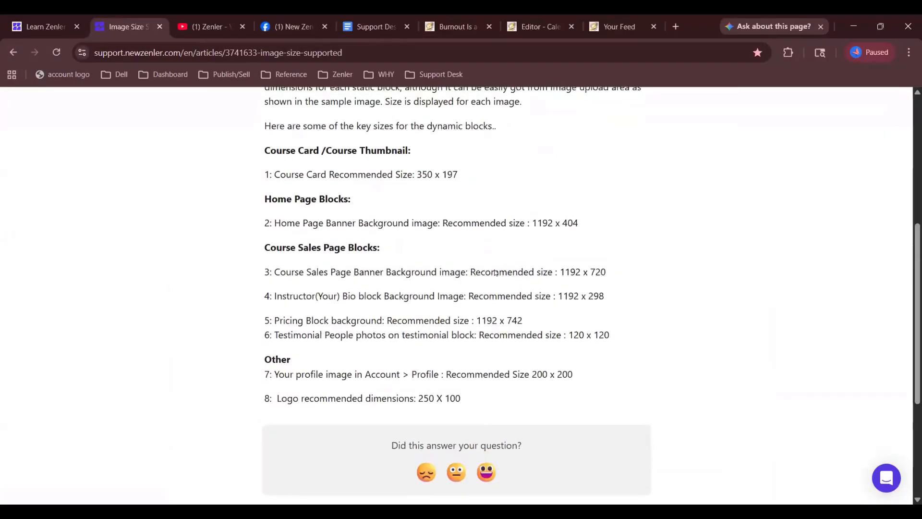
scroll(407, 206, up, 5)
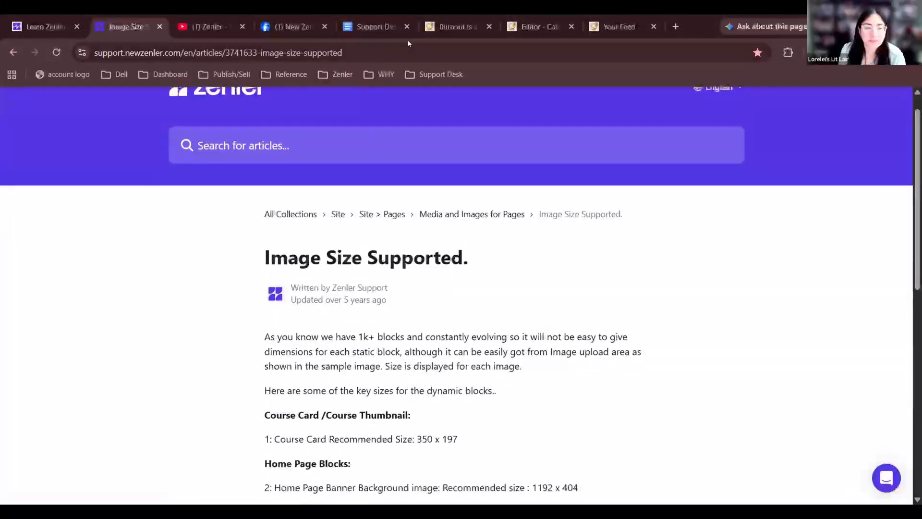
click(409, 44)
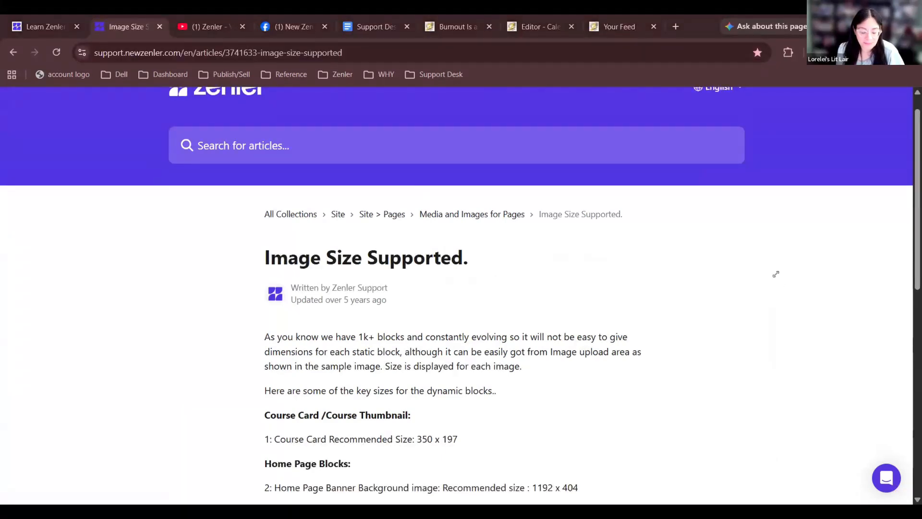
scroll(719, 272, down, 15)
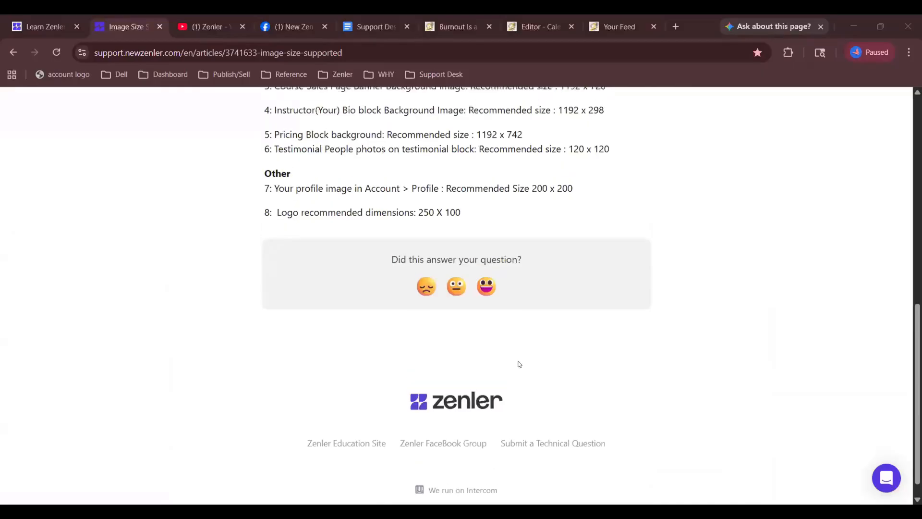
scroll(518, 364, up, 15)
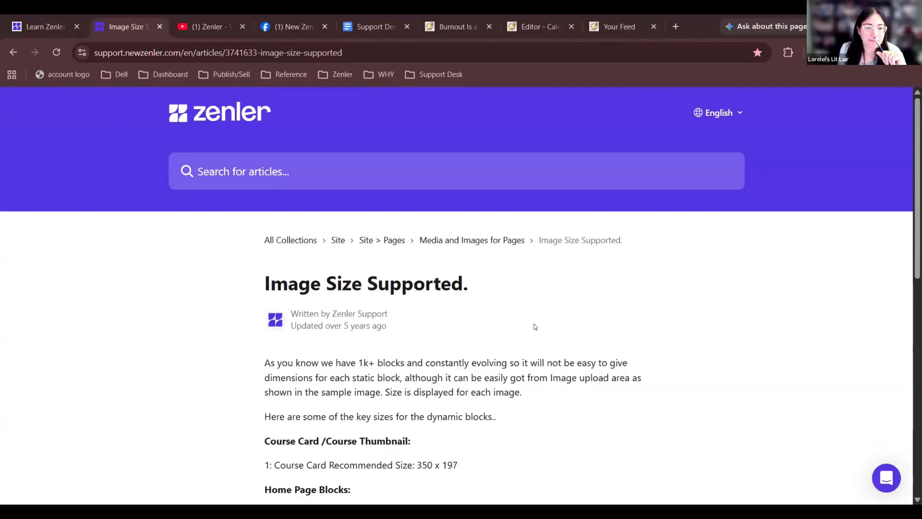
- Return to the Z Lab admin site and review the list of 1-1 bookings in its live area
click(443, 18)
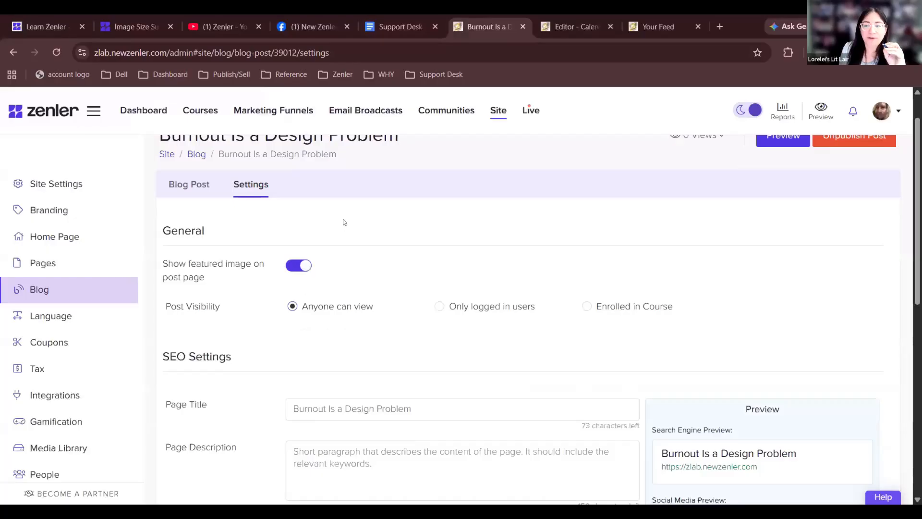
click(210, 113)
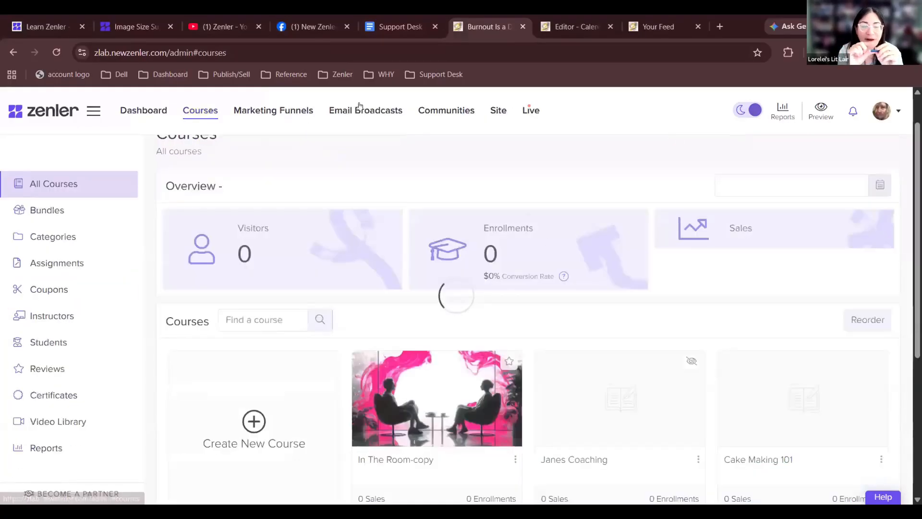
click(528, 112)
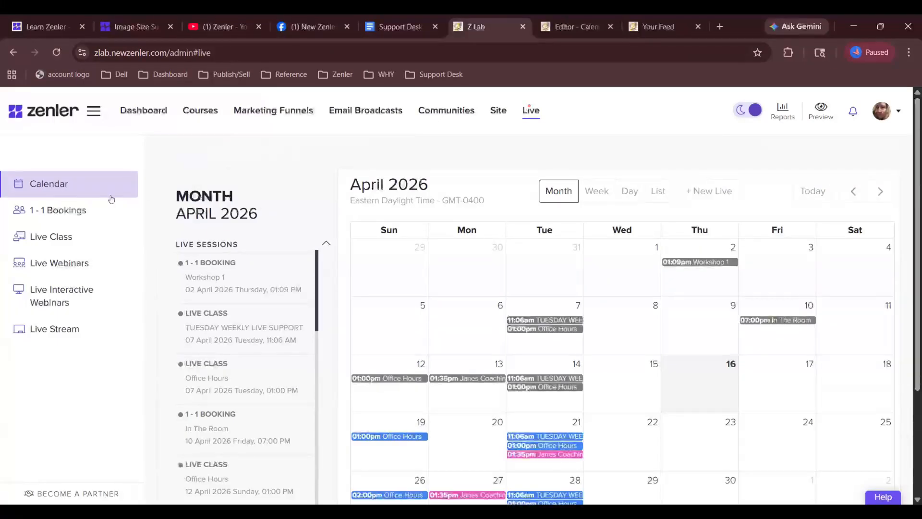
click(89, 212)
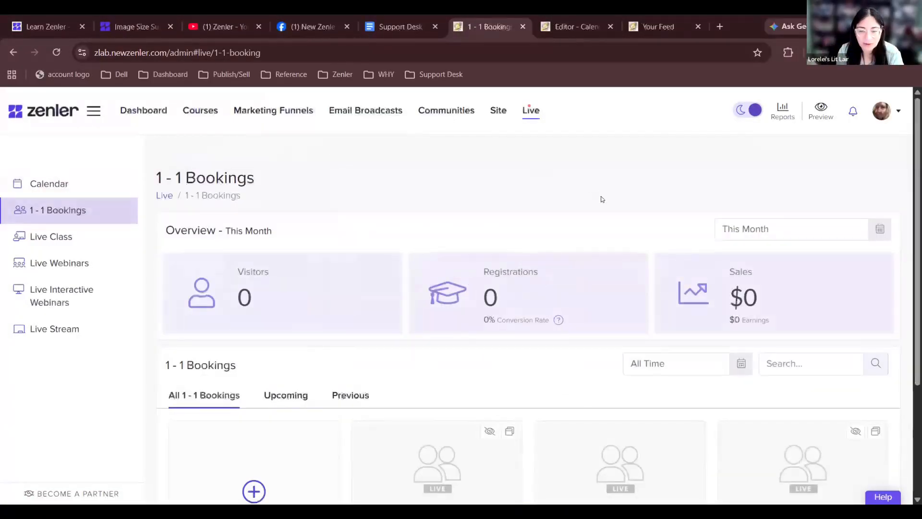
scroll(600, 198, down, 2)
scroll(601, 199, down, 1)
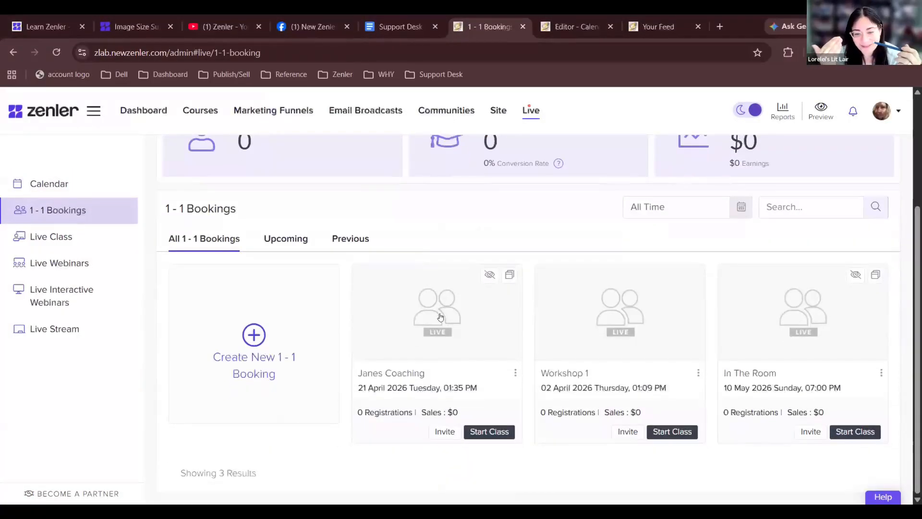
- Open the Janes Coaching 1-1 booking and view its cloud recordings
click(440, 316)
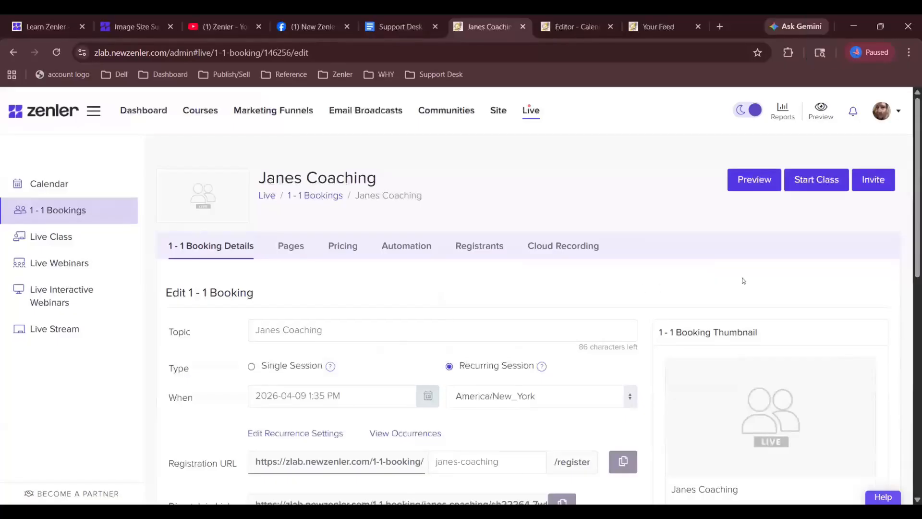
scroll(743, 281, down, 1)
scroll(743, 280, up, 1)
click(561, 246)
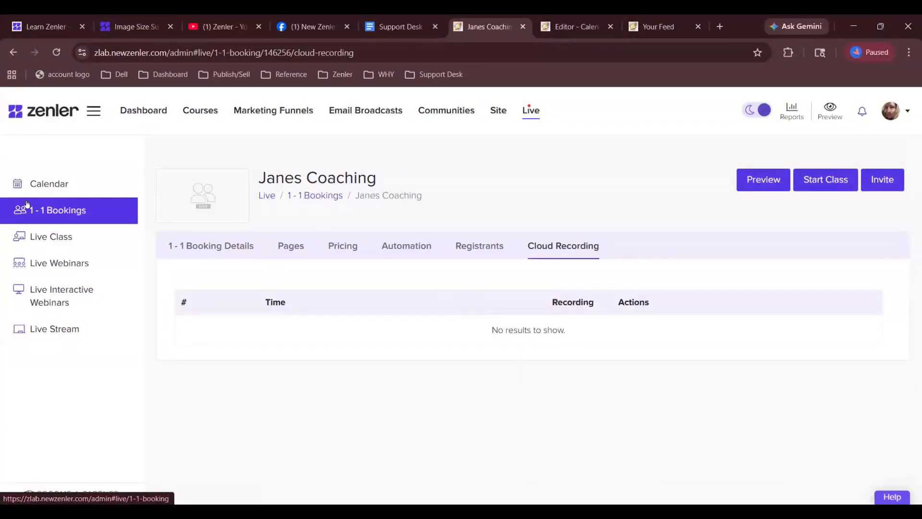
- Go to the site's courses overview and look through all the course cards
click(196, 111)
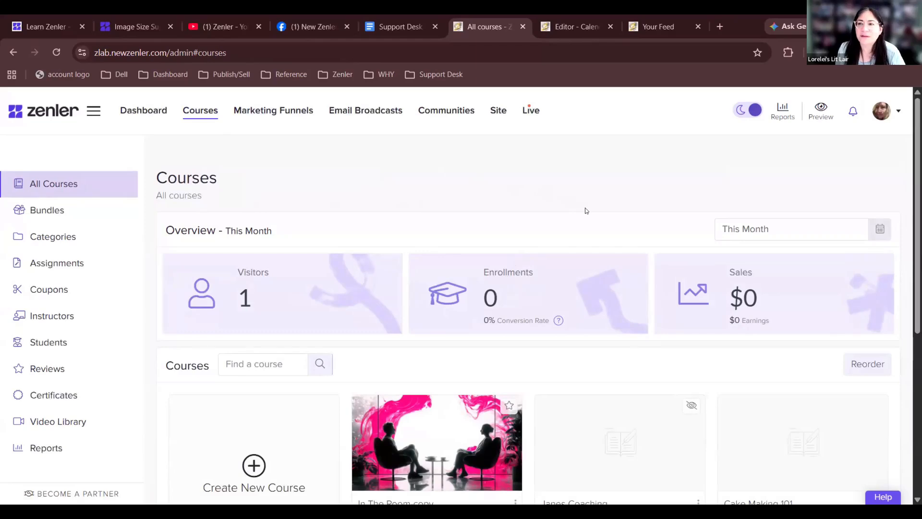
scroll(585, 211, down, 5)
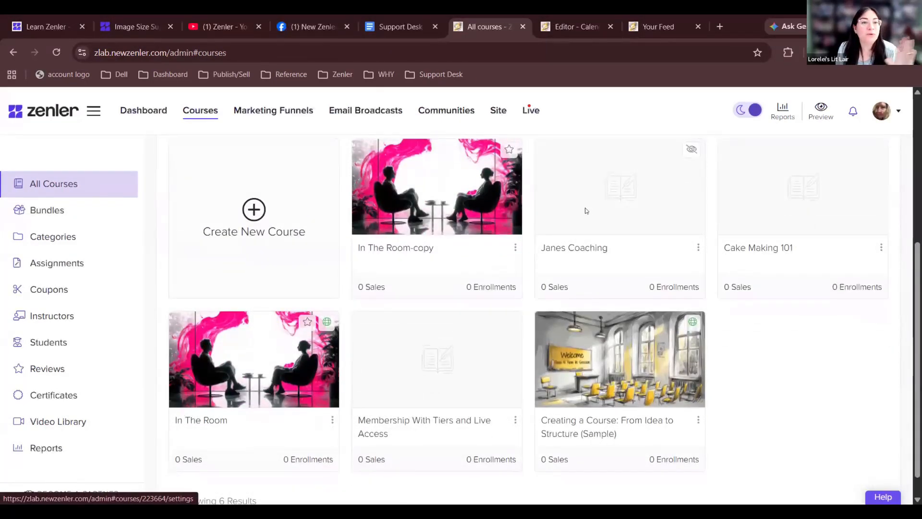
scroll(585, 211, up, 5)
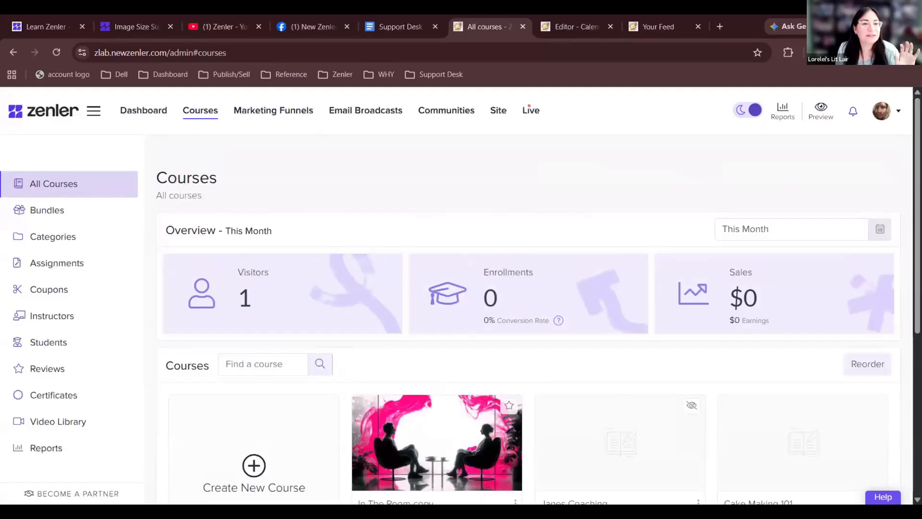
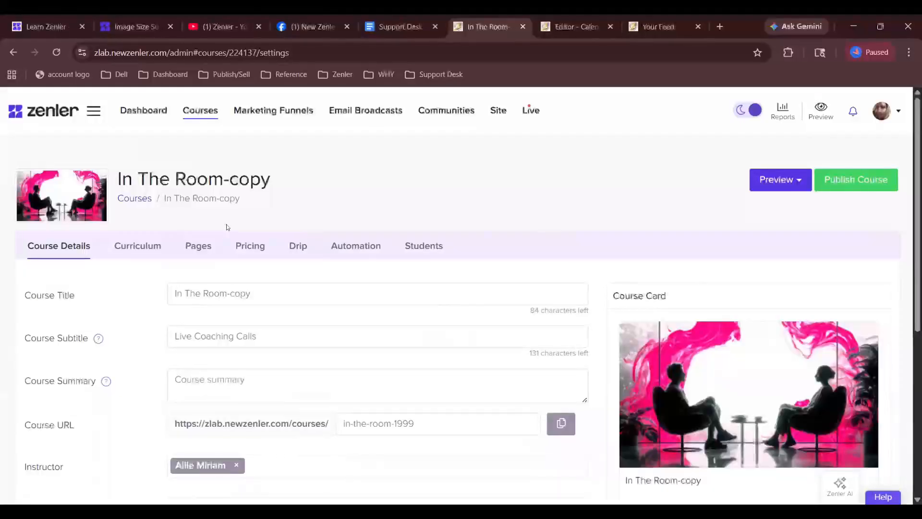
- Start a new pricing plan for the In The Room-copy course as a One Time Purchase
click(253, 248)
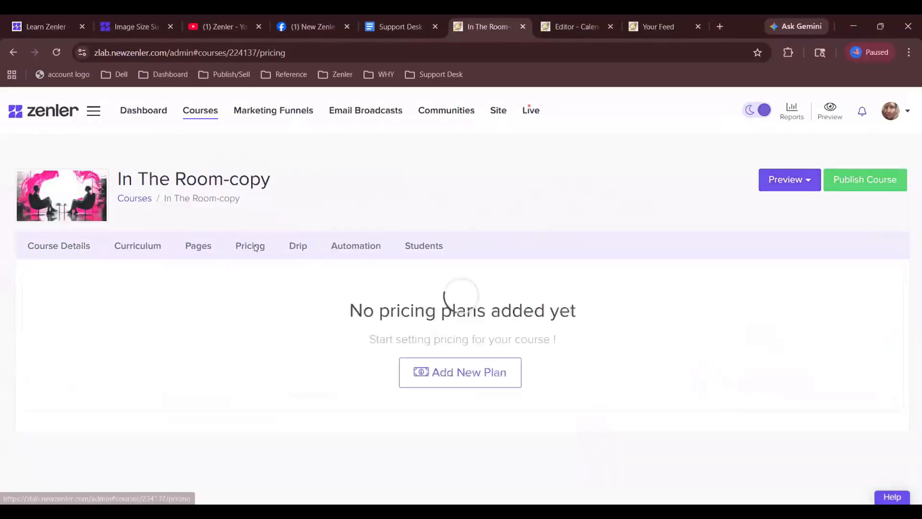
scroll(416, 313, down, 1)
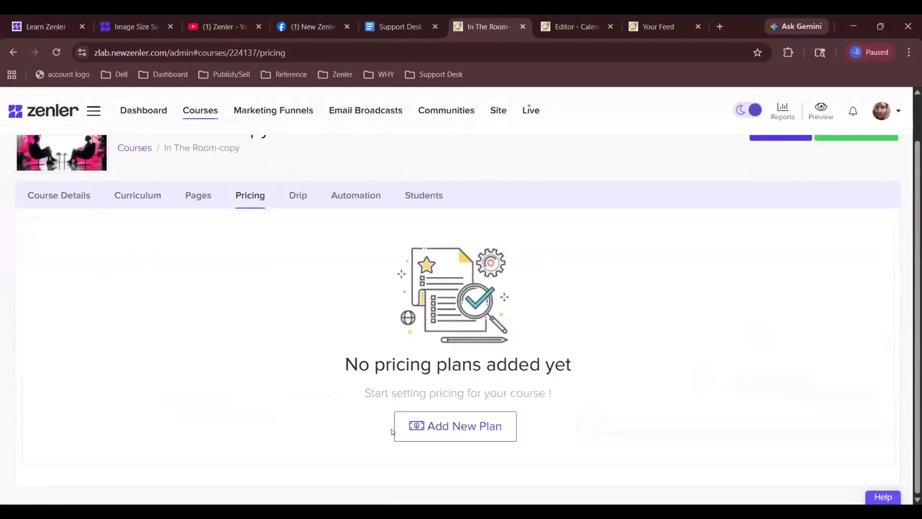
click(458, 433)
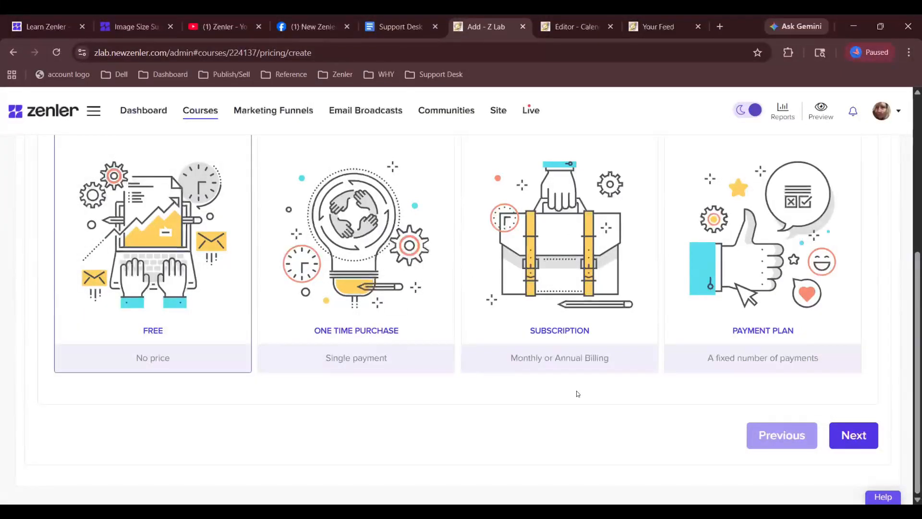
click(376, 274)
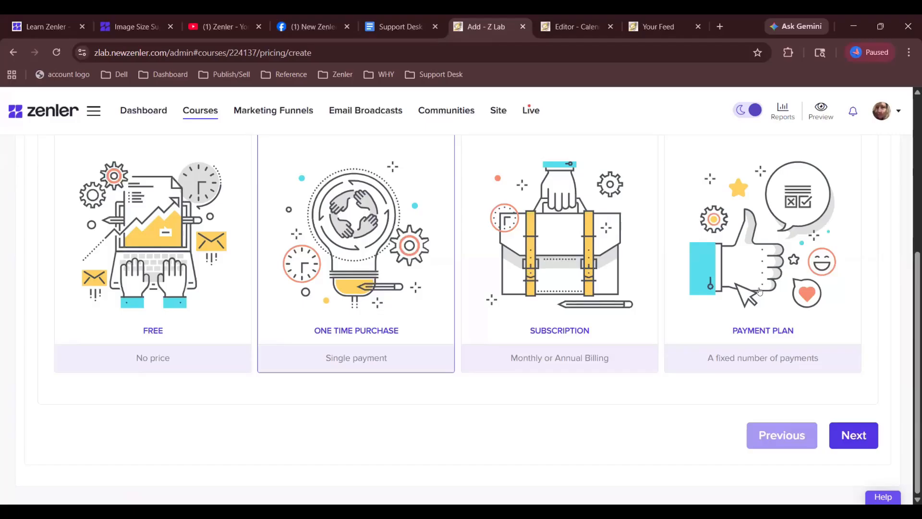
click(851, 435)
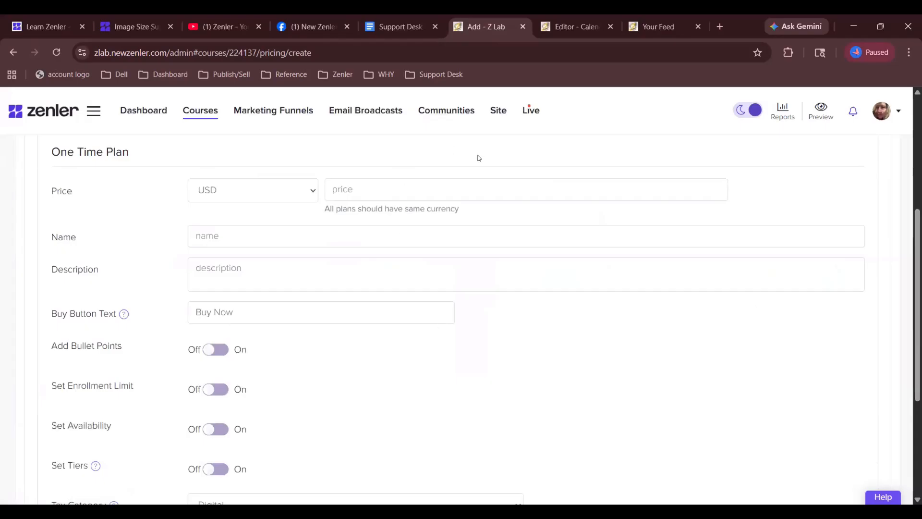
- Set the one-time plan's price to 100 USD and name the plan T1
click(398, 179)
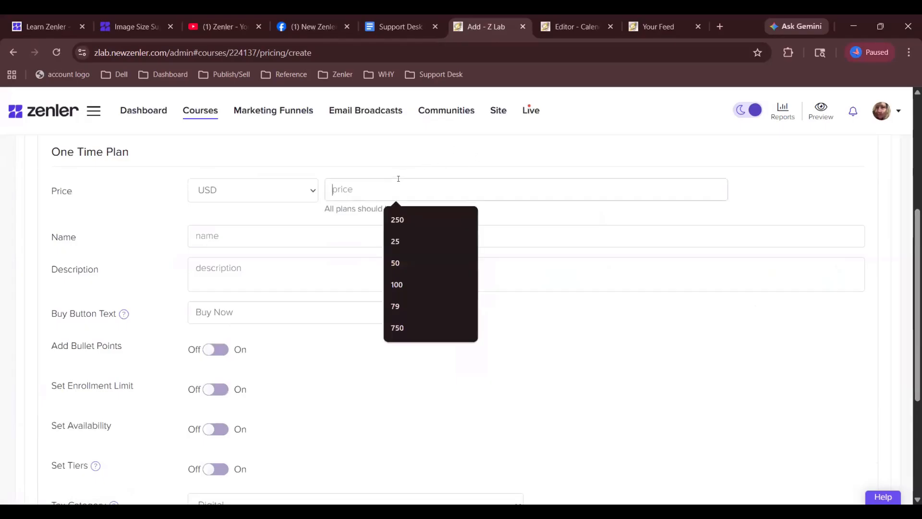
text(100)
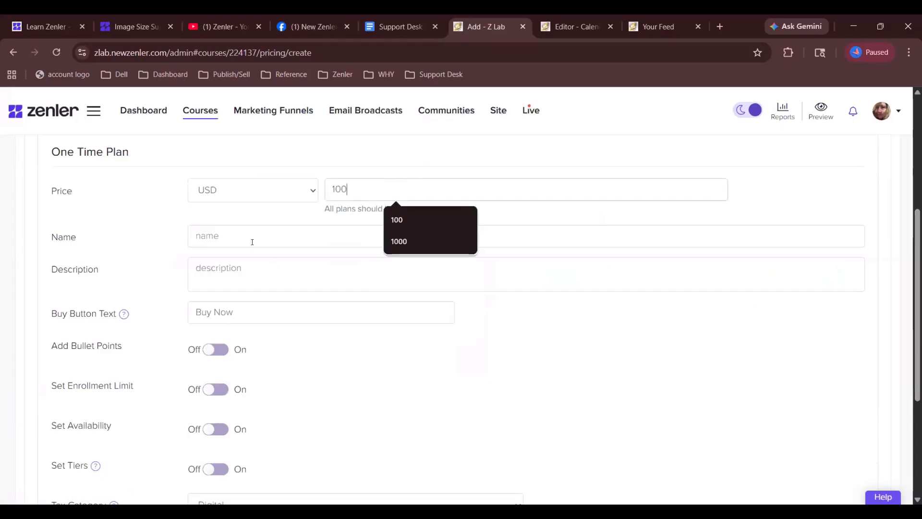
click(252, 234)
text(T)
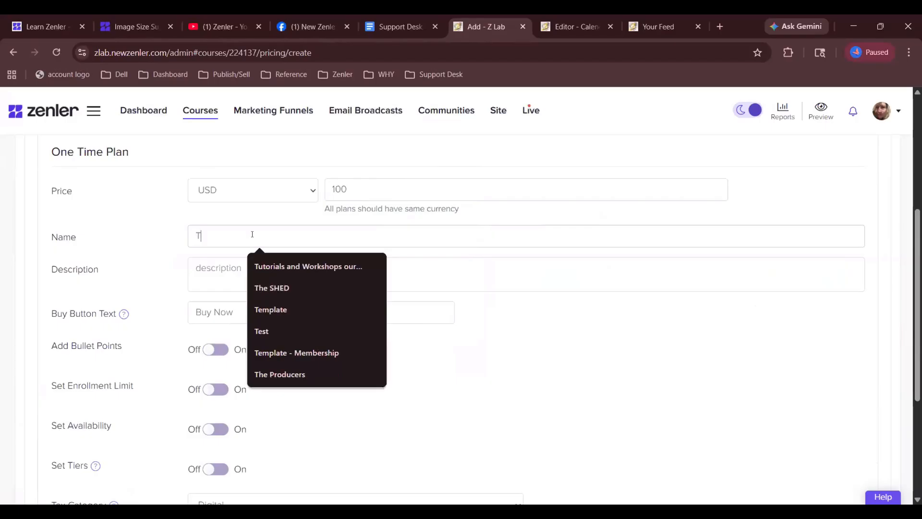
text(1)
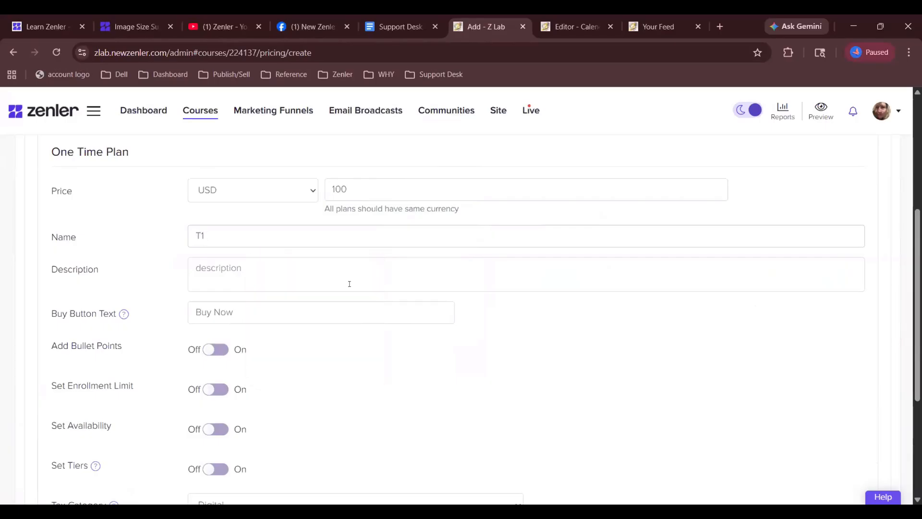
- Try to finish the one-time plan, and change its name to T-1
scroll(358, 305, down, 4)
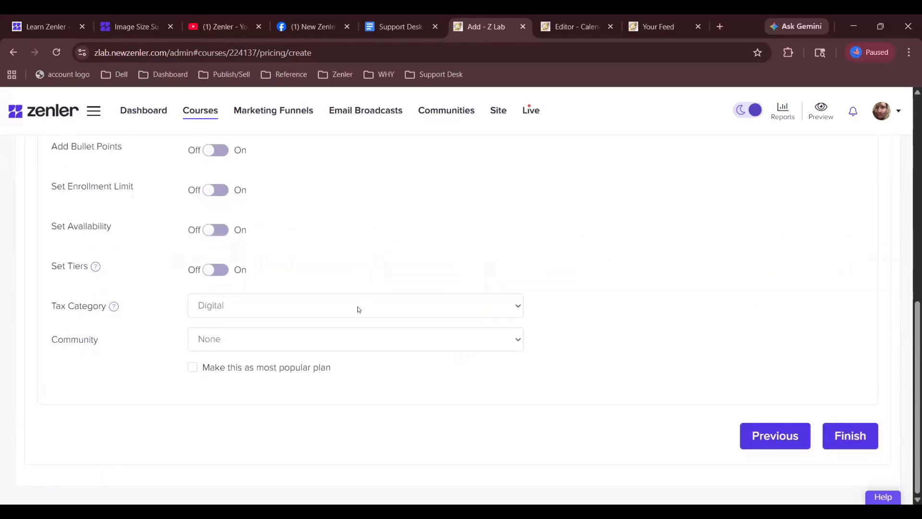
click(857, 442)
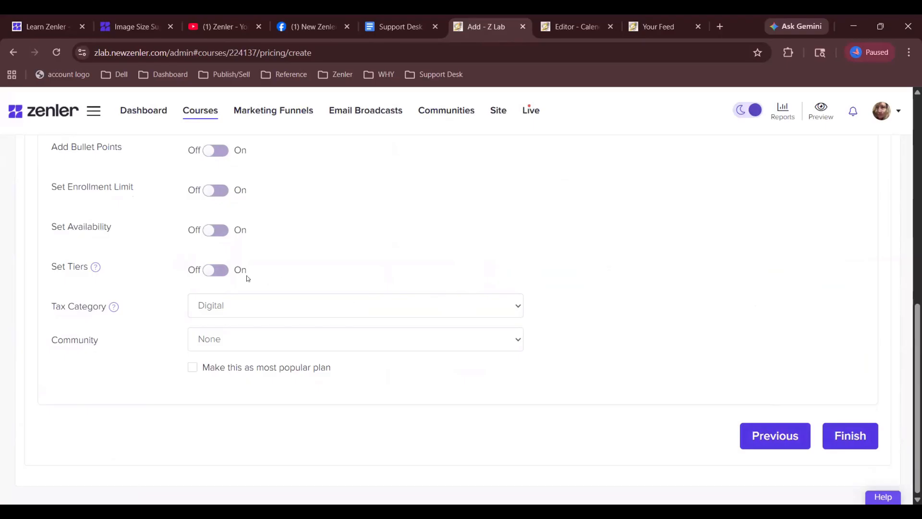
scroll(412, 178, up, 7)
scroll(412, 179, down, 1)
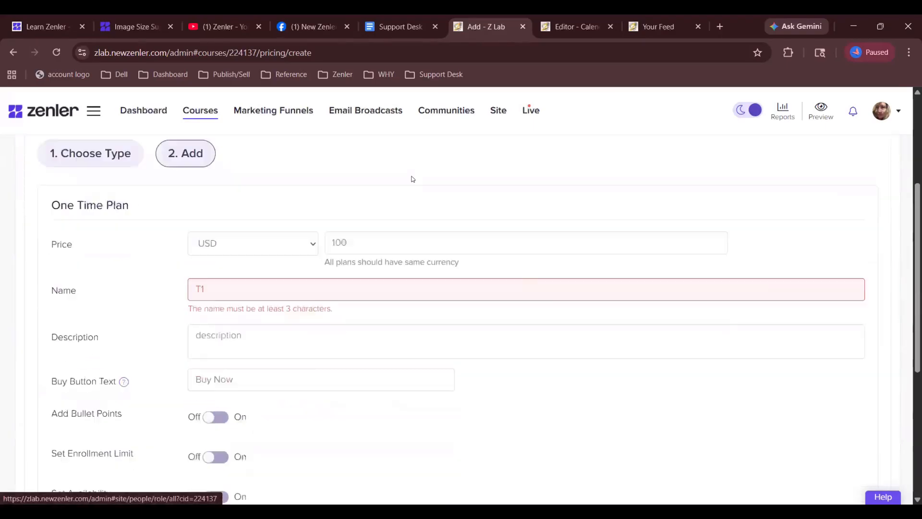
scroll(412, 179, down, 2)
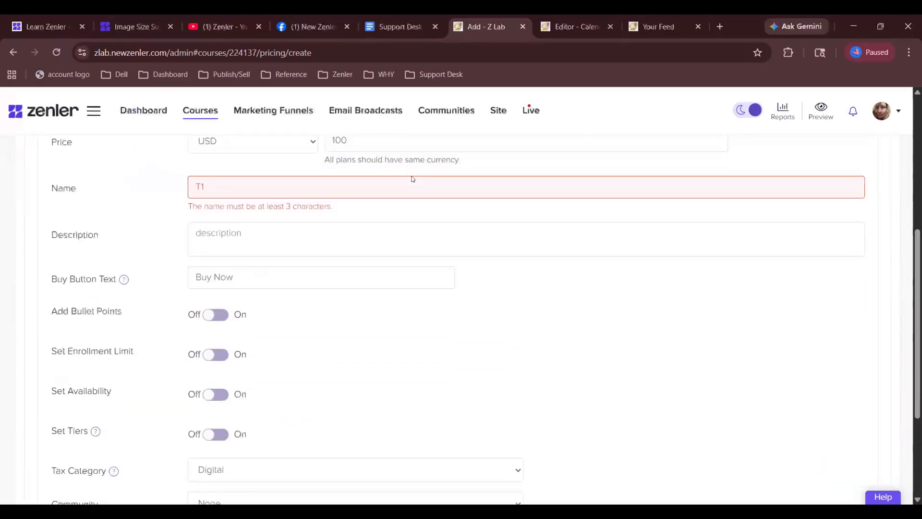
click(315, 191)
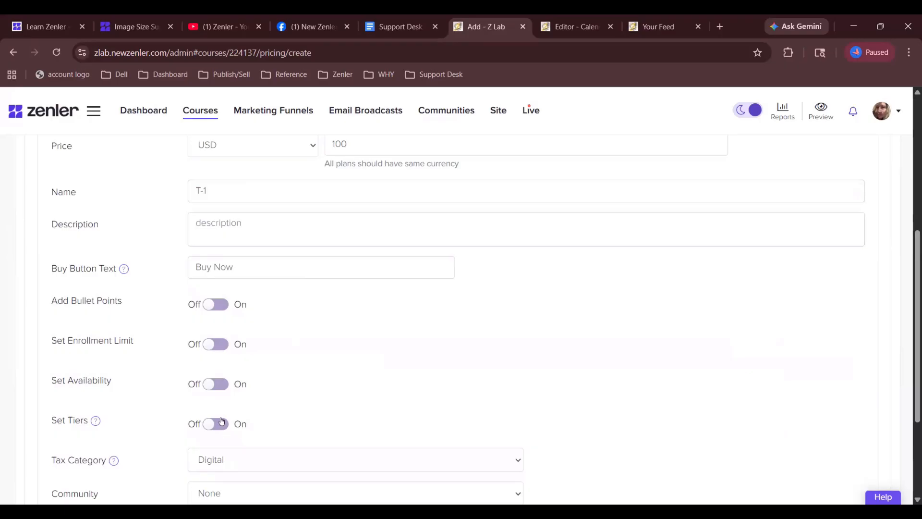
- Turn on tiers for plan T-1, include the Pull Up A Chair section with its lessons, and finish the plan
click(222, 422)
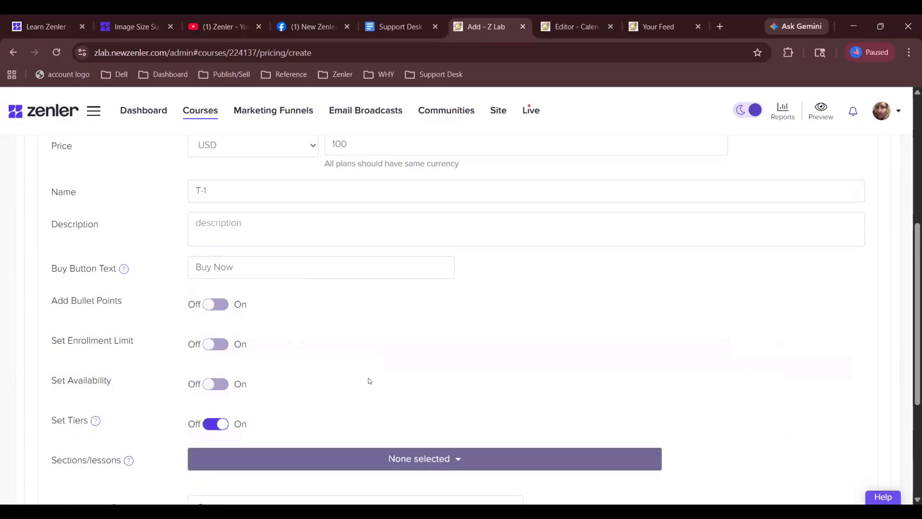
scroll(370, 381, down, 4)
click(465, 253)
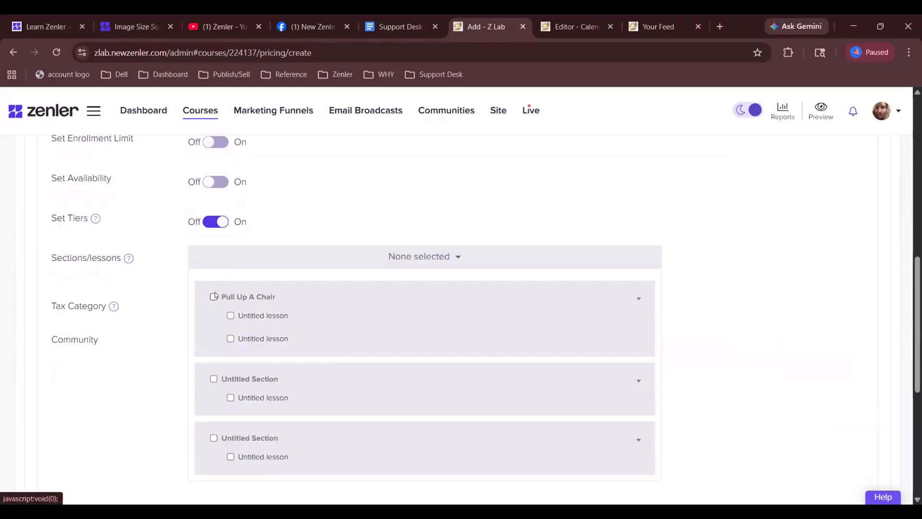
click(214, 296)
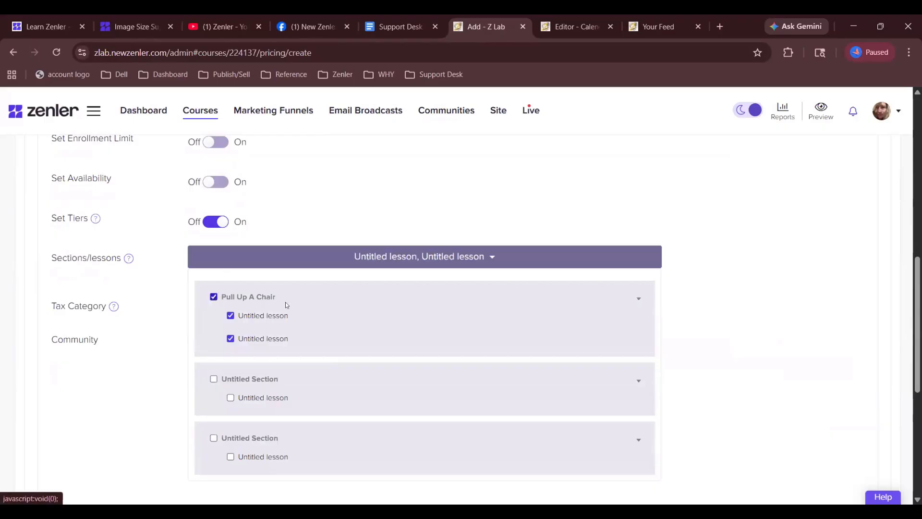
scroll(665, 336, down, 5)
click(665, 337)
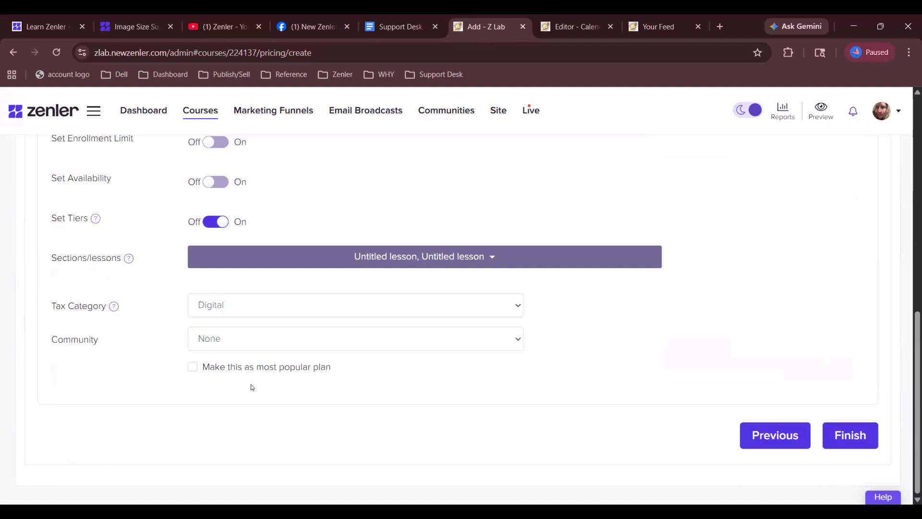
click(844, 435)
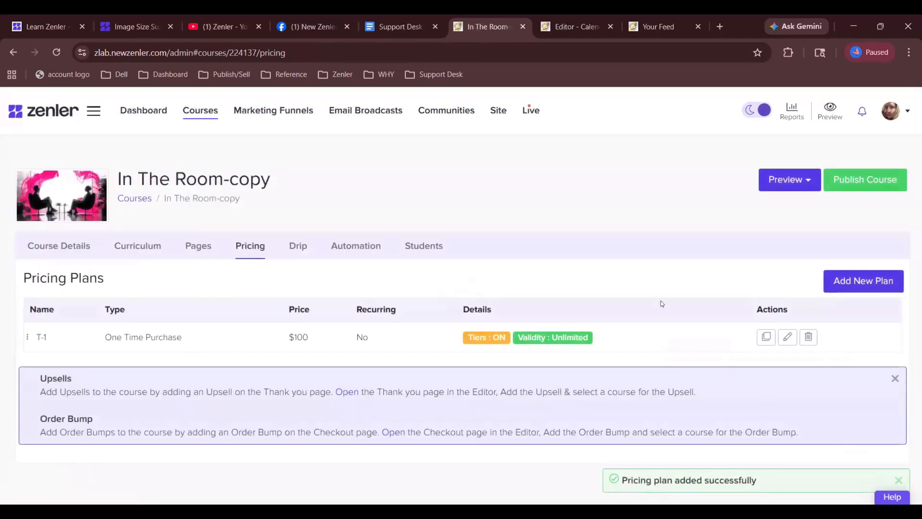
- Start a second pricing plan for the In The Room-copy course as a Payment Plan
click(876, 280)
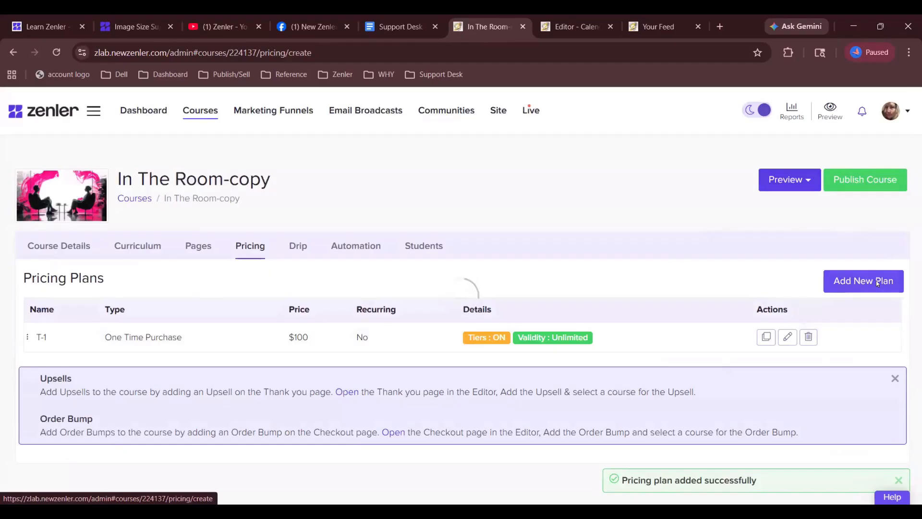
scroll(876, 283, down, 2)
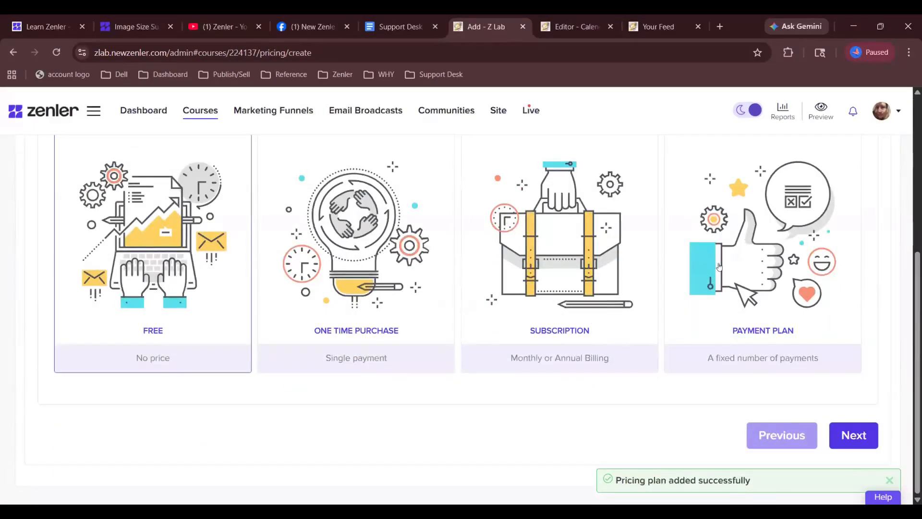
click(719, 267)
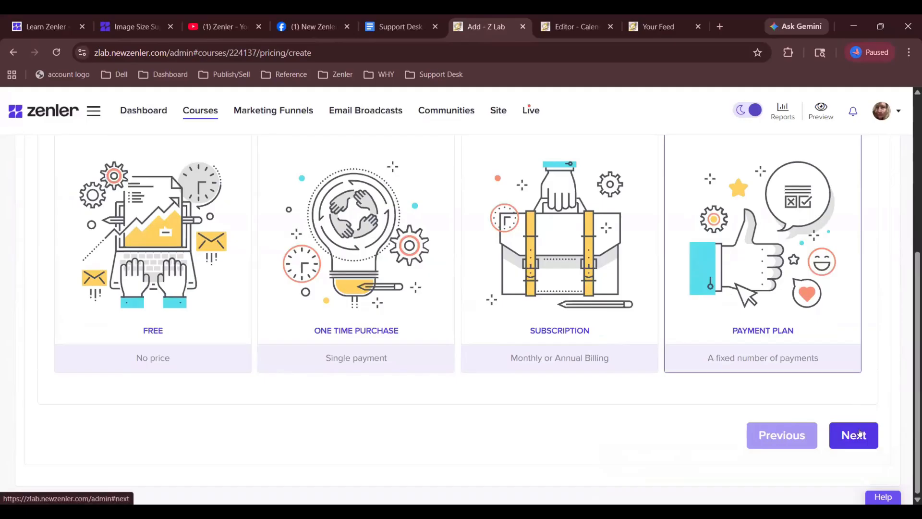
click(859, 432)
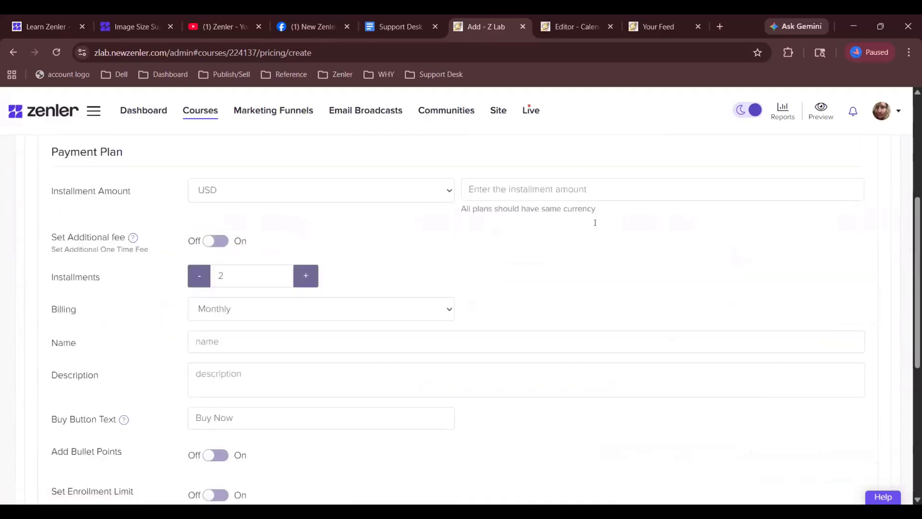
- Set the payment plan's installment amount to 100 USD and the number of installments to 3
click(514, 181)
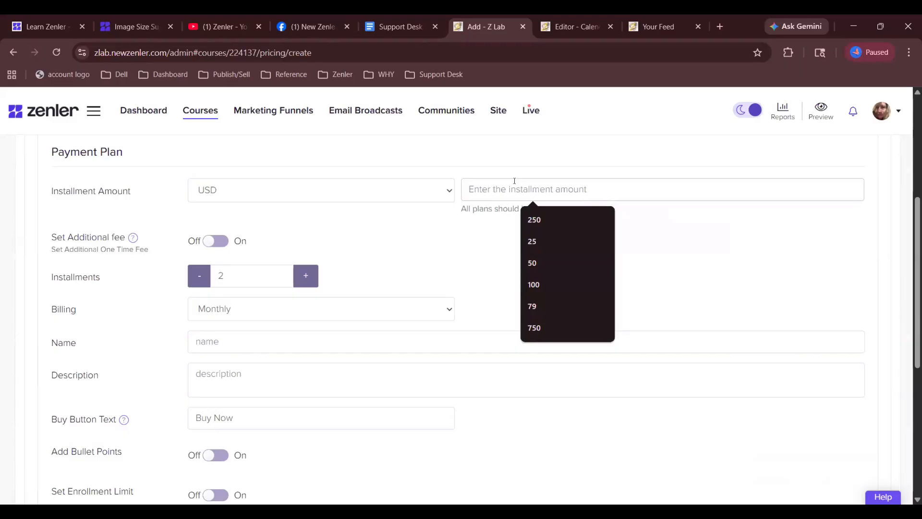
text(50)
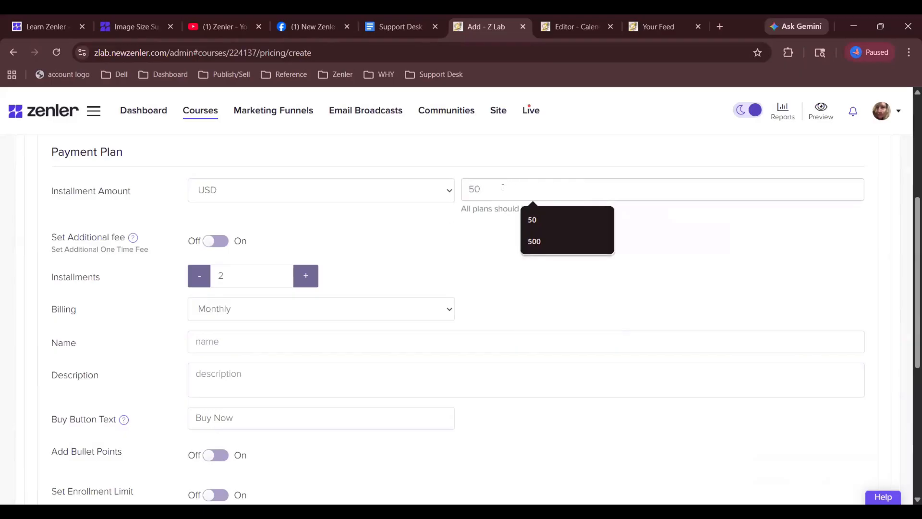
key(BackSpace)
key(BackSpace)
text(100)
scroll(497, 260, down, 1)
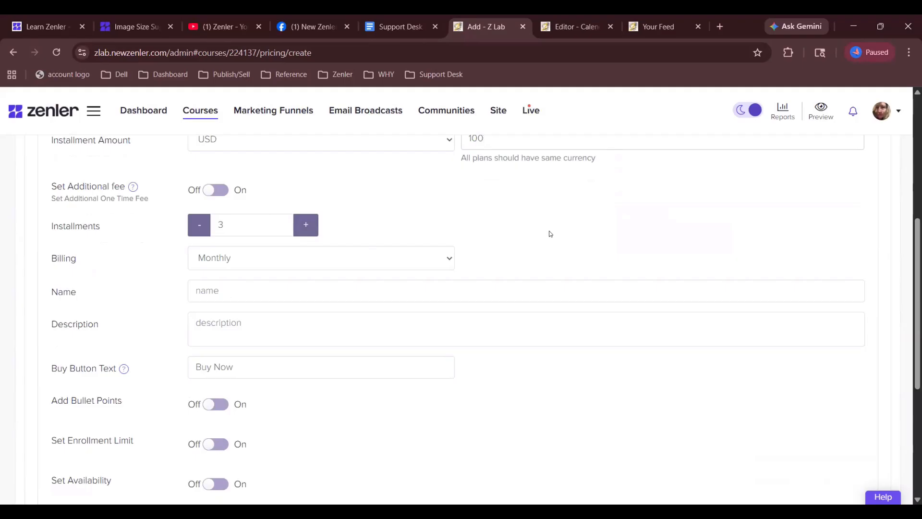
- Name the payment plan t-2
scroll(551, 233, down, 1)
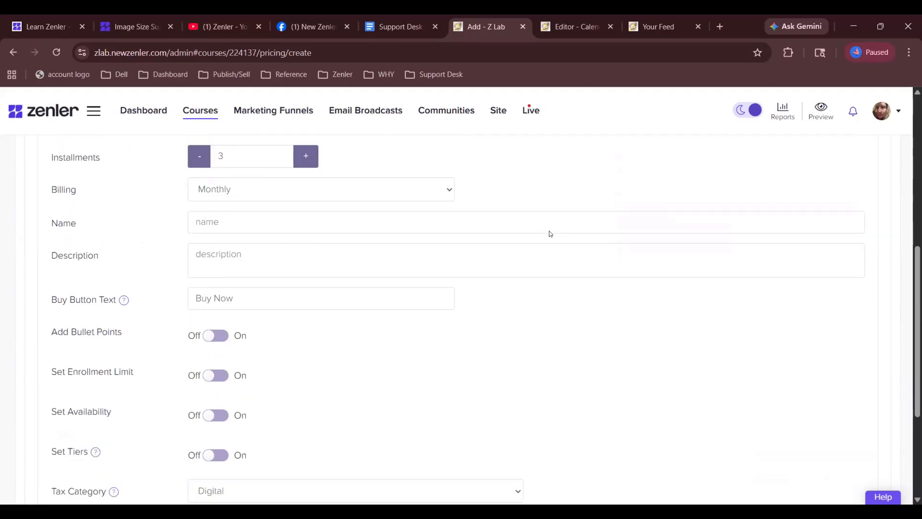
click(420, 213)
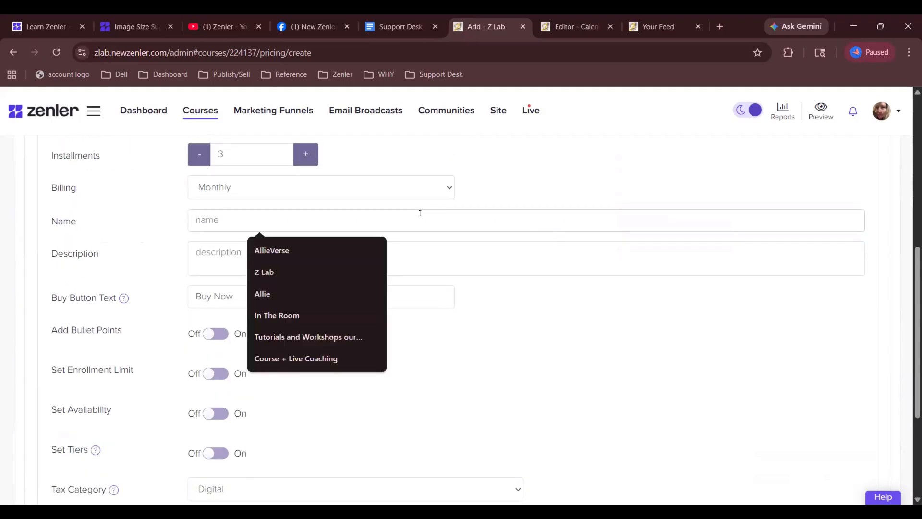
text(t)
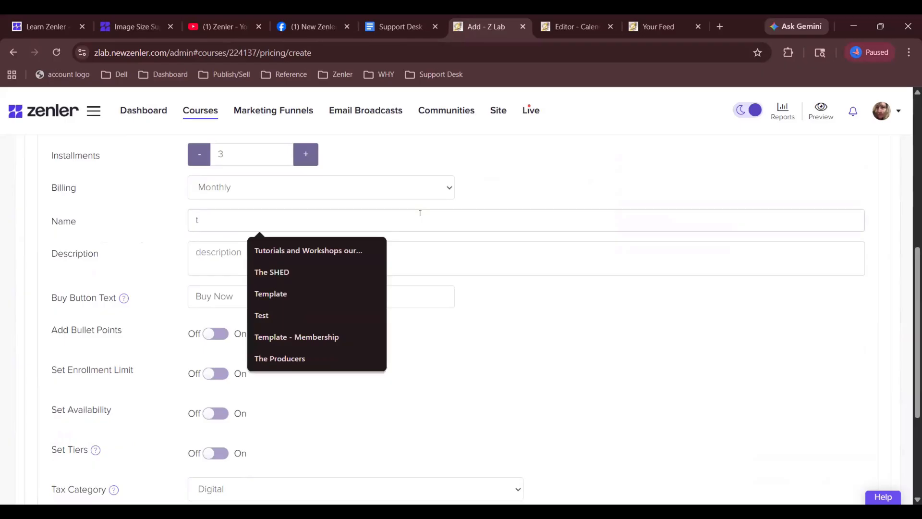
text(-2)
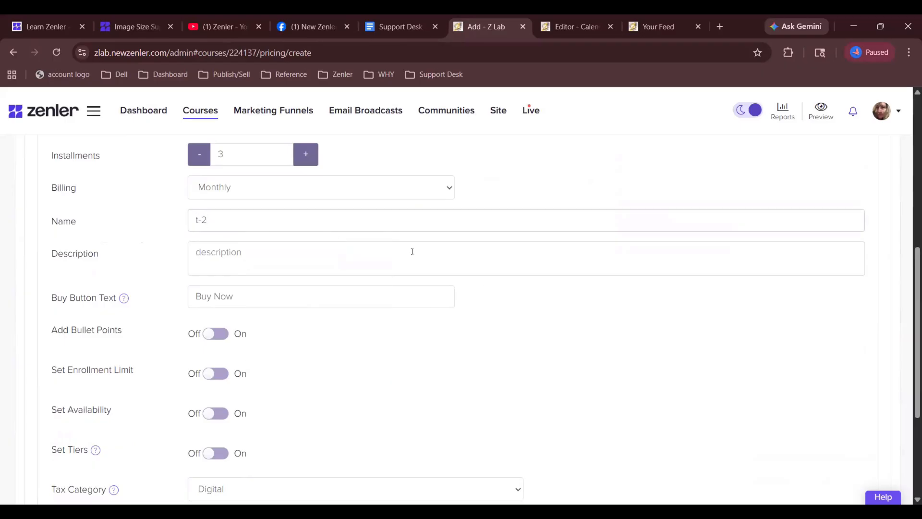
- Turn on tiers for plan t-2, include all three sections with their lessons, and finish the plan
scroll(412, 252, down, 3)
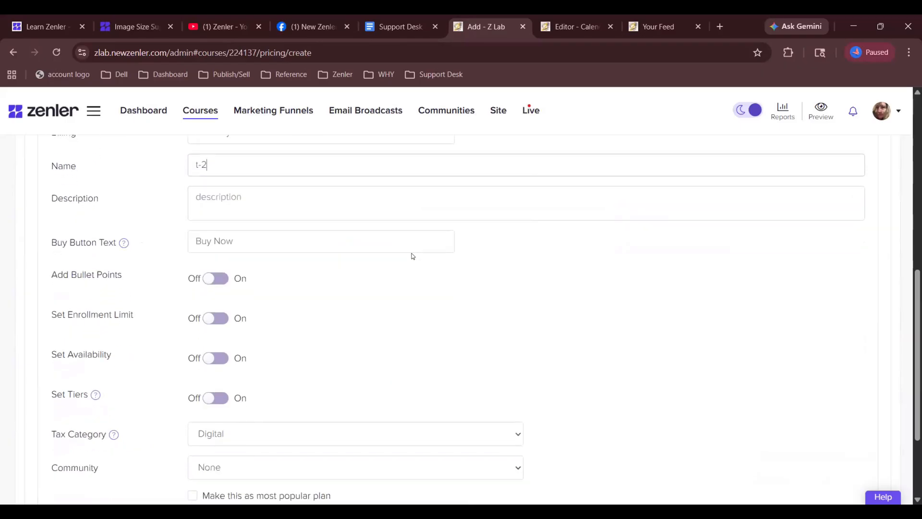
click(219, 324)
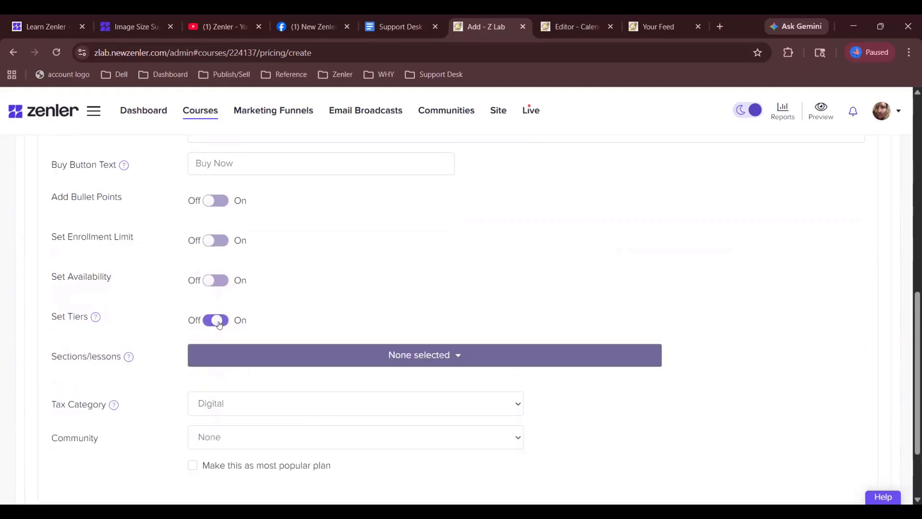
scroll(382, 310, down, 2)
click(382, 304)
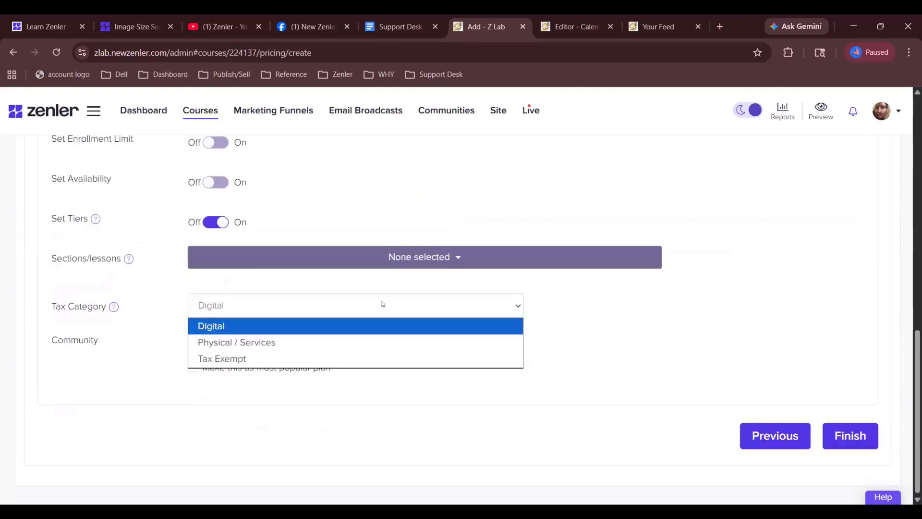
click(479, 314)
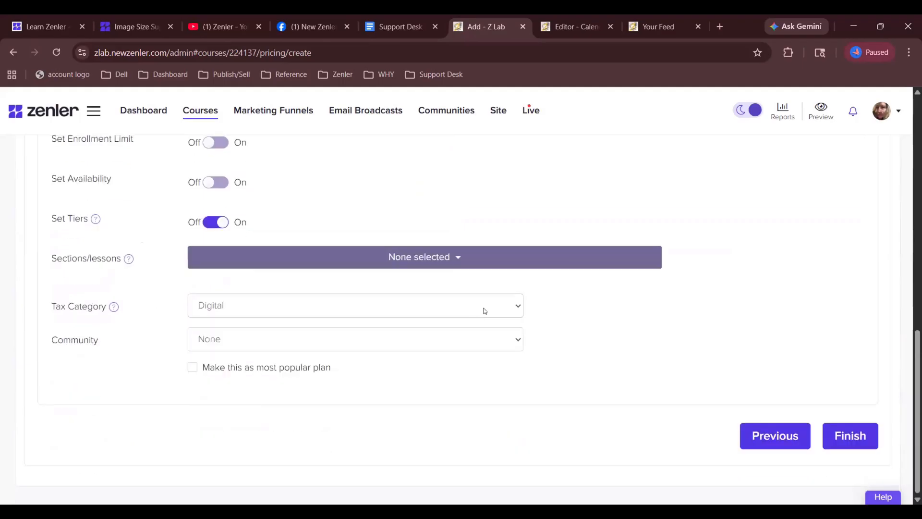
click(474, 251)
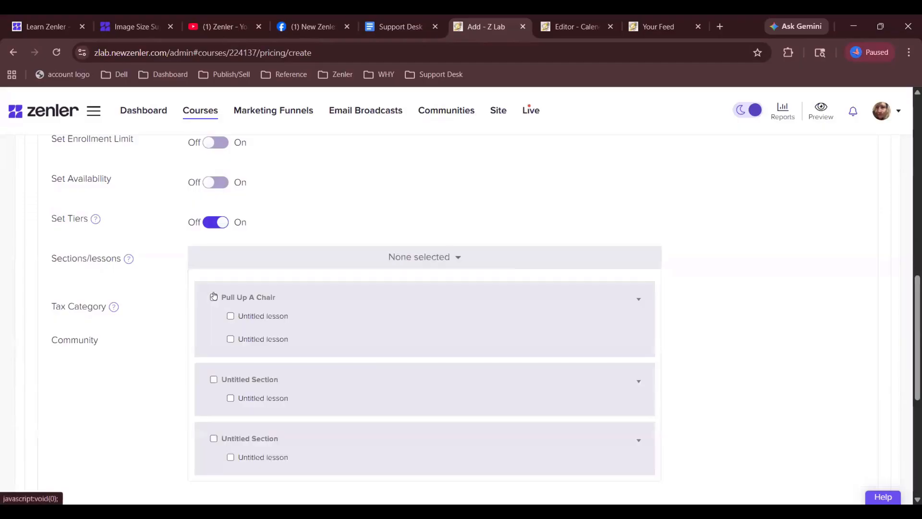
click(213, 296)
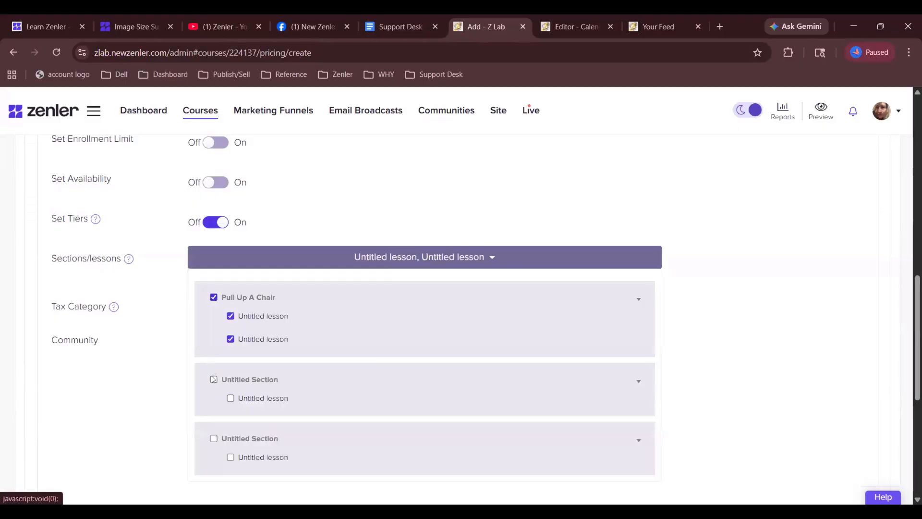
click(213, 379)
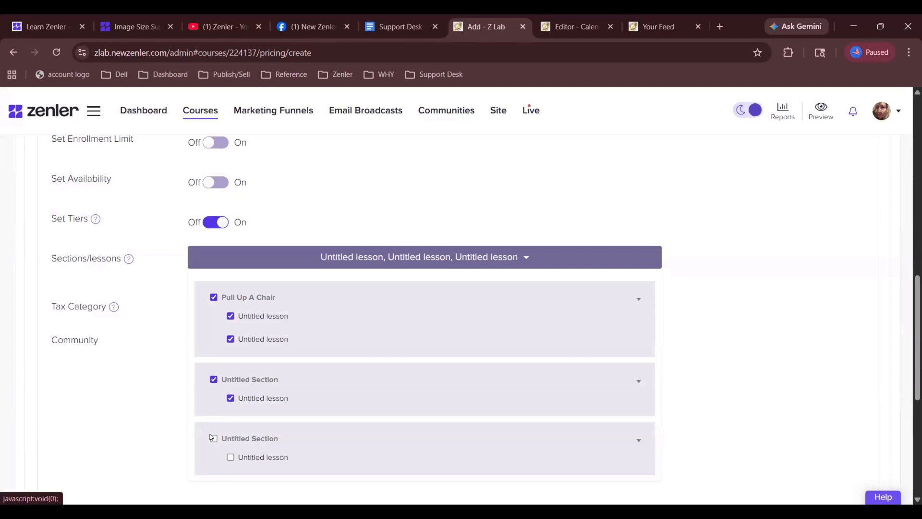
click(213, 438)
scroll(294, 422, down, 6)
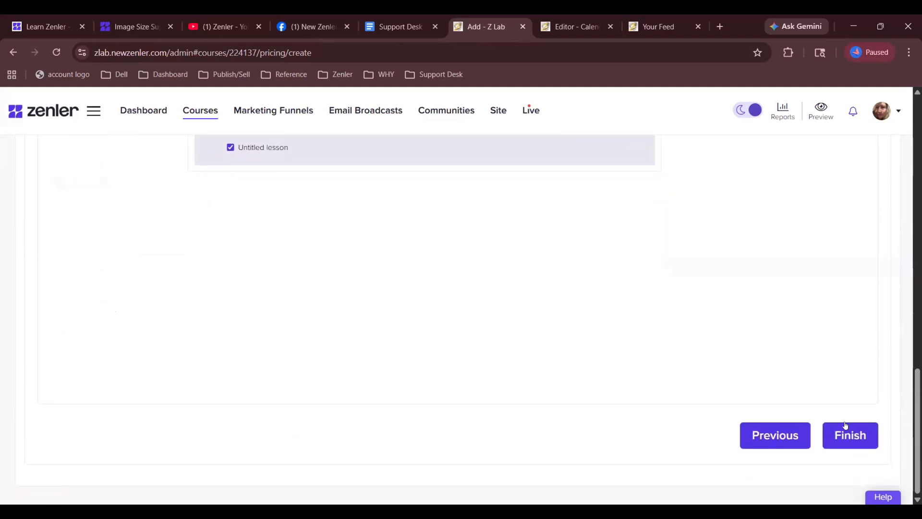
click(846, 430)
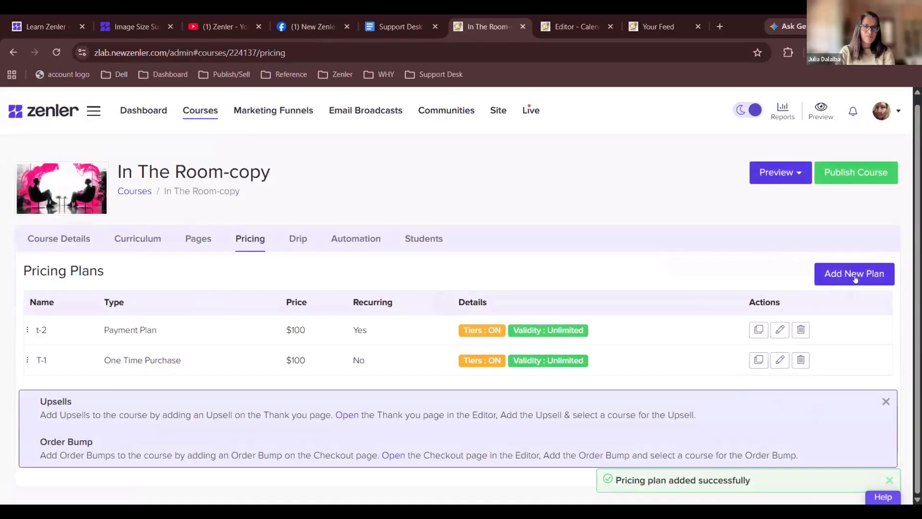
- Start a third pricing plan for the course, again as a Payment Plan
click(854, 275)
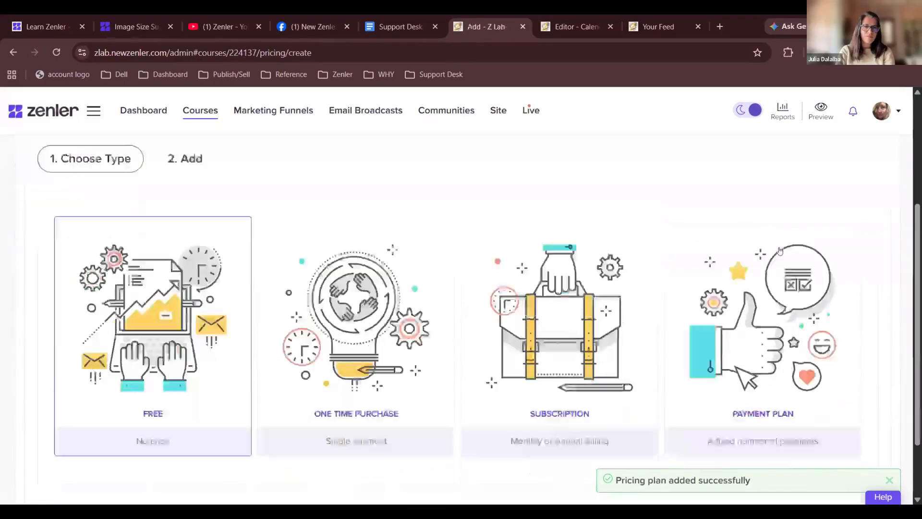
scroll(795, 252, down, 2)
click(795, 252)
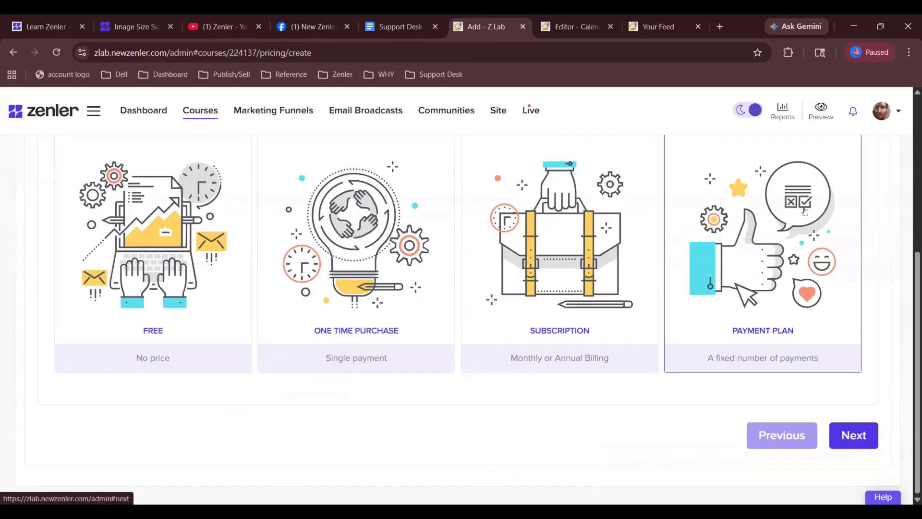
click(856, 435)
- Set the third plan's installment amount to 100 USD
click(558, 194)
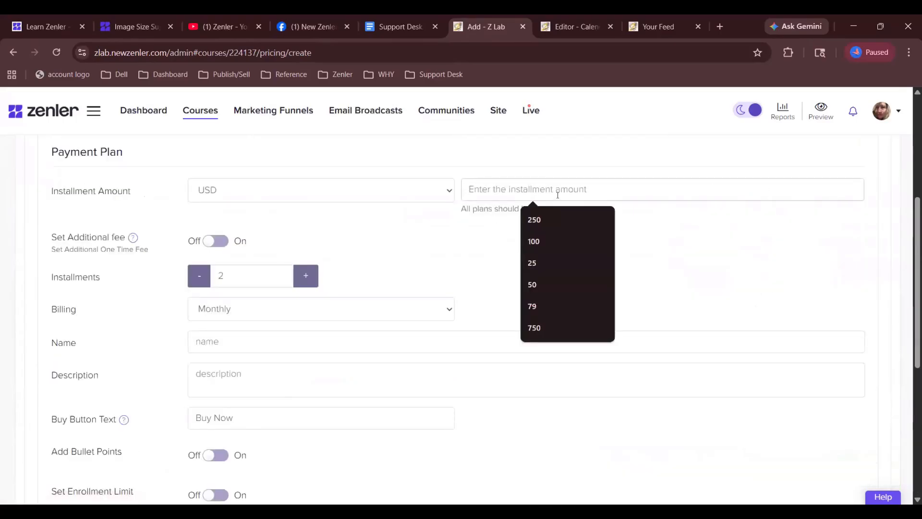
text(100)
click(363, 258)
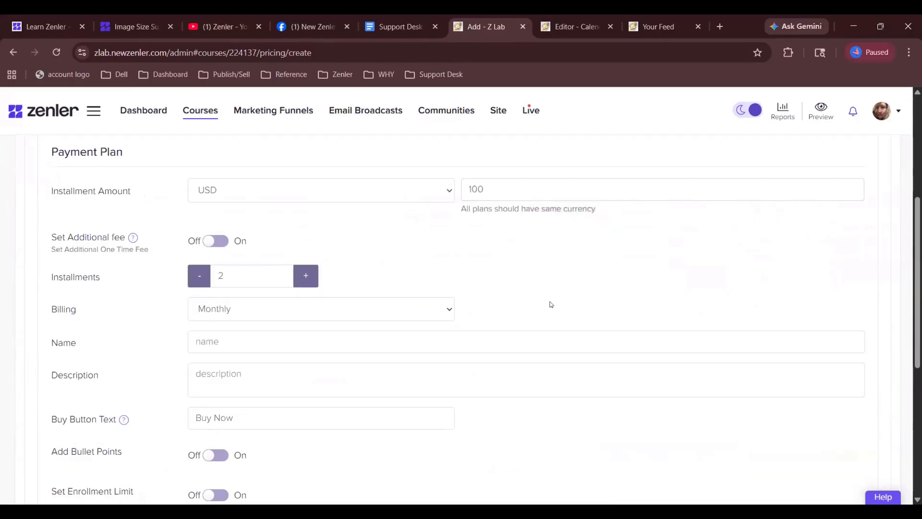
scroll(551, 304, down, 4)
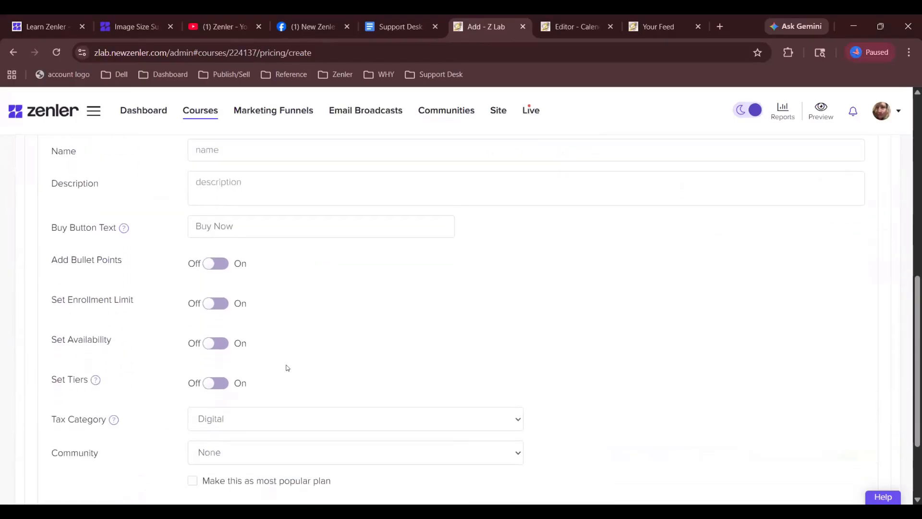
- Turn on tiers for the third payment plan and include all three course sections with their lessons
click(214, 383)
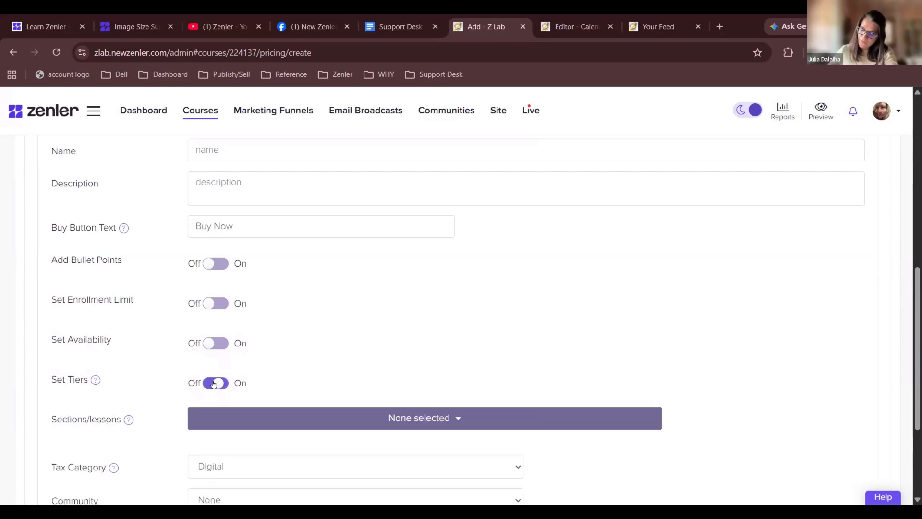
click(372, 420)
scroll(372, 420, down, 5)
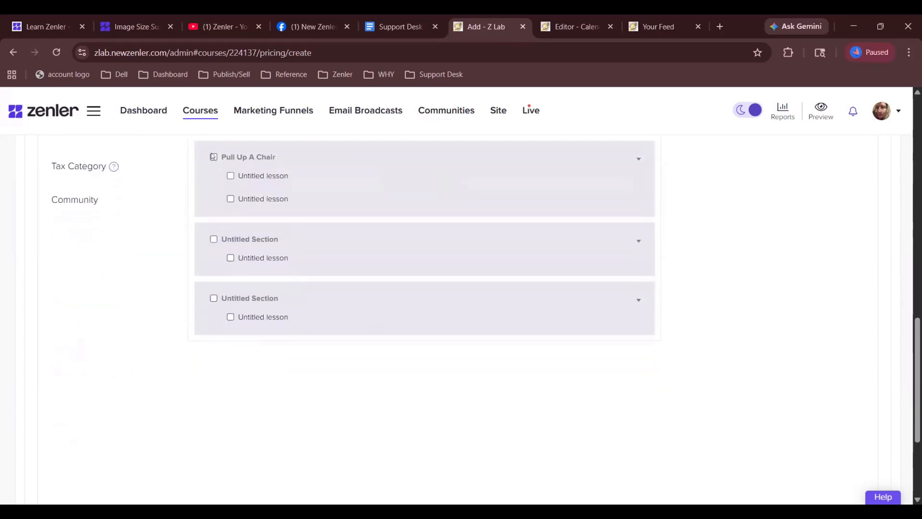
click(214, 157)
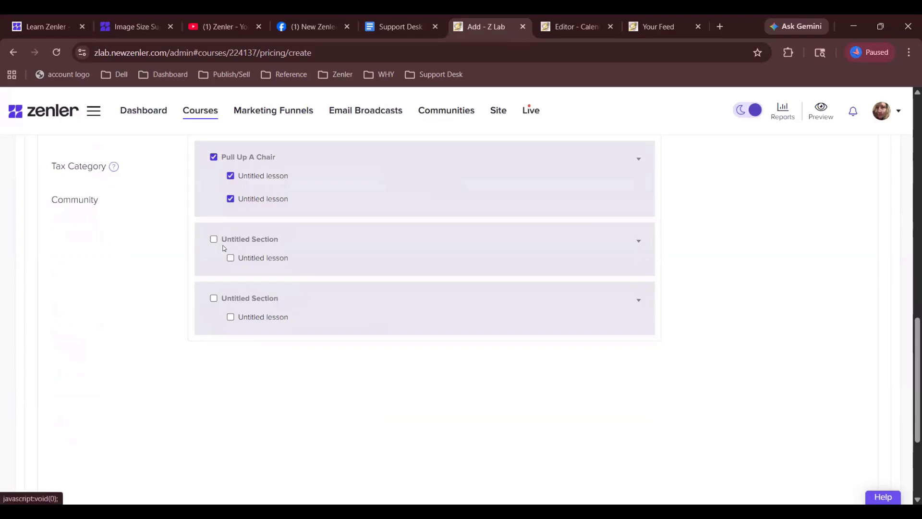
click(213, 239)
click(213, 297)
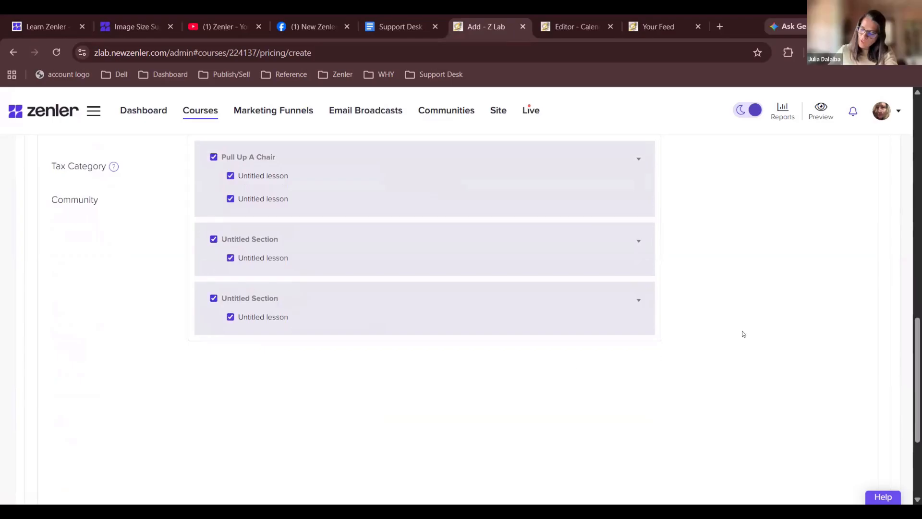
- Name the third payment plan T-2 Addon and finish creating it
scroll(743, 333, down, 4)
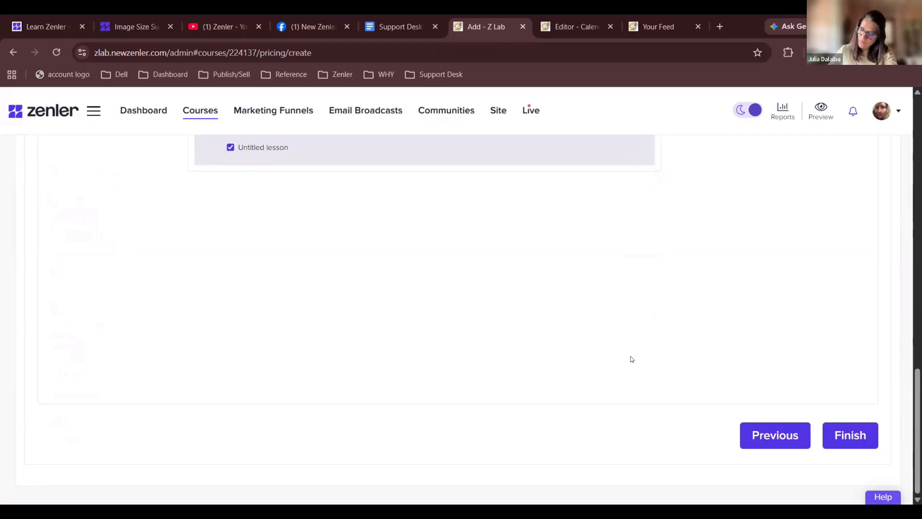
scroll(528, 353, up, 10)
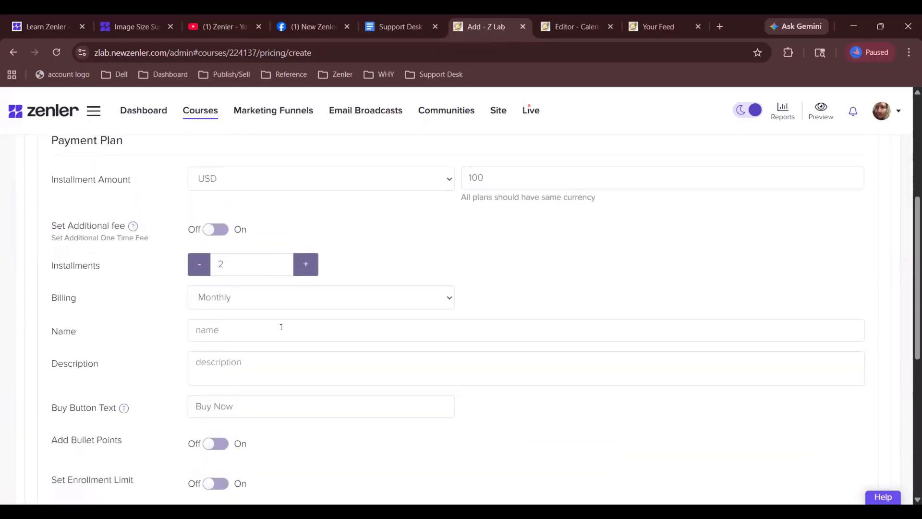
click(281, 327)
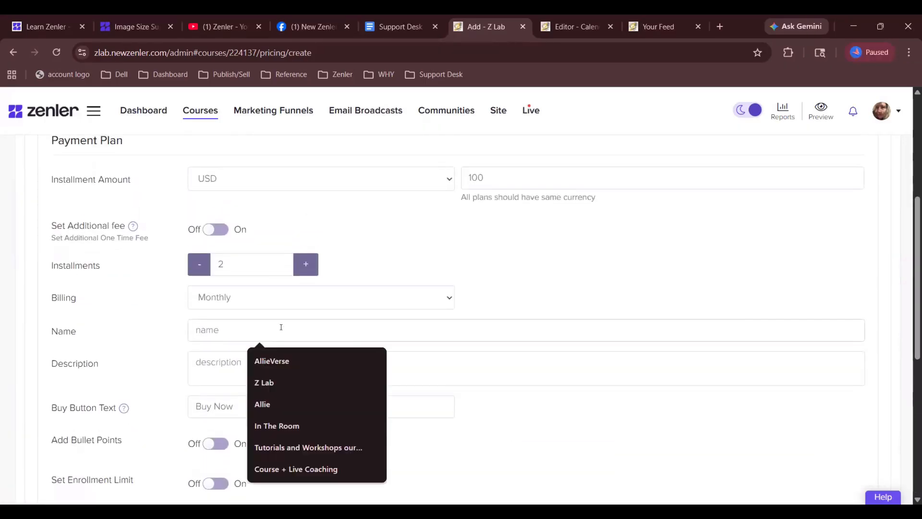
text(T)
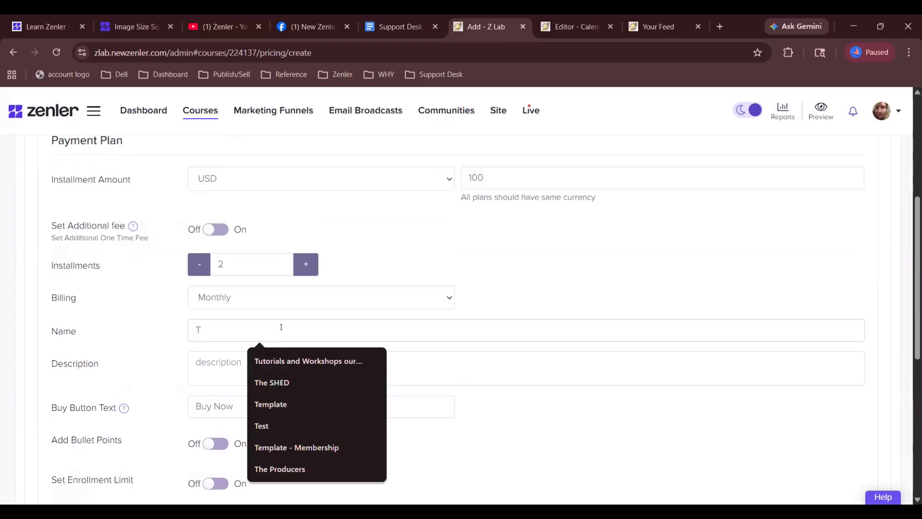
text(-1)
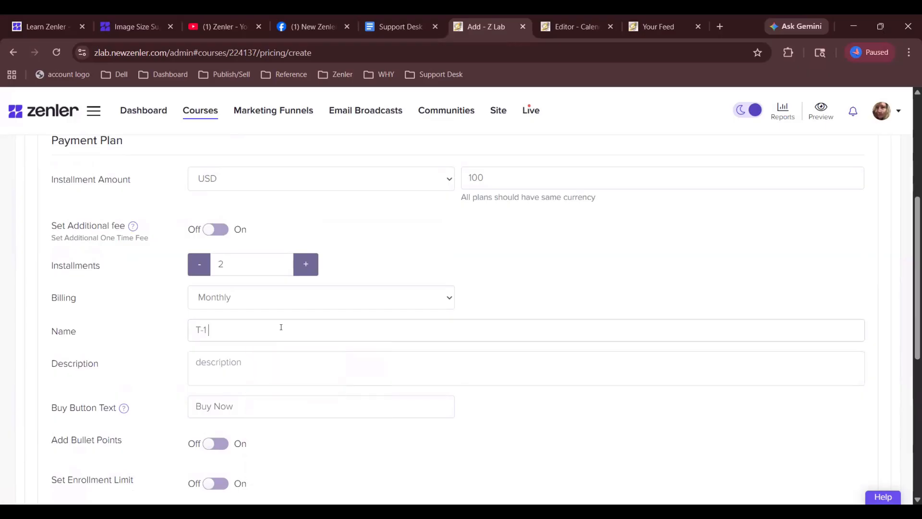
text( Add)
key(BackSpace)
key(BackSpace)
key(BackSpace)
key(BackSpace)
key(BackSpace)
text(2 Addon)
scroll(436, 367, down, 7)
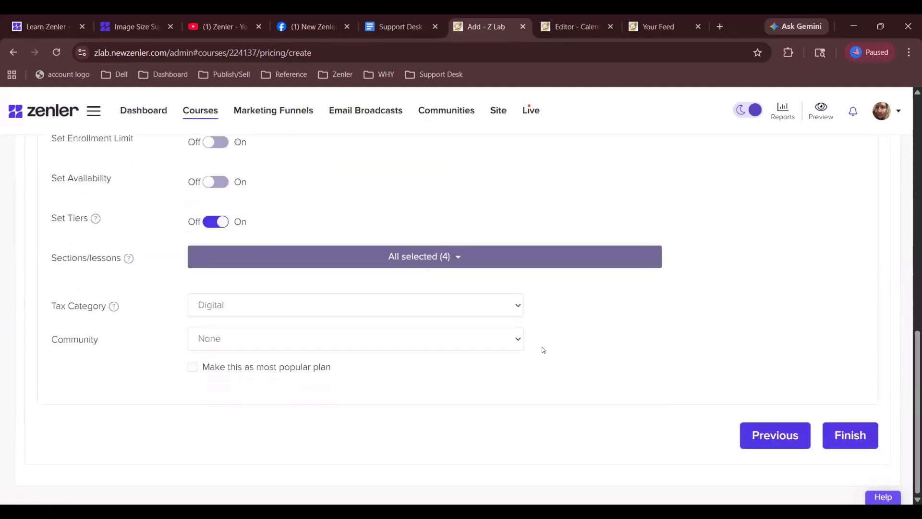
click(854, 435)
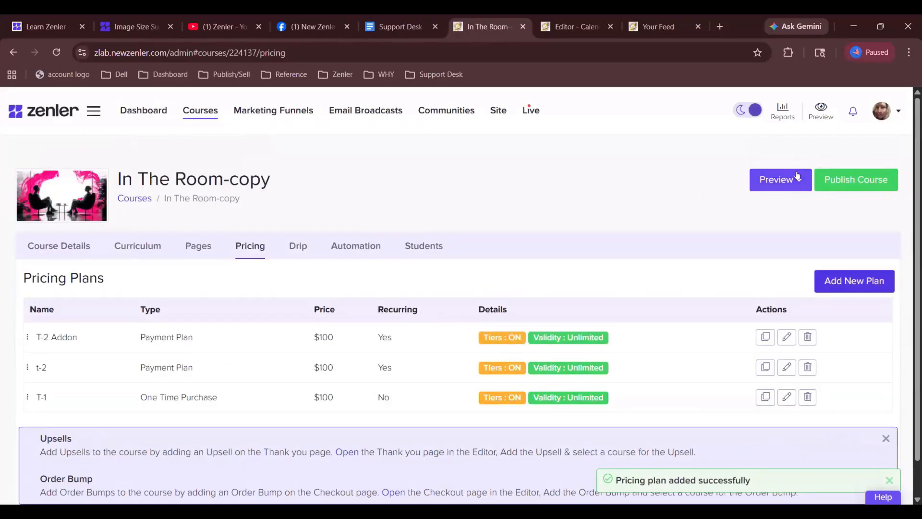
- Preview the course's sales page as a visitor and view the plans in its Course Pricing section
click(797, 178)
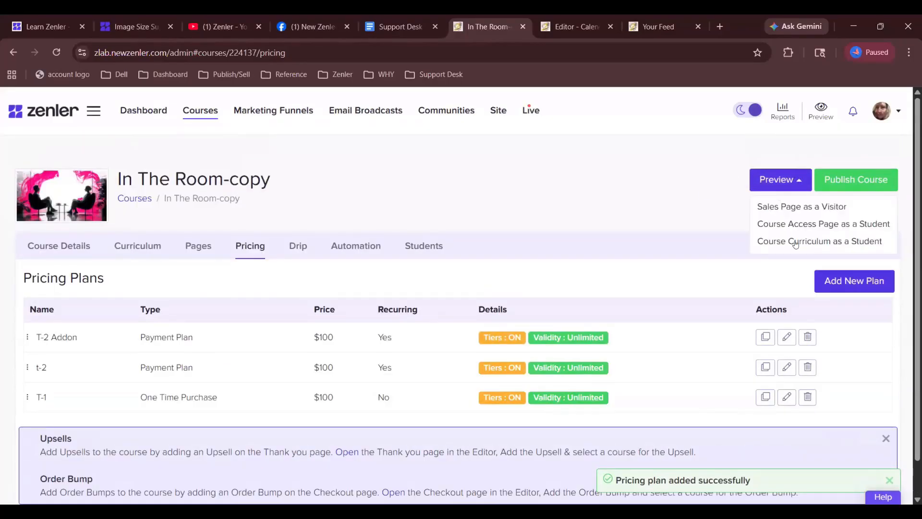
click(789, 213)
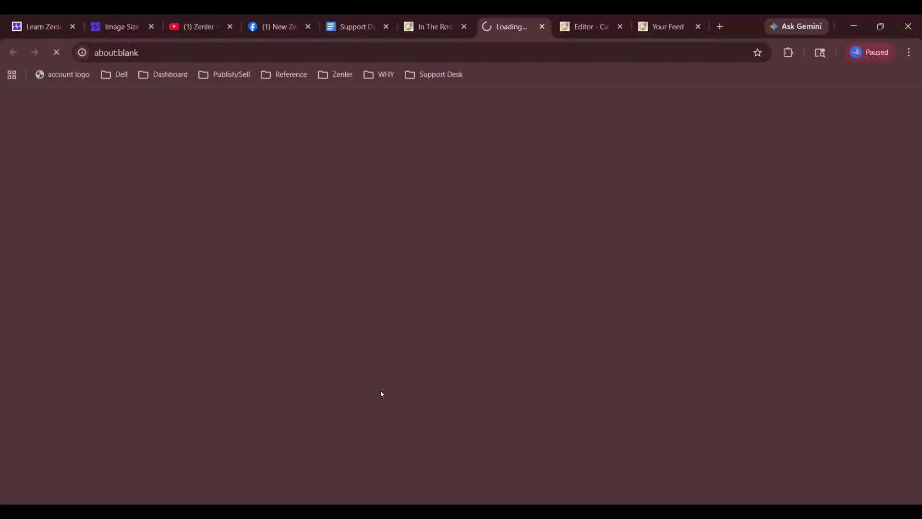
scroll(474, 388, down, 15)
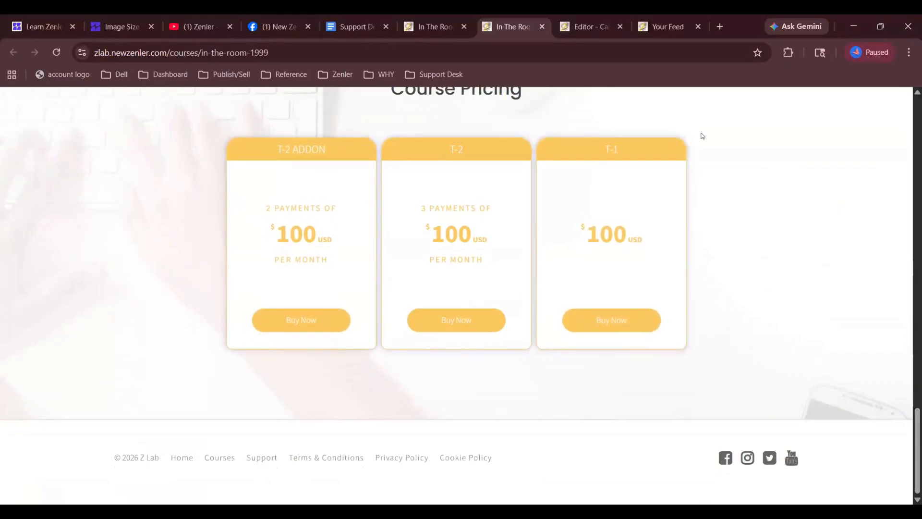
- Review the T-2 Addon plan's settings in the course admin, and return to the pricing plans without changing anything
click(427, 27)
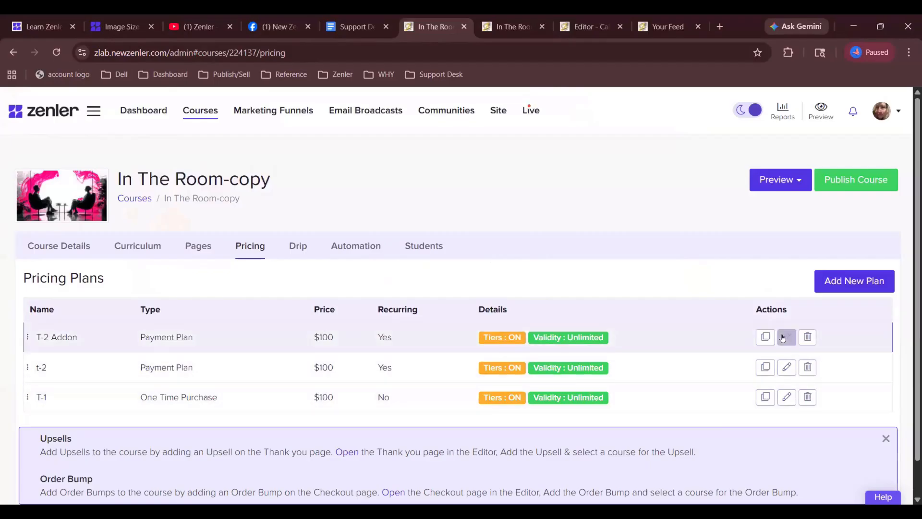
click(786, 337)
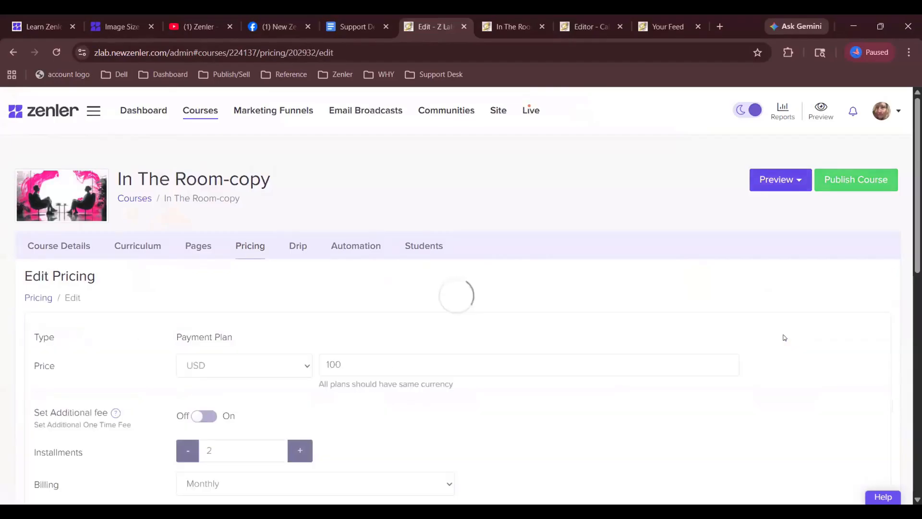
scroll(401, 317, down, 1)
scroll(401, 317, down, 6)
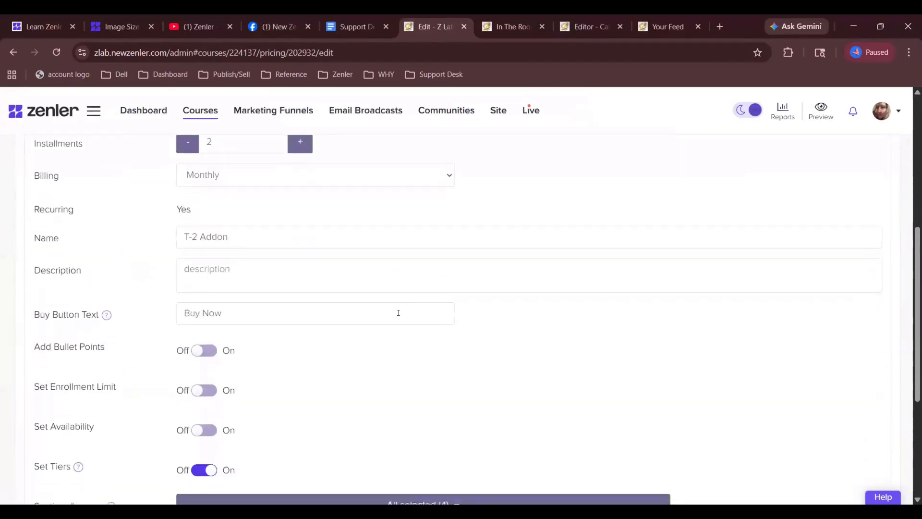
scroll(398, 313, down, 1)
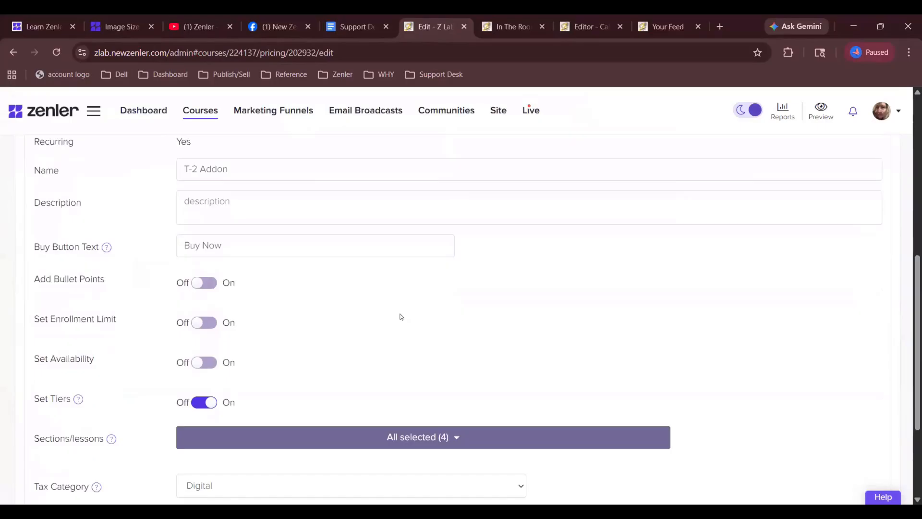
scroll(402, 316, down, 1)
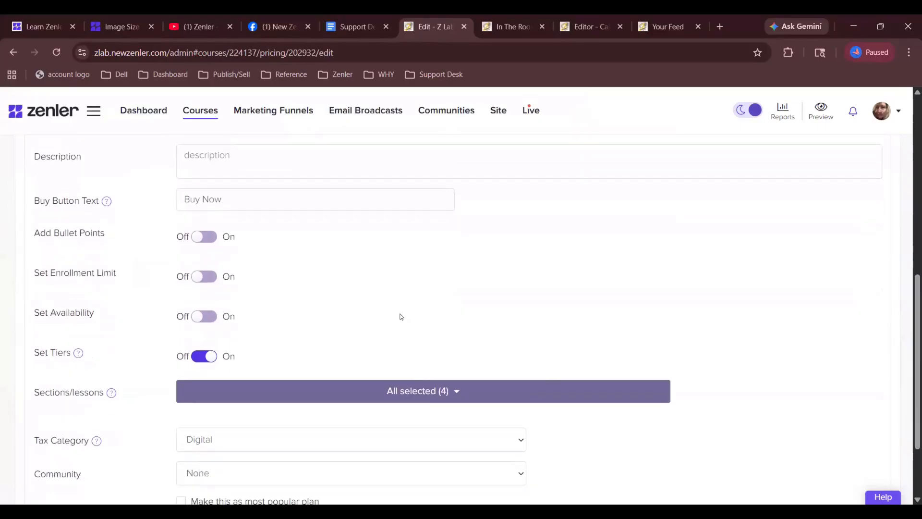
scroll(402, 317, down, 2)
scroll(402, 317, up, 2)
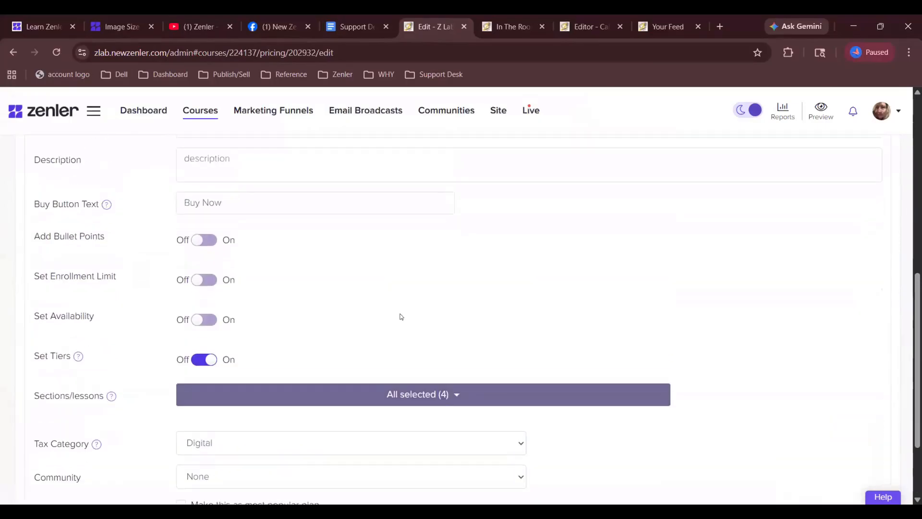
scroll(401, 317, down, 2)
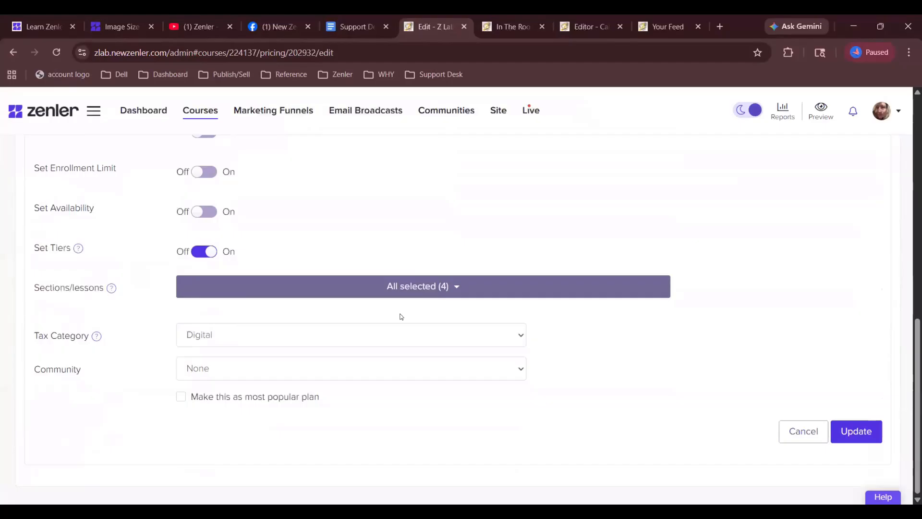
scroll(445, 405, up, 6)
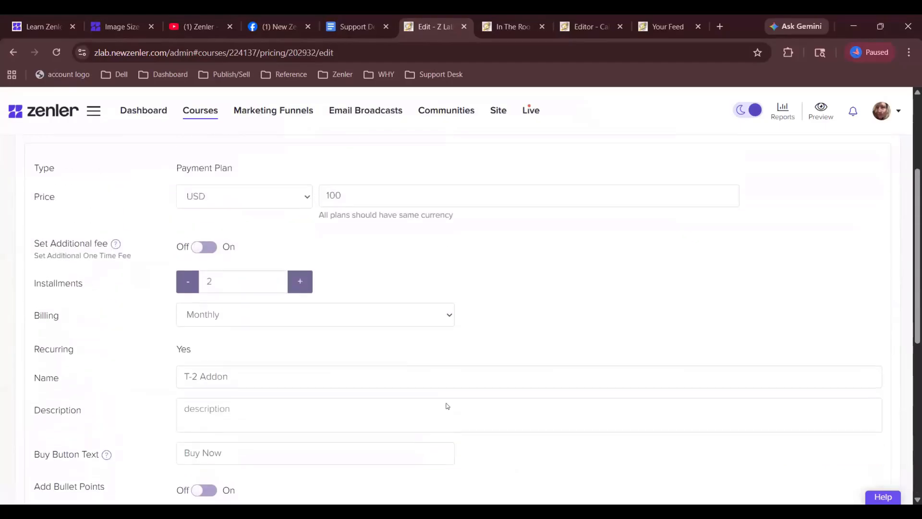
scroll(447, 406, up, 3)
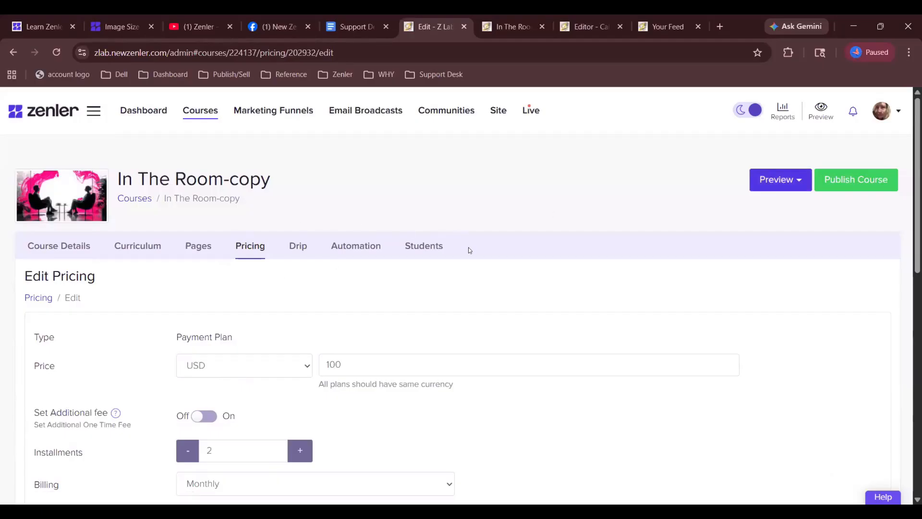
click(249, 245)
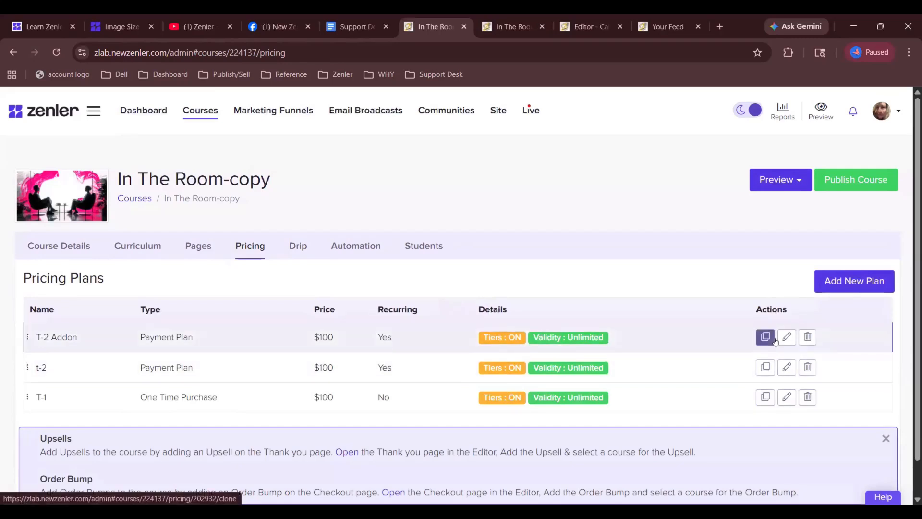
- Reopen the T-2 Addon plan for editing and examine its price, installment, availability, tier and community options
scroll(774, 341, down, 1)
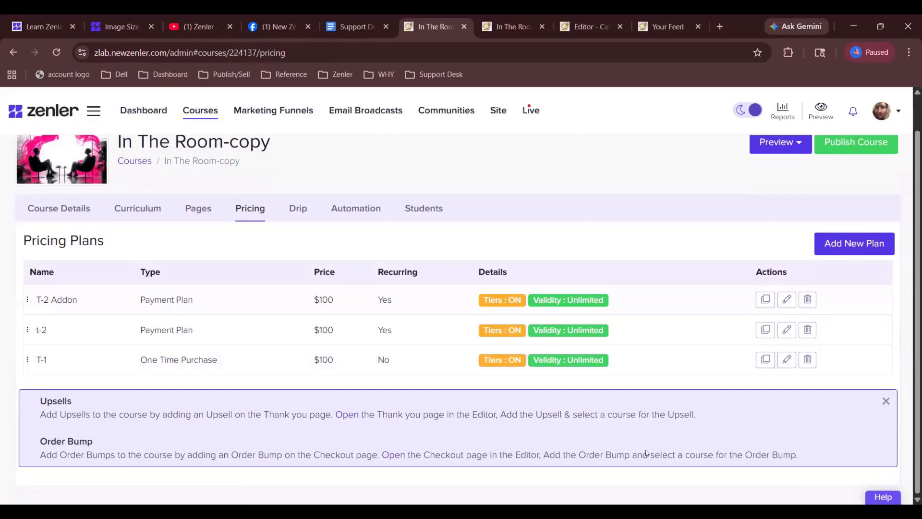
click(787, 300)
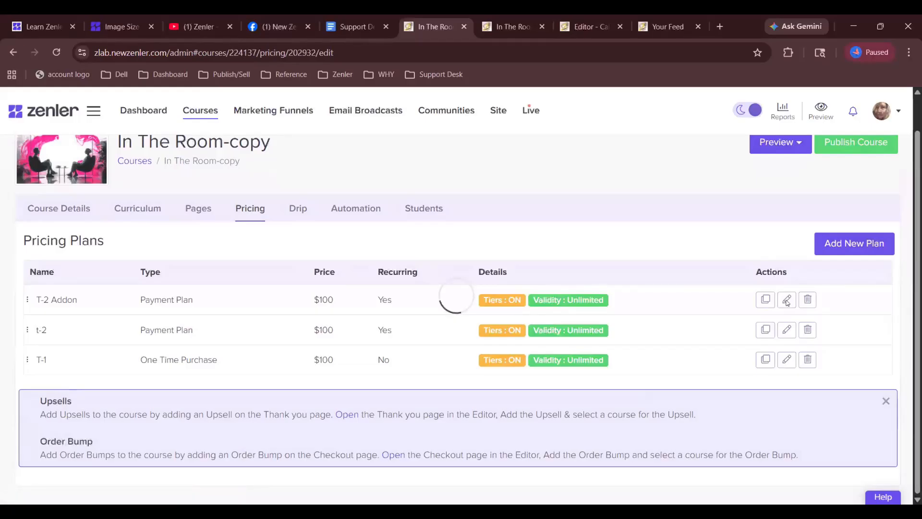
scroll(509, 327, down, 1)
scroll(509, 328, down, 2)
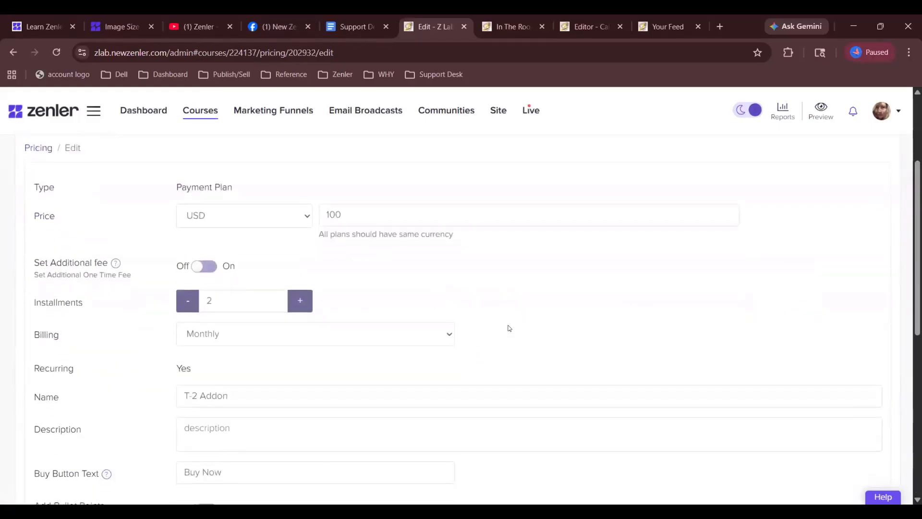
scroll(509, 328, down, 3)
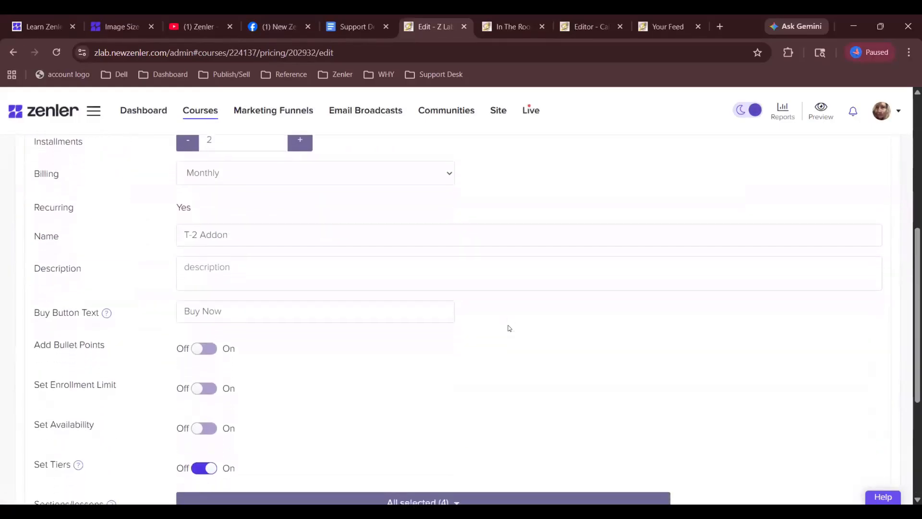
scroll(509, 328, down, 3)
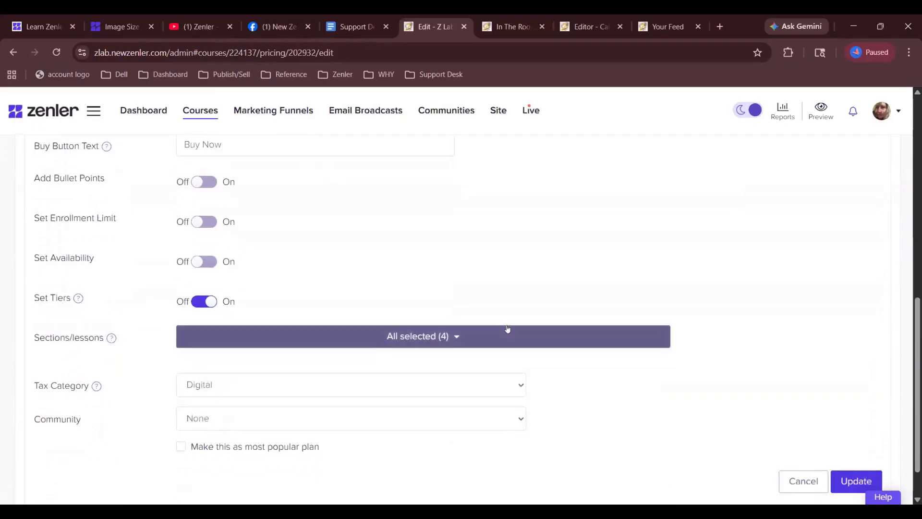
scroll(507, 329, down, 1)
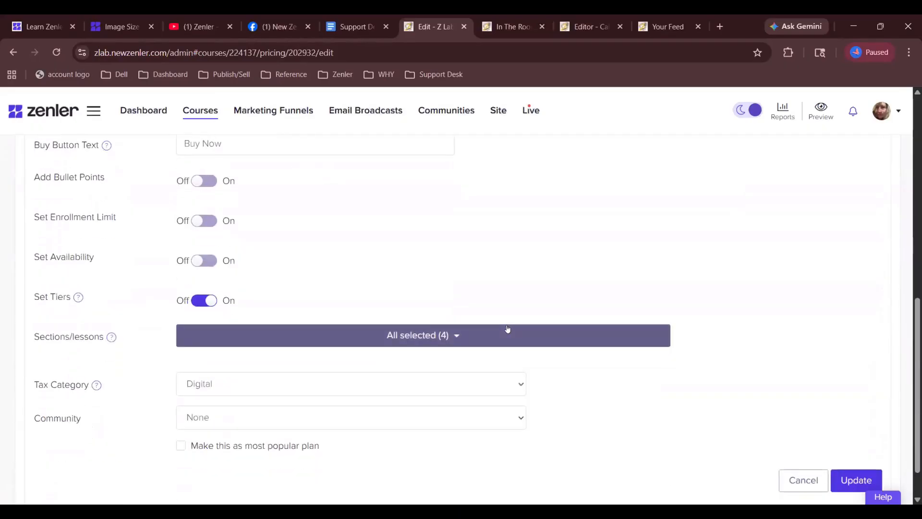
scroll(509, 328, down, 1)
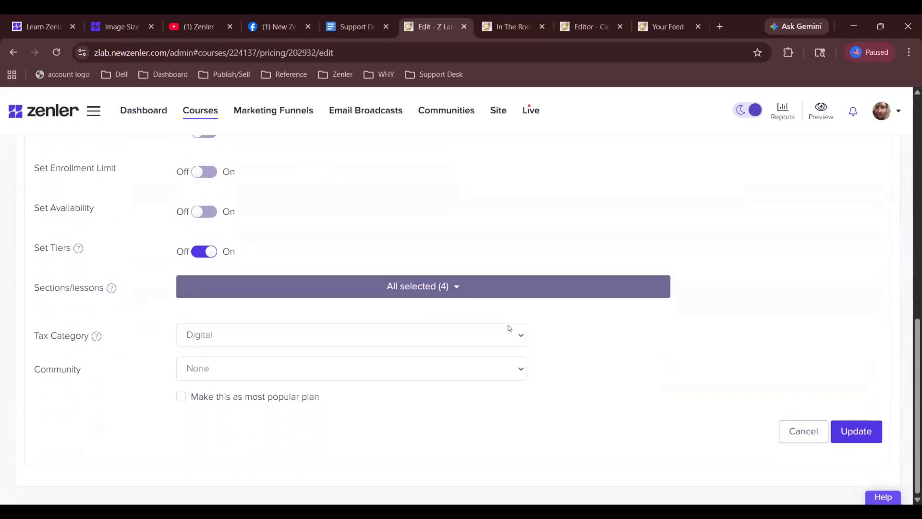
scroll(509, 328, up, 2)
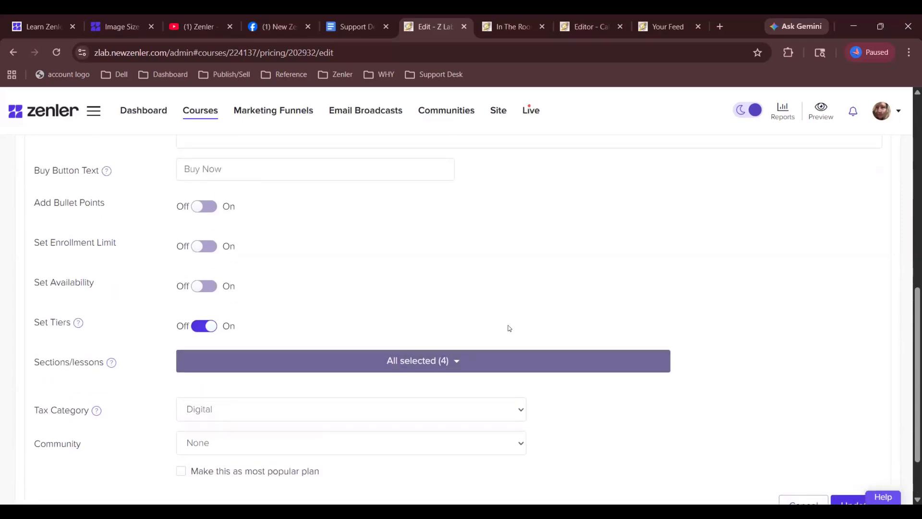
scroll(509, 328, up, 5)
scroll(508, 328, up, 2)
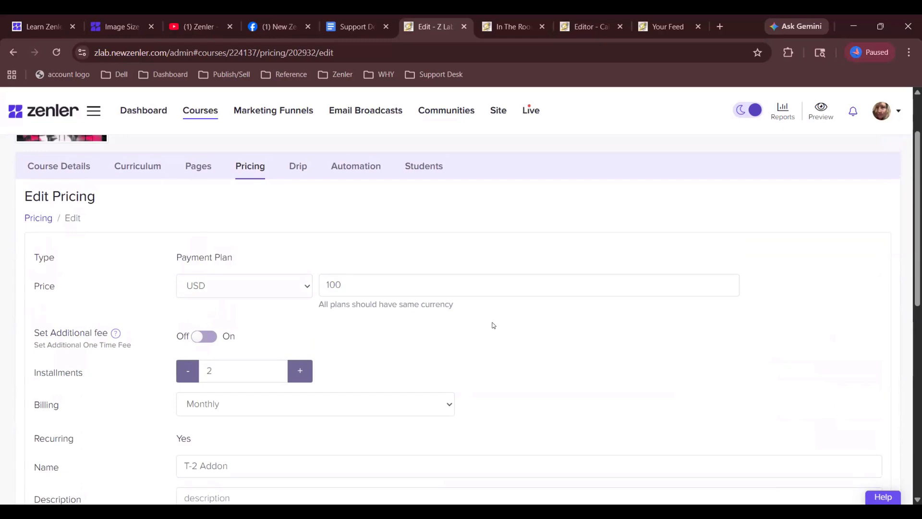
scroll(494, 326, down, 3)
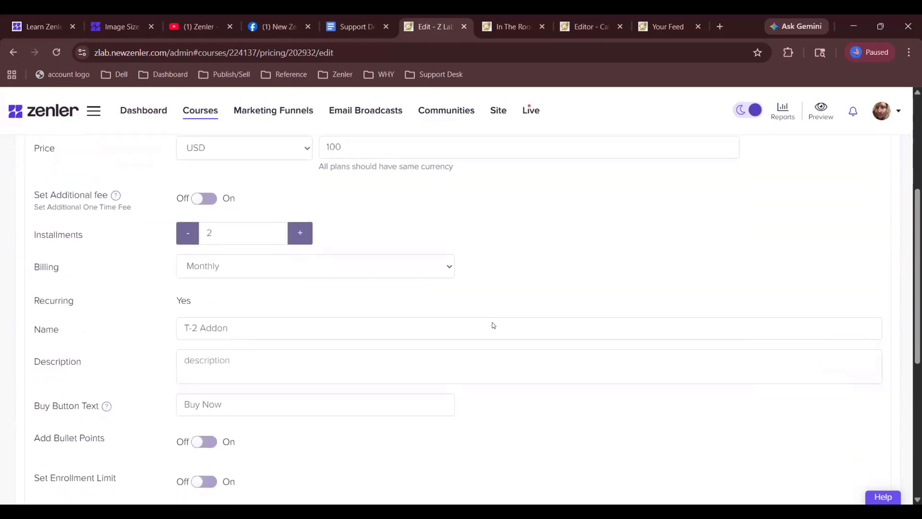
- Review the T-2 Addon payment plan's settings and return to the course's list of pricing plans
scroll(493, 326, up, 5)
scroll(493, 325, down, 3)
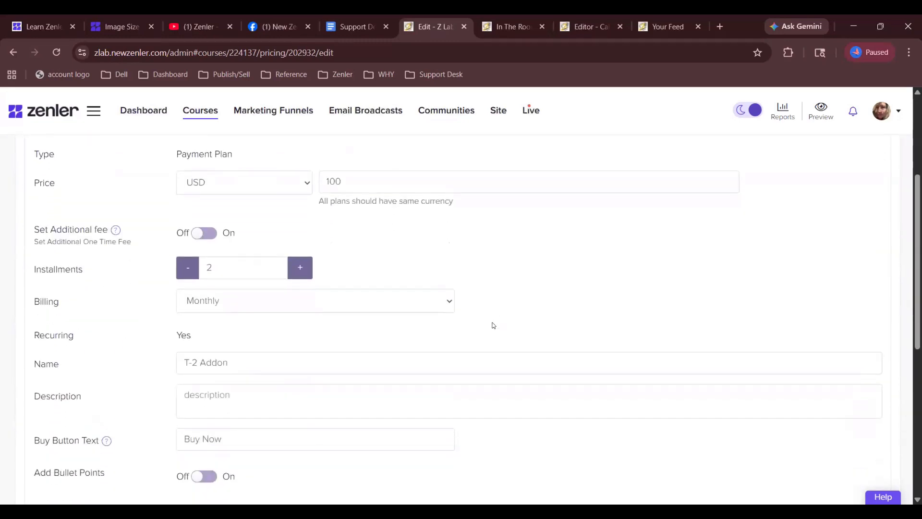
scroll(493, 326, up, 4)
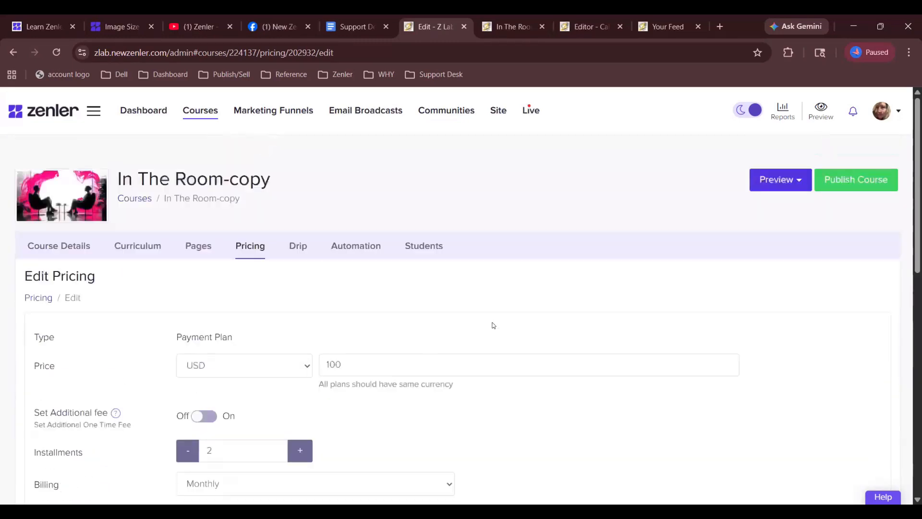
click(251, 250)
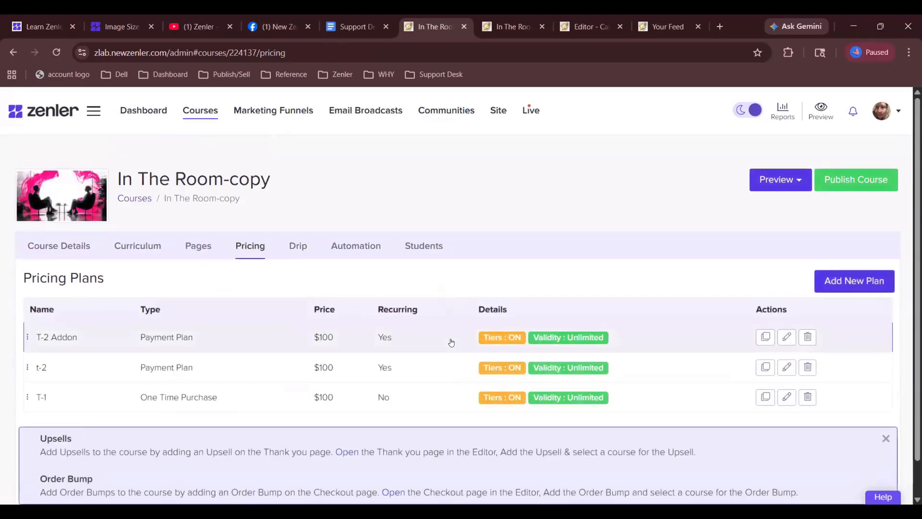
scroll(451, 343, down, 1)
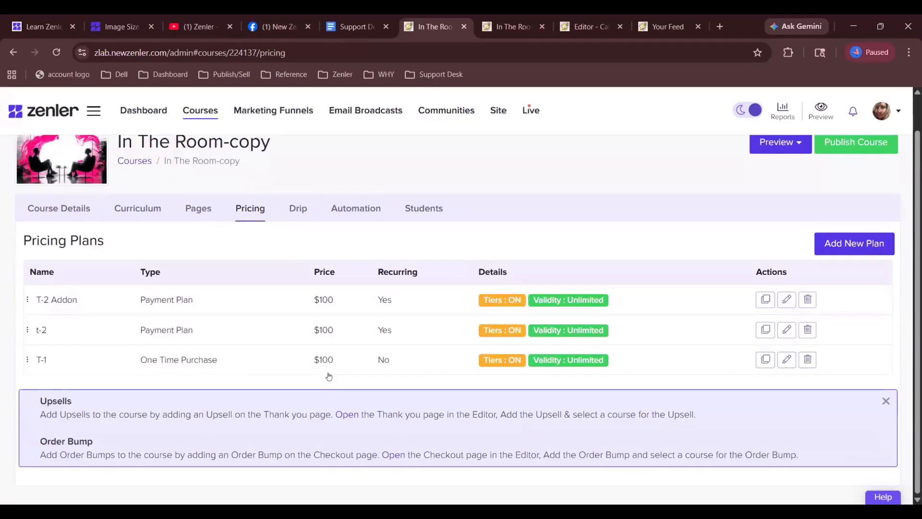
scroll(328, 376, up, 1)
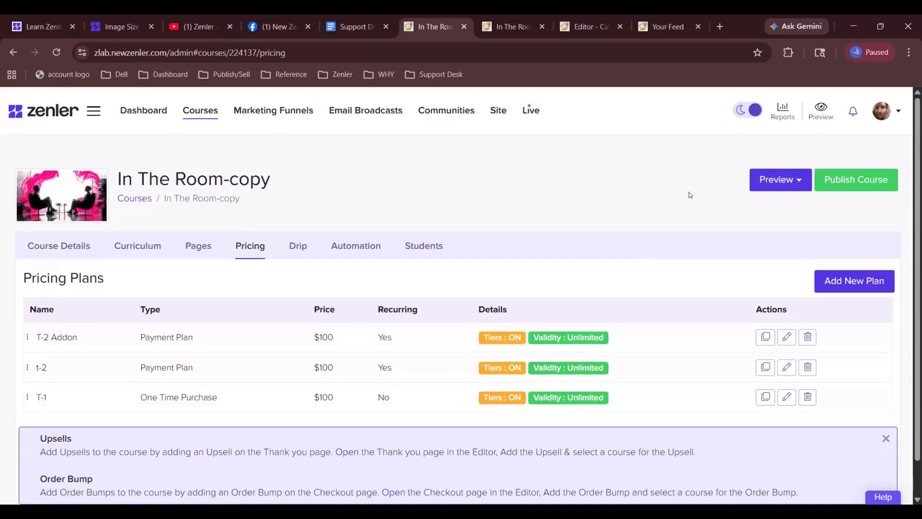
- Preview the course's sales page as a visitor and examine its Course Pricing section
click(788, 183)
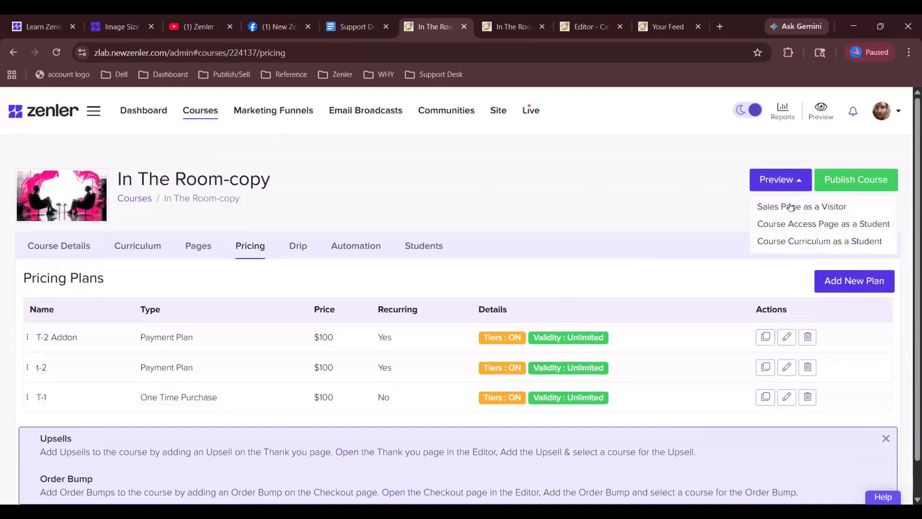
click(791, 207)
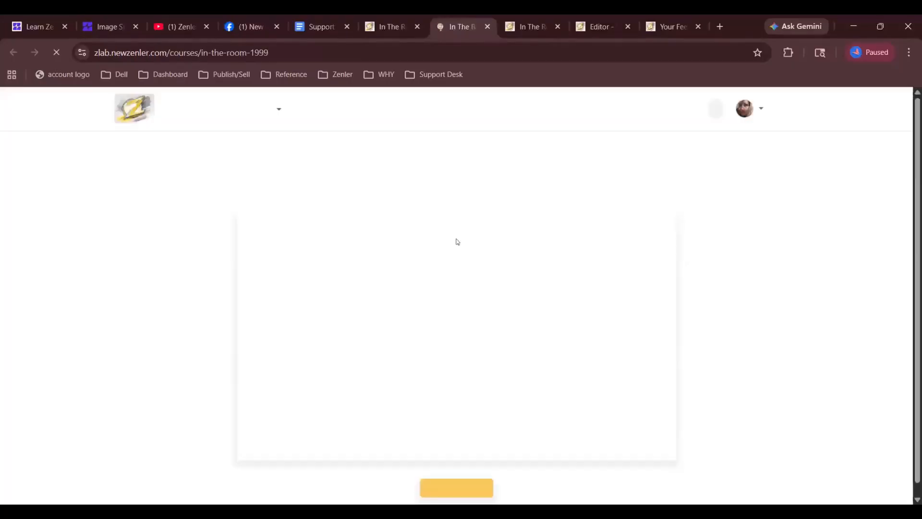
scroll(489, 278, down, 15)
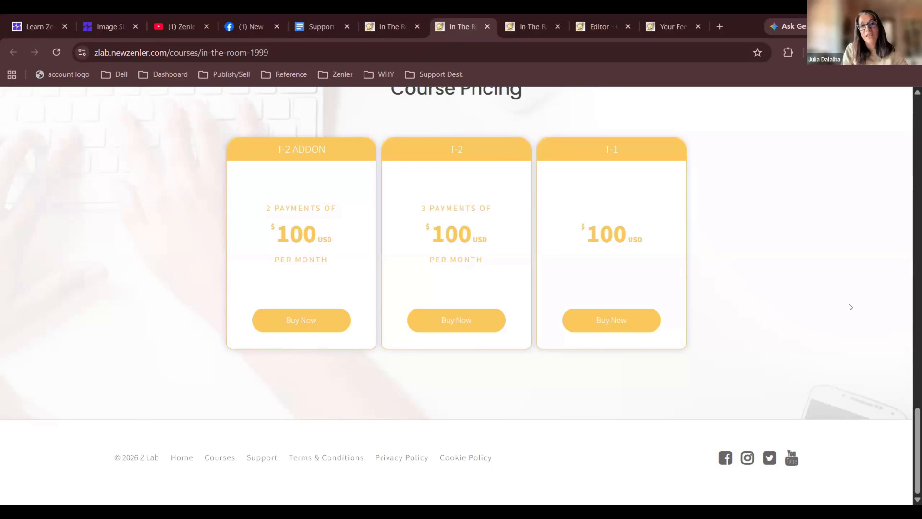
scroll(850, 306, up, 10)
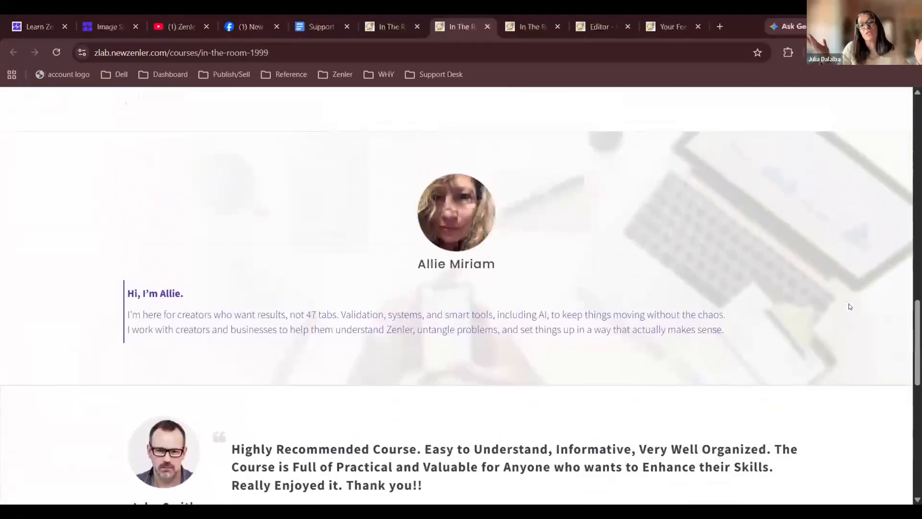
scroll(850, 306, down, 10)
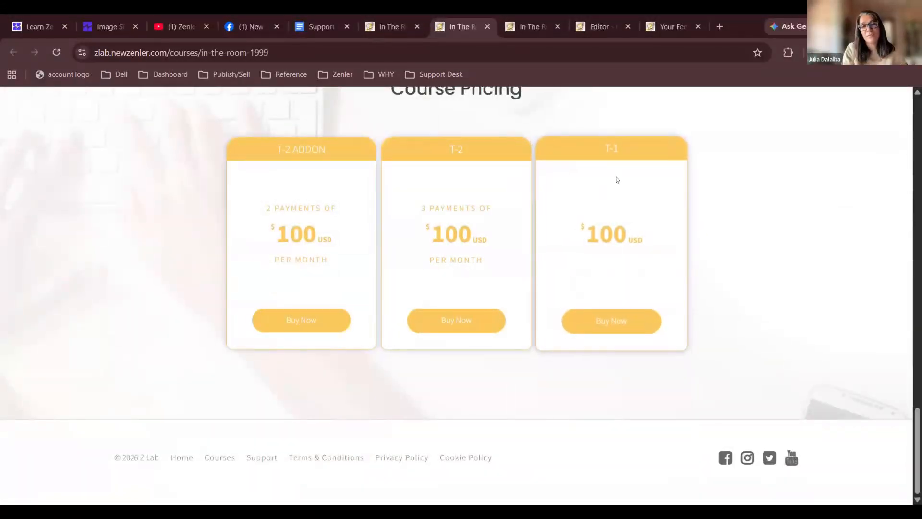
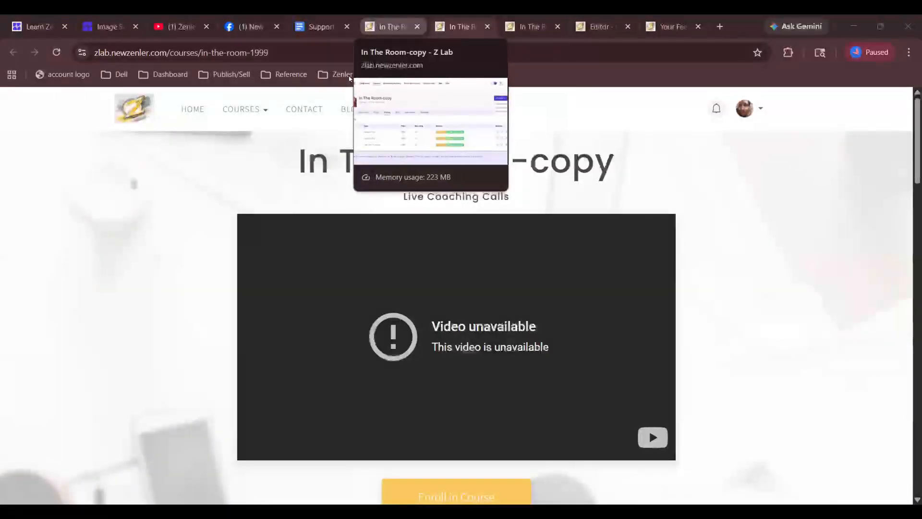
- Return to the course admin and open the In The Room-copy course's sales page in the page editor
click(390, 26)
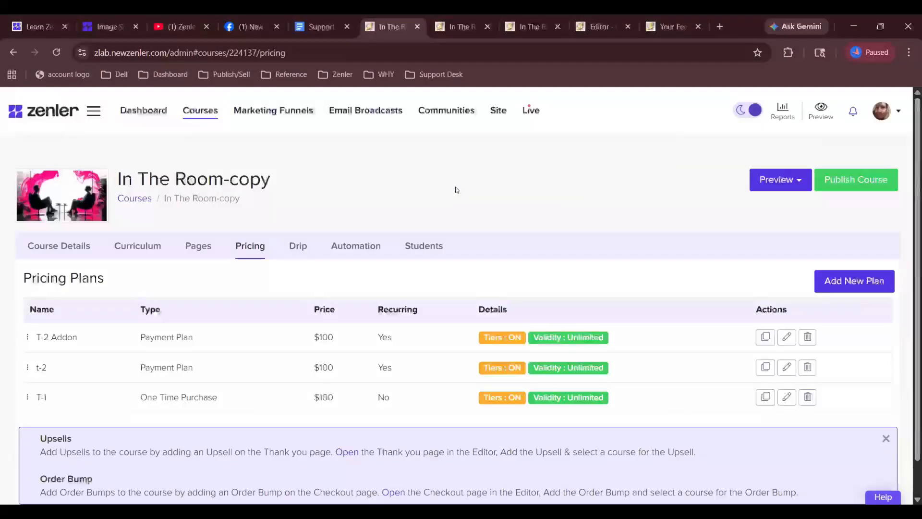
click(194, 112)
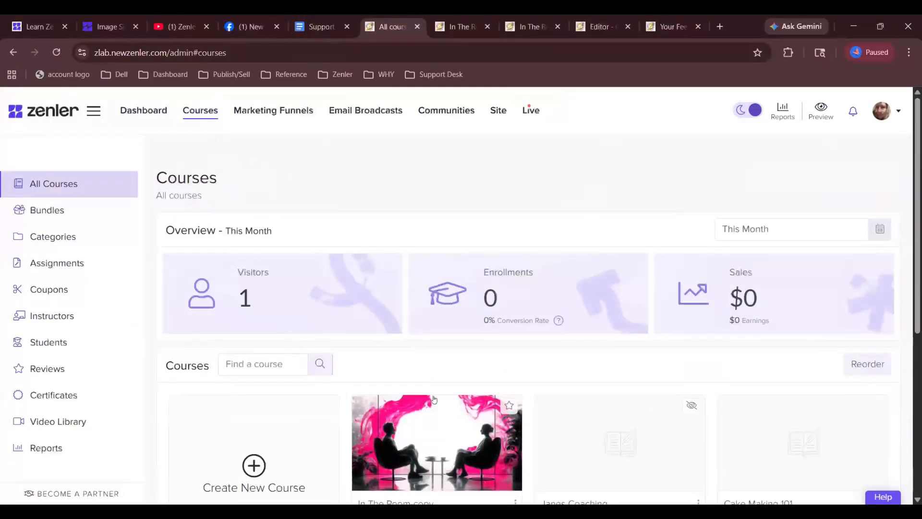
click(442, 414)
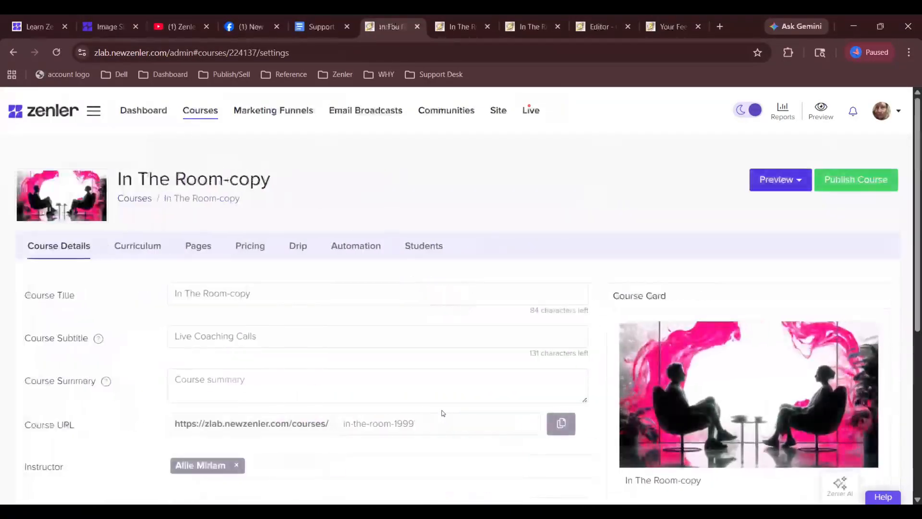
scroll(442, 413, down, 5)
scroll(441, 412, up, 5)
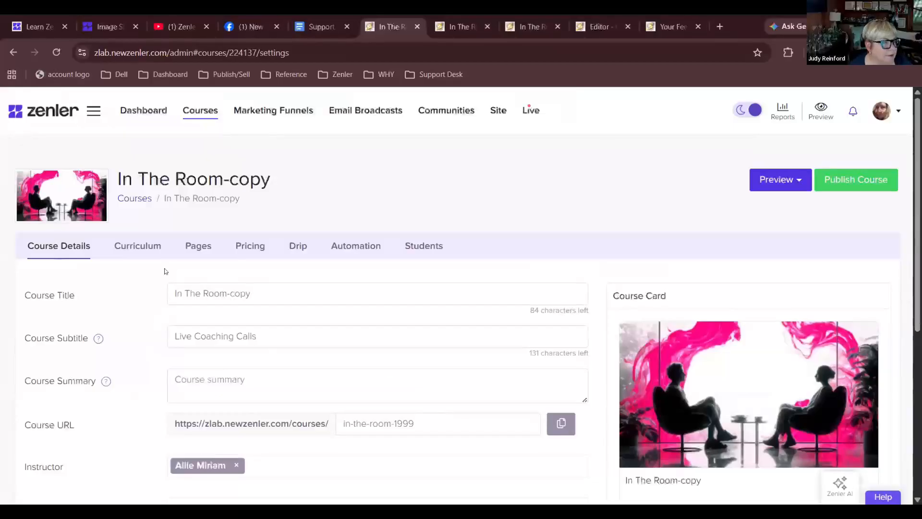
click(198, 246)
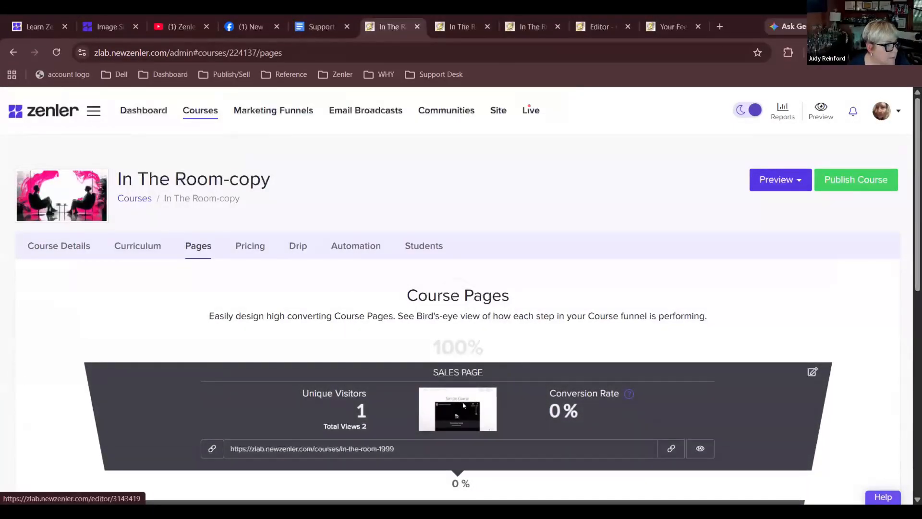
click(464, 406)
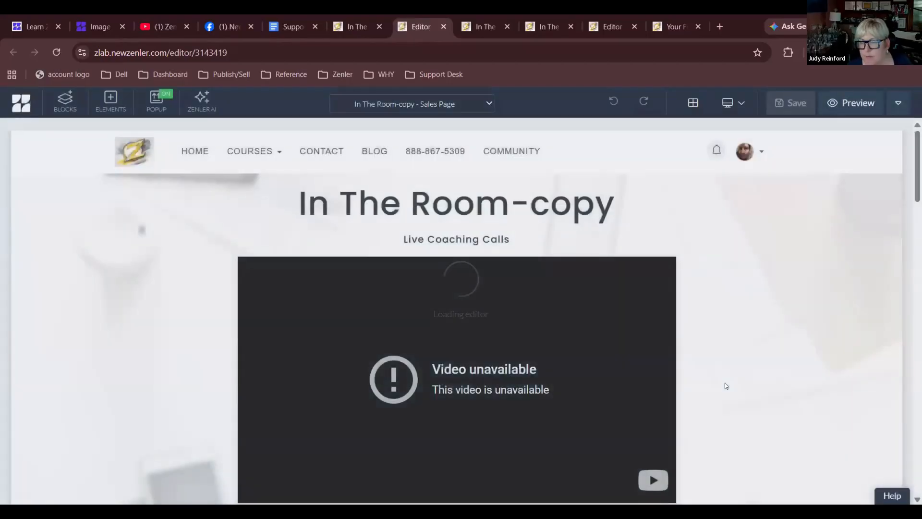
- Open the Enroll in Course button's settings and examine its style options and button design presets
scroll(725, 386, down, 8)
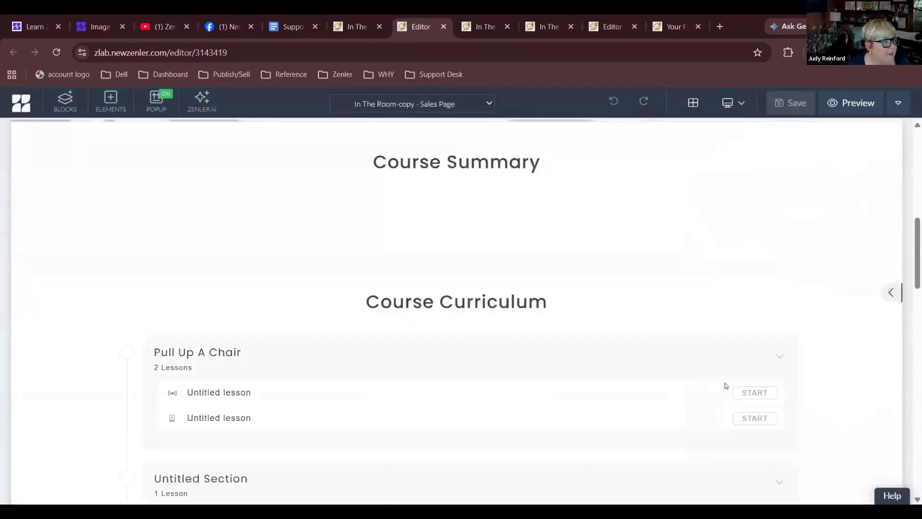
scroll(726, 385, up, 5)
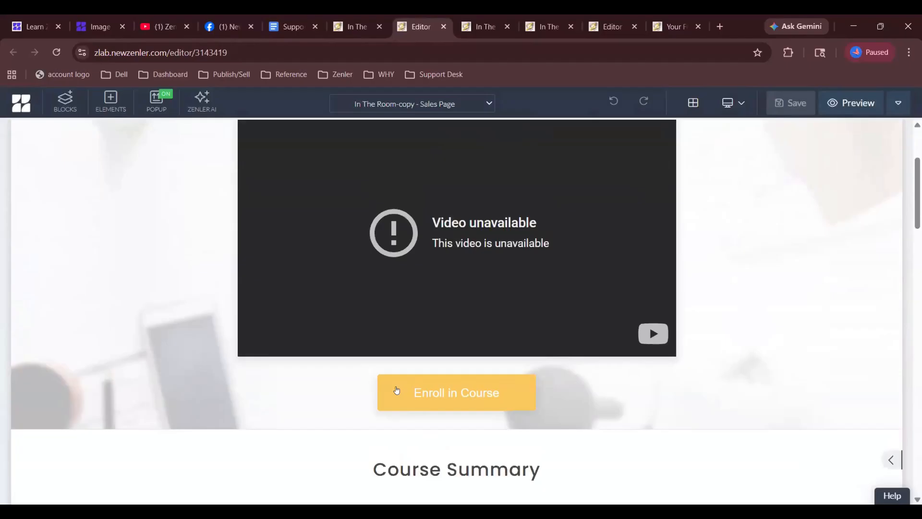
click(387, 382)
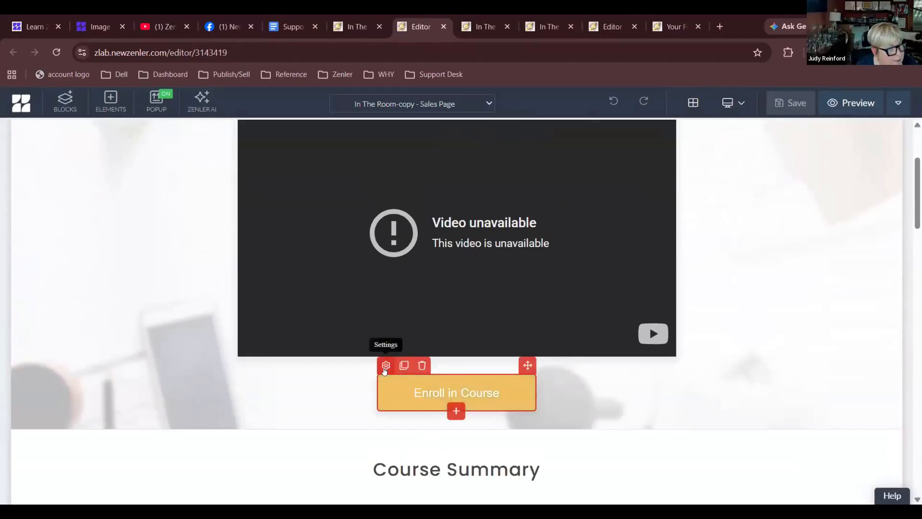
click(385, 368)
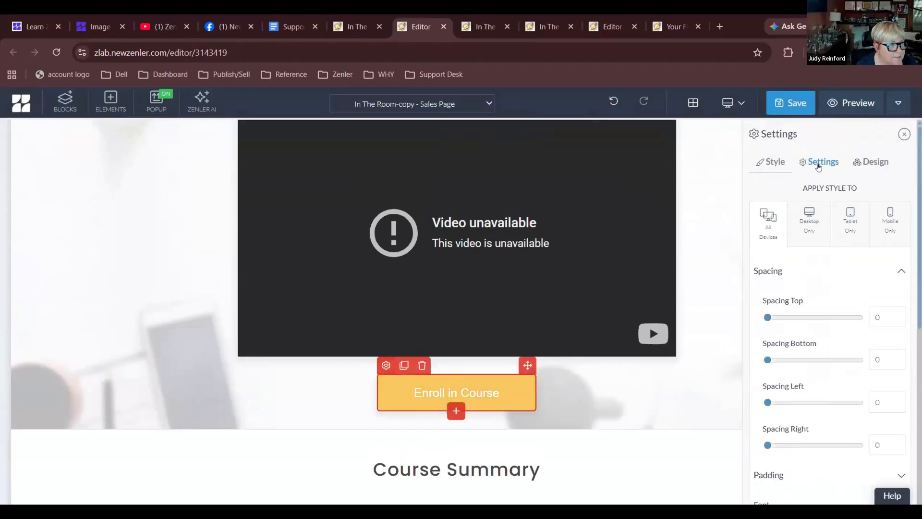
click(818, 164)
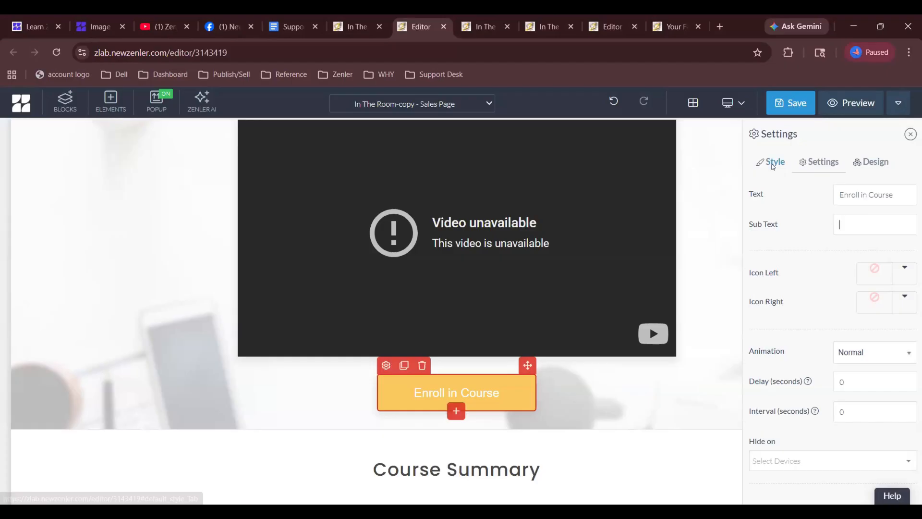
click(772, 166)
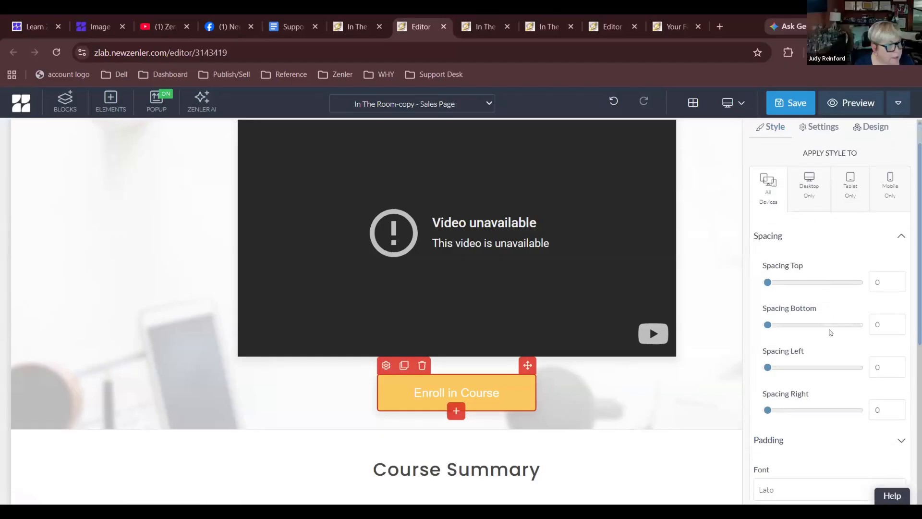
scroll(830, 332, down, 5)
scroll(830, 333, down, 3)
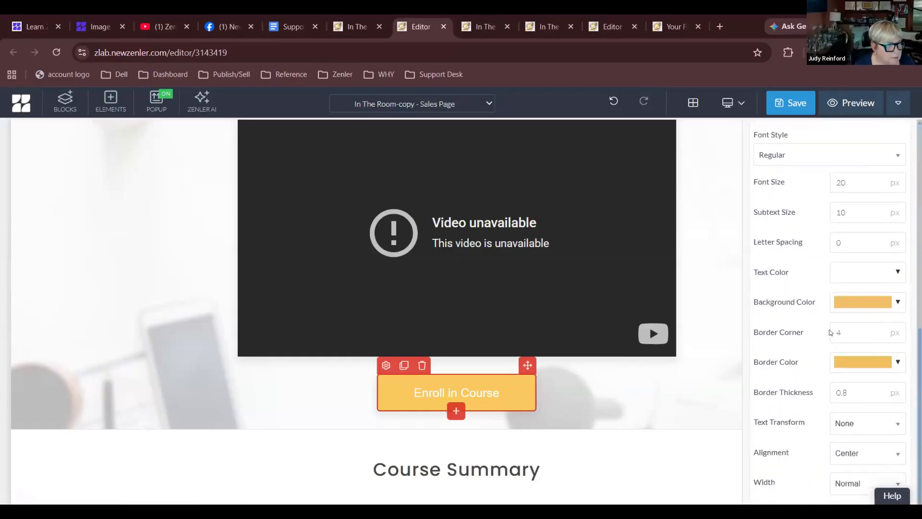
scroll(829, 330, up, 8)
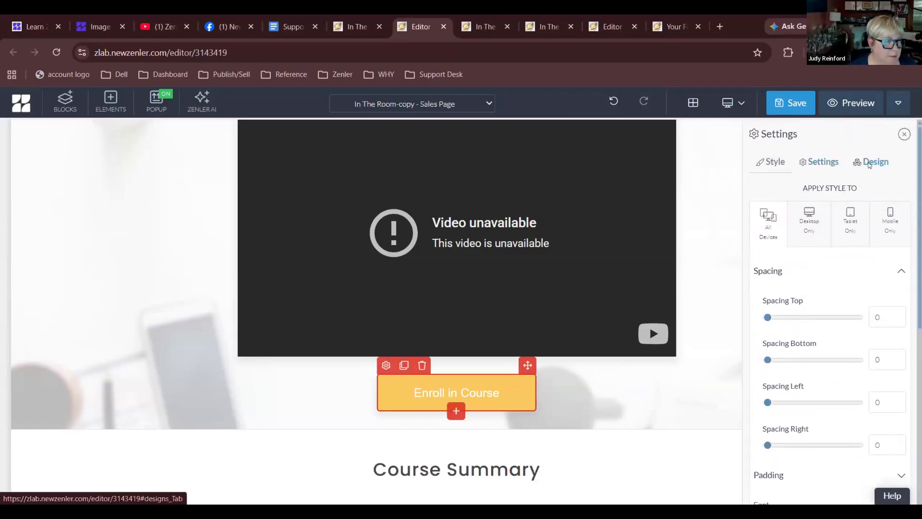
click(868, 163)
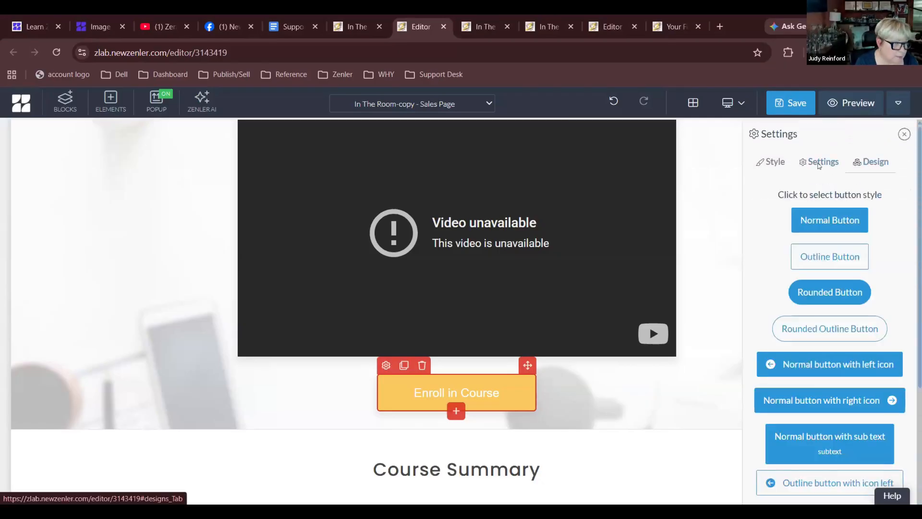
- Check the Enroll in Course button's text, animation and device-hiding options for a link action
click(819, 164)
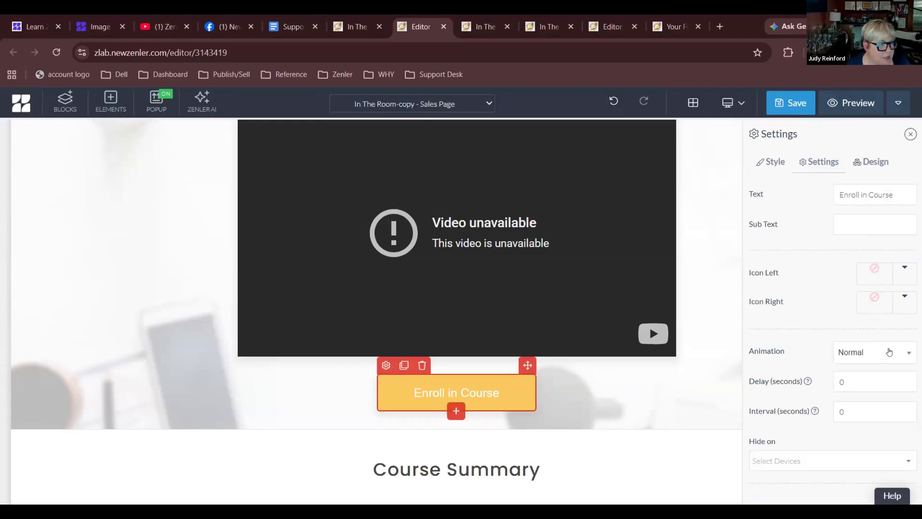
click(889, 352)
click(889, 352)
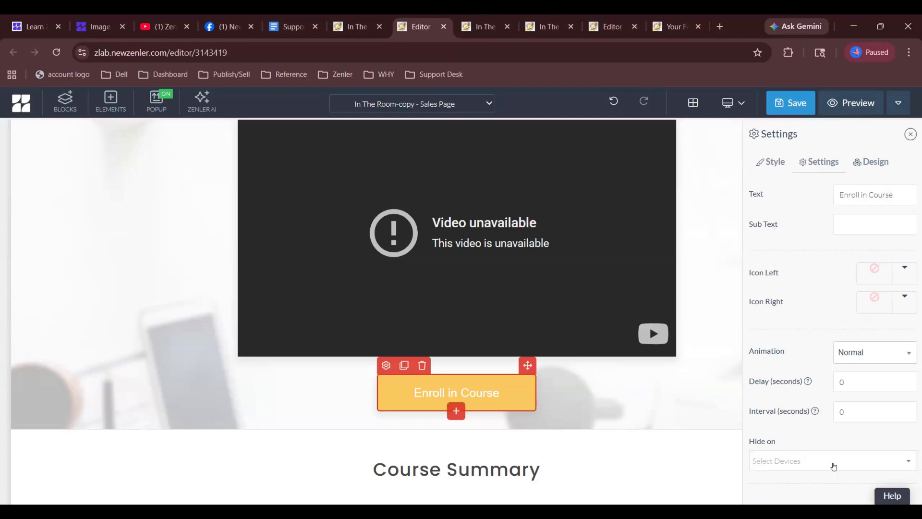
click(833, 466)
click(833, 466)
click(833, 467)
click(812, 317)
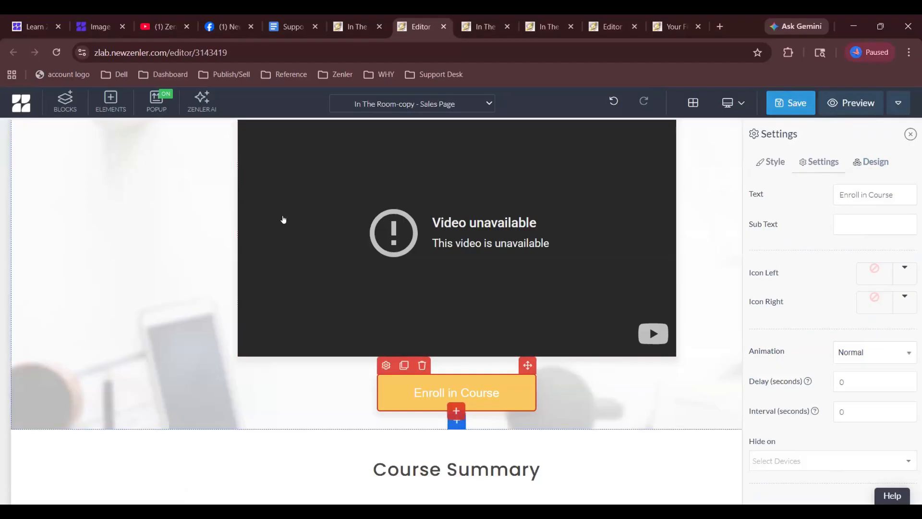
- Add a Button element directly below the Enroll in Course button on the sales page
scroll(405, 250, up, 1)
scroll(405, 251, up, 2)
scroll(405, 252, down, 7)
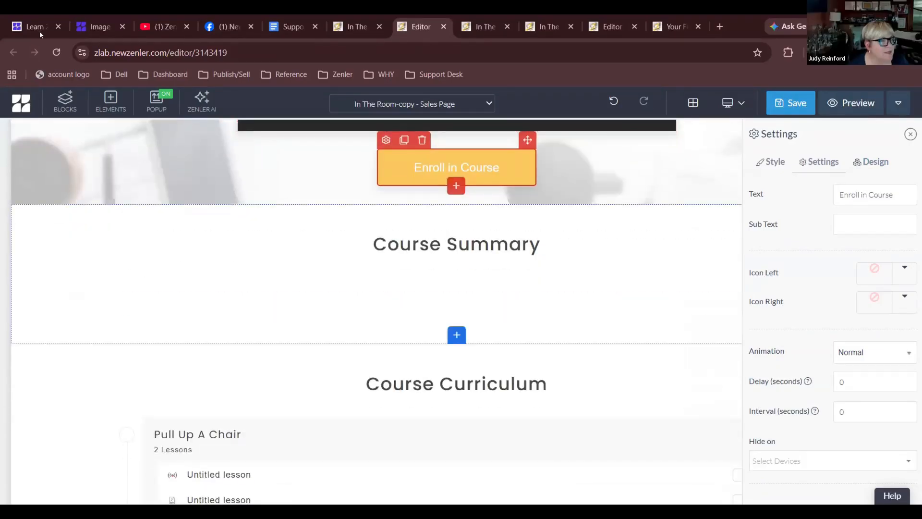
click(65, 110)
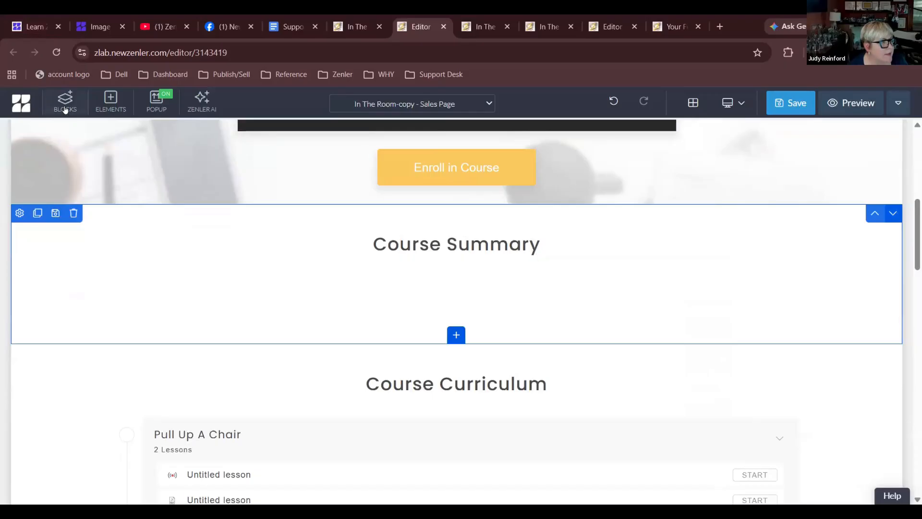
click(392, 159)
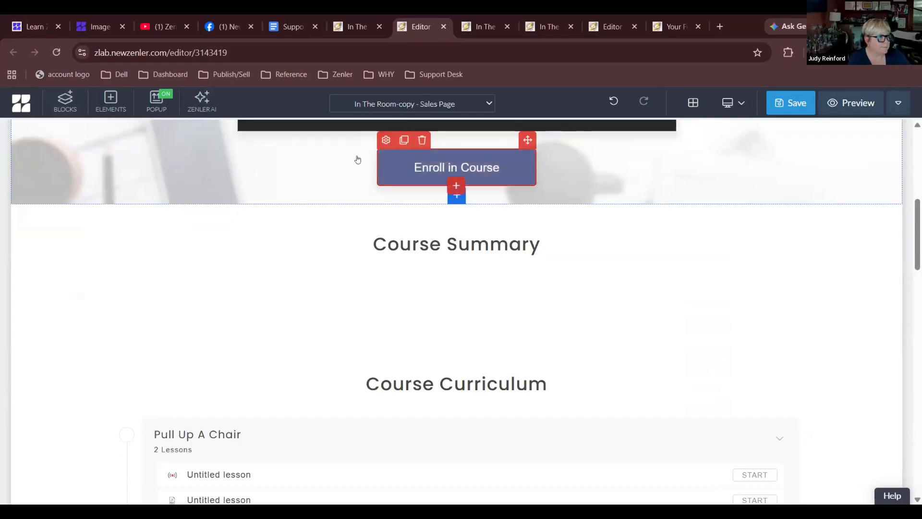
click(107, 99)
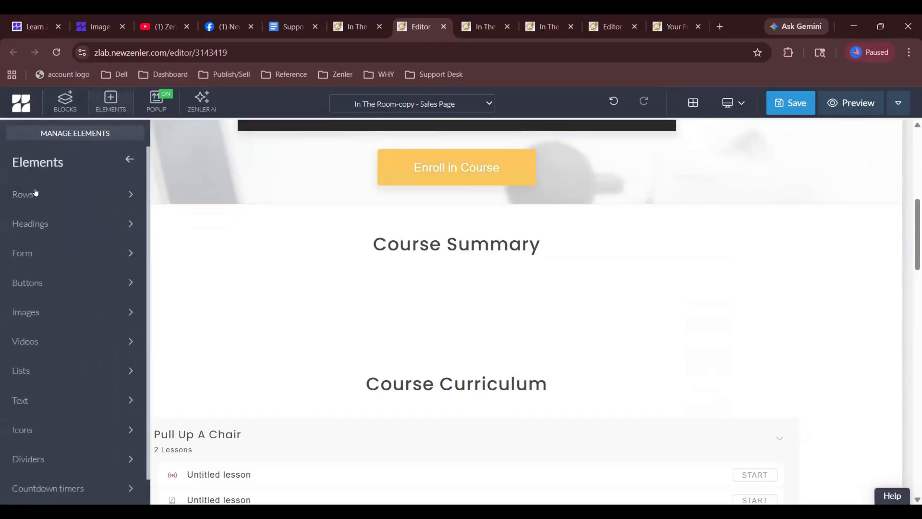
click(49, 281)
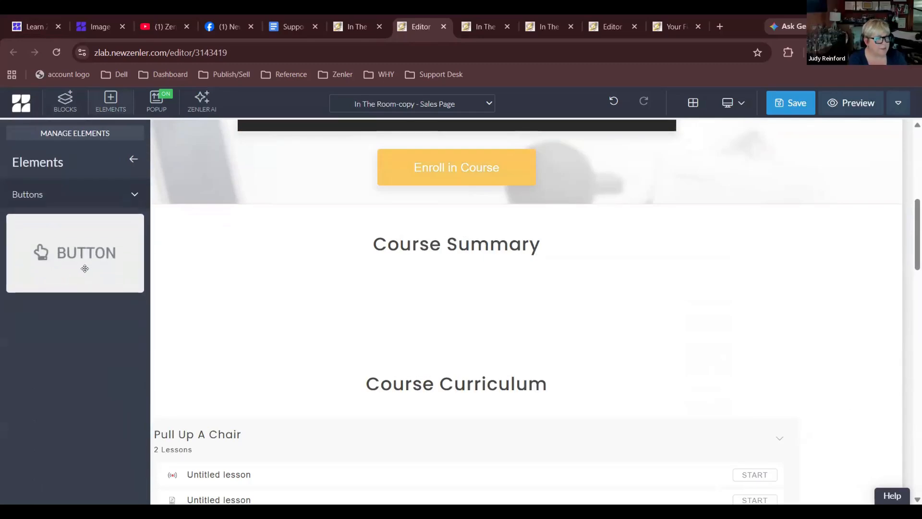
drag(87, 274, 420, 224)
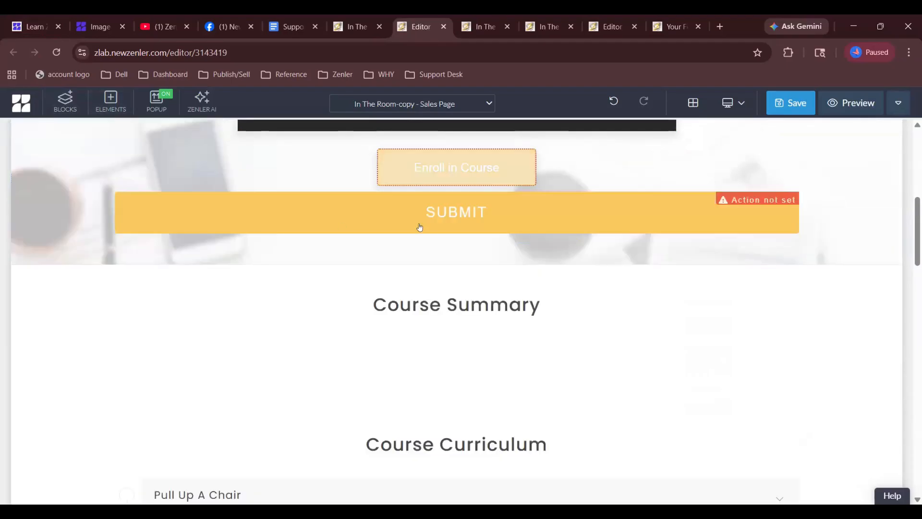
- Open the new Submit button's style settings and set its width to Normal
mouse_move(121, 183)
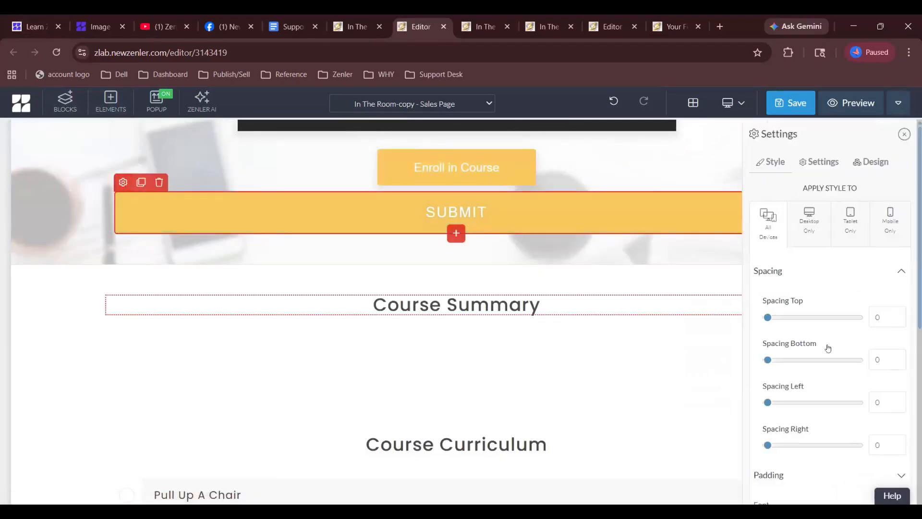
scroll(827, 347, down, 5)
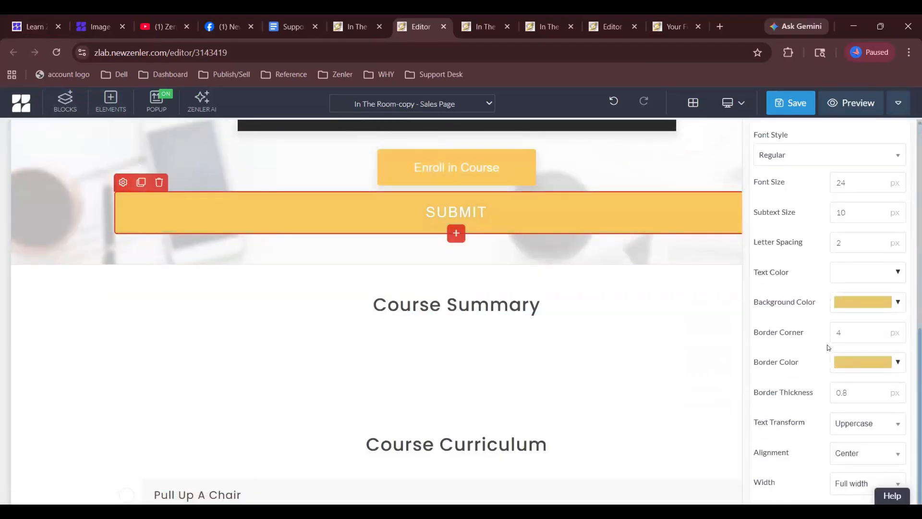
click(851, 480)
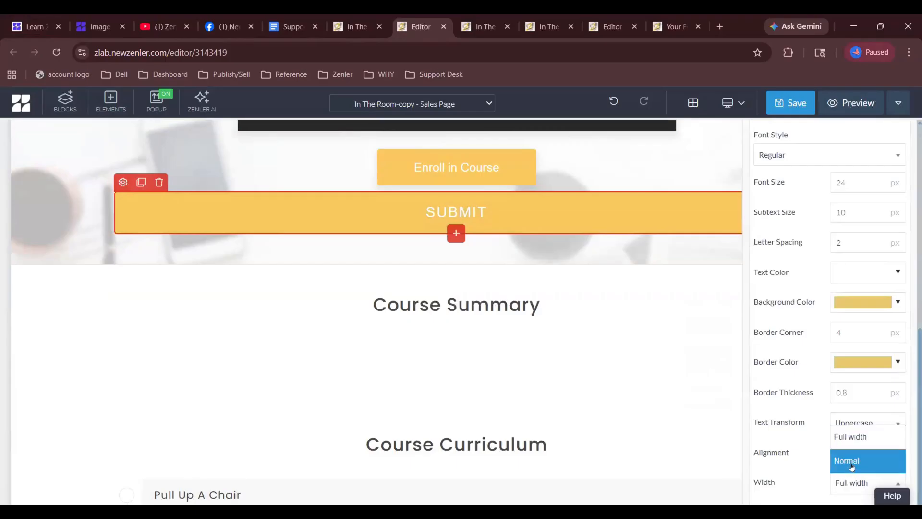
click(853, 462)
scroll(794, 249, up, 6)
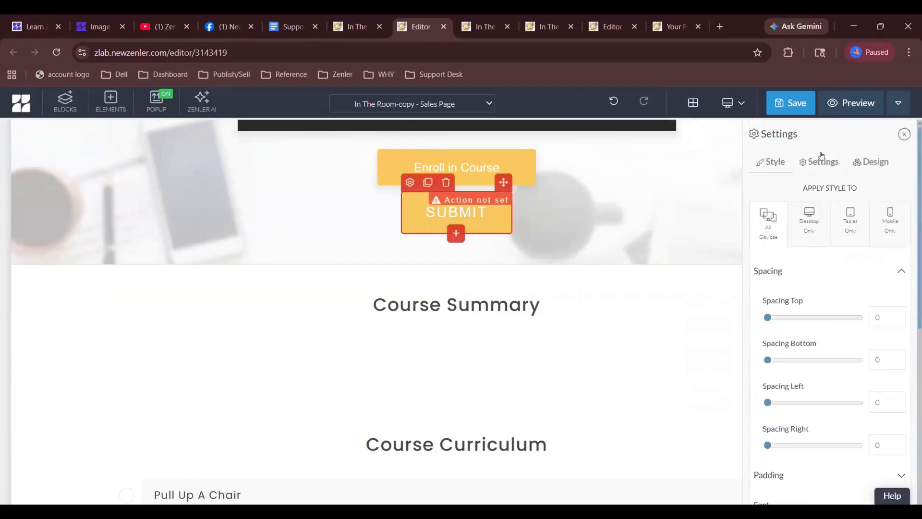
- Set the Submit button's action to Go to Link
click(822, 159)
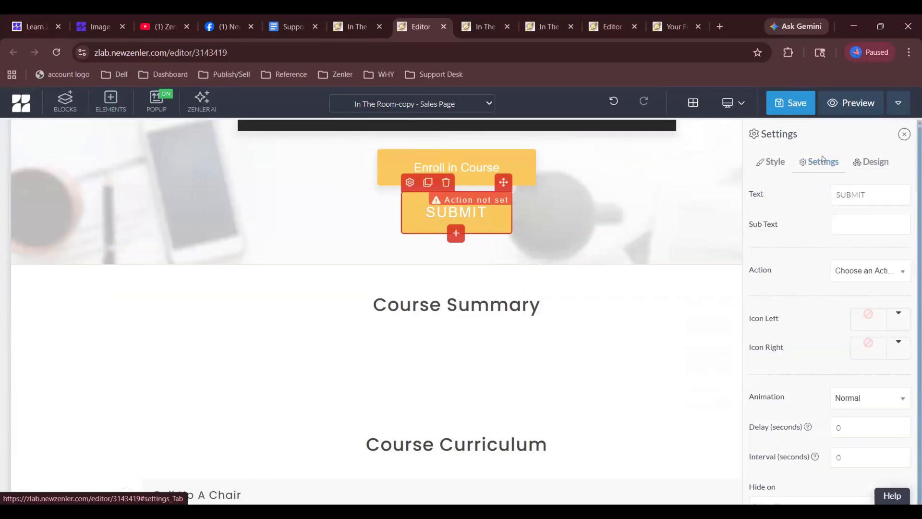
click(865, 272)
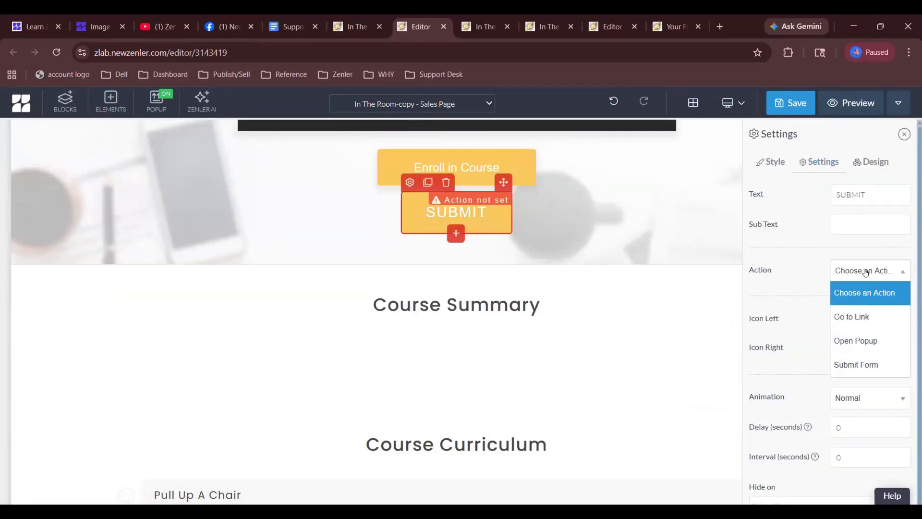
click(865, 318)
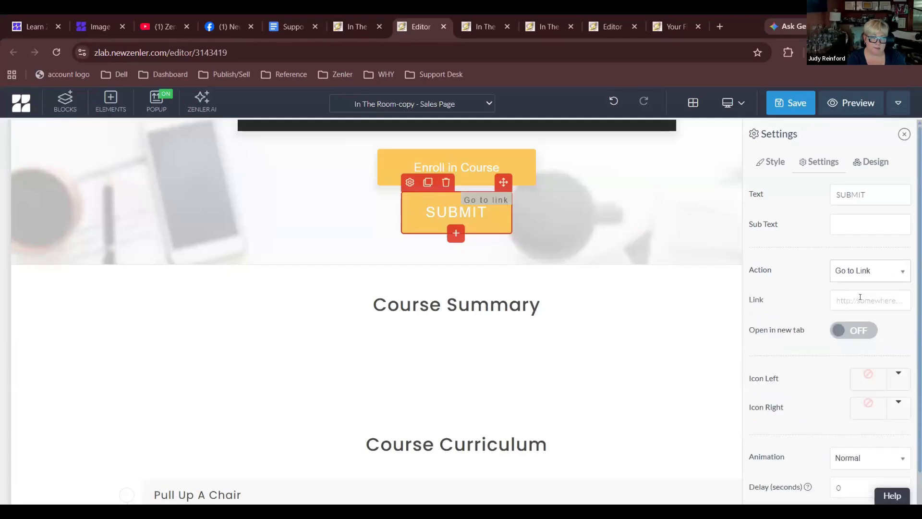
scroll(693, 266, up, 3)
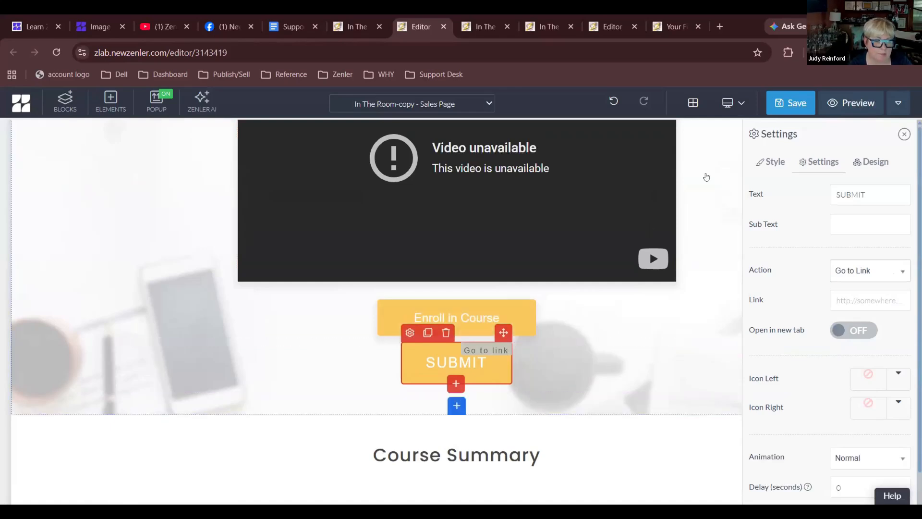
- Accept the sales page's SEO settings with the title In The Room-copy and save the page
key(ctrl+s)
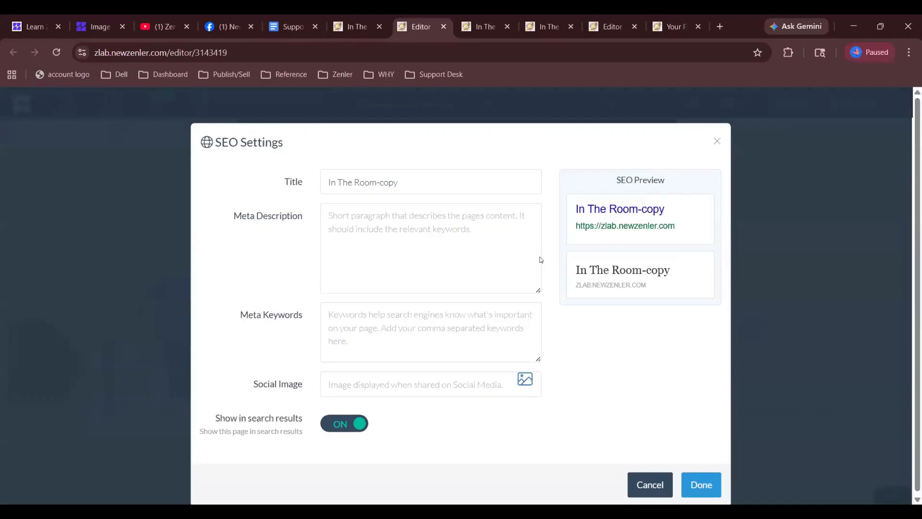
click(695, 481)
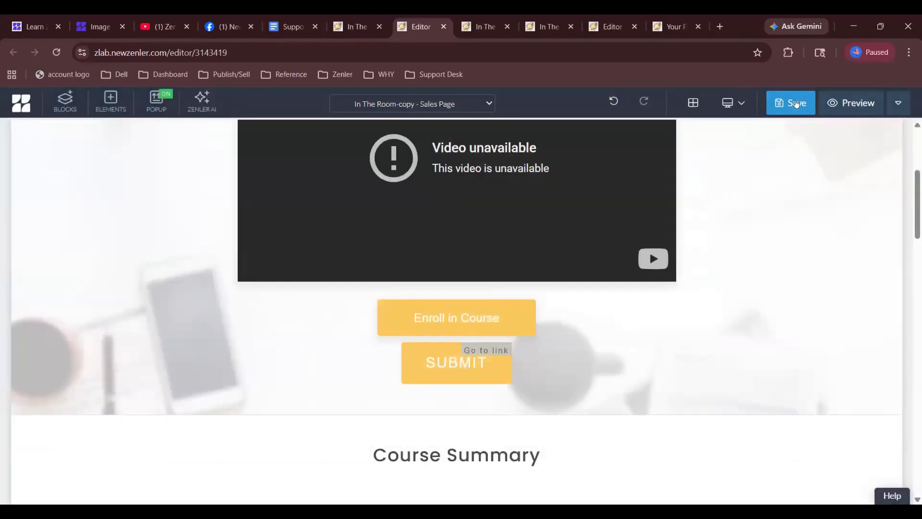
click(790, 103)
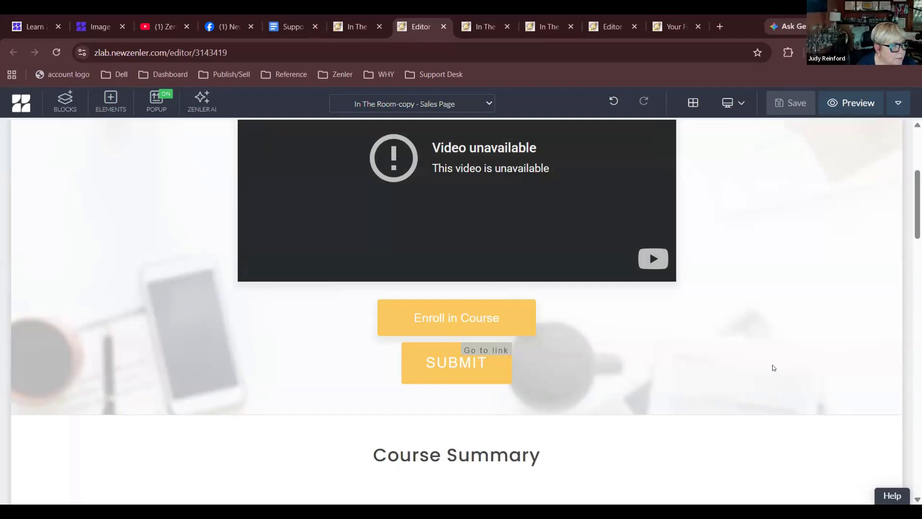
- Open the settings of the sales page's In The Room-copy hero block and examine its background and branding style options
scroll(772, 366, up, 4)
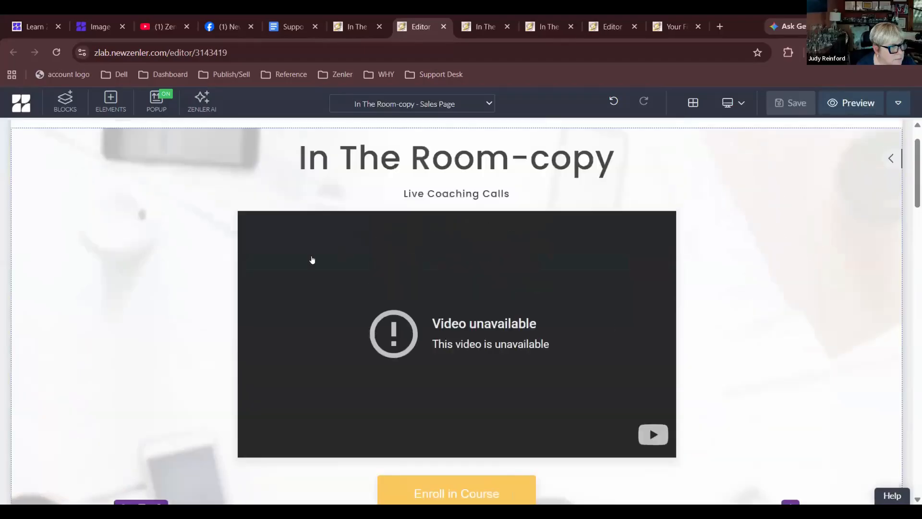
mouse_move(97, 268)
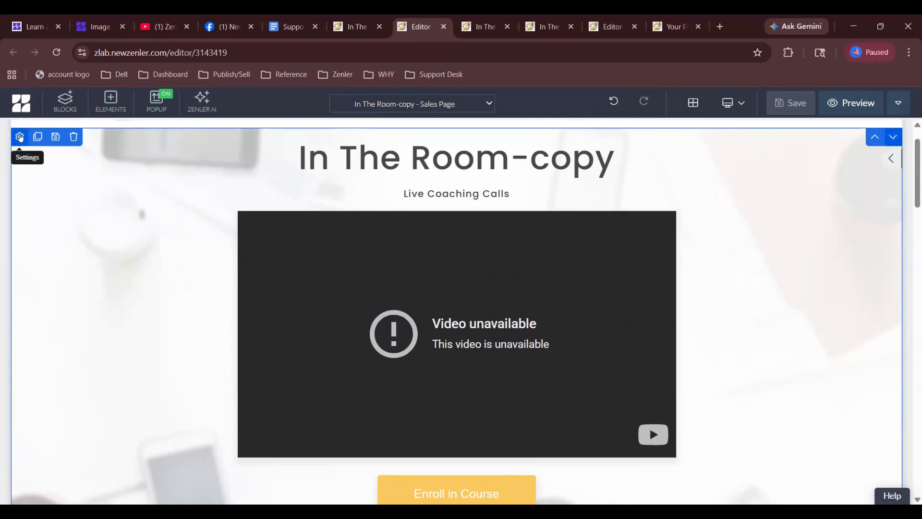
click(20, 137)
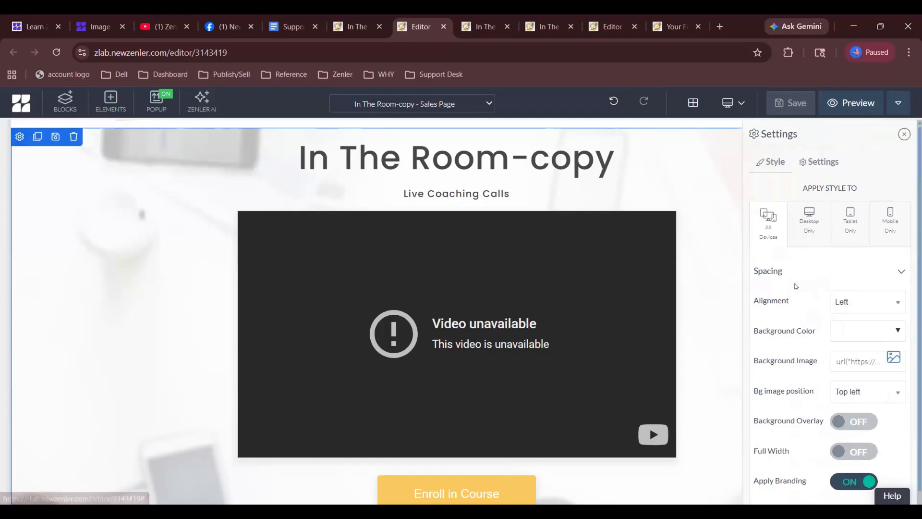
scroll(795, 279, down, 1)
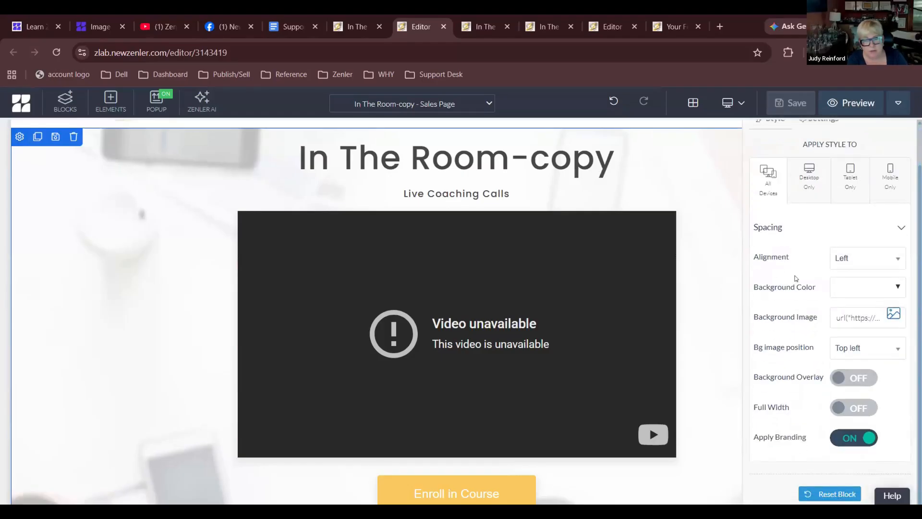
scroll(795, 279, up, 1)
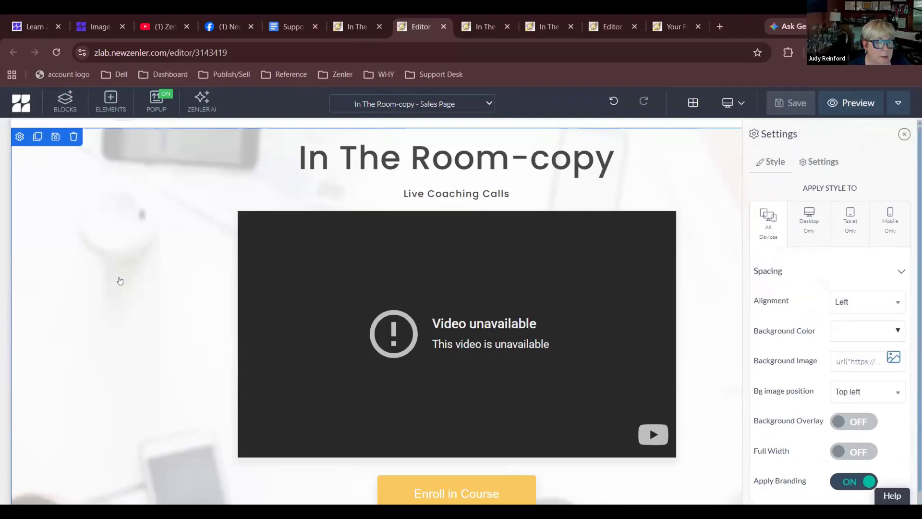
click(120, 280)
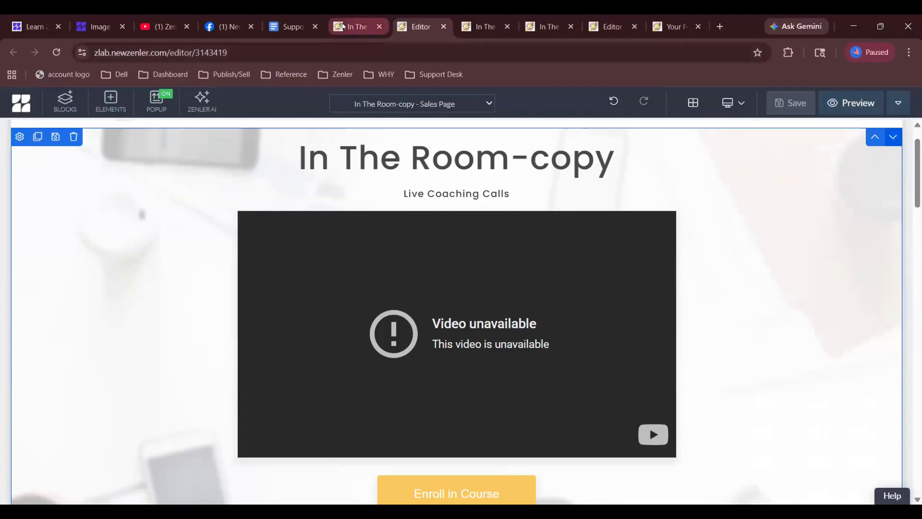
- Return to the admin, go to the site's pages and open the Z Lab Home page in the page editor
click(343, 26)
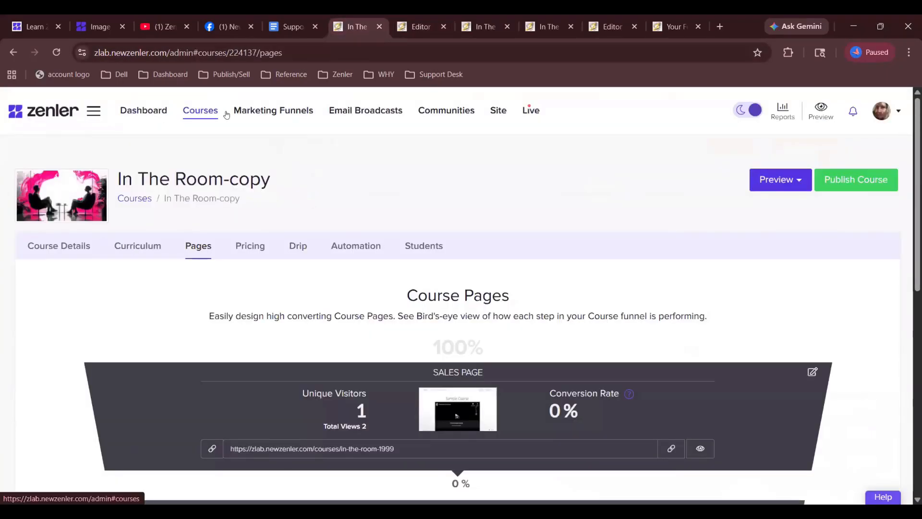
click(502, 111)
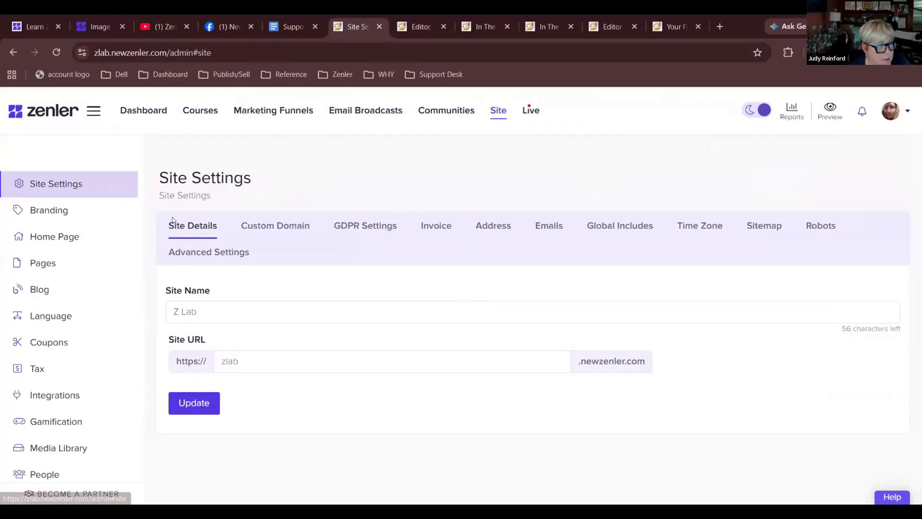
click(53, 272)
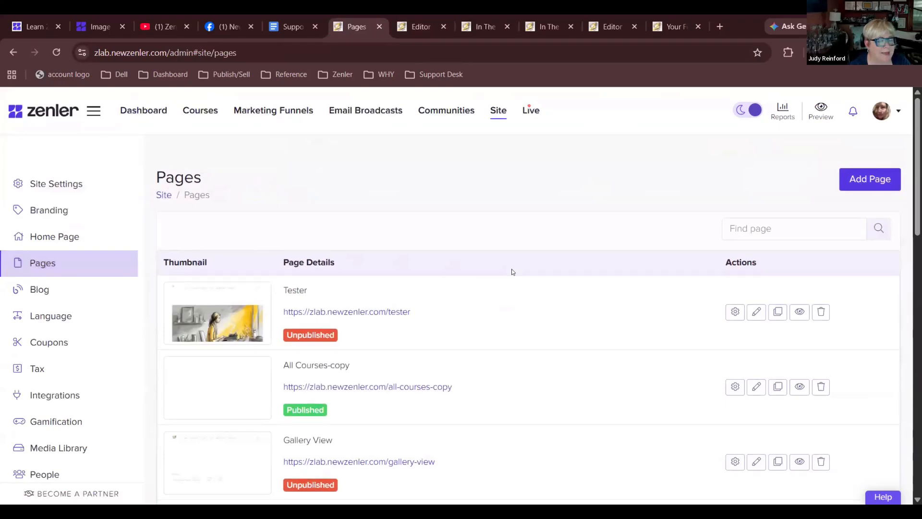
scroll(510, 269, down, 10)
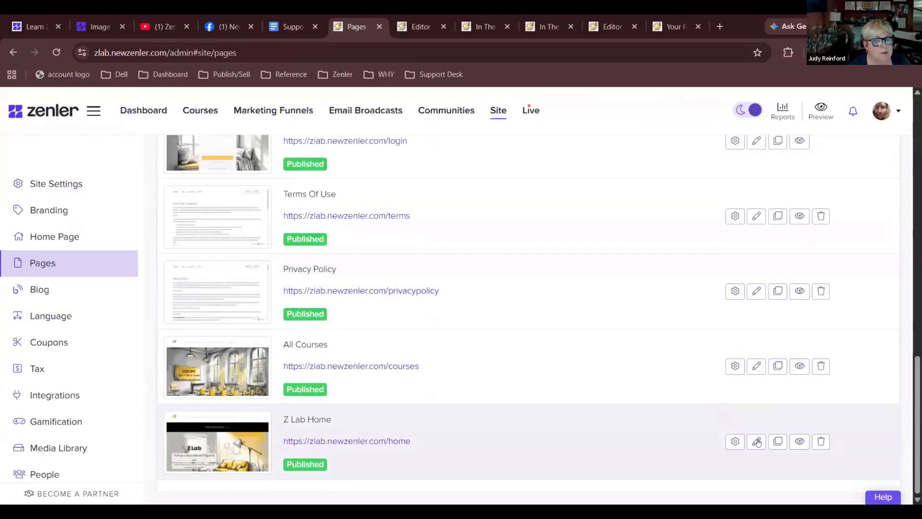
click(757, 442)
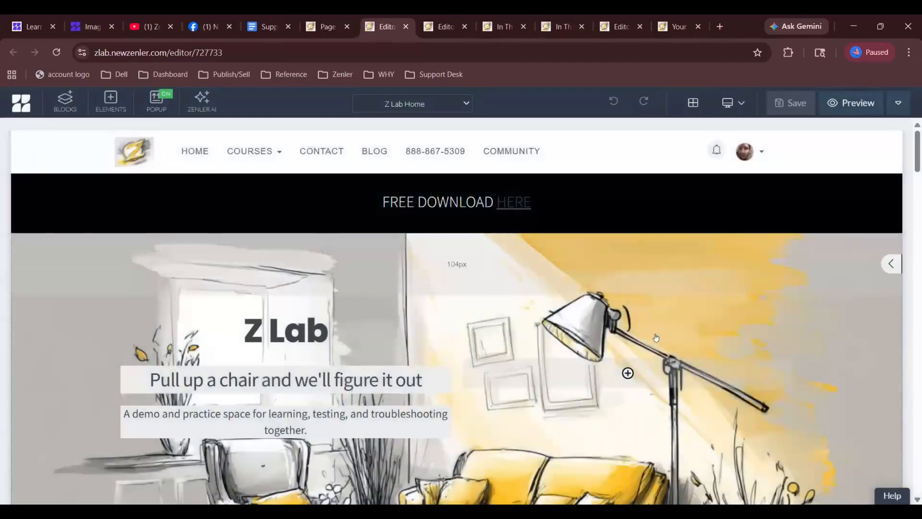
- Replace the background image of the Z Lab hero block with a plain white background
scroll(655, 334, down, 4)
scroll(655, 333, up, 2)
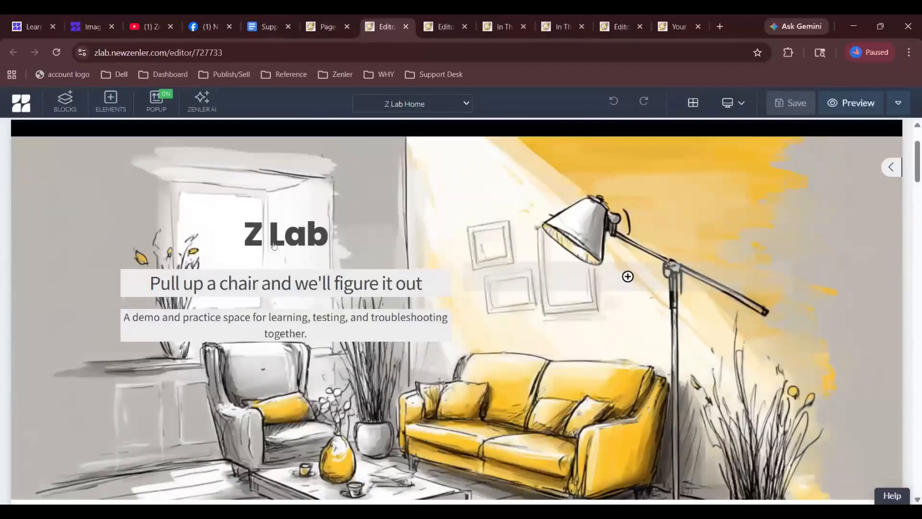
click(37, 177)
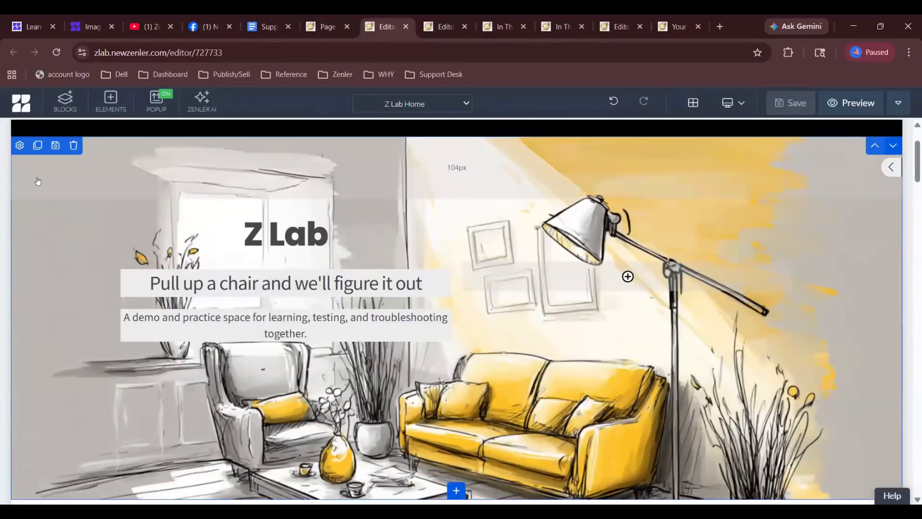
click(20, 145)
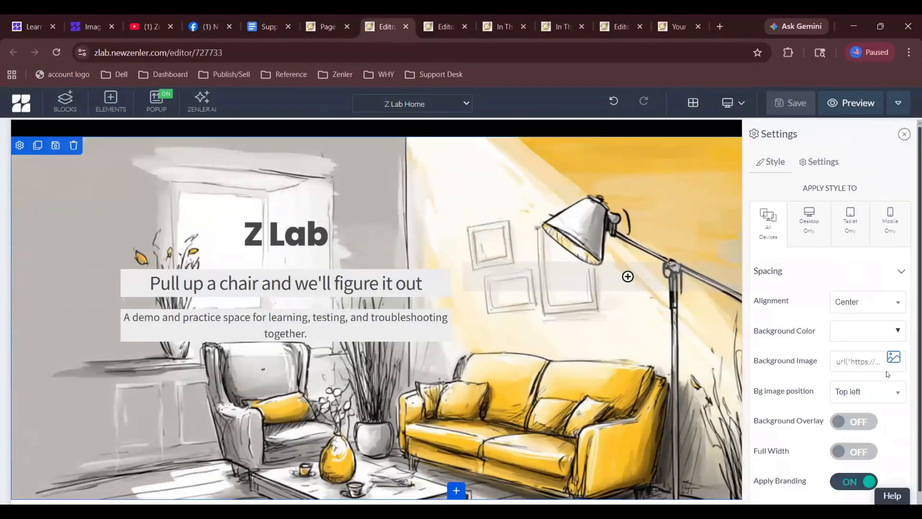
click(895, 329)
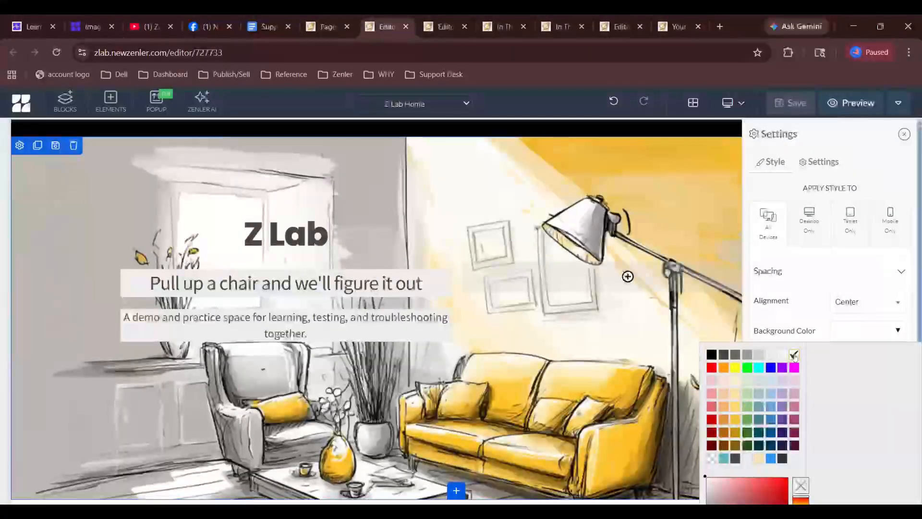
click(458, 295)
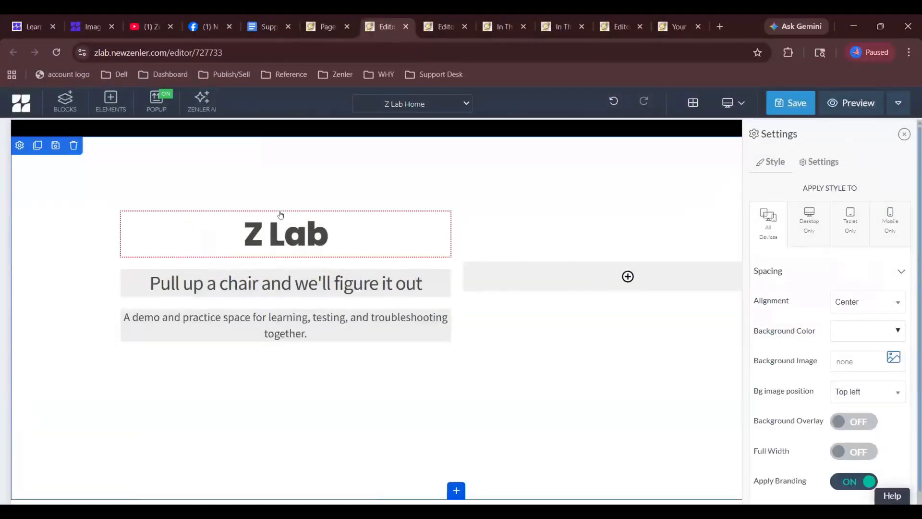
- Set the 1280 x 717 library image of the woman at a desk as the background of the two-column Z Lab row
click(130, 210)
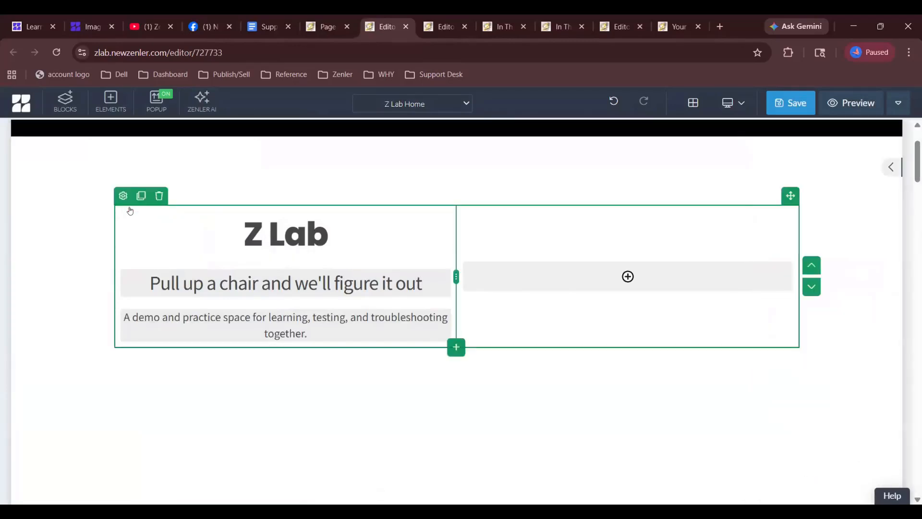
click(121, 196)
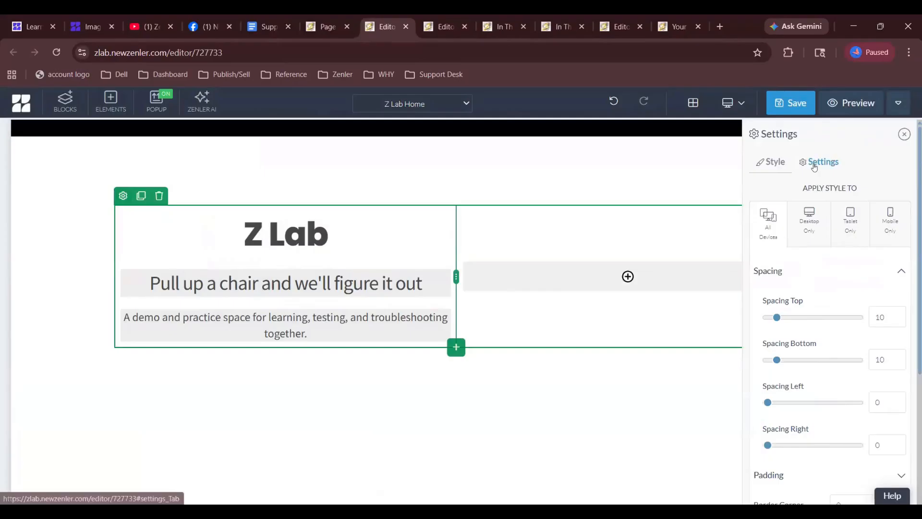
click(816, 164)
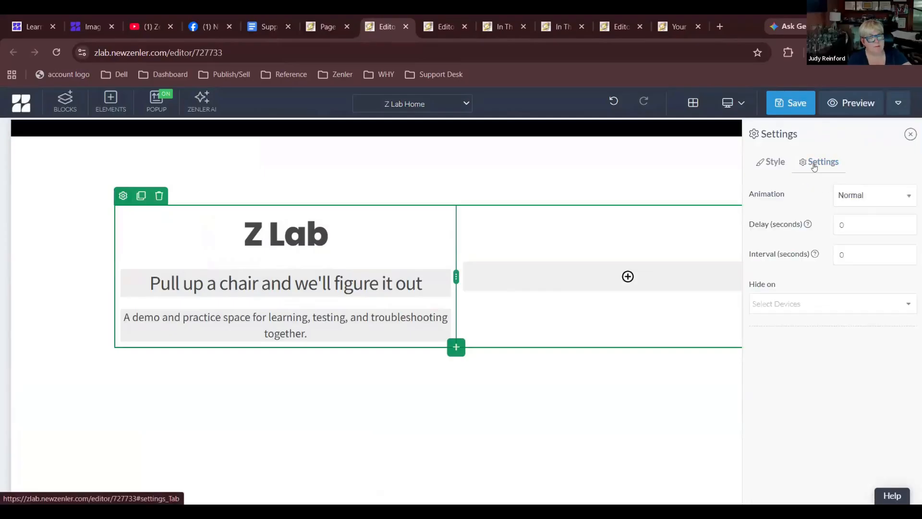
click(771, 162)
scroll(799, 384, down, 5)
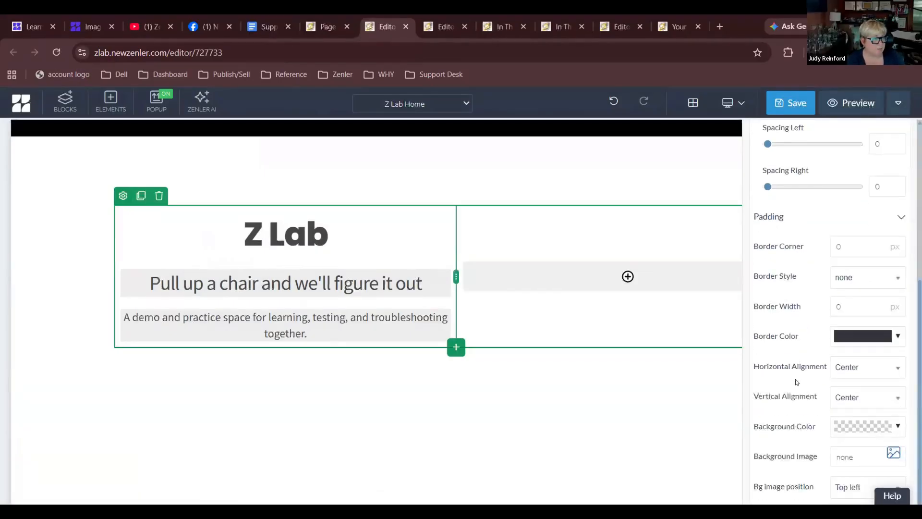
scroll(872, 409, down, 1)
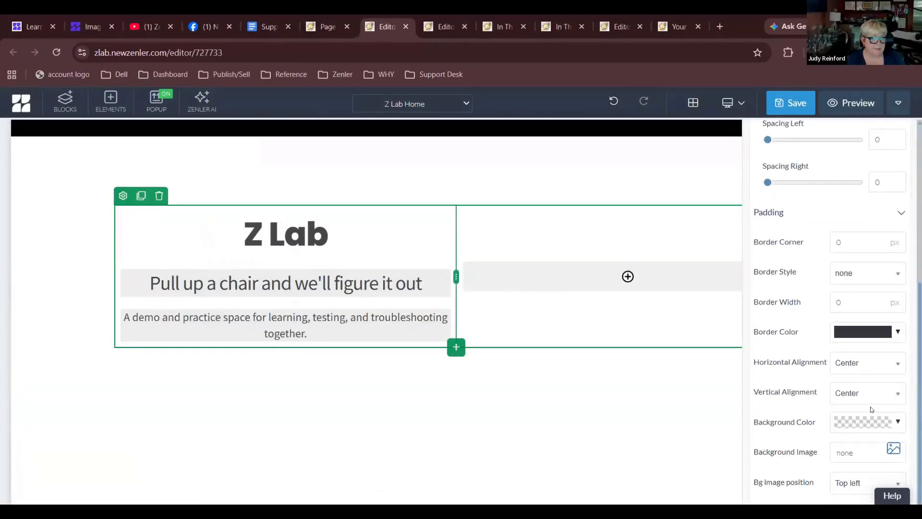
click(893, 449)
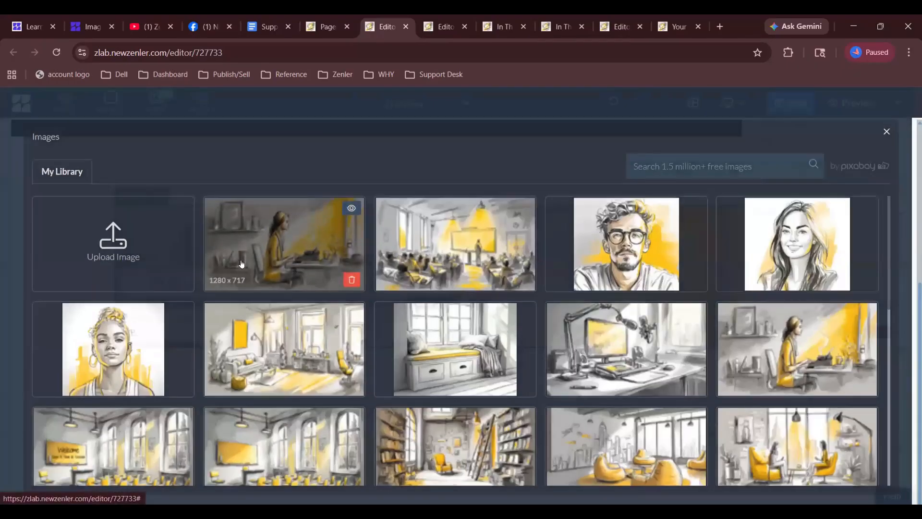
click(241, 264)
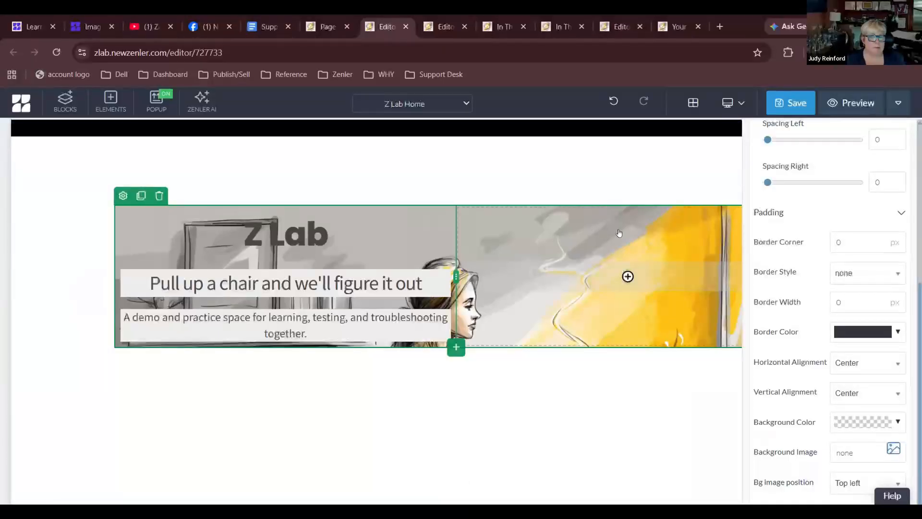
scroll(619, 233, down, 3)
scroll(619, 233, up, 4)
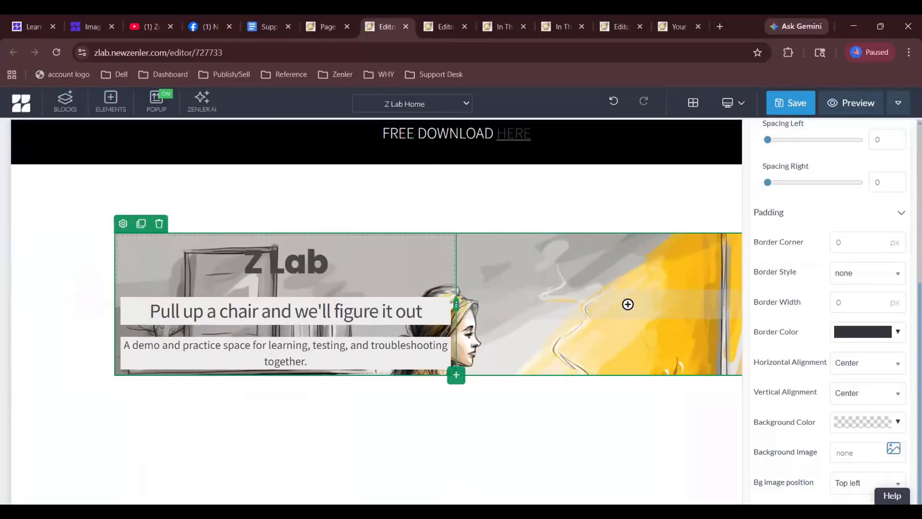
- Narrow the text column of the two-column Z Lab row to about one third of the row's width
drag(454, 301, 342, 312)
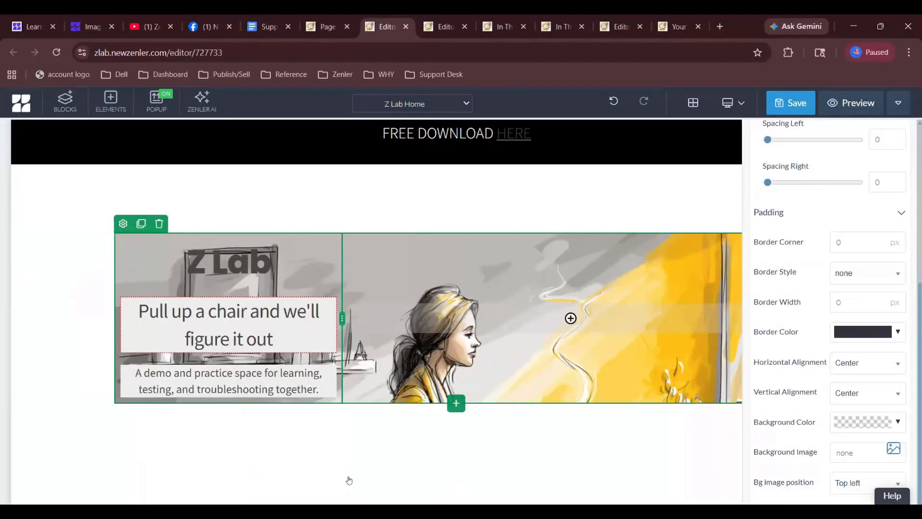
scroll(556, 205, up, 2)
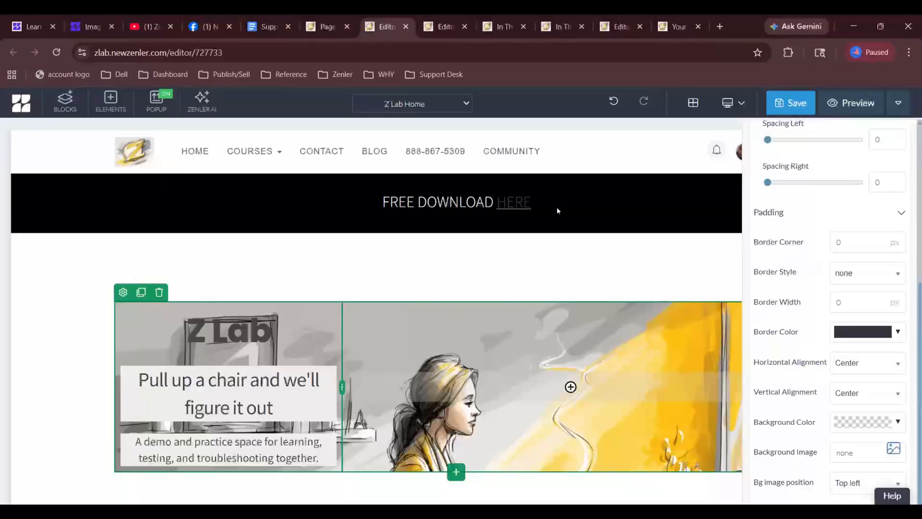
- Switch to YouTube and open the Educational Live Support Desk playlist from the Zenler channel's playlists
click(137, 18)
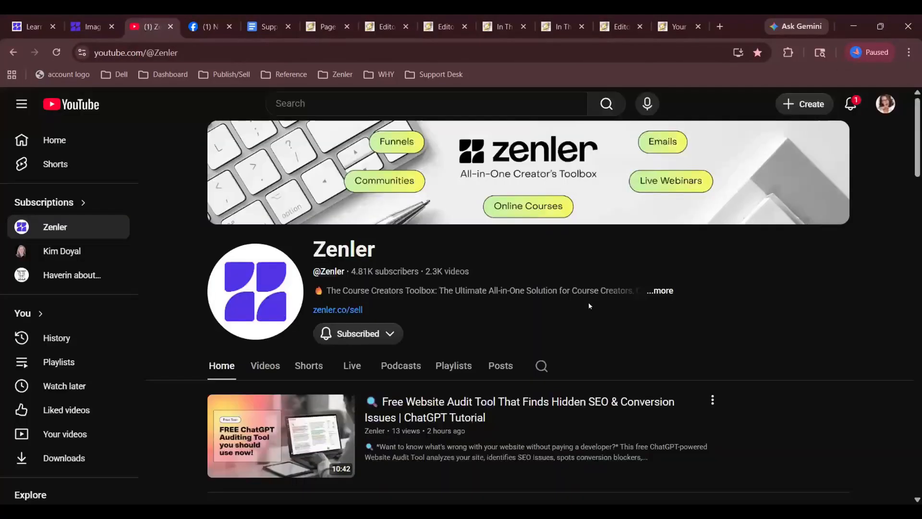
scroll(588, 306, down, 5)
scroll(589, 305, up, 1)
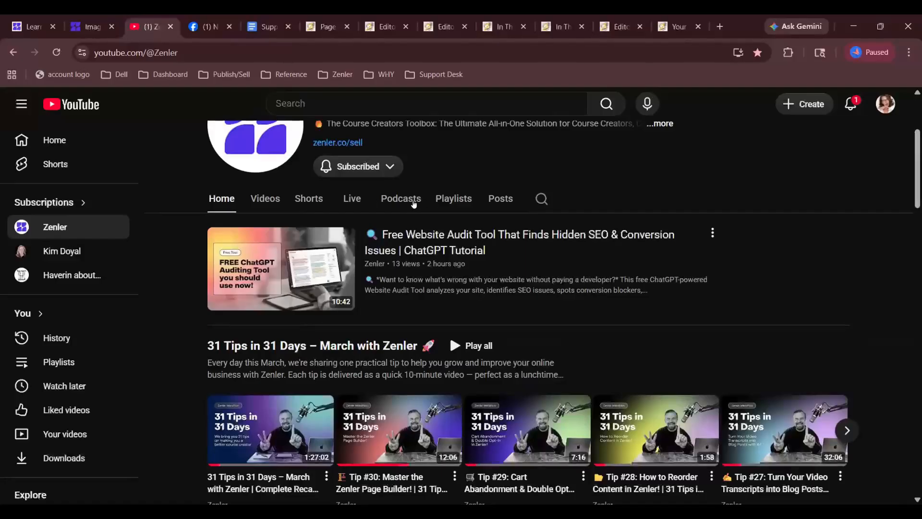
click(450, 201)
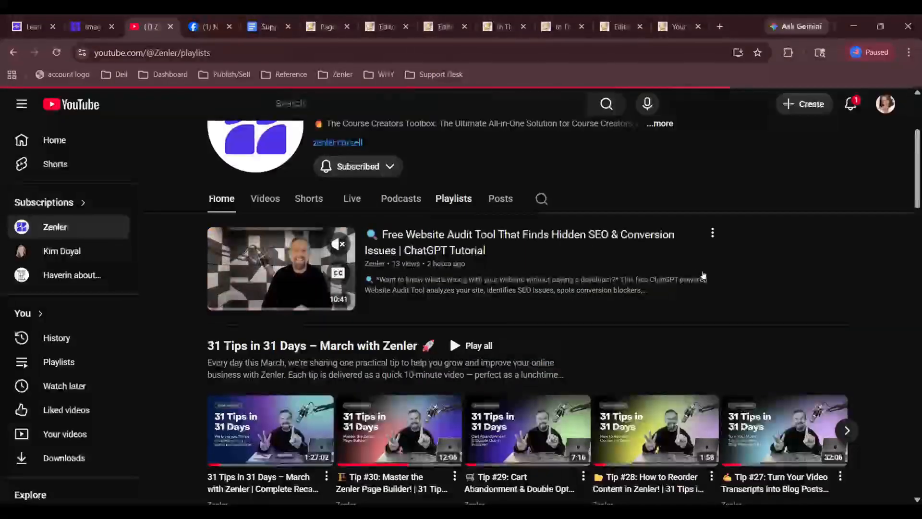
scroll(704, 273, down, 10)
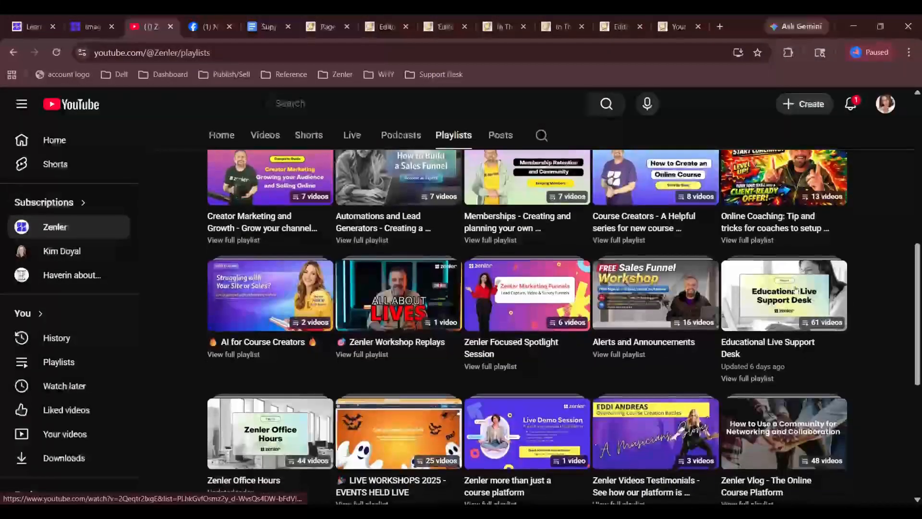
click(796, 288)
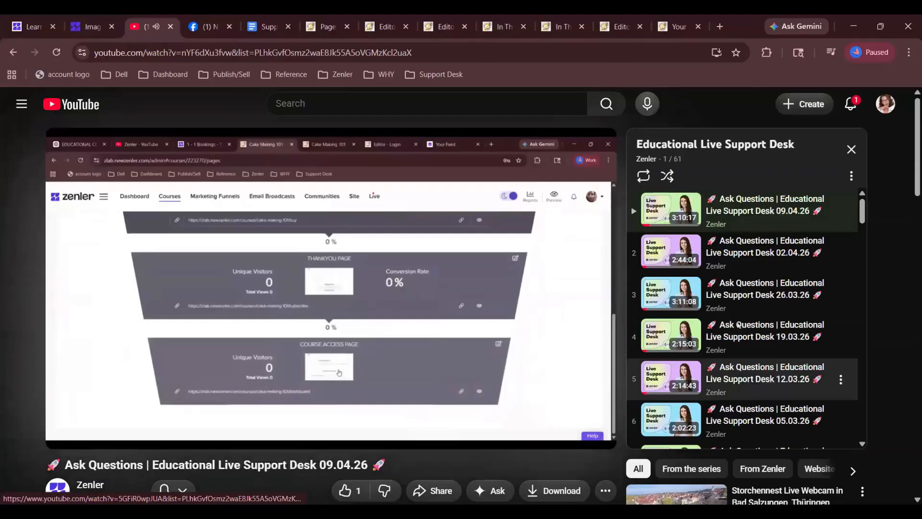
- Check the 02.04.26 and 09.04.26 recordings and look through the playlist's earlier Live Support Desk sessions
scroll(738, 324, down, 3)
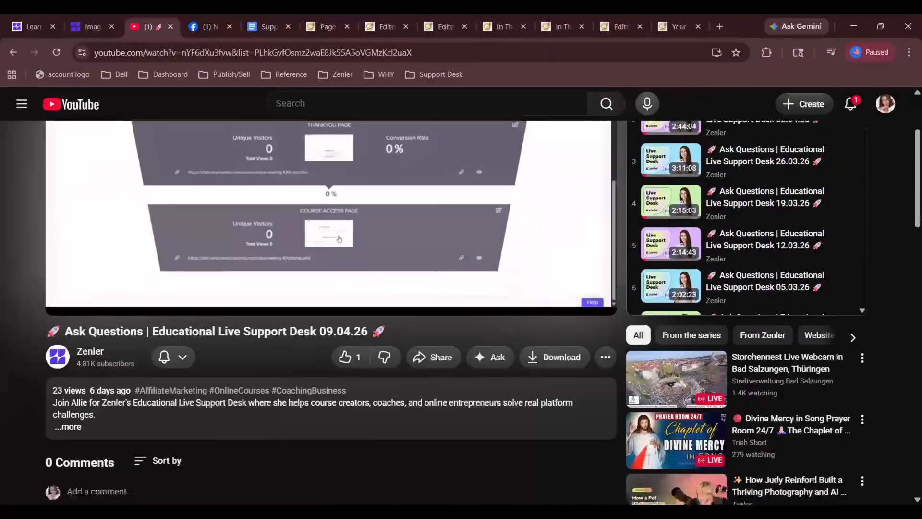
scroll(738, 325, up, 3)
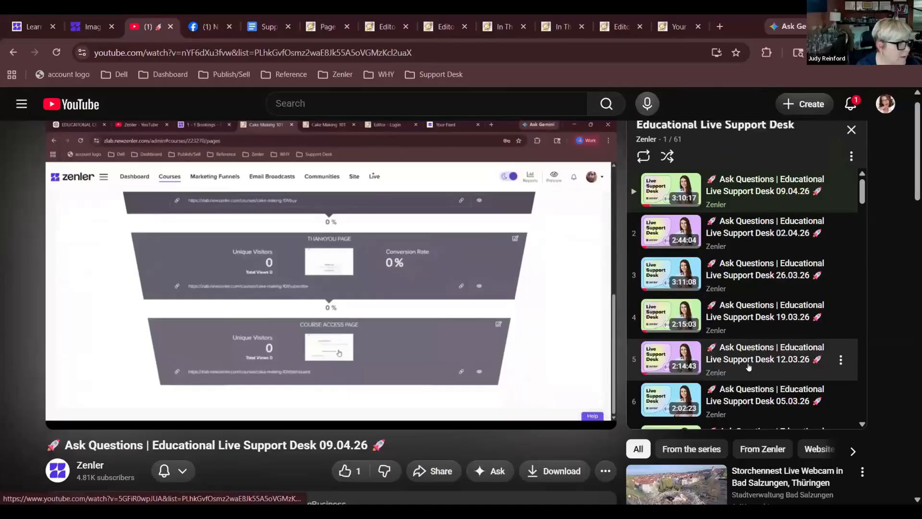
click(737, 233)
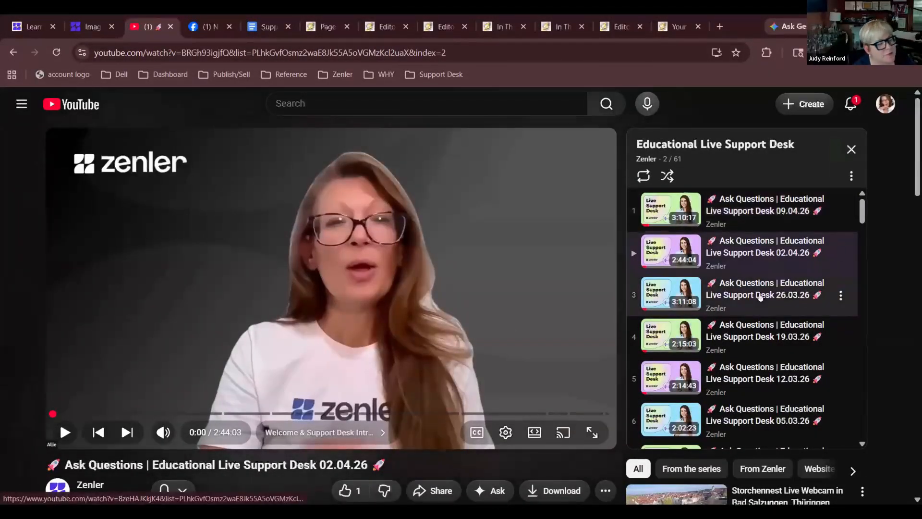
click(763, 211)
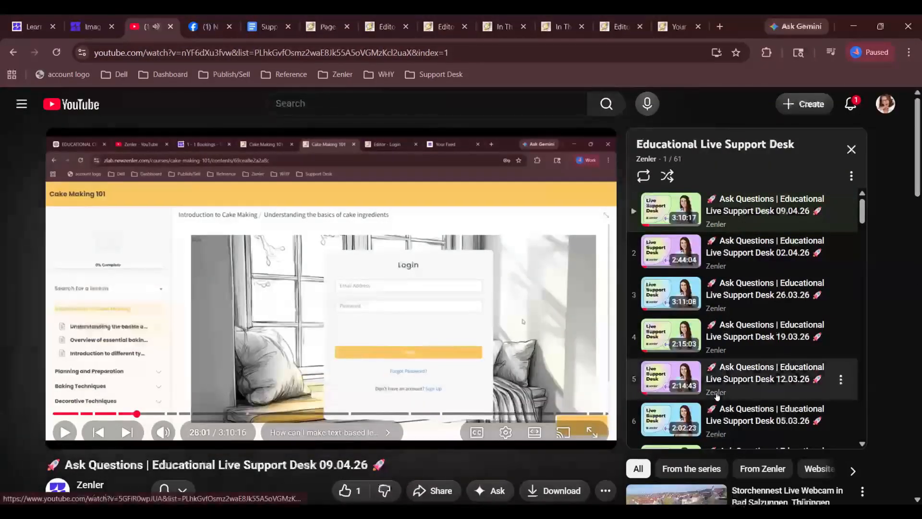
scroll(717, 395, down, 6)
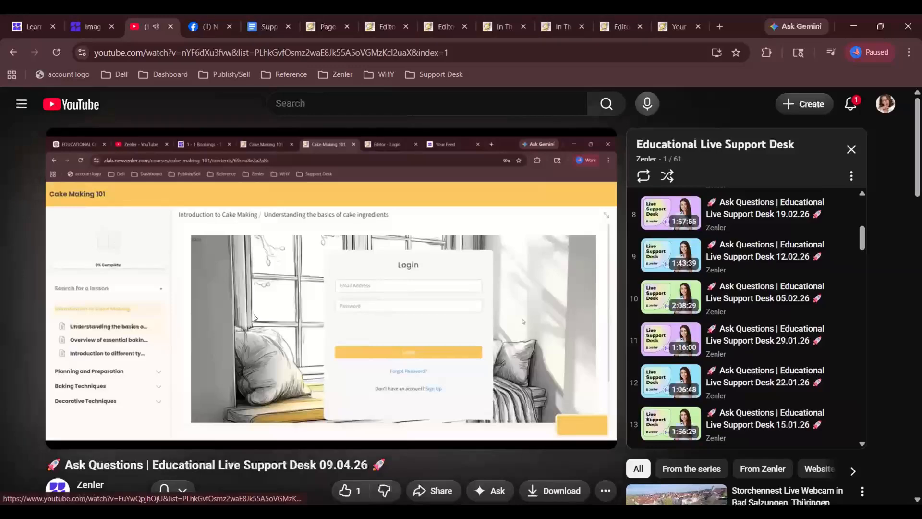
scroll(895, 389, down, 7)
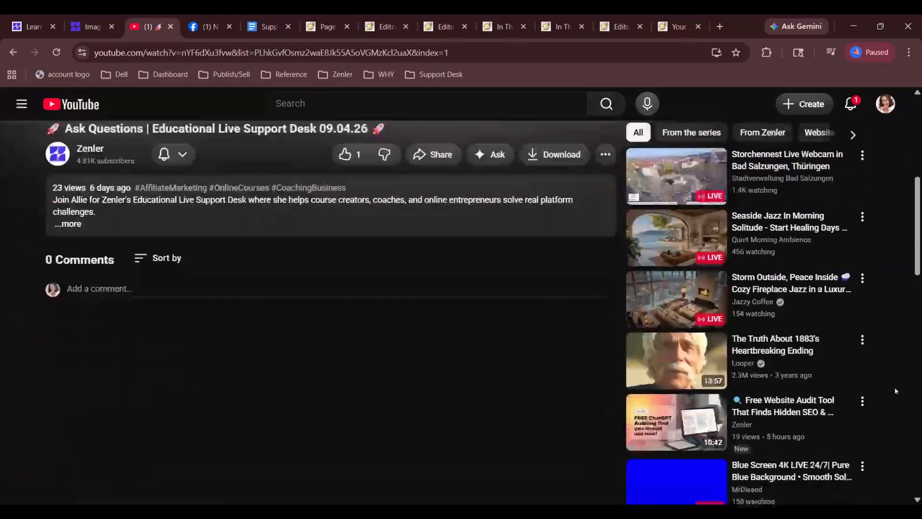
scroll(895, 389, up, 7)
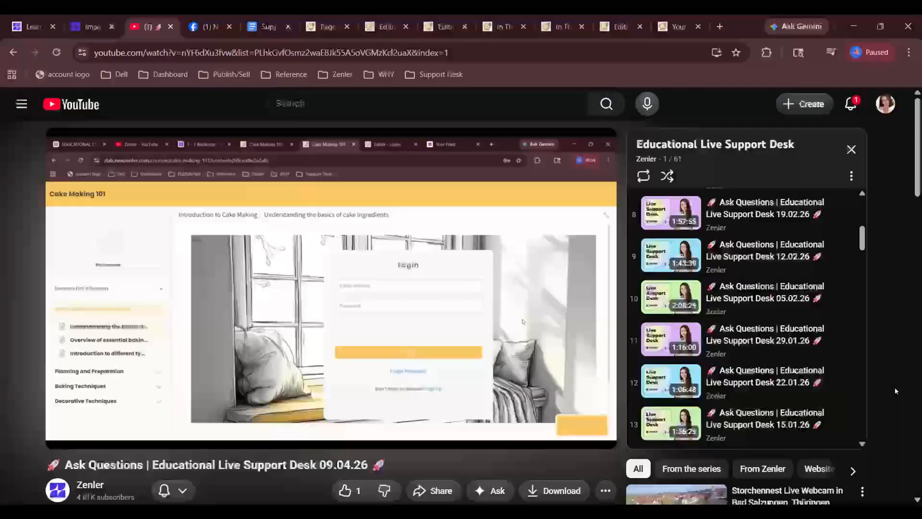
- Go back out of the playlist, pause the recording that is still playing and return to the YouTube home page
click(11, 53)
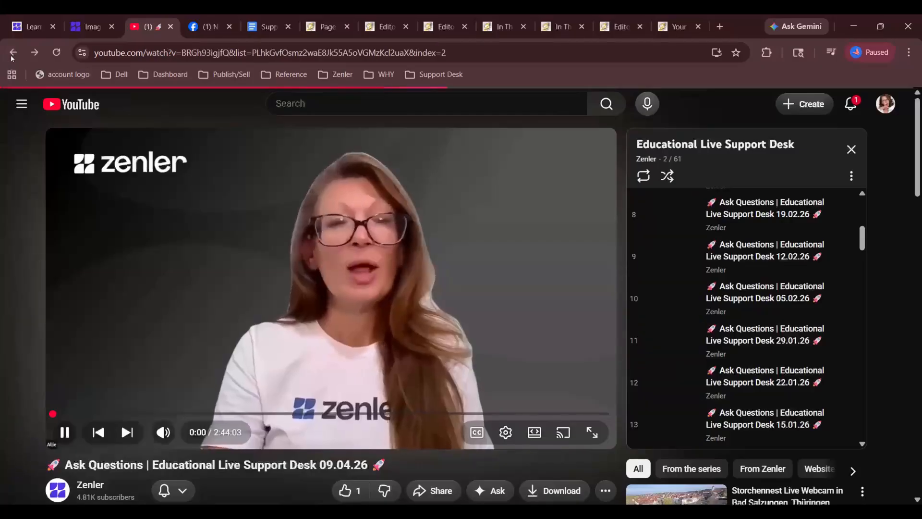
click(11, 54)
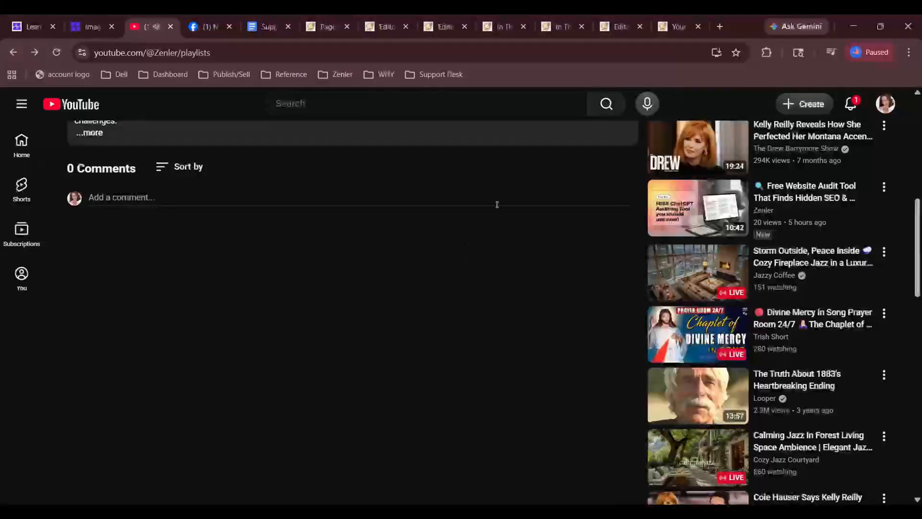
scroll(473, 325, up, 7)
scroll(87, 296, down, 2)
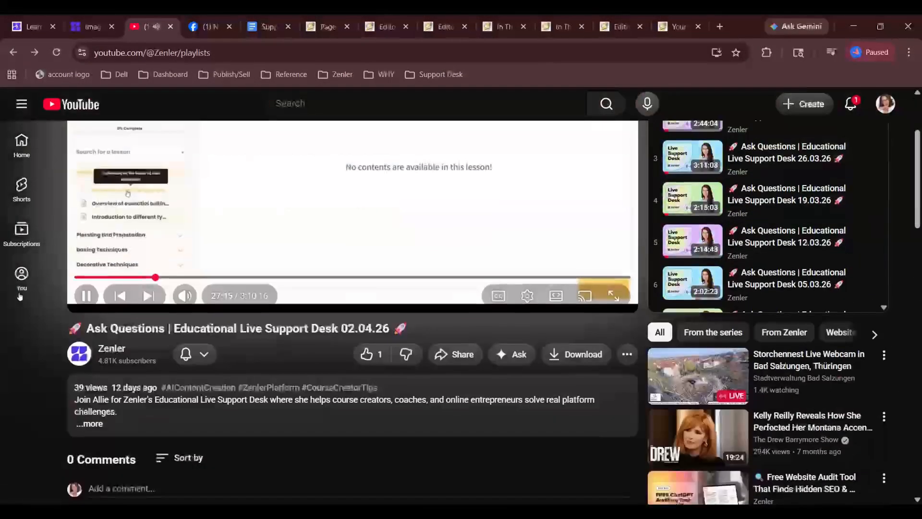
click(87, 296)
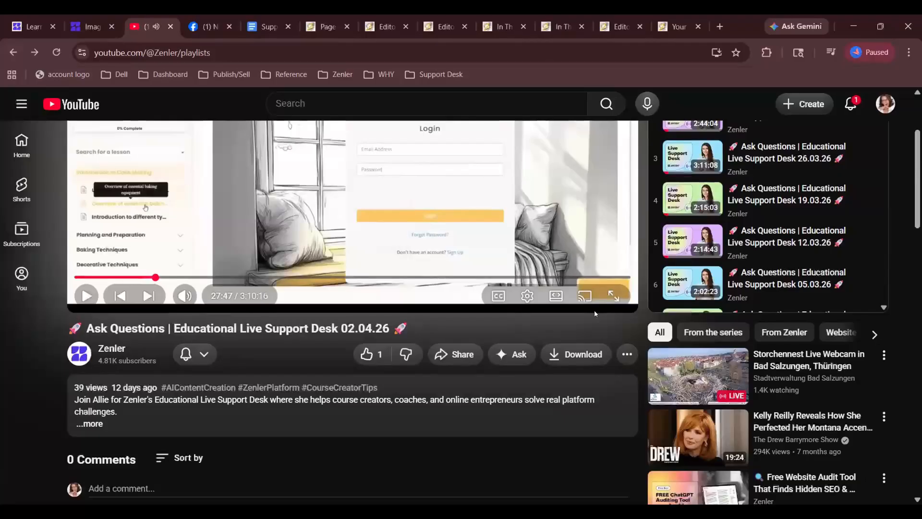
scroll(595, 314, up, 3)
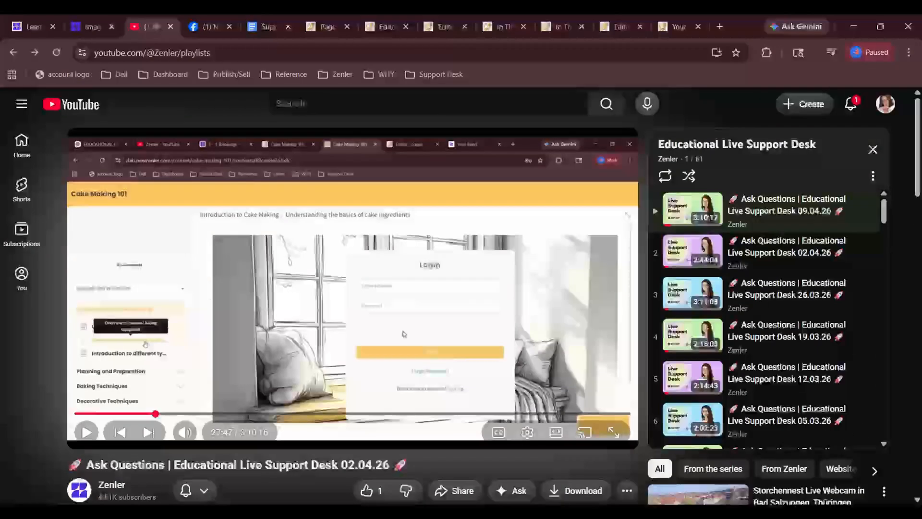
click(21, 144)
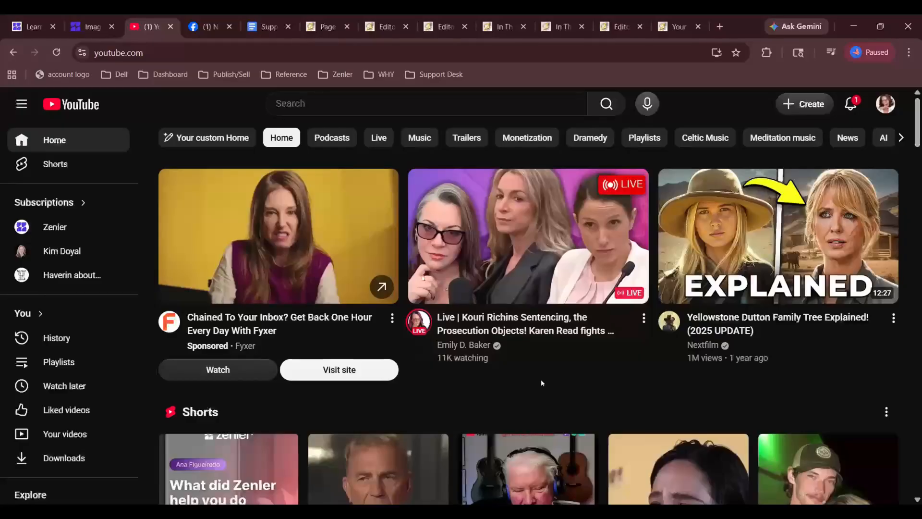
- Open the Zenler channel's videos and look through them for older Educational Live Support Desk recordings
click(56, 227)
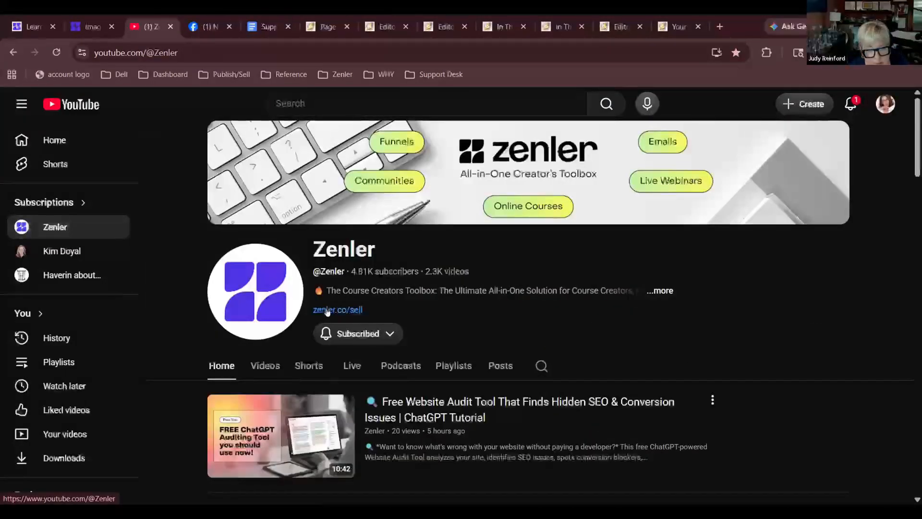
scroll(594, 360, down, 3)
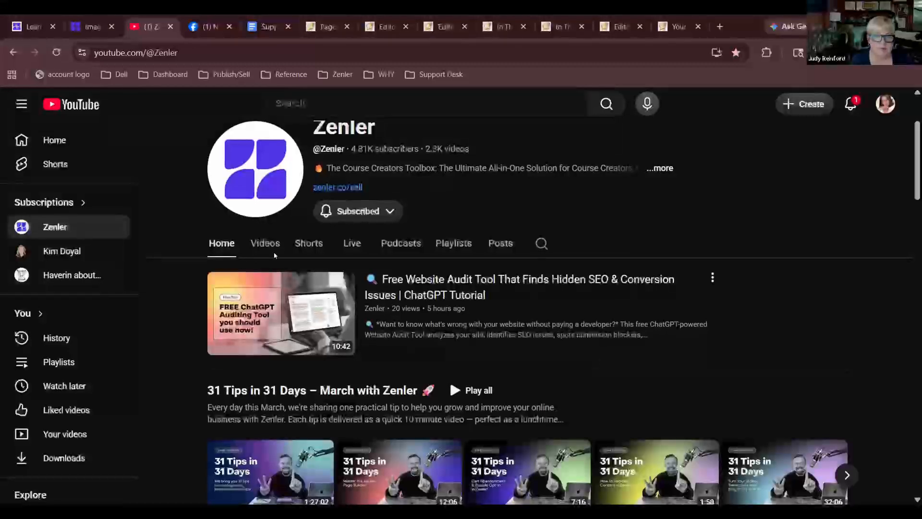
click(265, 249)
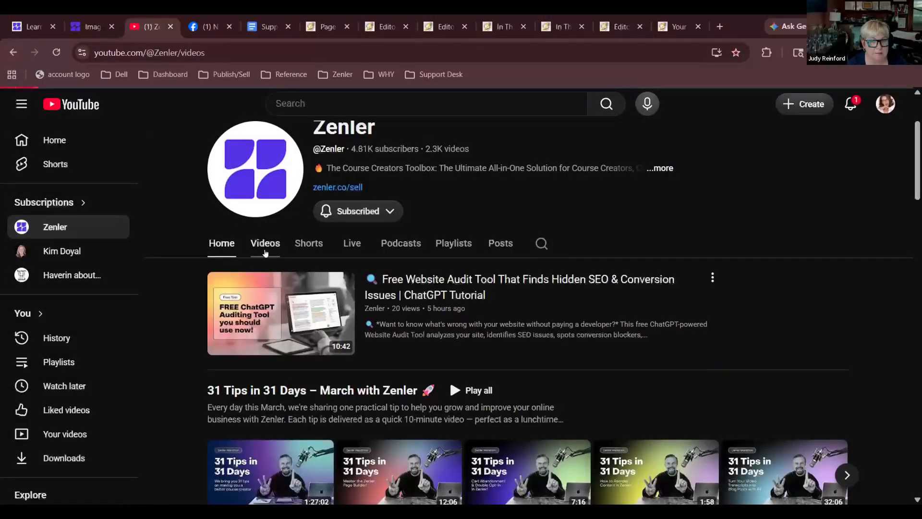
scroll(479, 325, down, 8)
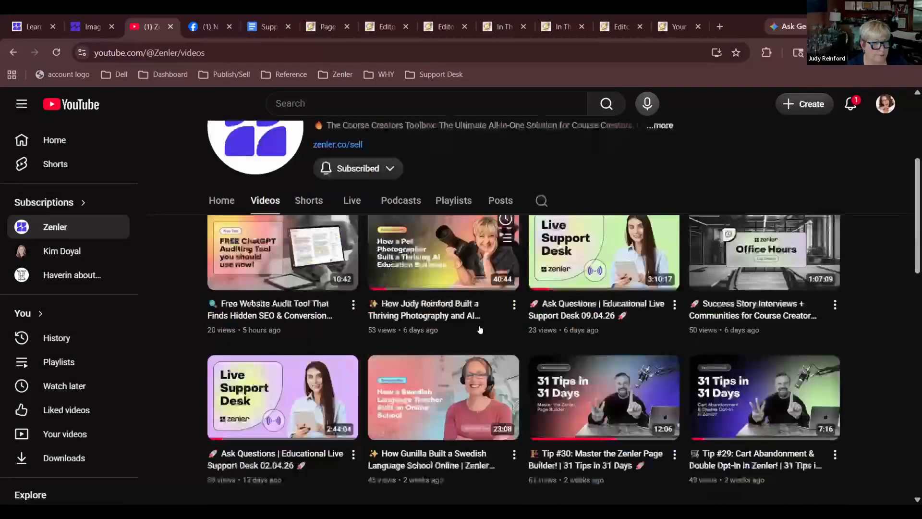
scroll(479, 329, down, 13)
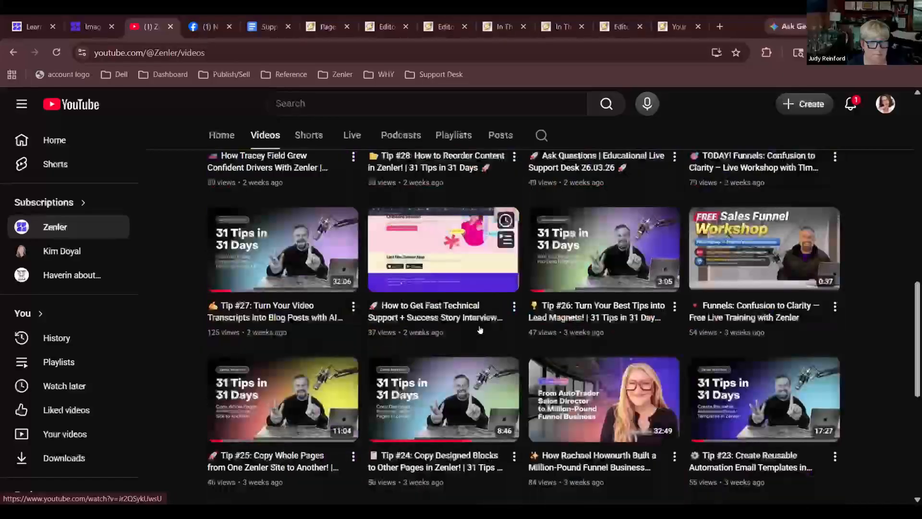
scroll(480, 329, down, 3)
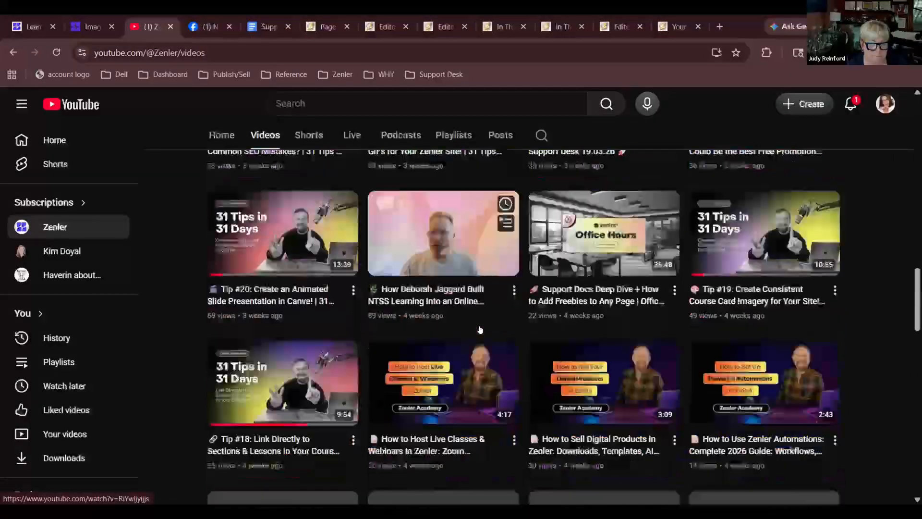
scroll(479, 329, down, 8)
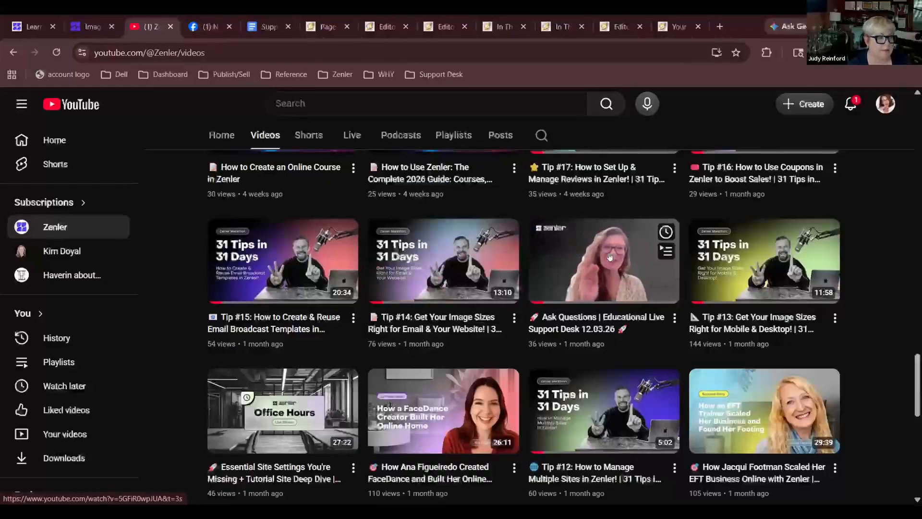
scroll(609, 256, down, 1)
scroll(610, 257, down, 3)
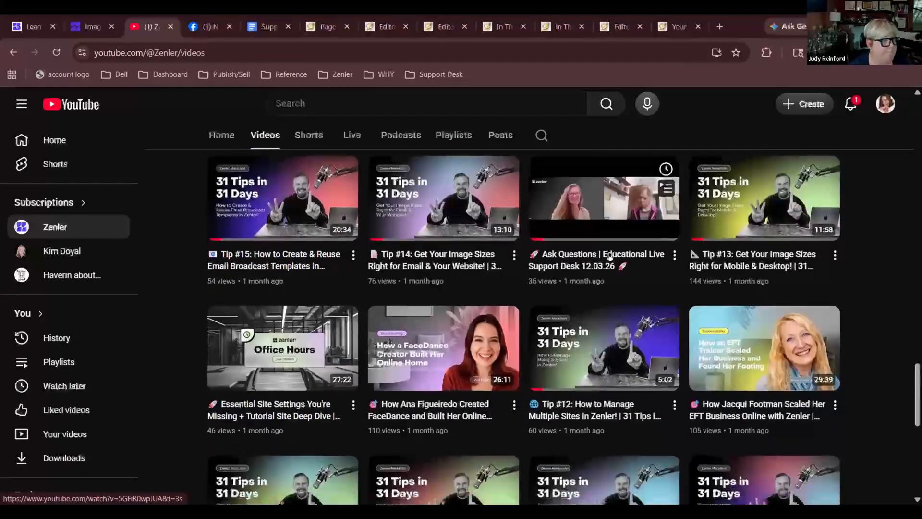
scroll(610, 257, down, 6)
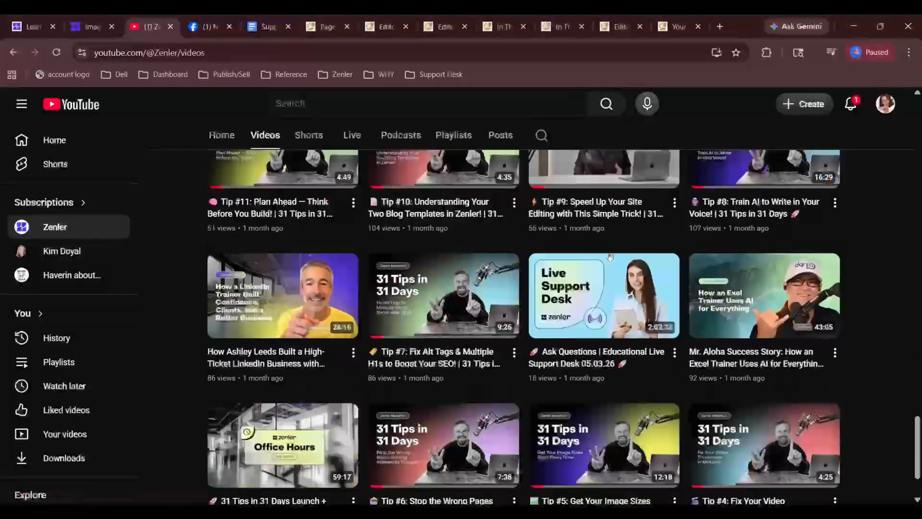
scroll(575, 312, down, 5)
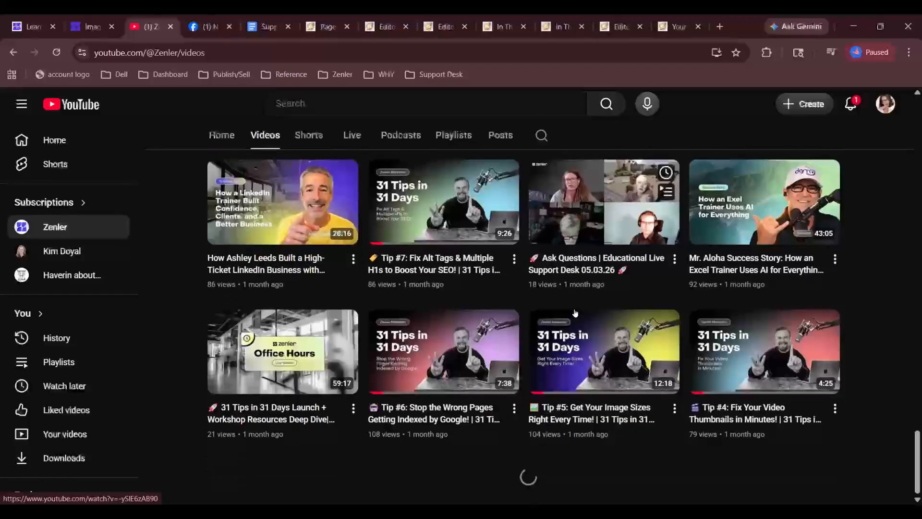
scroll(575, 312, down, 5)
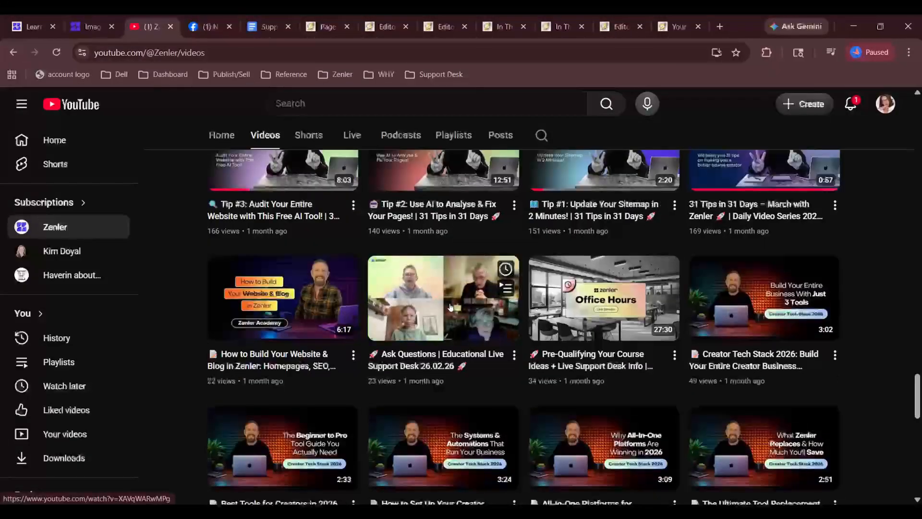
scroll(451, 307, down, 2)
scroll(668, 313, down, 3)
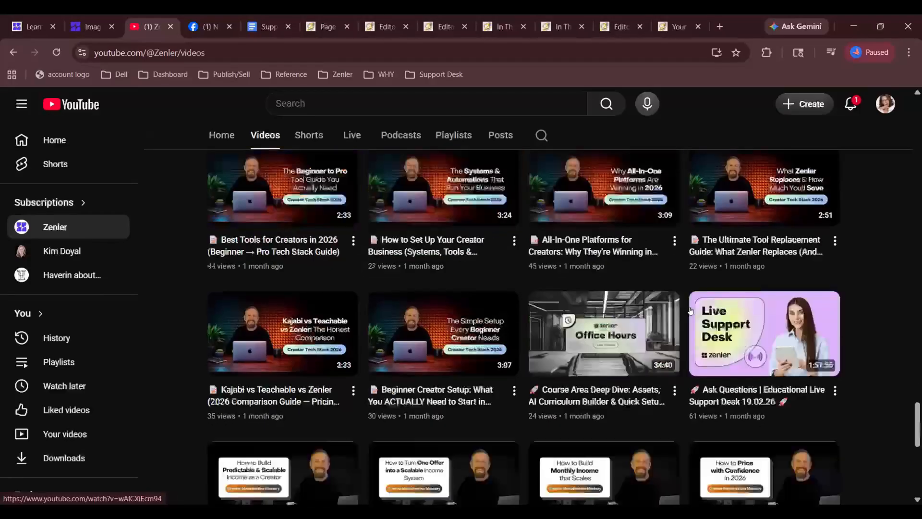
- Open the Educational Live Support Desk 12.02.26 recording from the channel's videos and pause it
scroll(668, 341, down, 3)
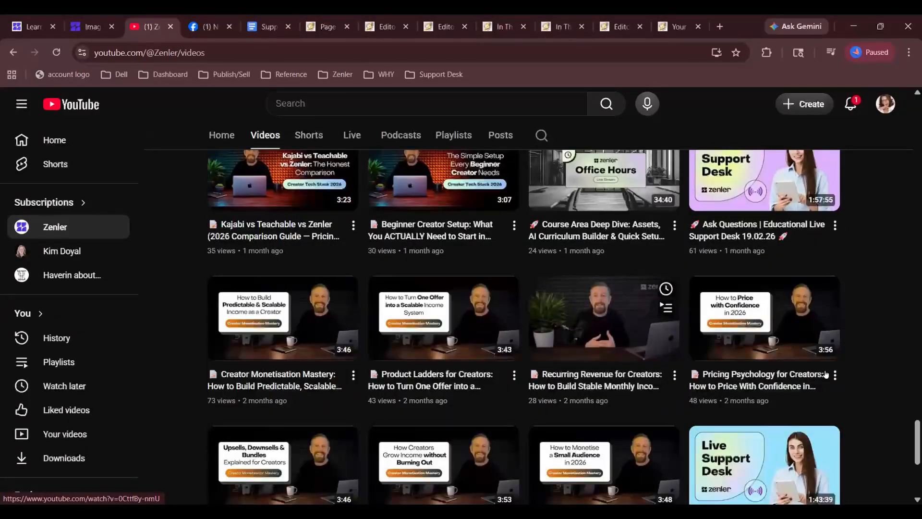
scroll(825, 374, down, 3)
click(772, 304)
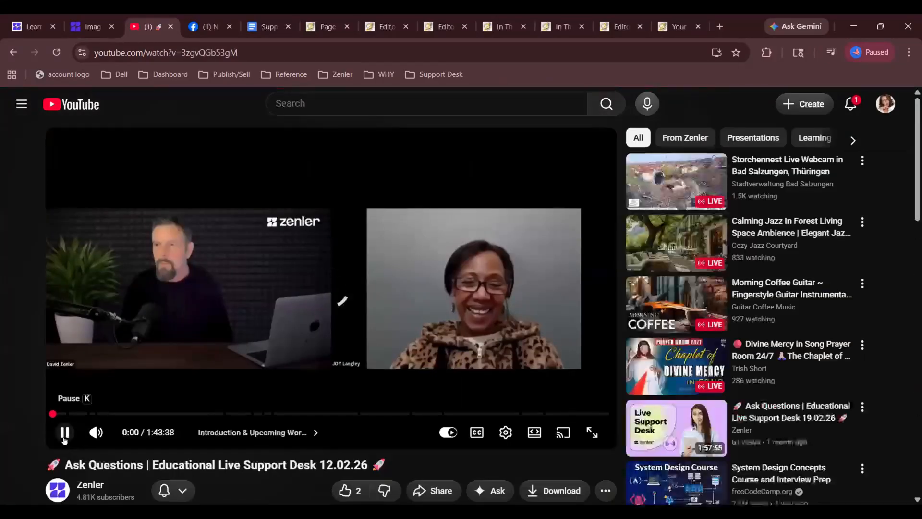
click(65, 432)
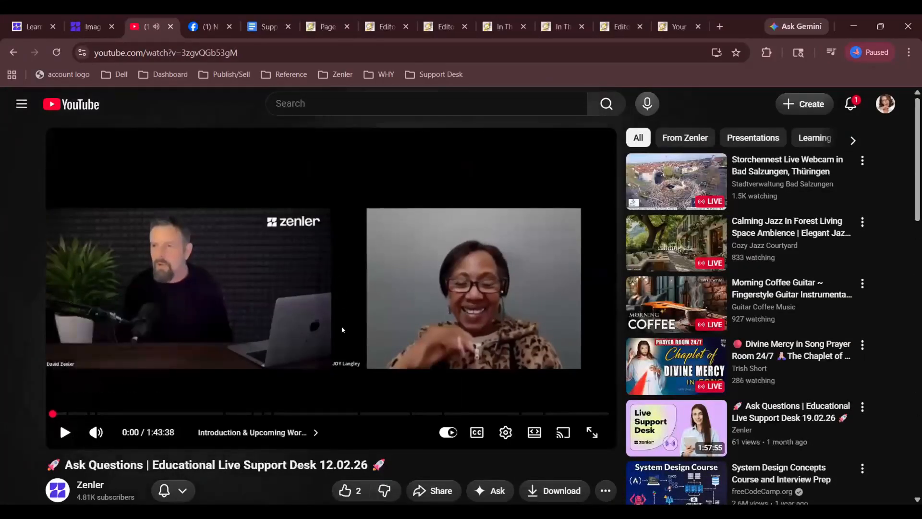
- Expand the recording's description, jump to the 38:43 question about making a homepage banner image sharp, and pause the video there
scroll(342, 329, down, 10)
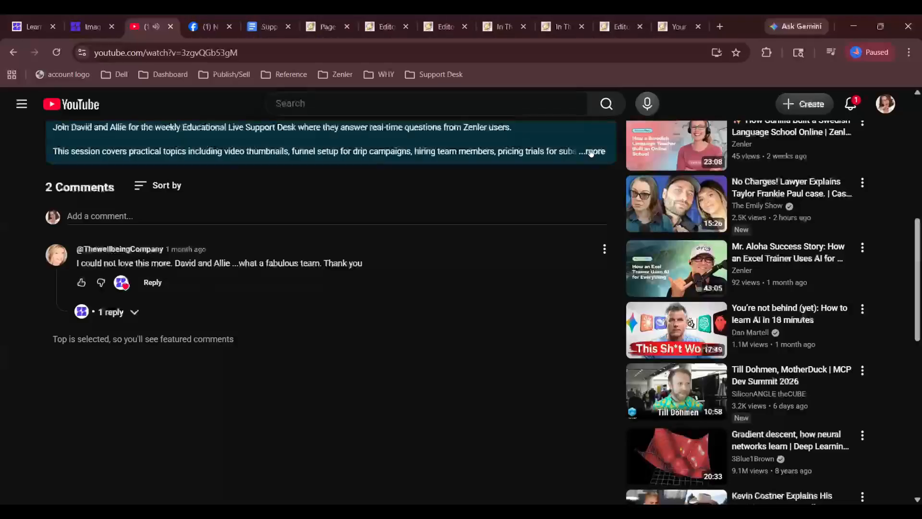
click(593, 152)
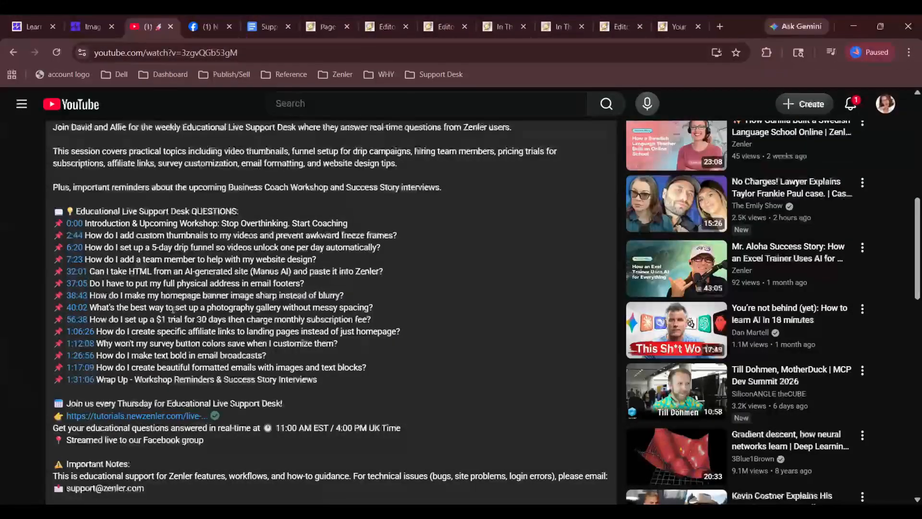
click(73, 295)
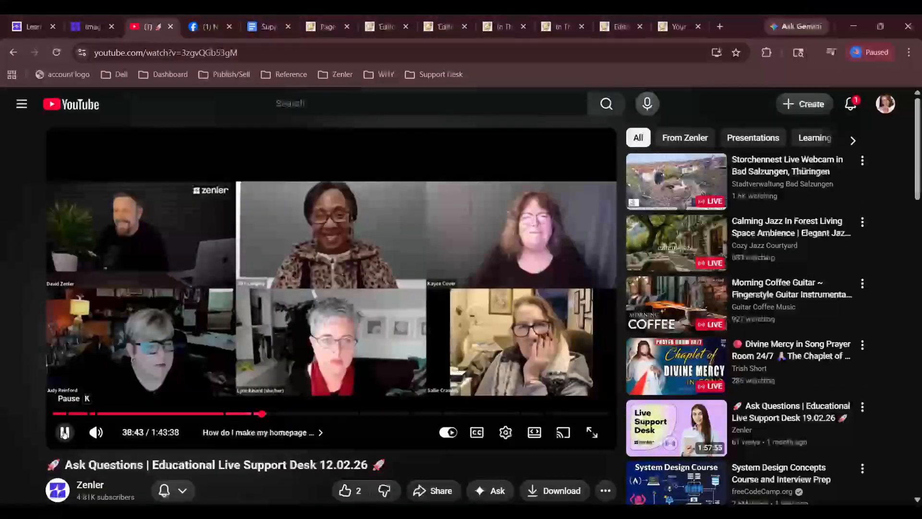
click(65, 433)
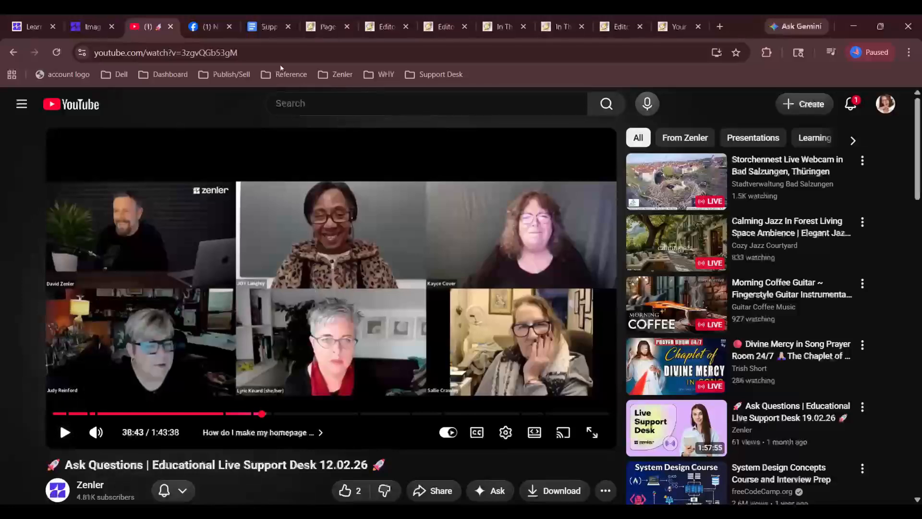
click(282, 48)
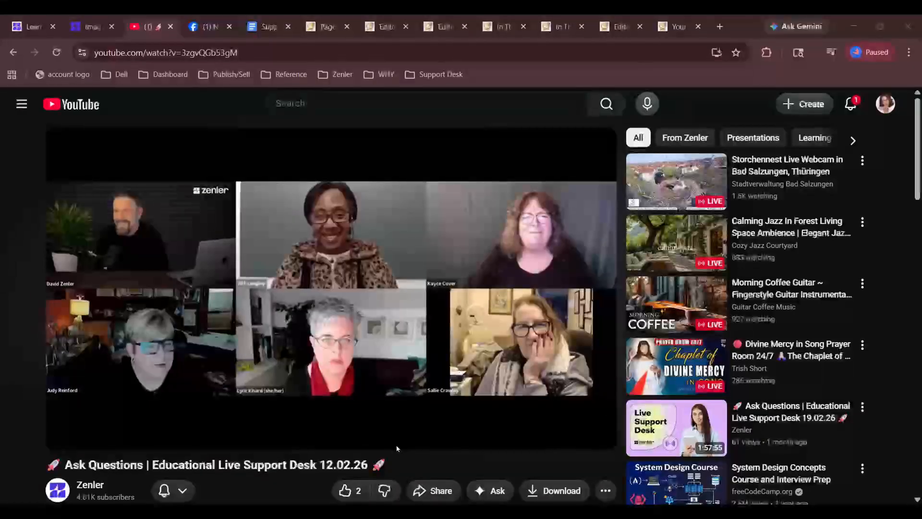
- Review the list of time-stamped questions in the 12.02.26 recording's description
mouse_move(546, 187)
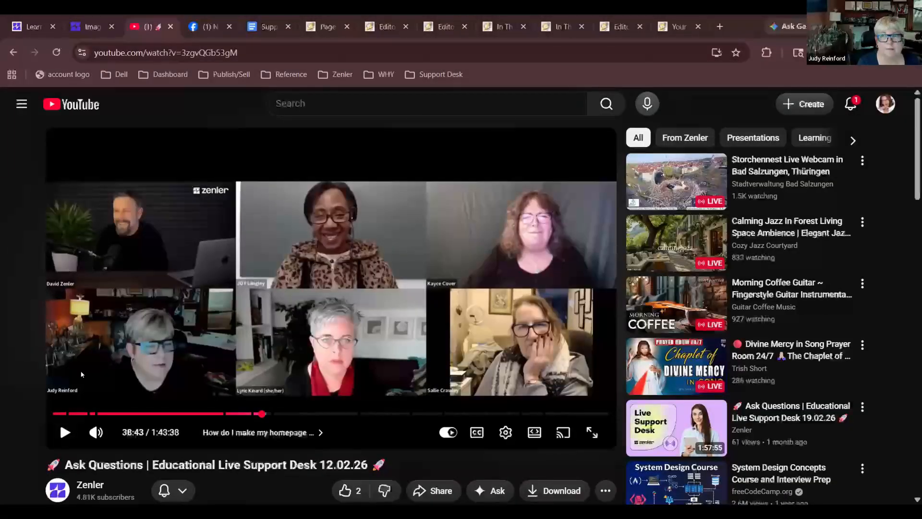
scroll(77, 432, down, 10)
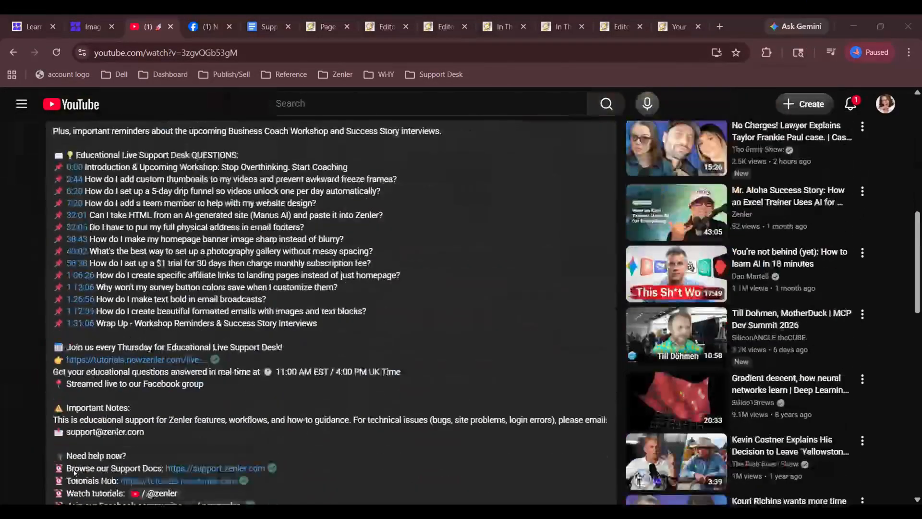
scroll(74, 472, down, 1)
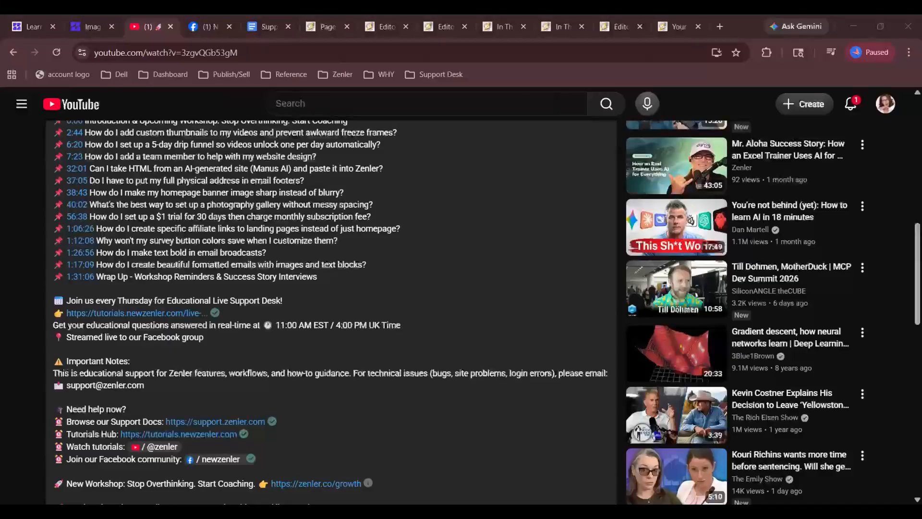
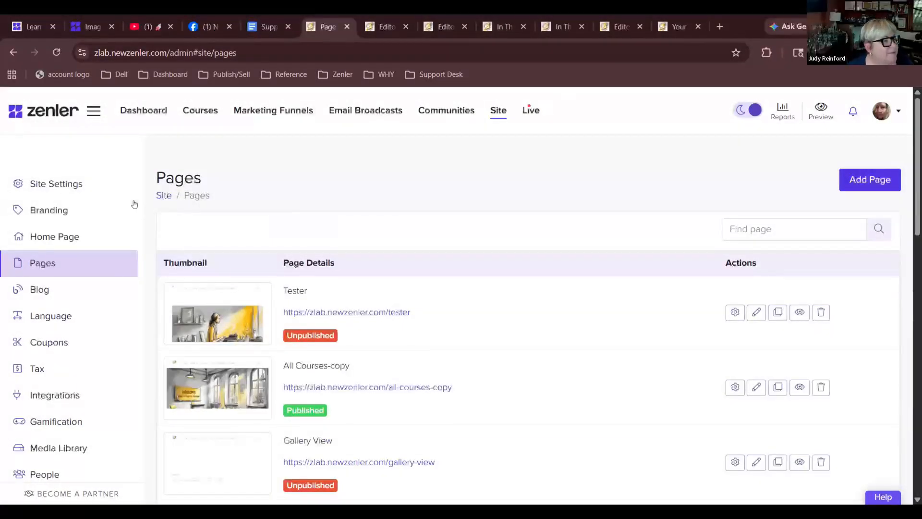
- Open the In The Room-copy course from the Z Lab site's courses in Zenler
click(202, 111)
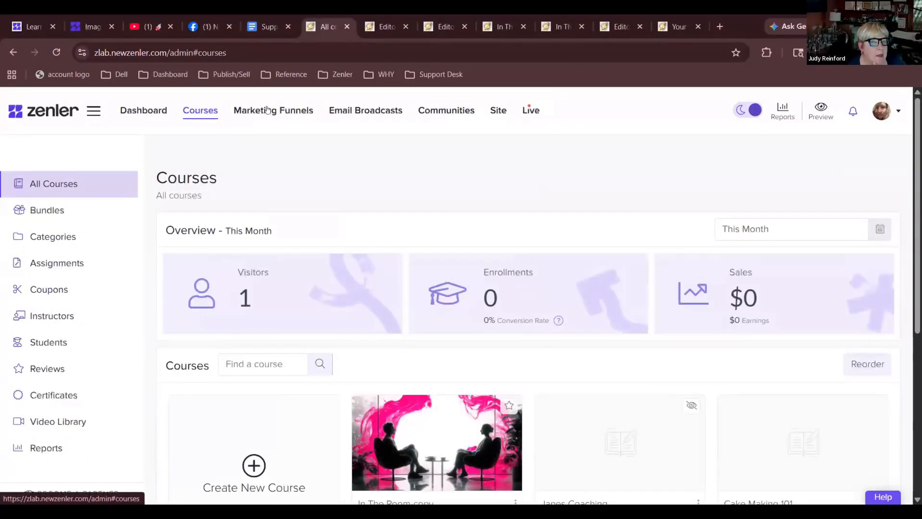
scroll(467, 204, down, 3)
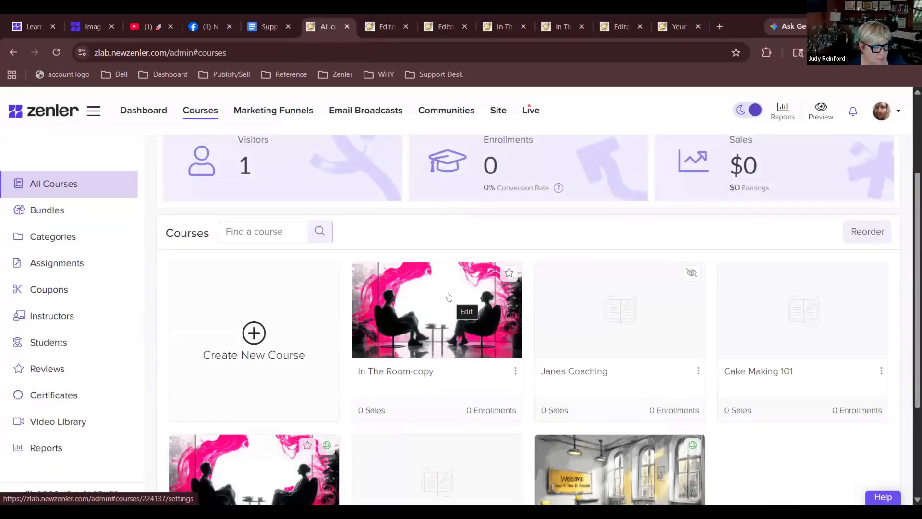
click(449, 297)
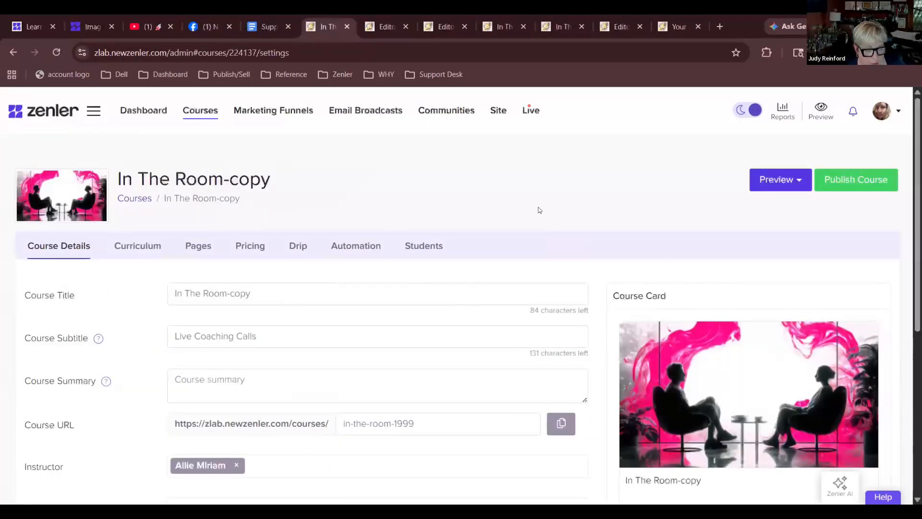
- Open the Z Lab site settings and look through the account's list of sites and the available site sections
click(496, 111)
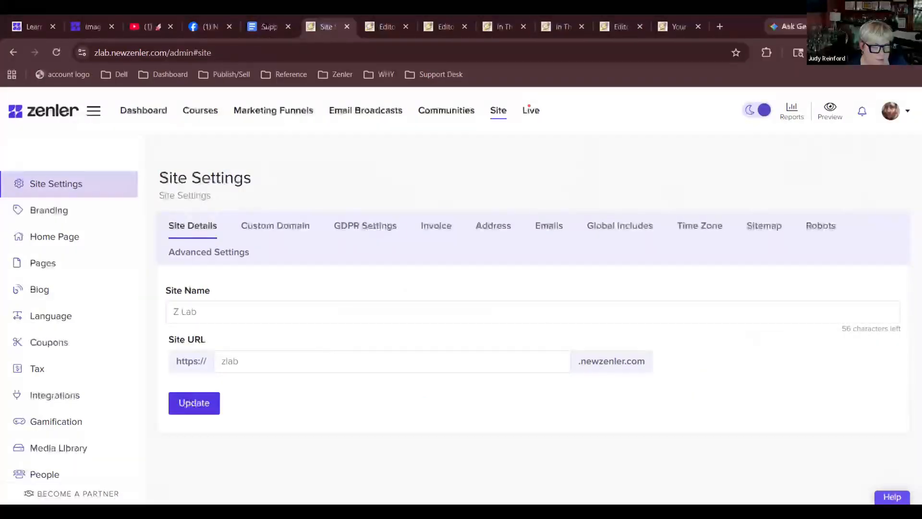
click(903, 112)
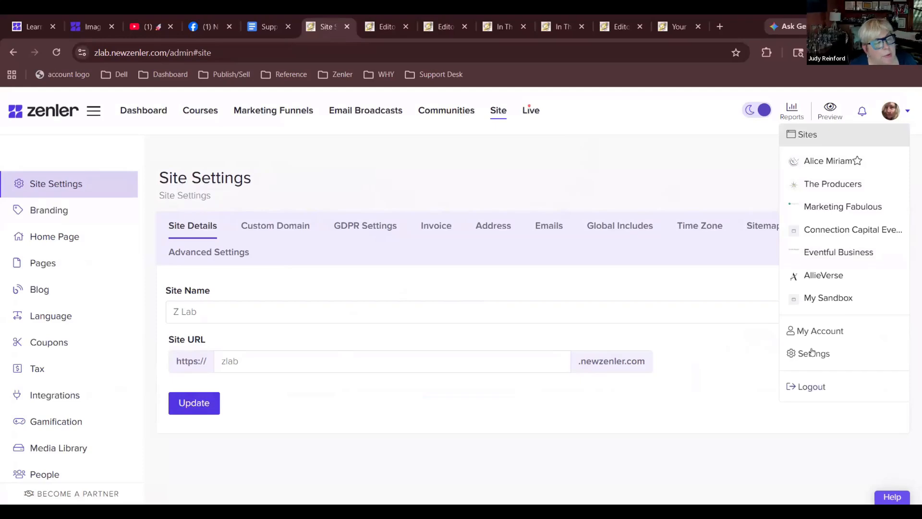
click(553, 152)
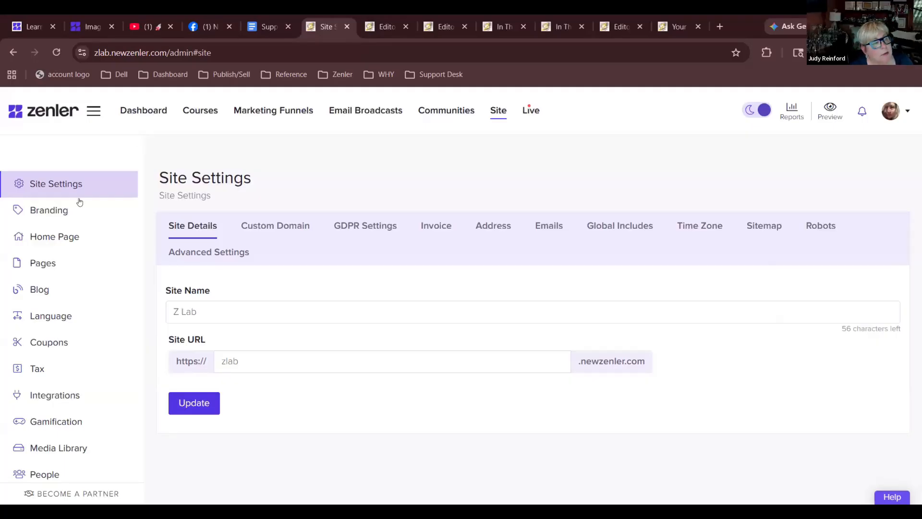
scroll(75, 265, down, 3)
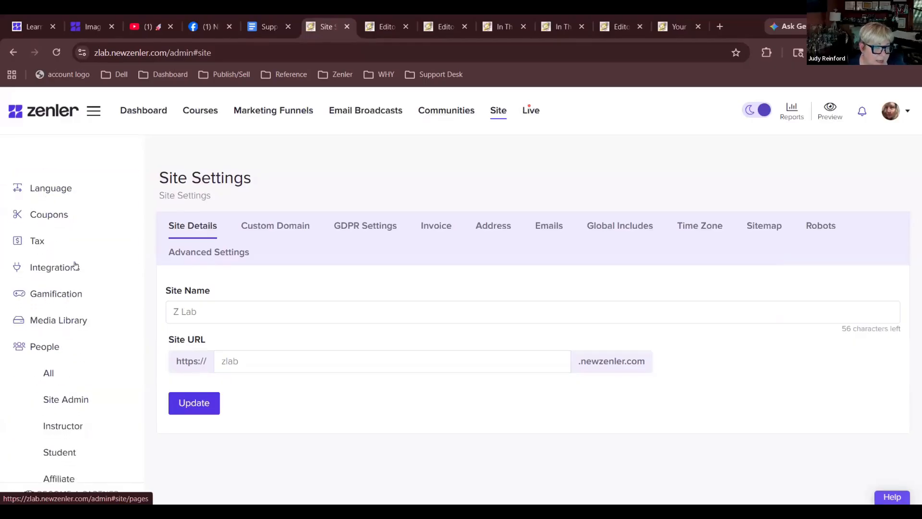
scroll(75, 265, up, 3)
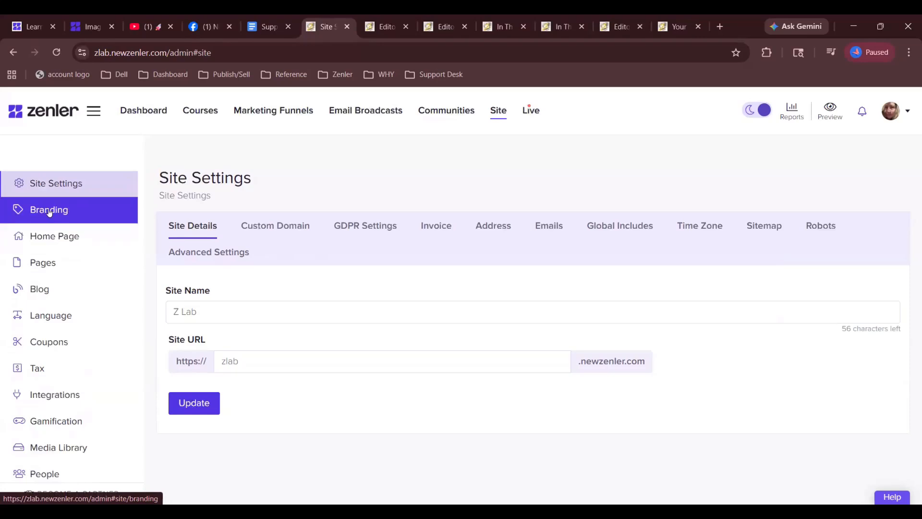
- Open the site's Branding page and examine its logo, font and color settings along with the remaining site sections
click(73, 221)
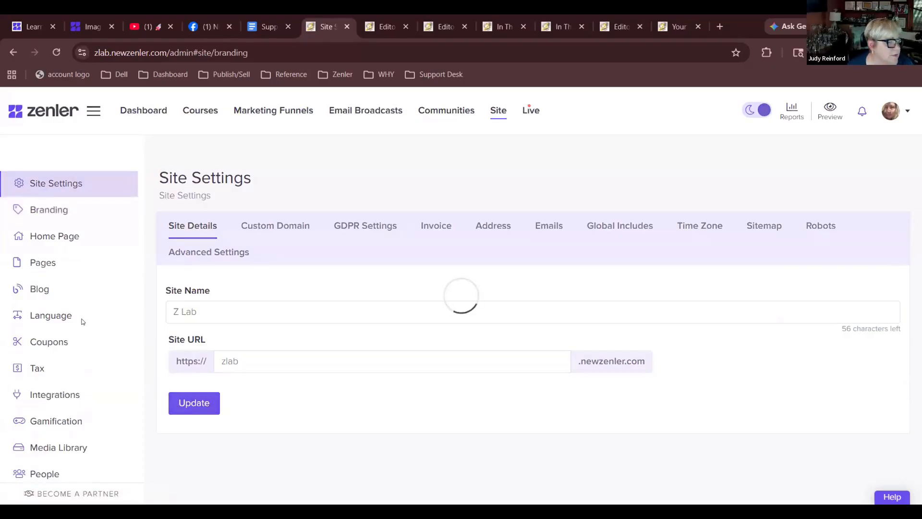
scroll(82, 321, down, 9)
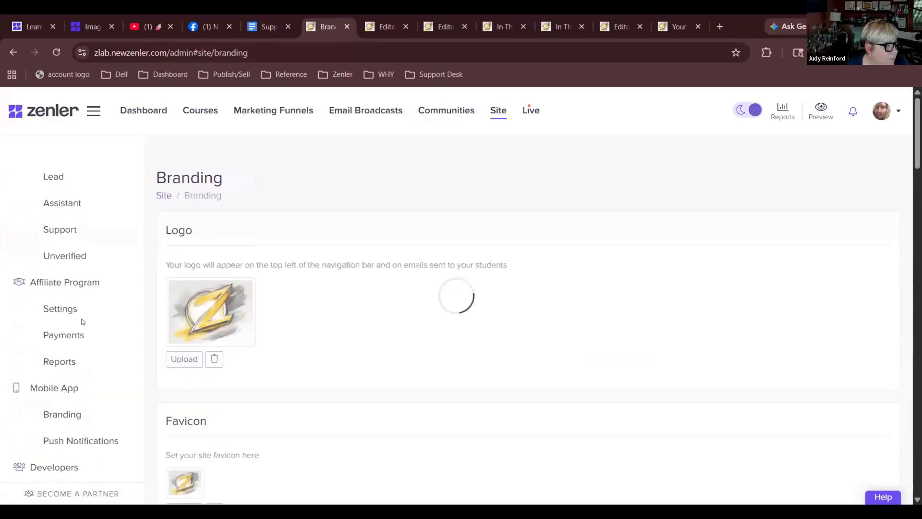
scroll(81, 321, down, 10)
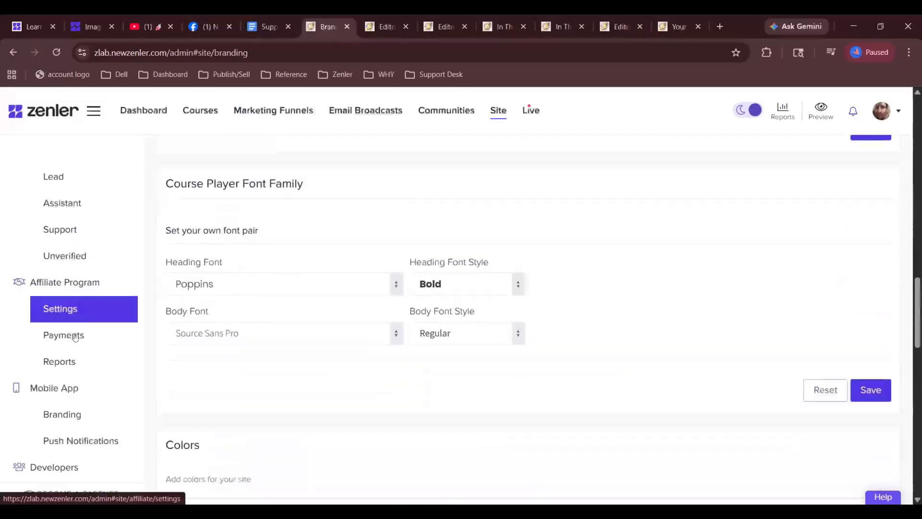
scroll(76, 337, down, 1)
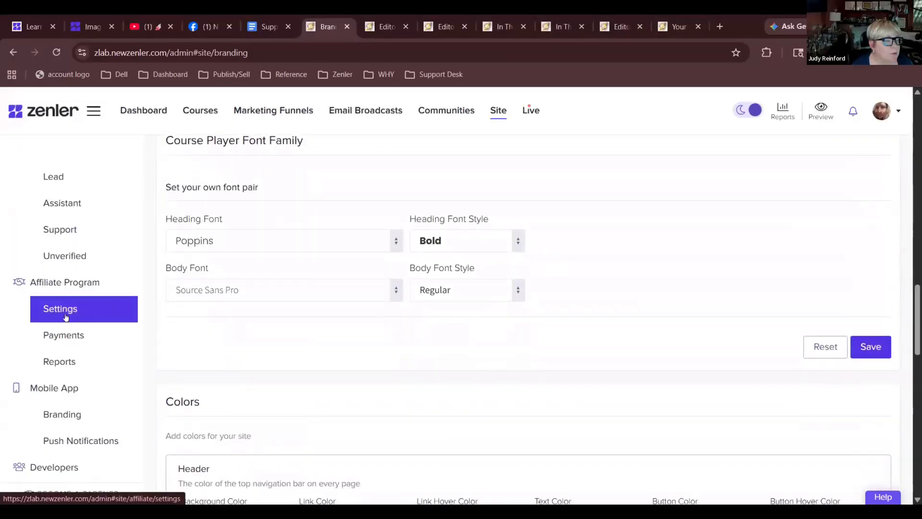
scroll(75, 275, up, 2)
scroll(76, 275, down, 2)
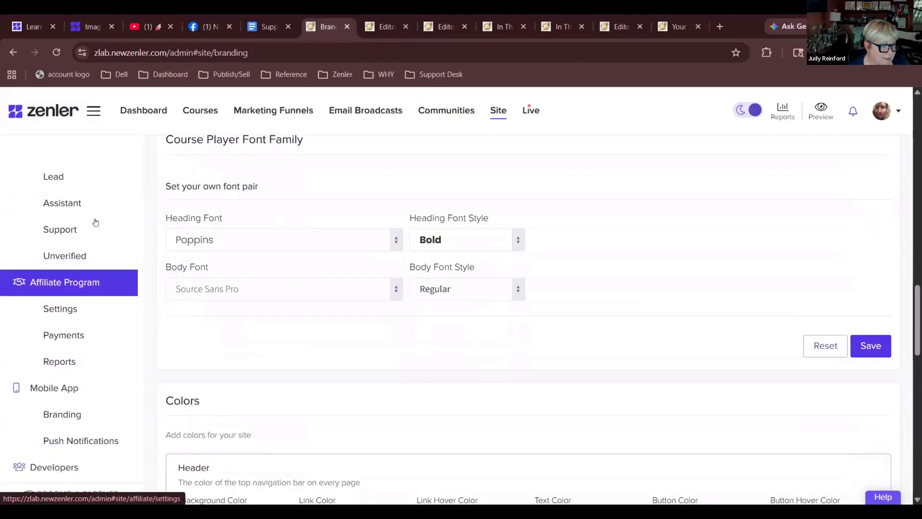
scroll(95, 222, up, 5)
scroll(96, 222, up, 1)
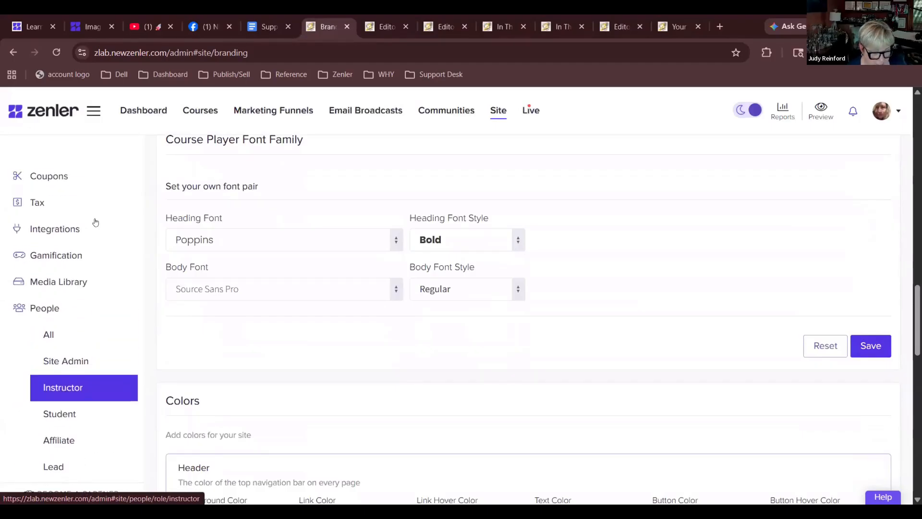
scroll(58, 173, up, 4)
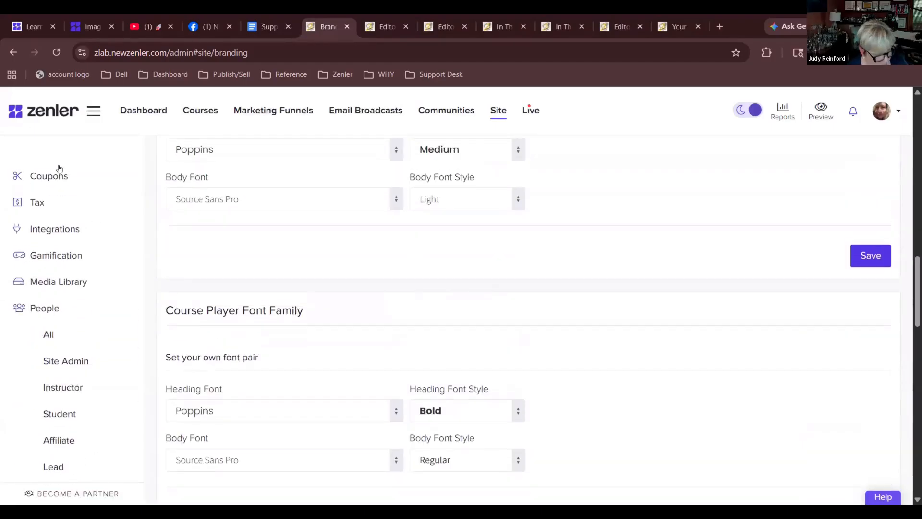
scroll(48, 216, up, 3)
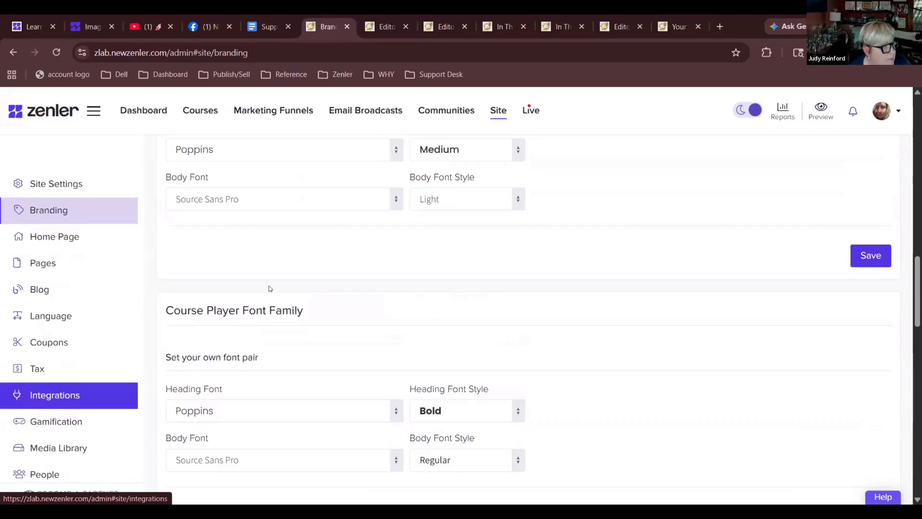
scroll(270, 288, up, 15)
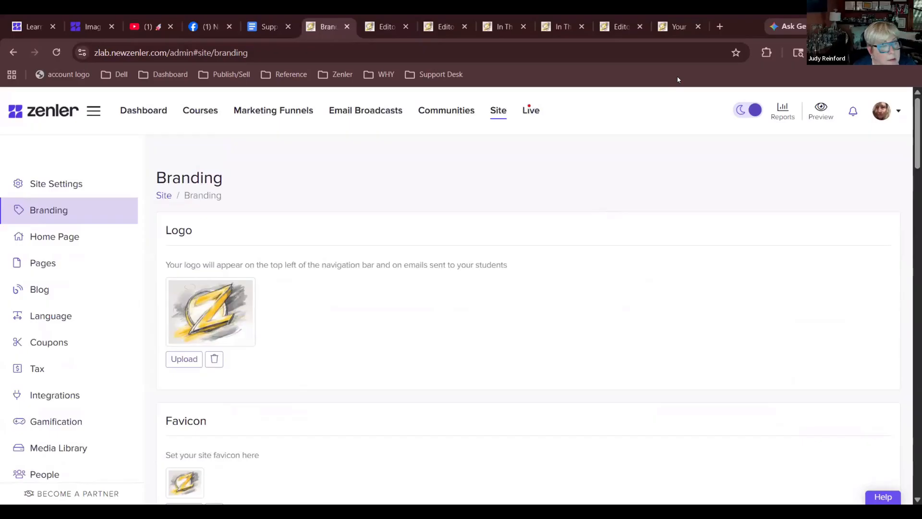
- Return to the site settings, open the Affiliate Program settings and inspect the cookie expiry days
click(497, 110)
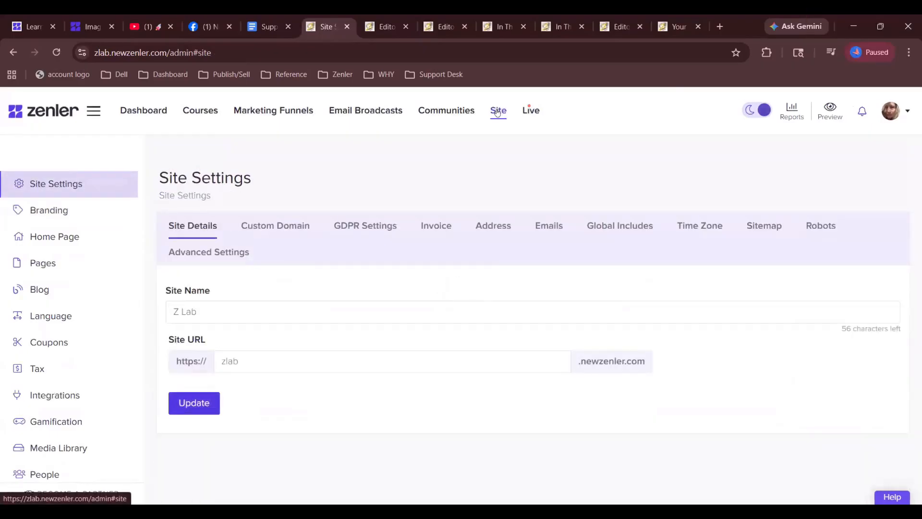
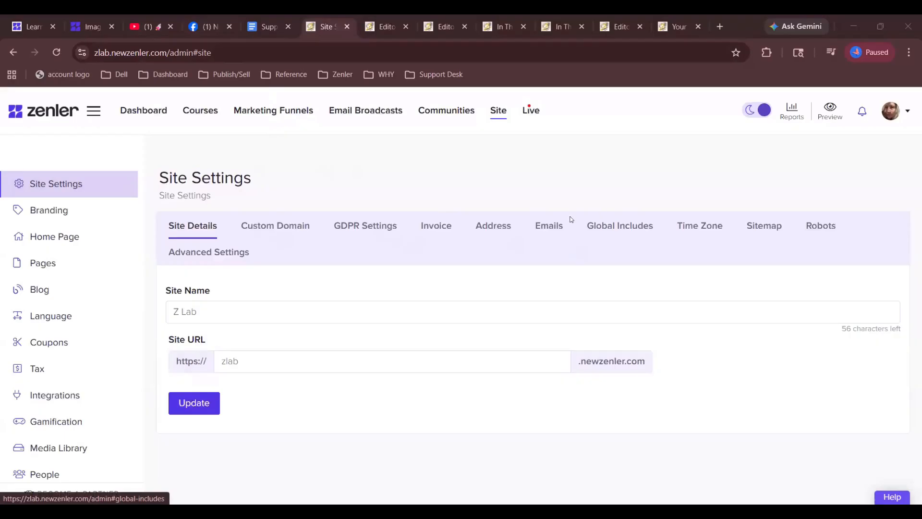
scroll(34, 341, down, 3)
scroll(34, 341, down, 2)
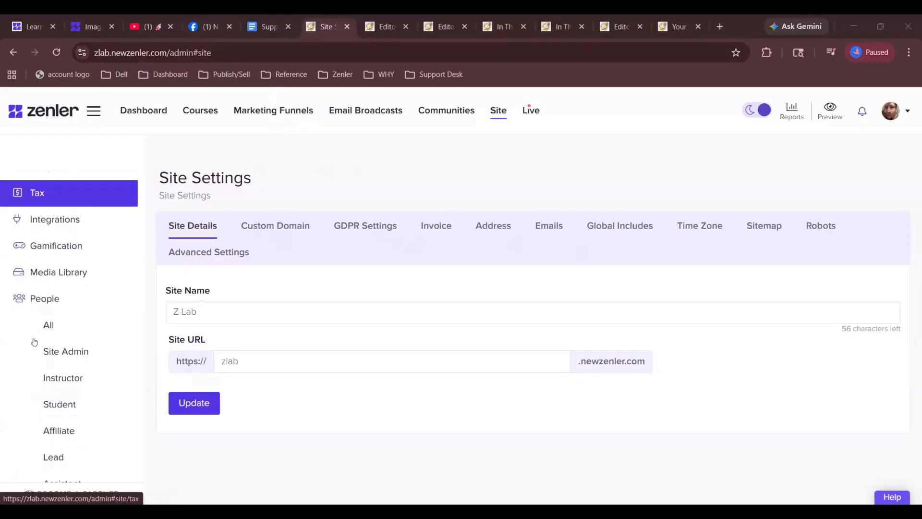
scroll(59, 359, down, 2)
click(57, 354)
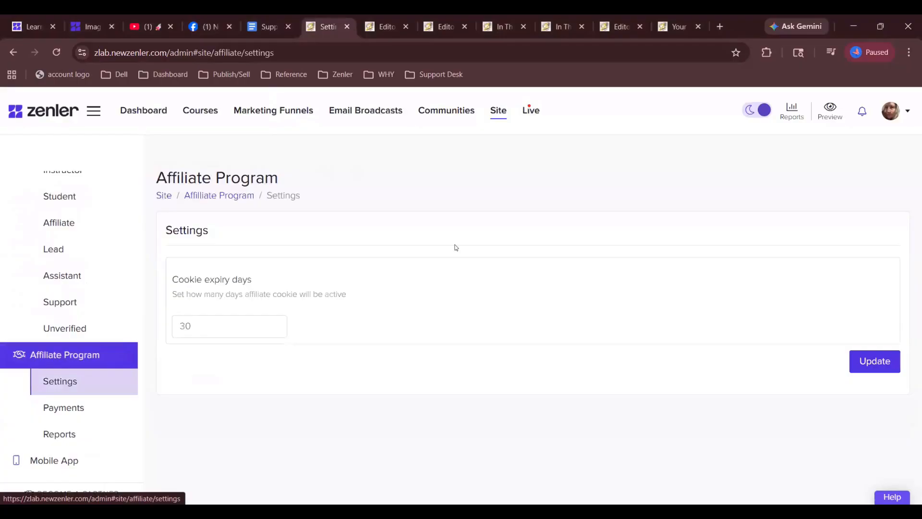
click(229, 325)
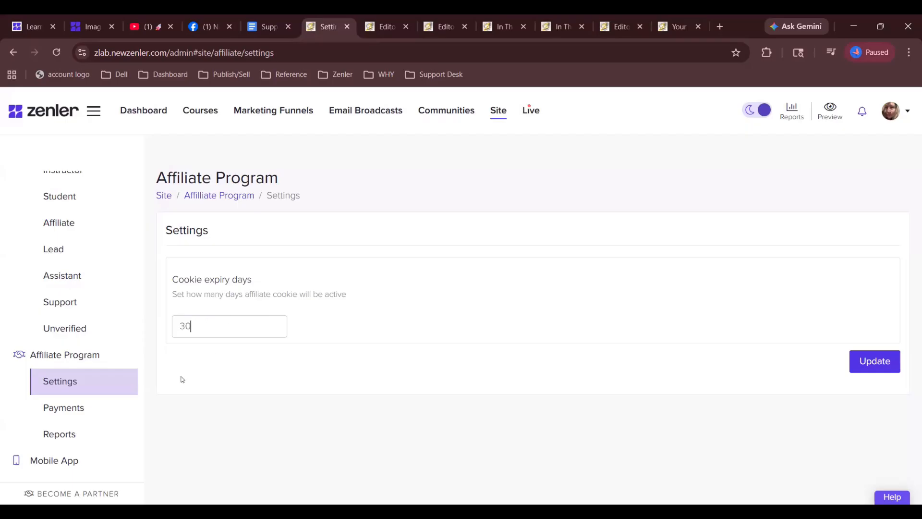
- Review the Affiliate Payments page, then the Affiliates Report with its top affiliates and report generation options
click(69, 414)
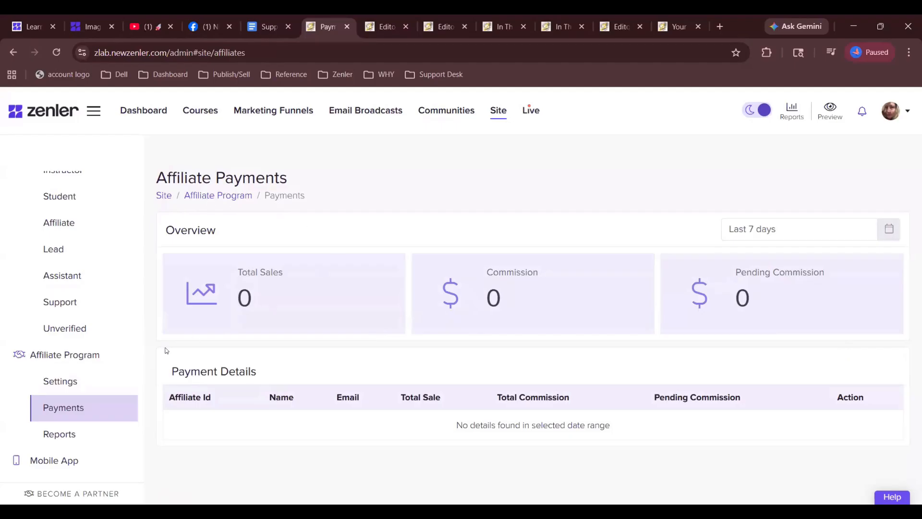
scroll(57, 435, down, 2)
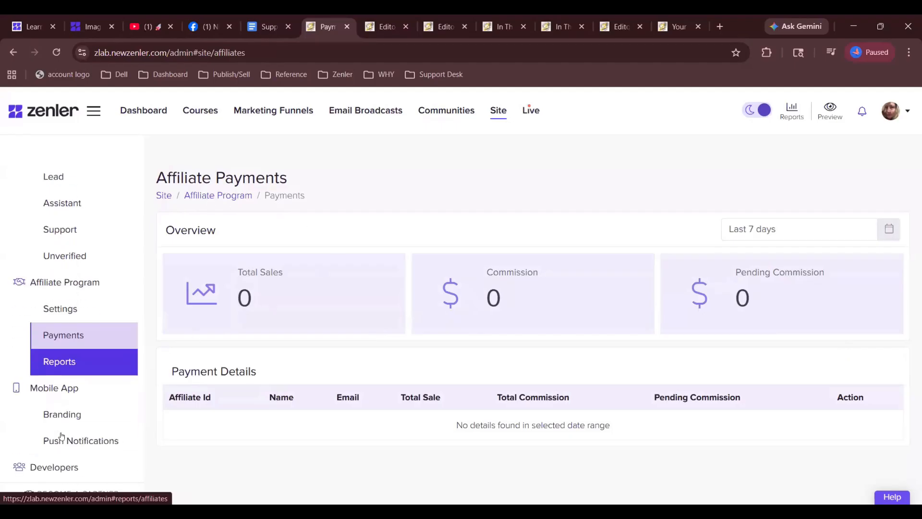
click(60, 364)
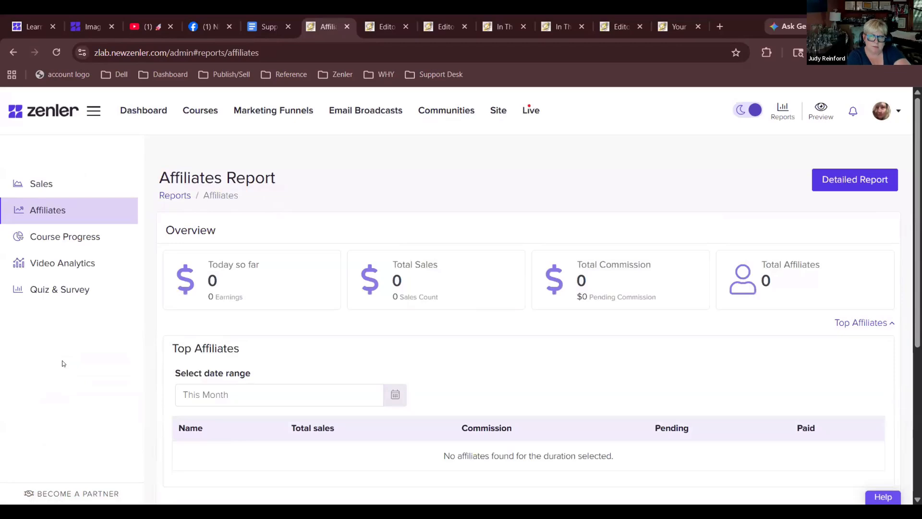
scroll(432, 333, down, 3)
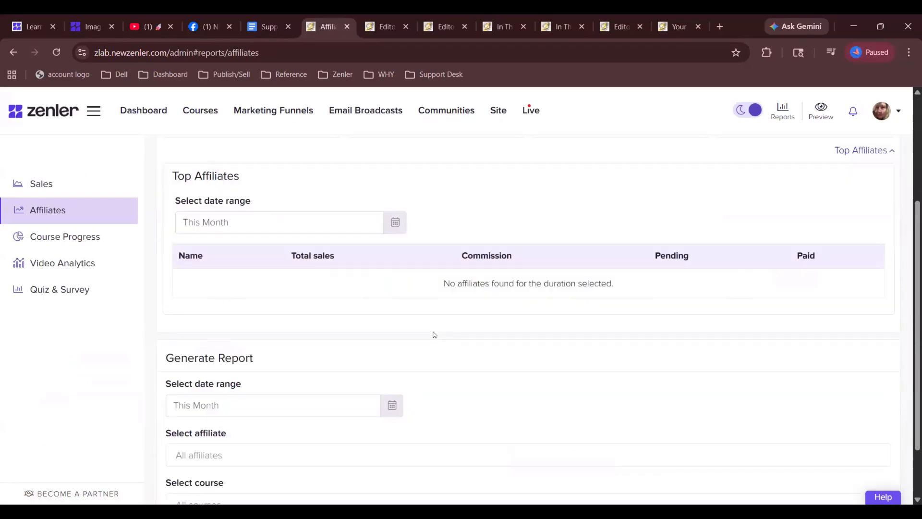
- Return from the Affiliates Report to the site settings and open the list of all people on the site
click(6, 236)
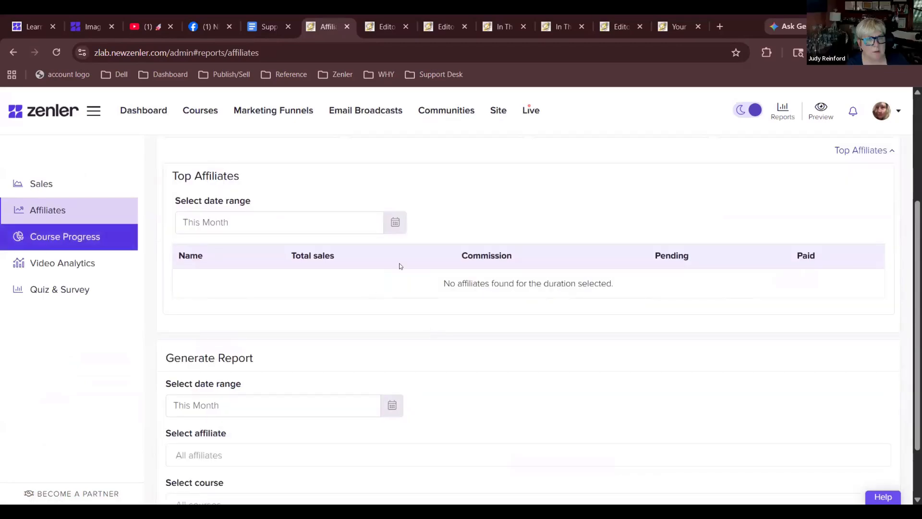
scroll(401, 266, up, 3)
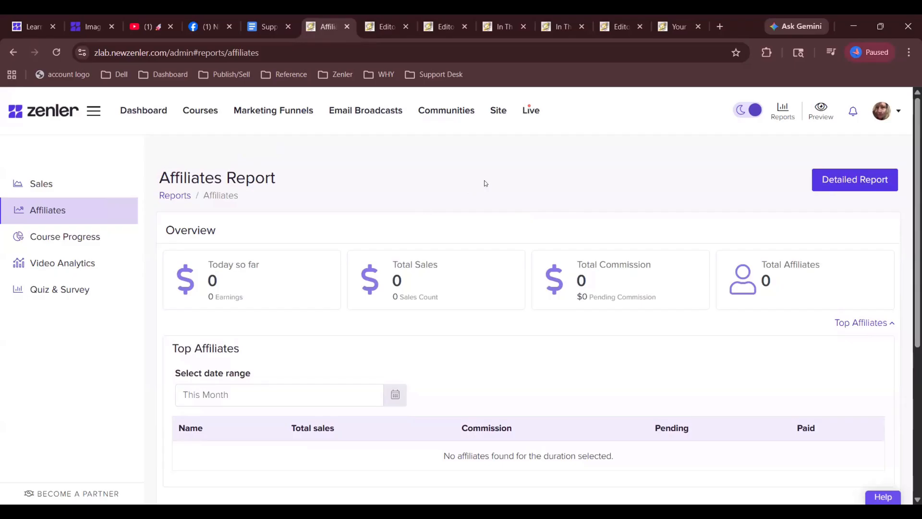
click(501, 118)
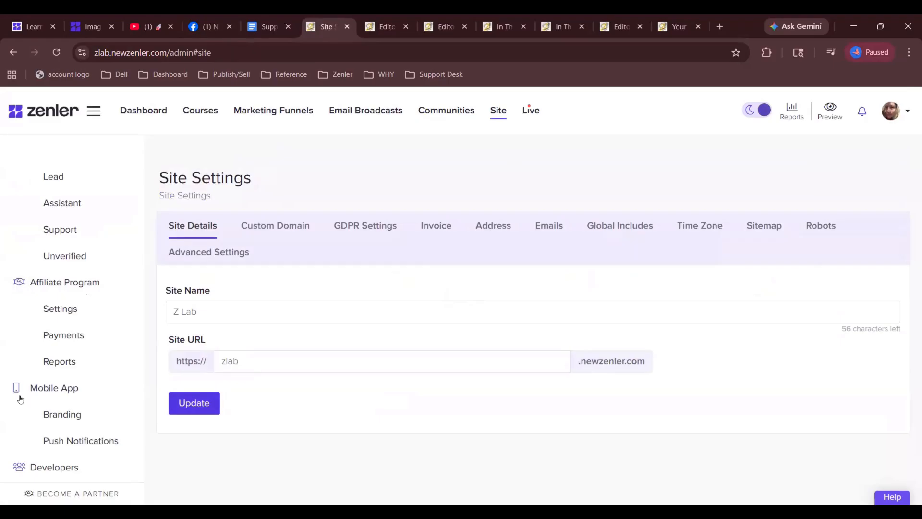
scroll(37, 294, up, 5)
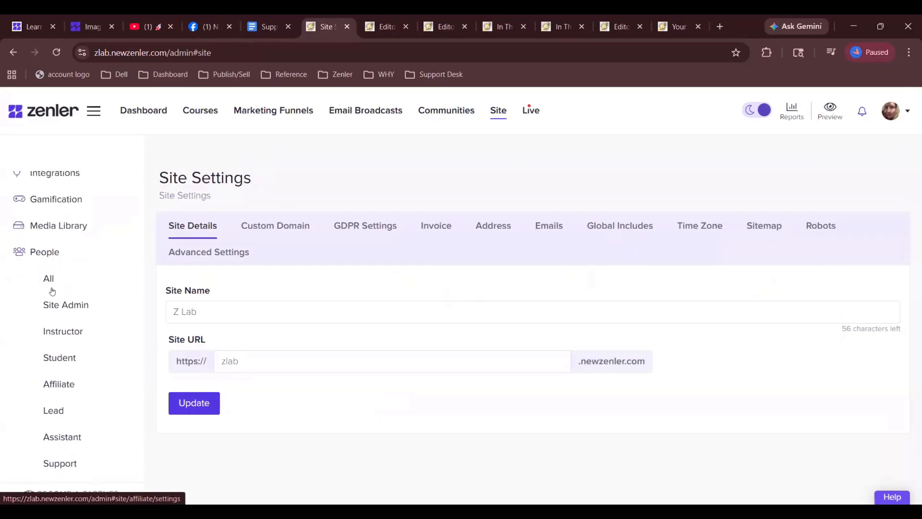
click(51, 290)
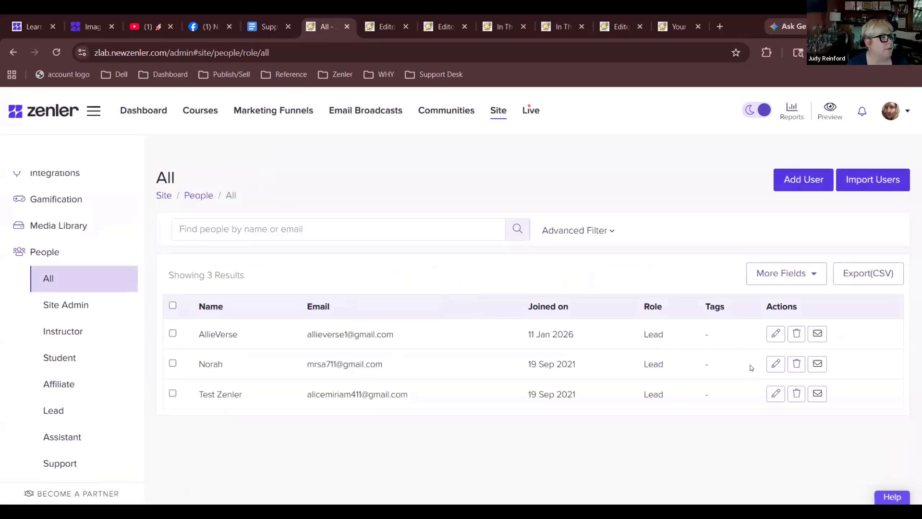
- Open the profile of the second lead in the people list and review its activities, contact fields and role
click(776, 364)
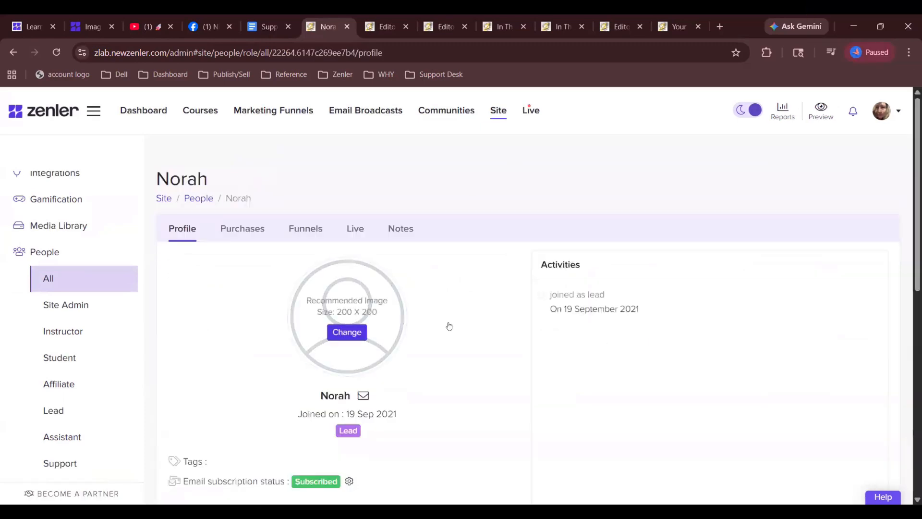
scroll(449, 326, down, 8)
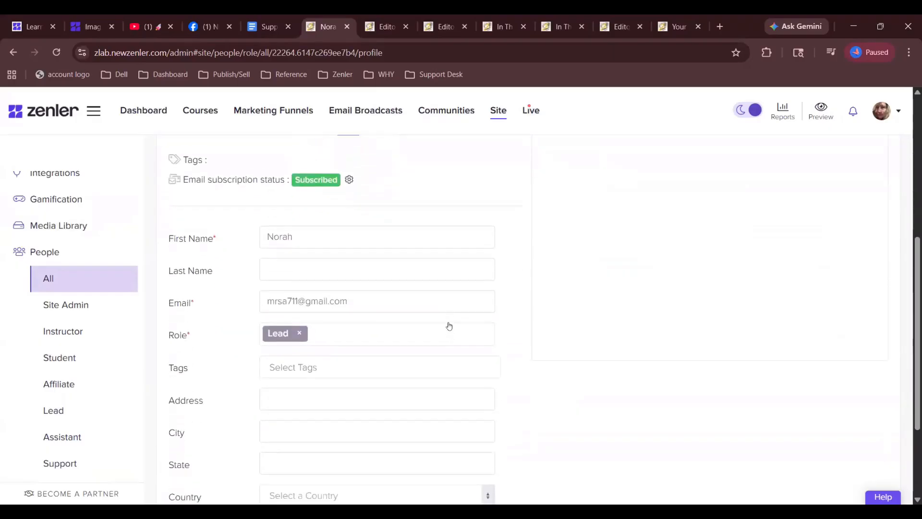
scroll(449, 320, down, 2)
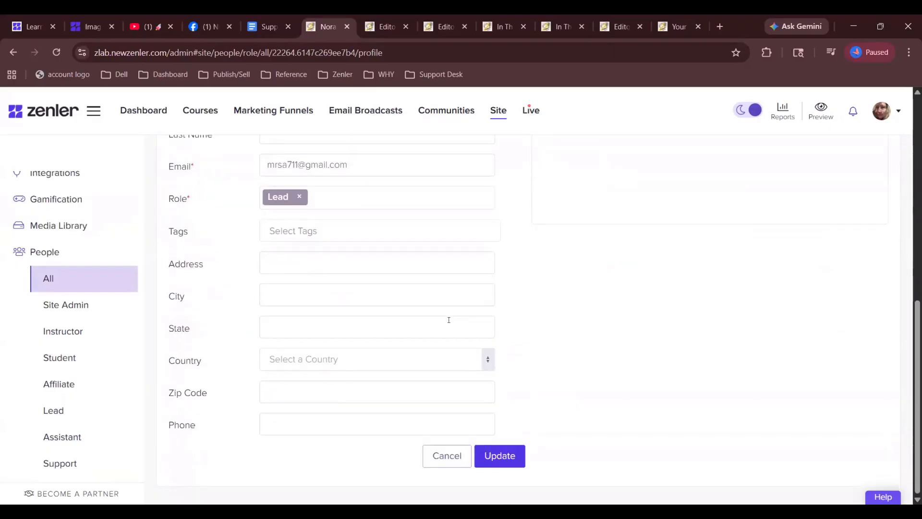
scroll(448, 320, up, 4)
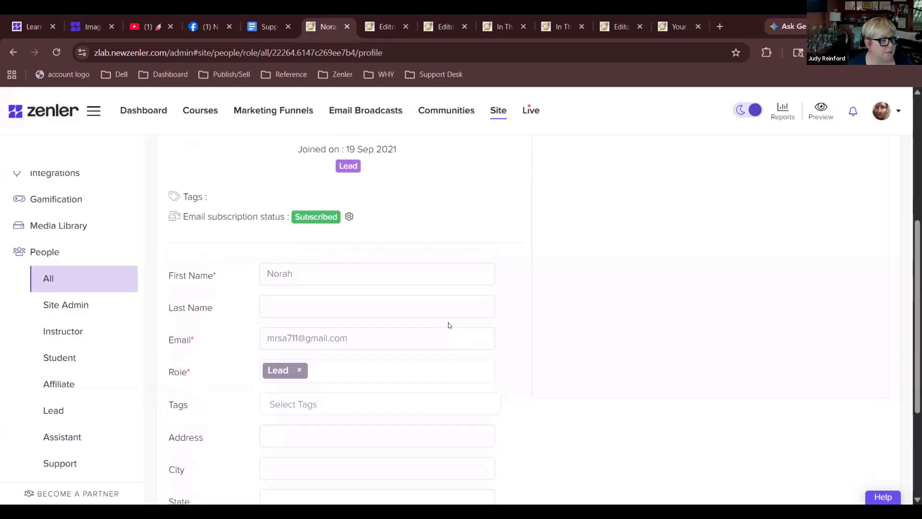
scroll(449, 325, up, 6)
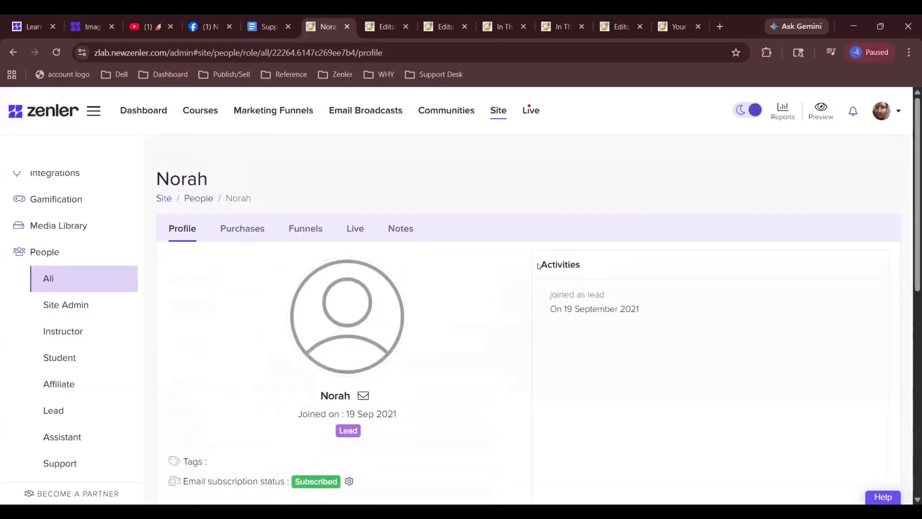
scroll(436, 201, down, 8)
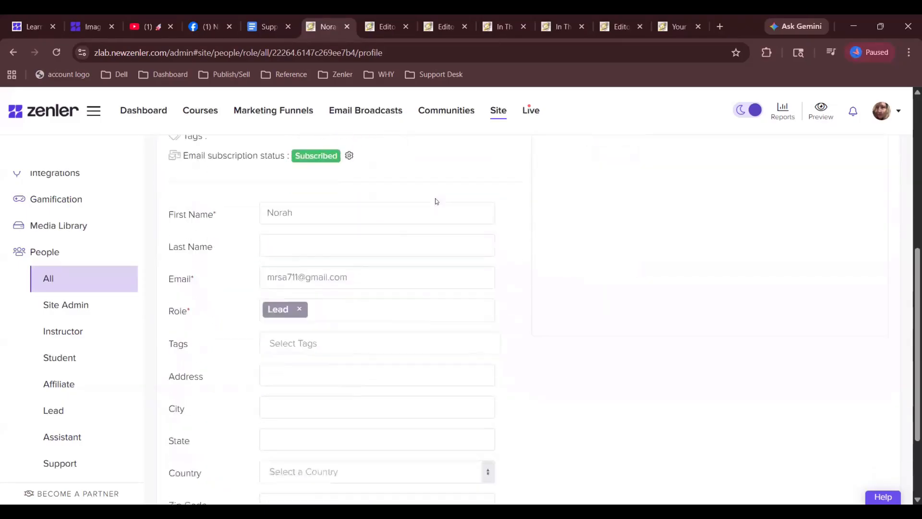
scroll(435, 198, up, 3)
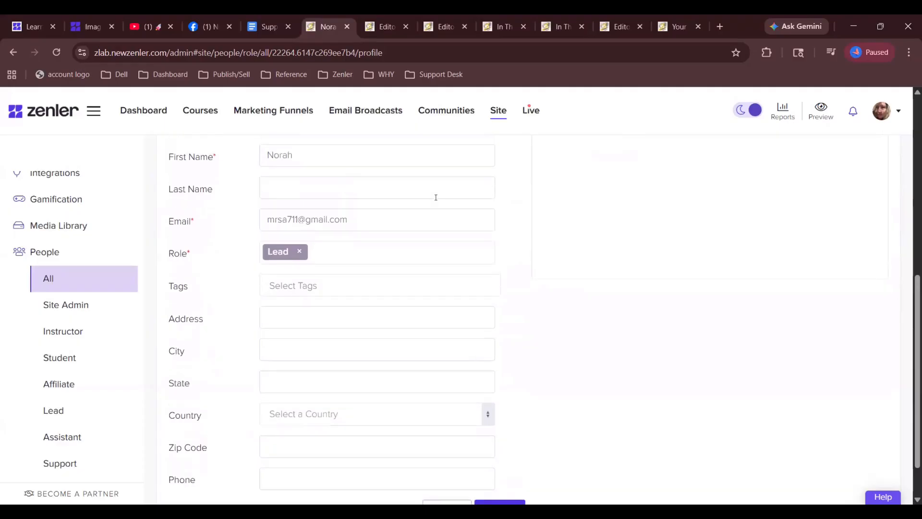
scroll(436, 197, up, 6)
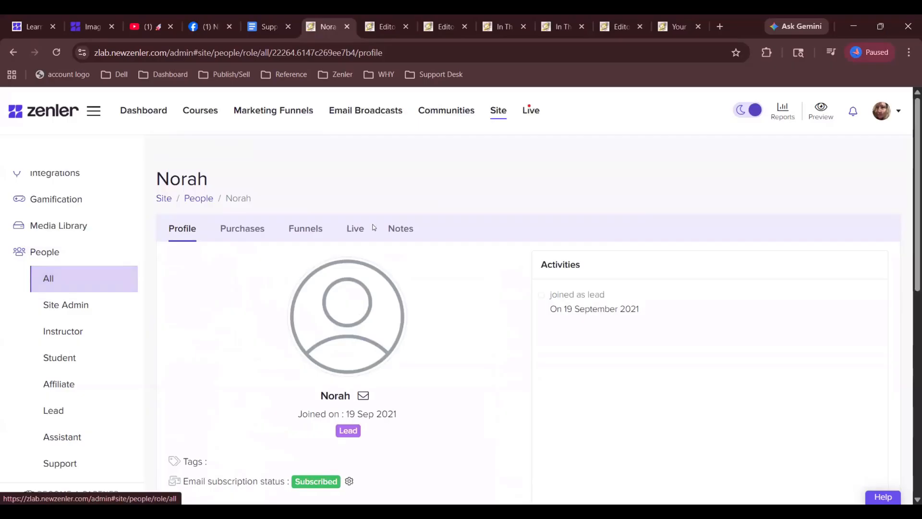
scroll(371, 310, down, 6)
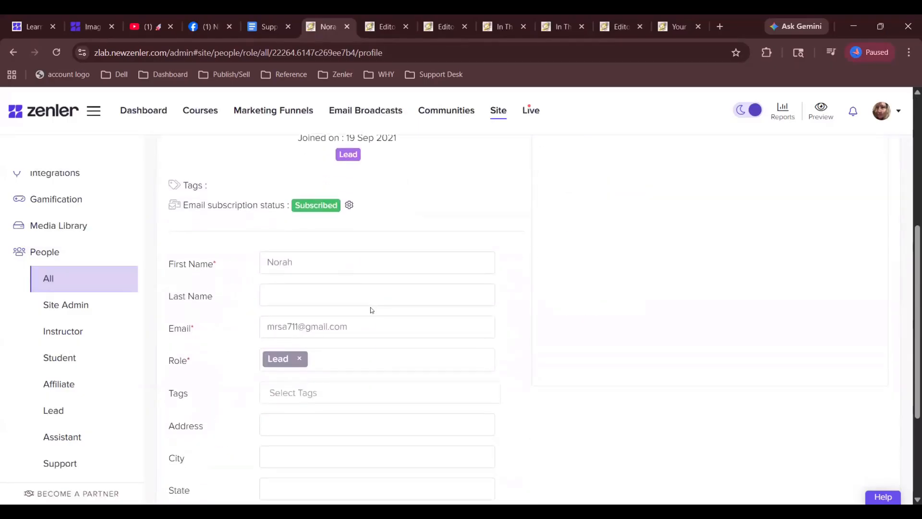
- Add the Affiliate role alongside Lead in the person's profile and review the role choices and extra profile fields
scroll(370, 308, down, 3)
click(327, 218)
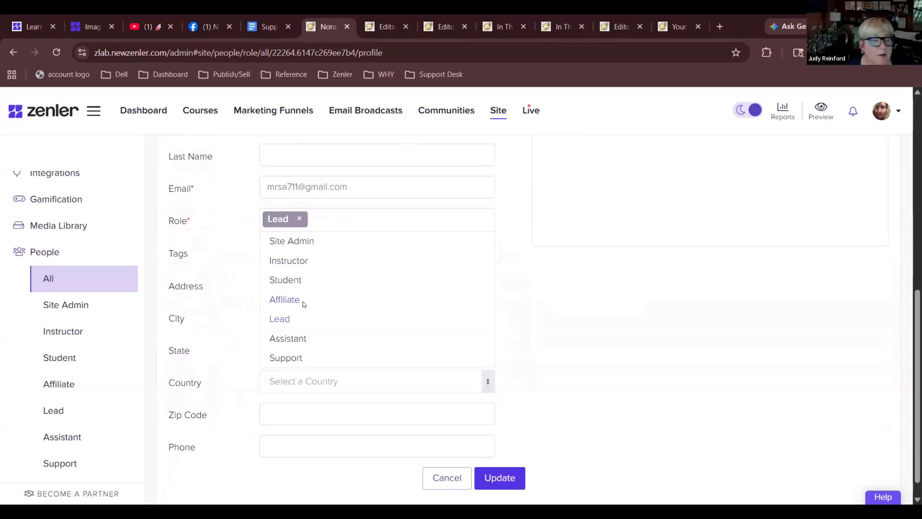
click(303, 303)
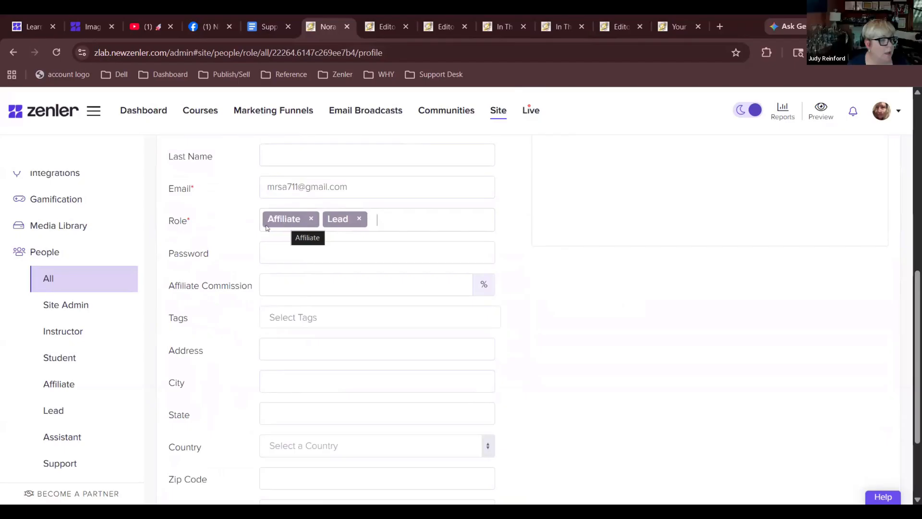
scroll(241, 236, up, 9)
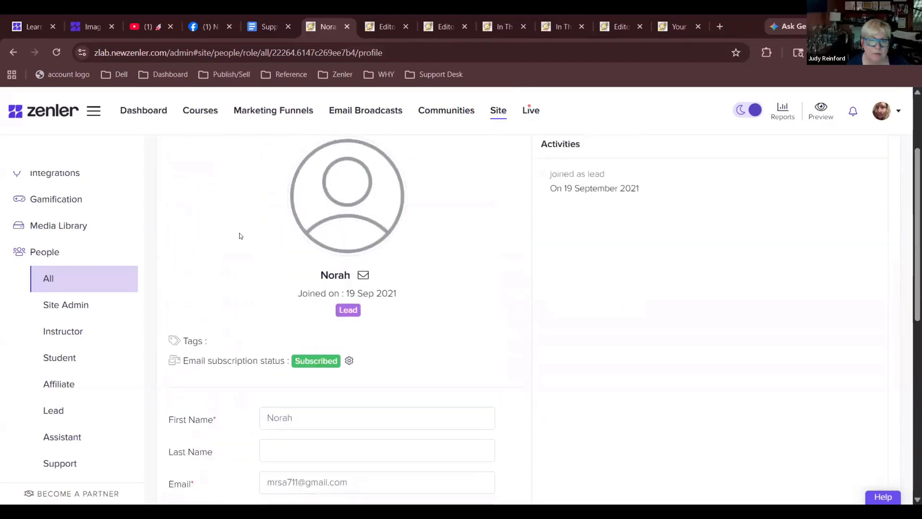
scroll(238, 236, down, 7)
scroll(237, 236, down, 1)
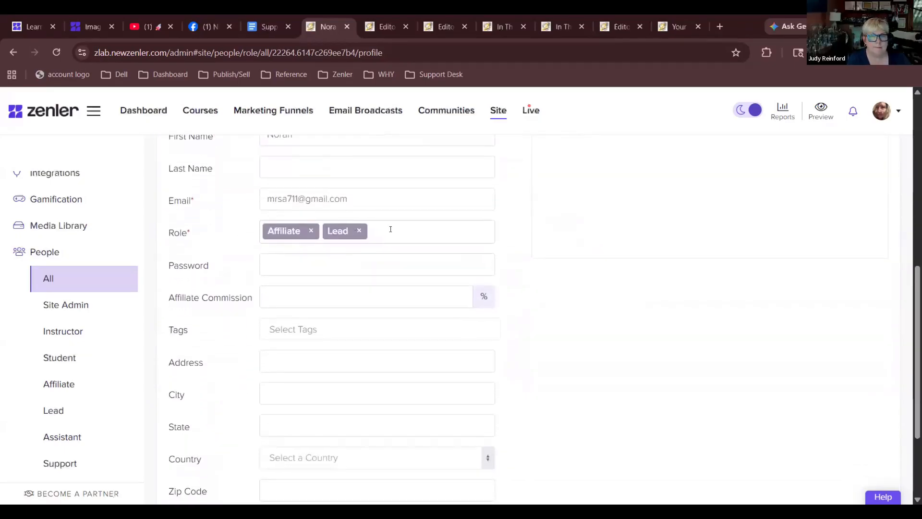
click(399, 229)
click(399, 229)
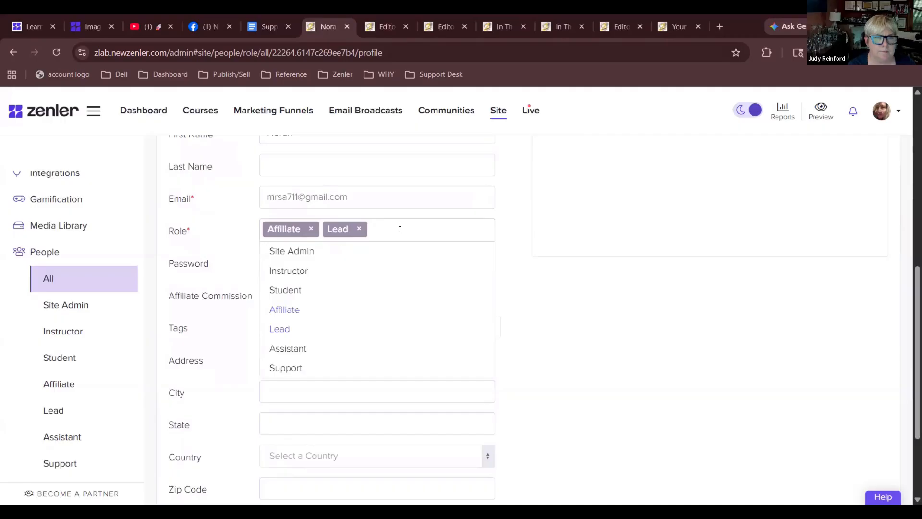
click(556, 251)
scroll(565, 255, down, 1)
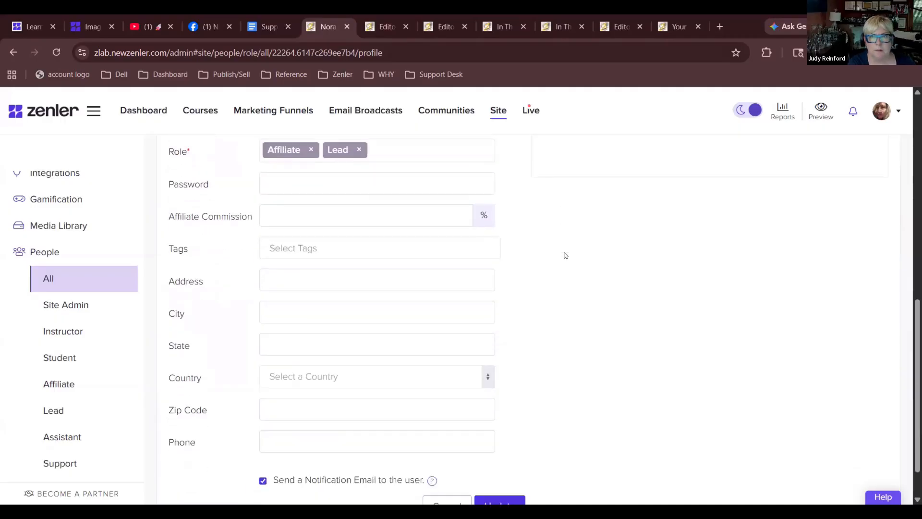
- Set the person's affiliate commission to 30% and save the profile with the notification email option enabled
click(372, 210)
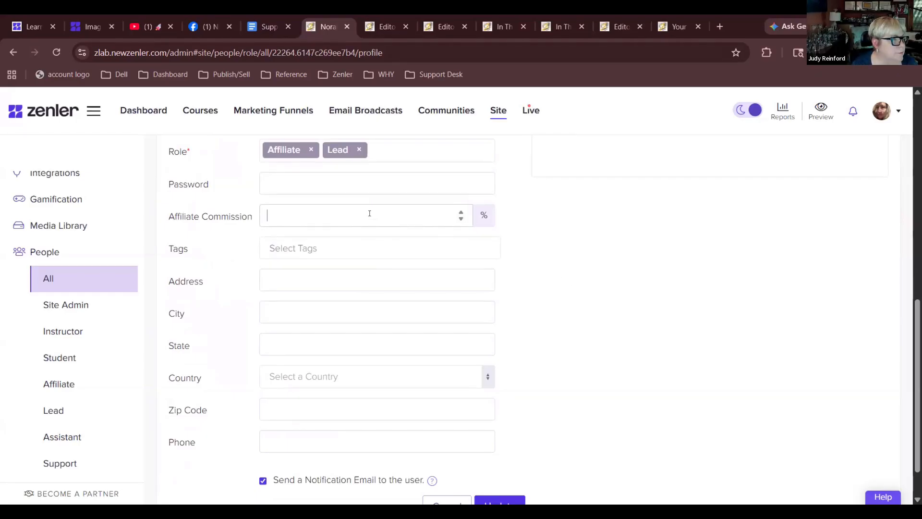
scroll(369, 213, up, 5)
scroll(369, 213, up, 2)
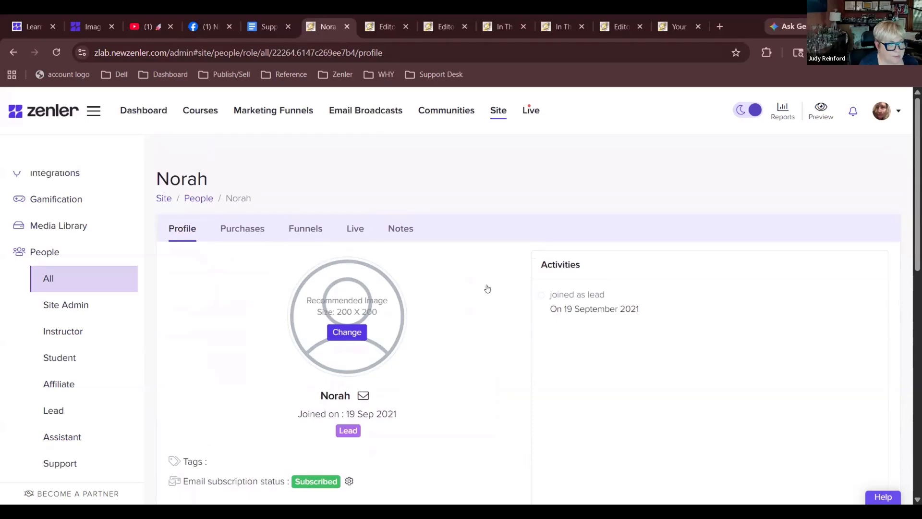
scroll(486, 288, down, 7)
scroll(487, 288, down, 3)
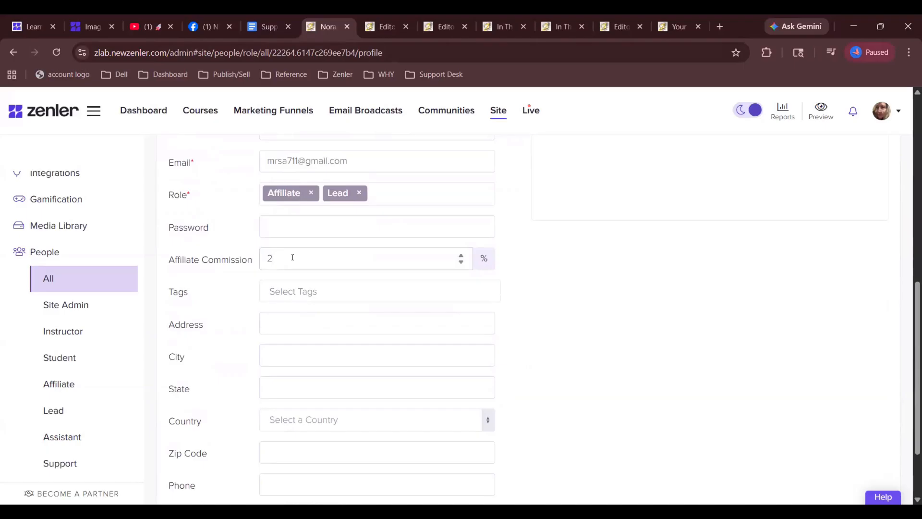
key(BackSpace)
text(30)
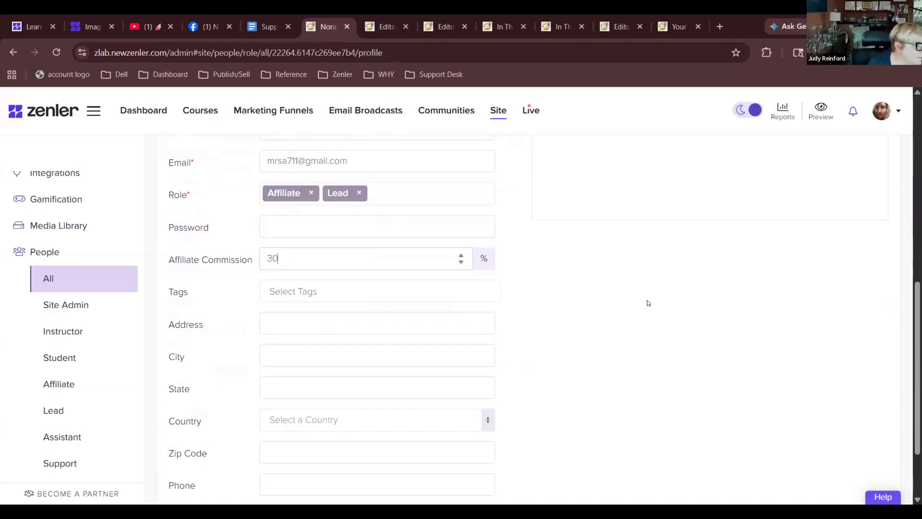
scroll(647, 303, down, 2)
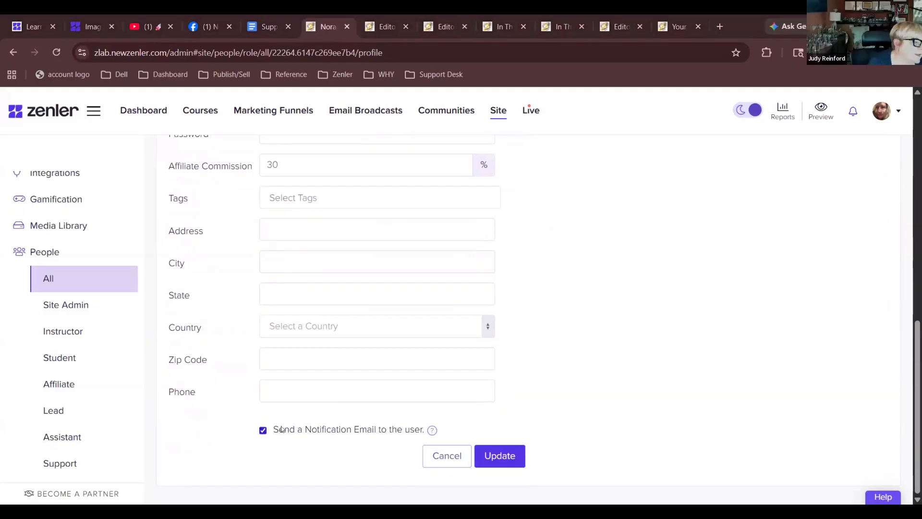
click(507, 454)
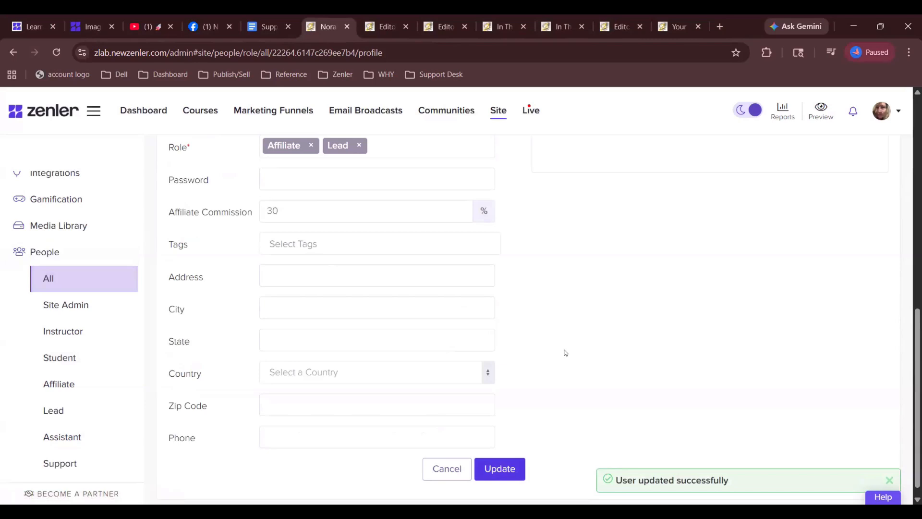
- Open the person's affiliate details and examine the commission, affiliate code, sample link, active status and access level settings
scroll(565, 353, up, 10)
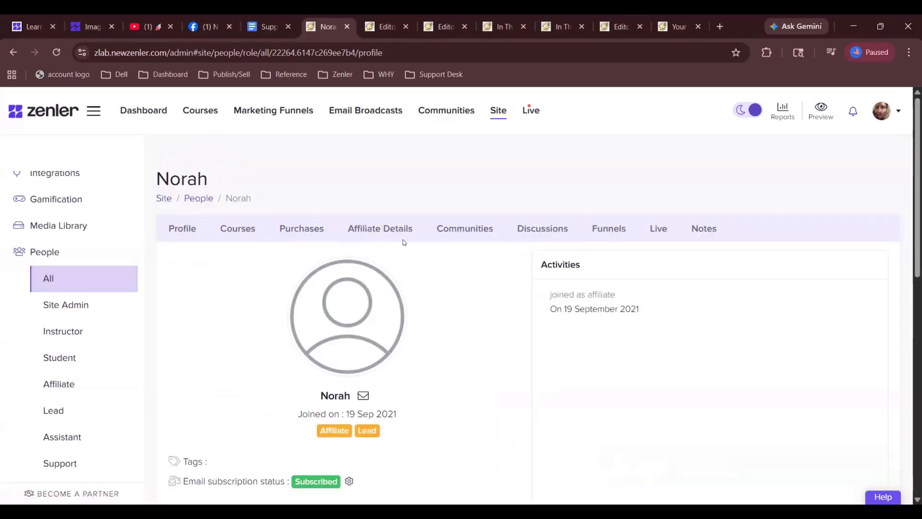
click(368, 226)
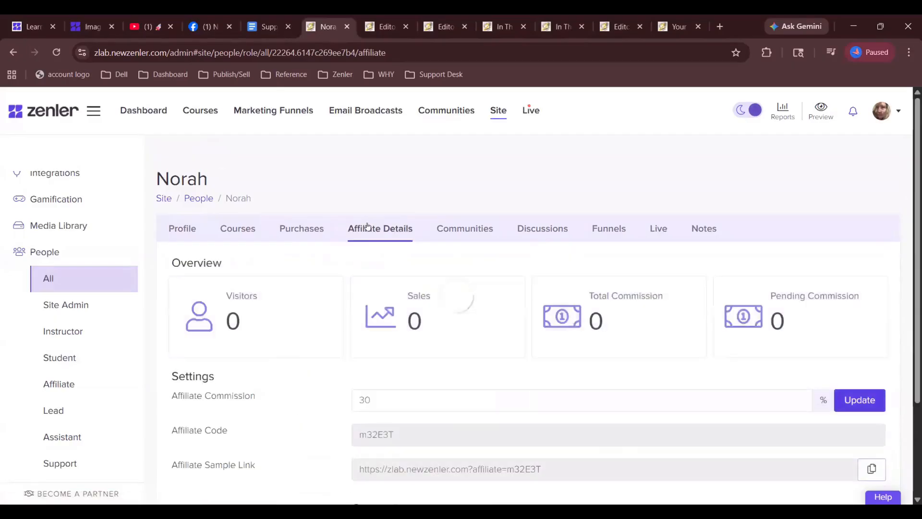
scroll(272, 391, down, 3)
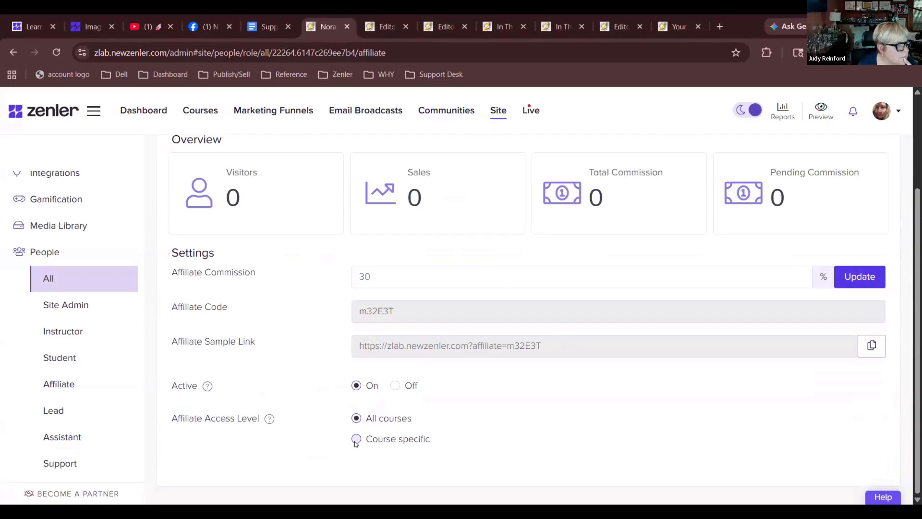
mouse_move(206, 386)
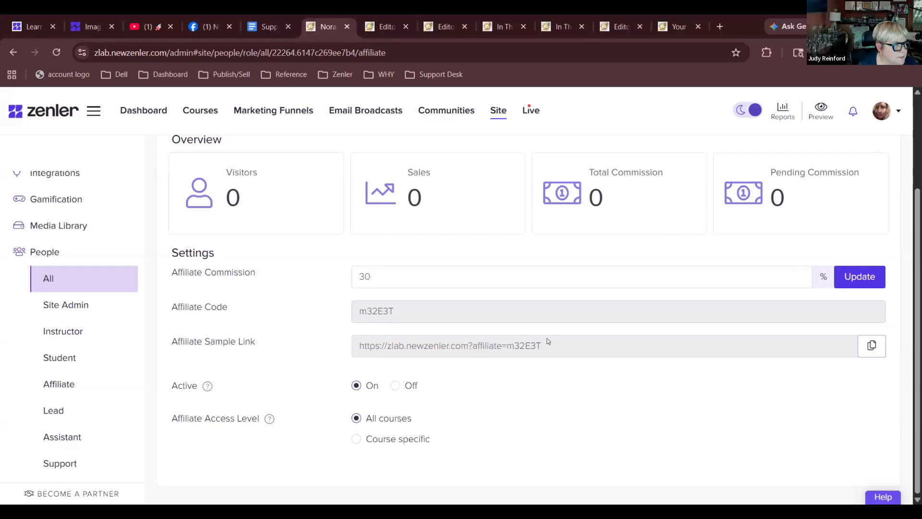
- Copy the affiliate sample link, and highlight its affiliate parameter and the matching affiliate code
triple_click(573, 347)
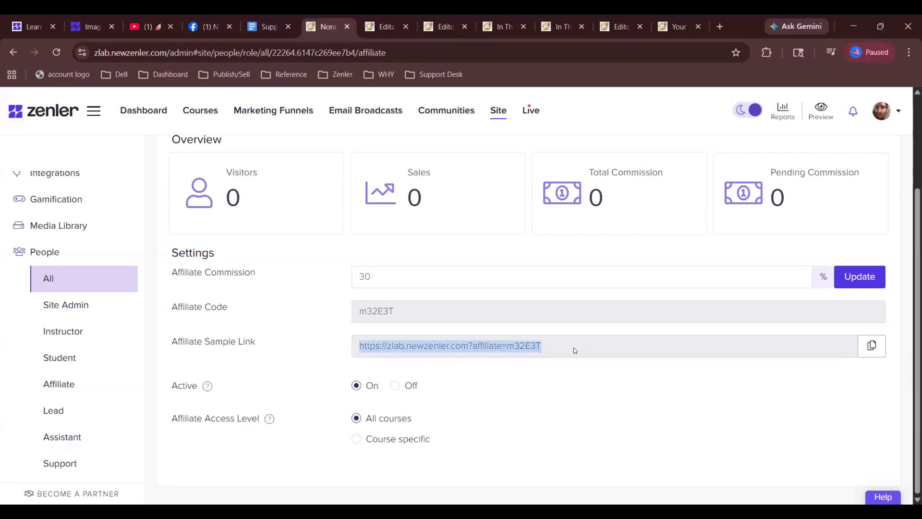
click(869, 344)
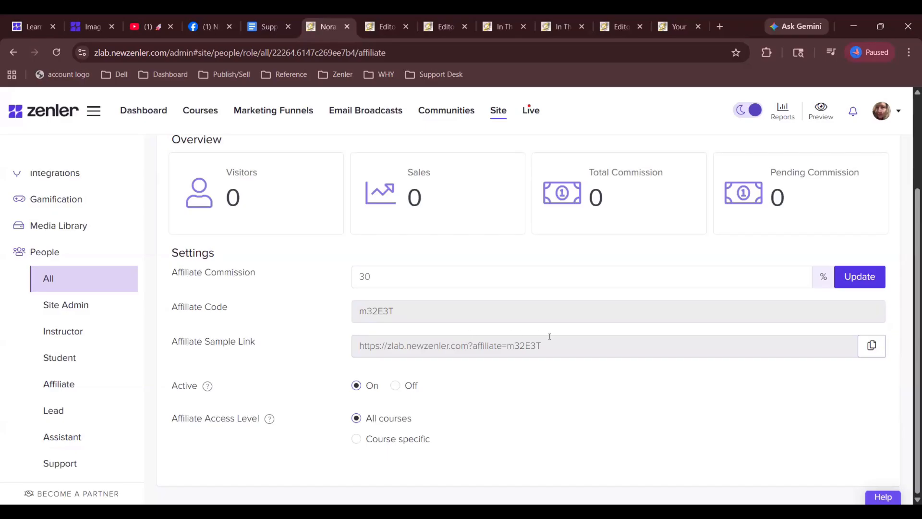
drag(469, 346, 550, 336)
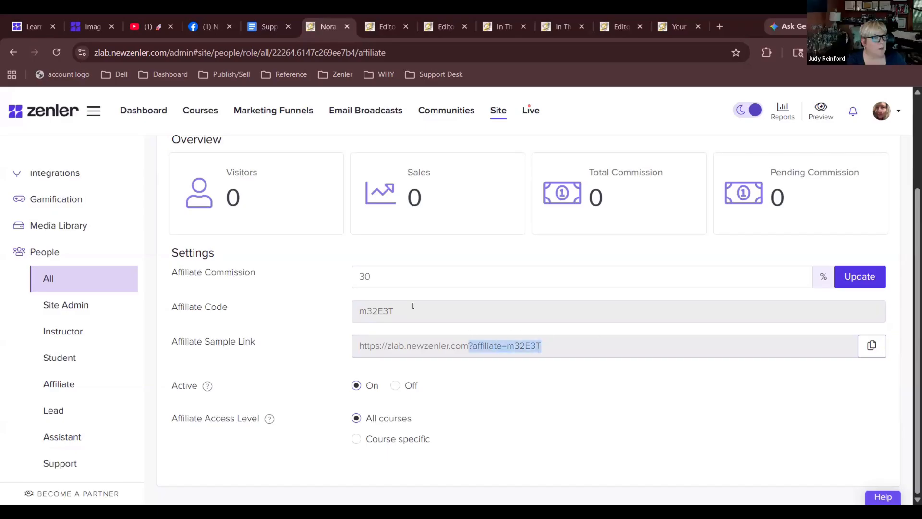
drag(403, 311, 290, 311)
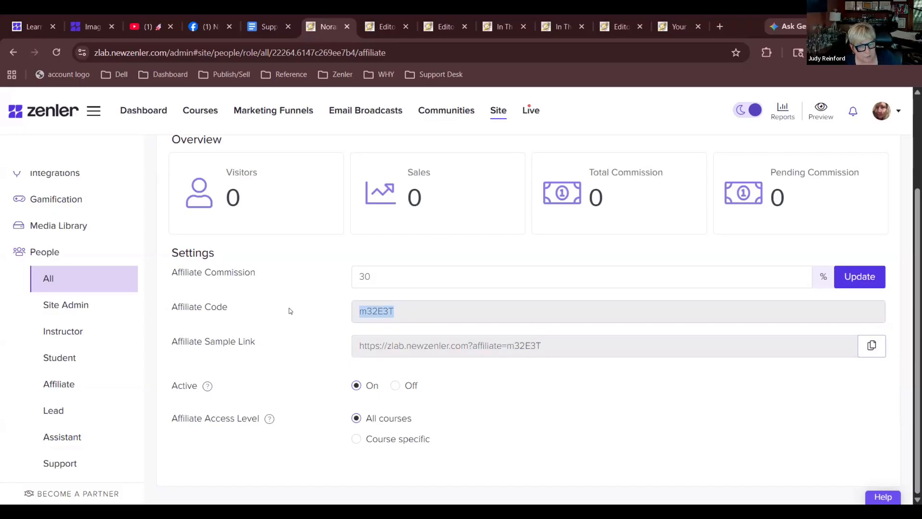
scroll(289, 310, up, 3)
scroll(289, 311, down, 3)
scroll(289, 310, up, 3)
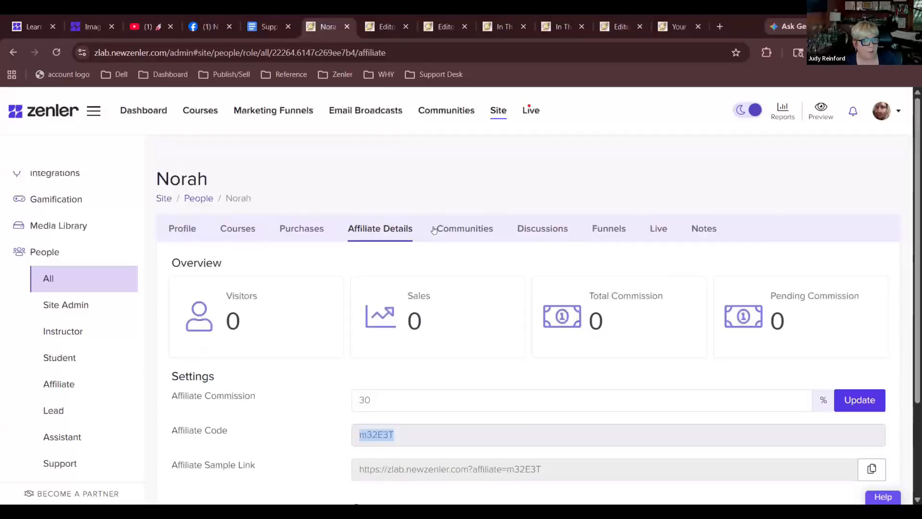
- View the person's community assignments and open the site's Language settings
click(480, 229)
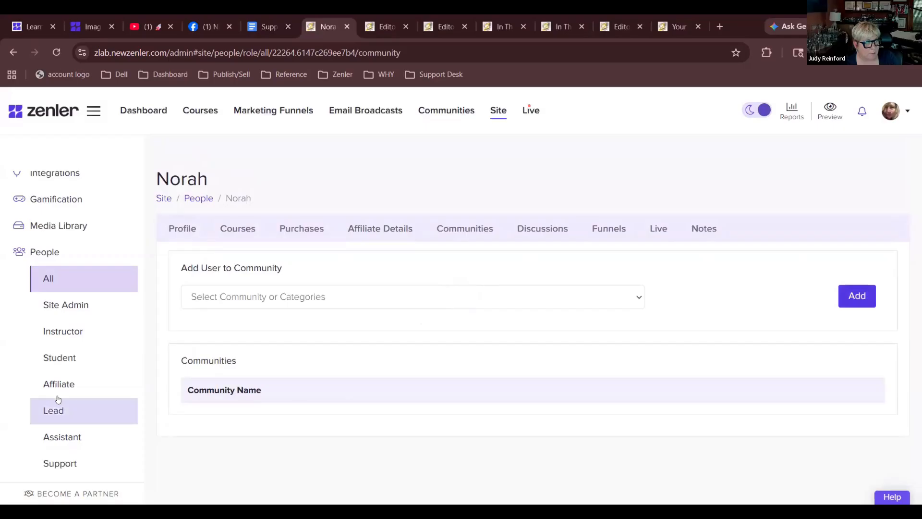
scroll(56, 411, down, 5)
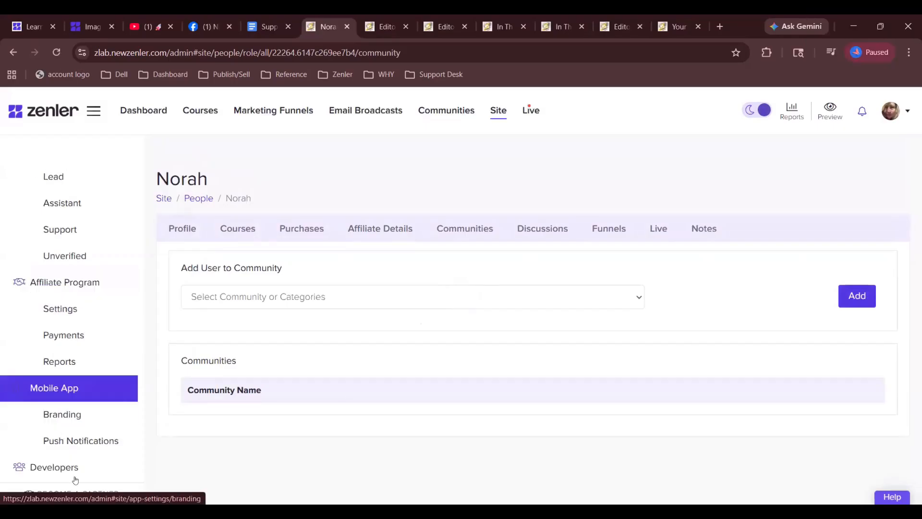
scroll(68, 245, up, 6)
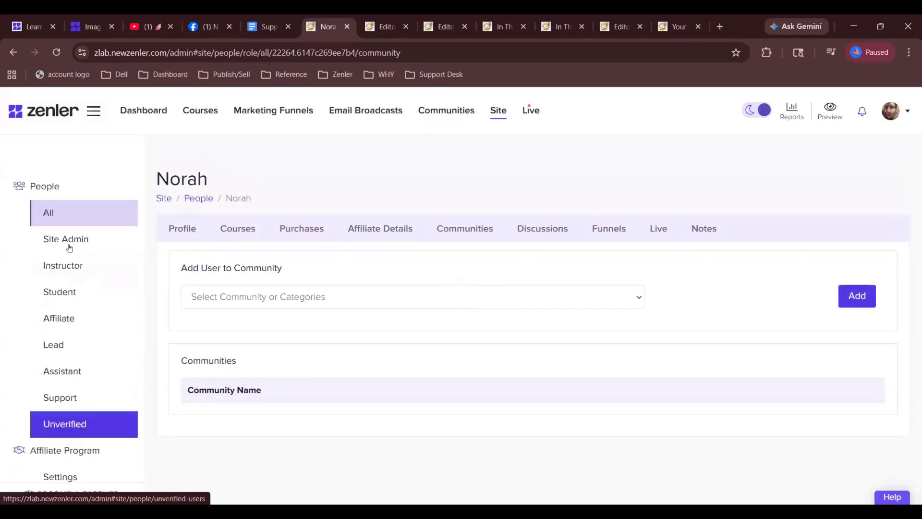
scroll(69, 248, up, 3)
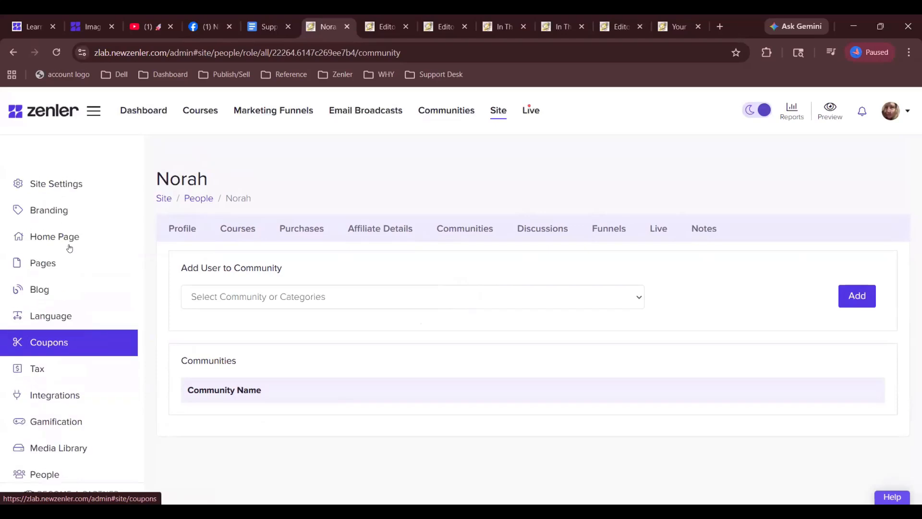
scroll(70, 248, down, 3)
scroll(69, 248, up, 4)
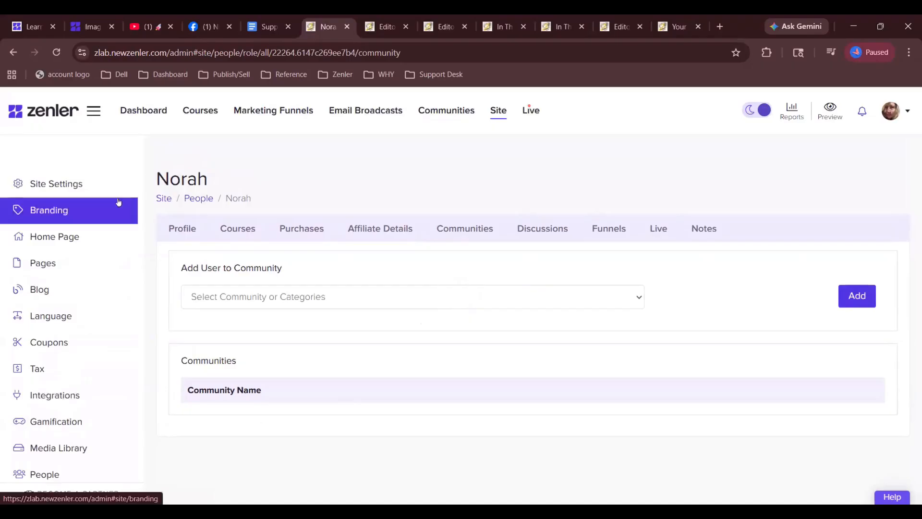
scroll(113, 269, down, 5)
scroll(103, 349, up, 5)
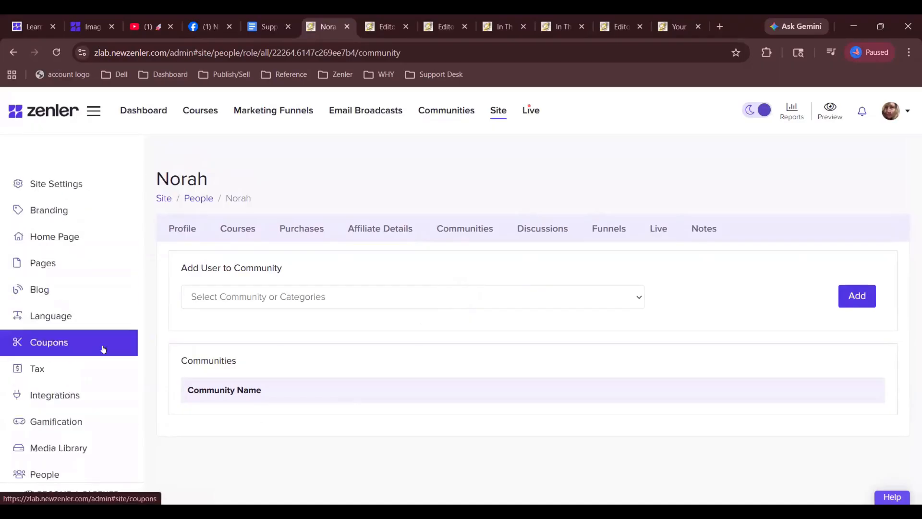
scroll(103, 349, down, 1)
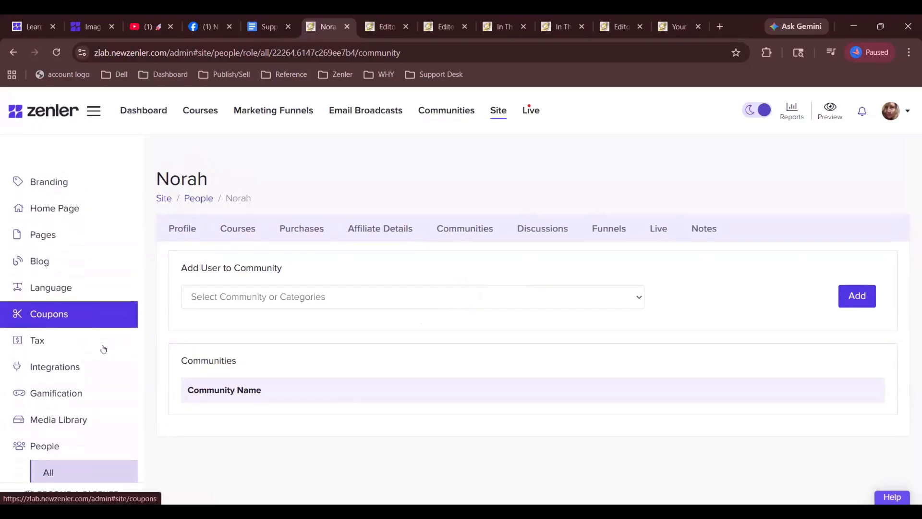
click(49, 293)
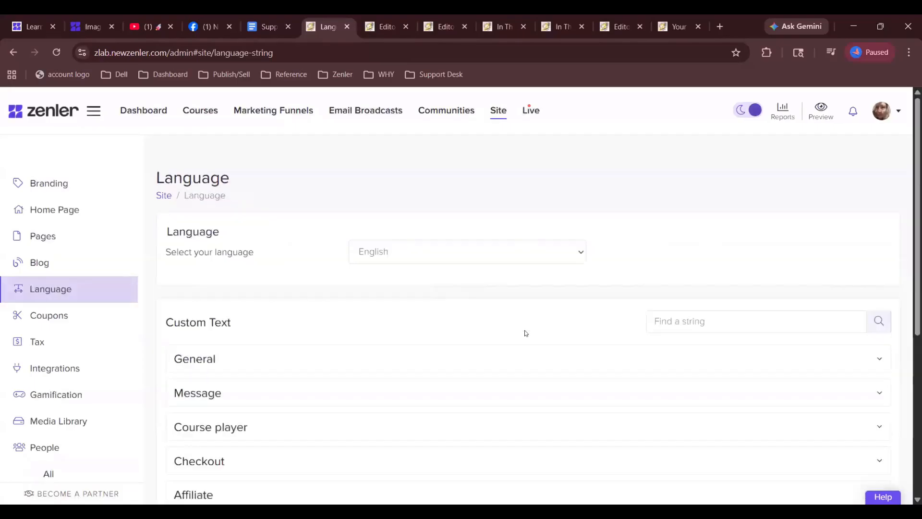
- Expand the system emails section and display the Notify Affiliate on Commission Payout email template
scroll(403, 312, down, 5)
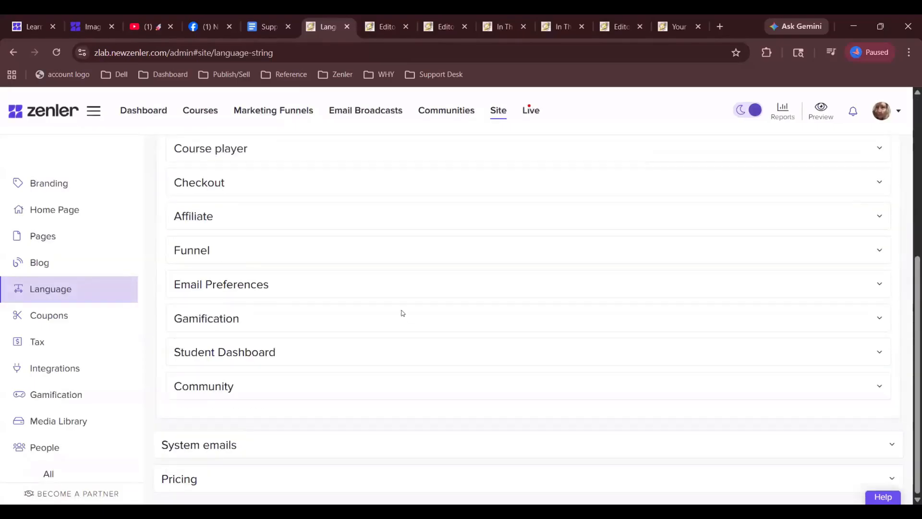
click(358, 451)
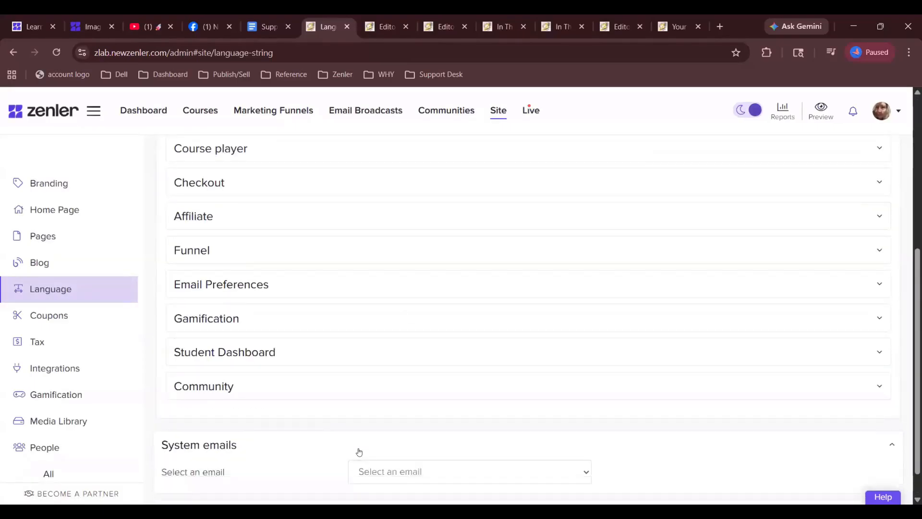
scroll(358, 449, down, 1)
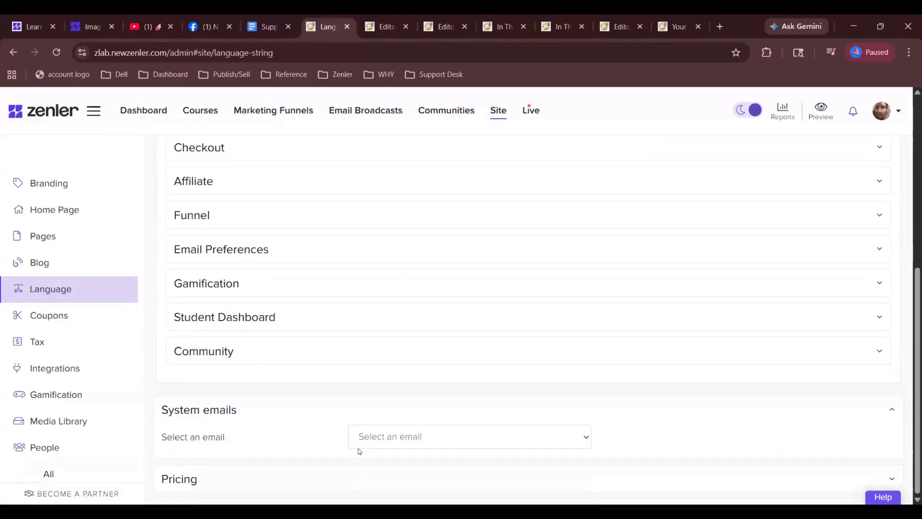
click(589, 435)
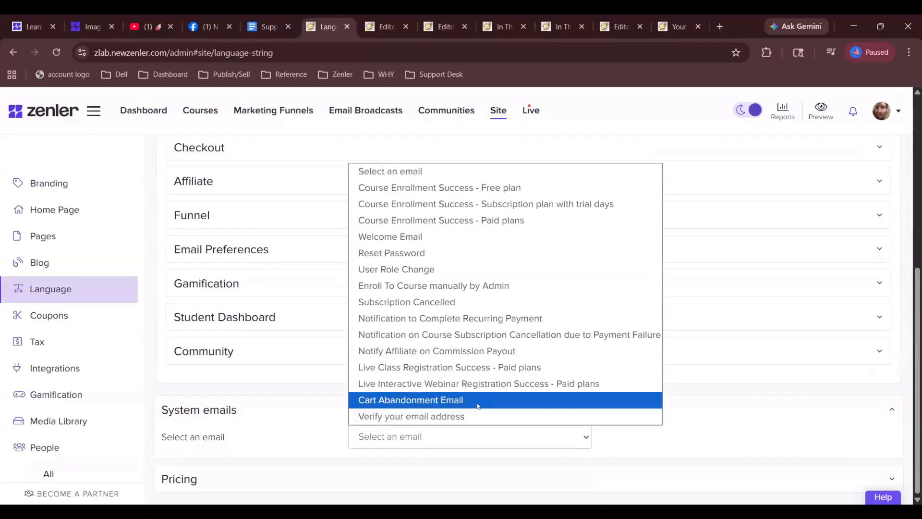
click(473, 349)
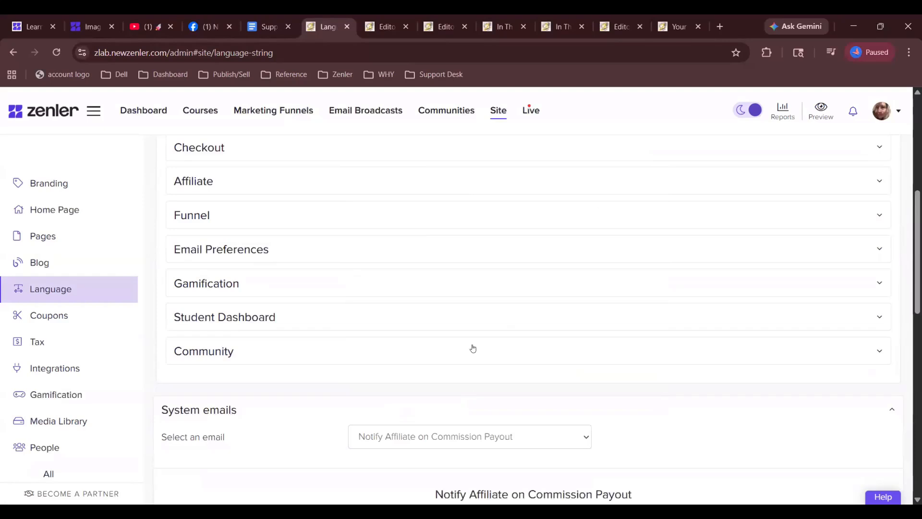
scroll(634, 359, down, 5)
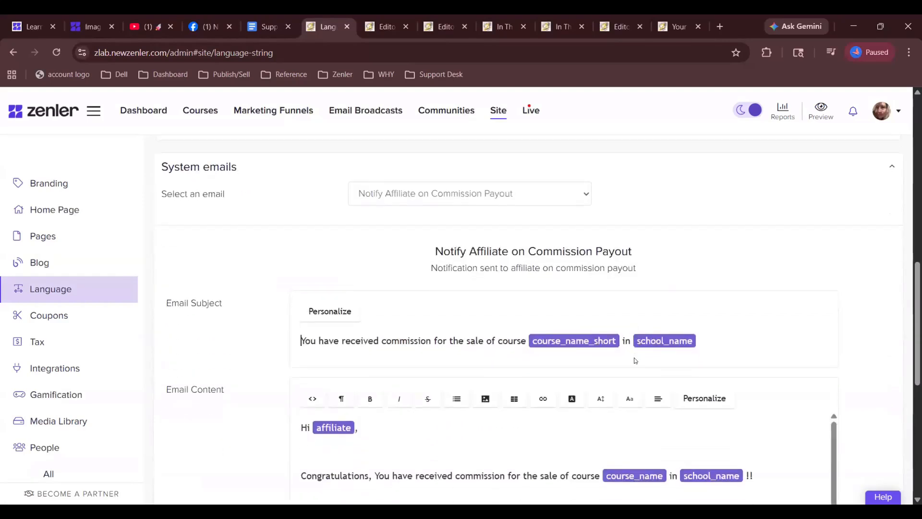
- Switch to the User Role Change system email and examine its subject and content
click(531, 200)
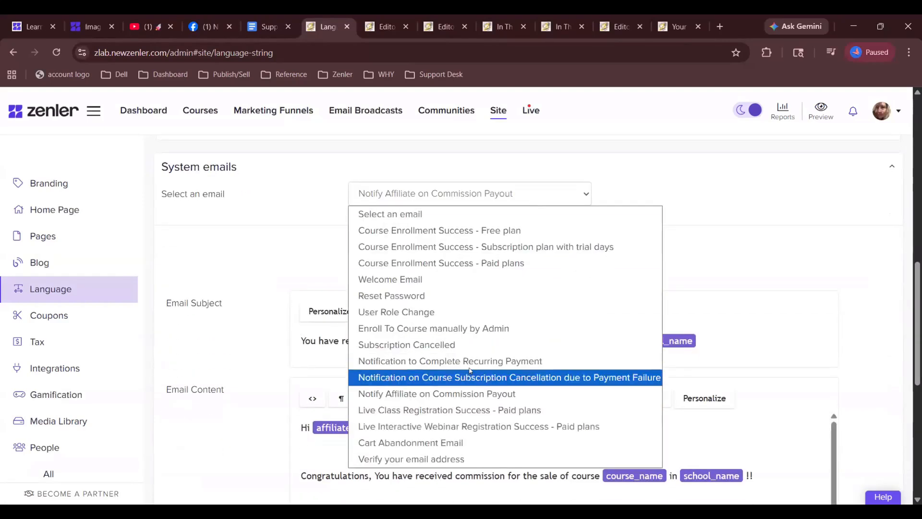
click(431, 312)
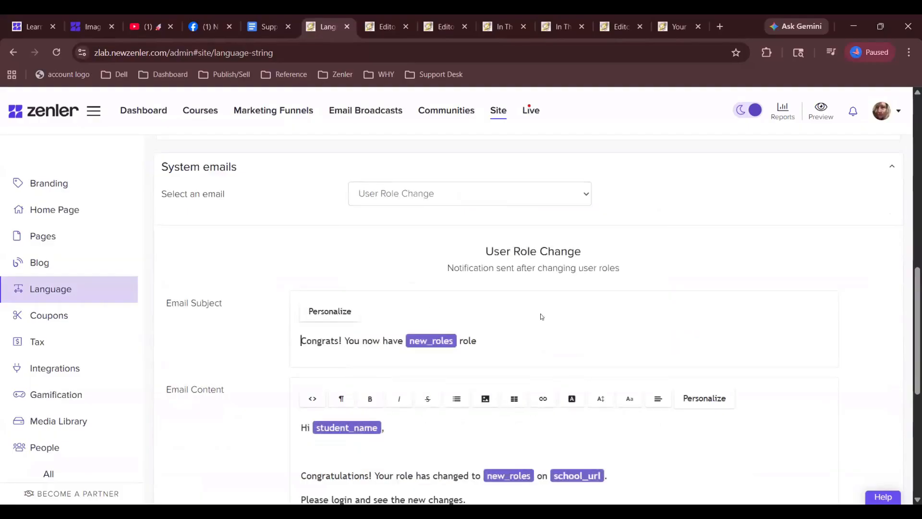
scroll(541, 316, down, 6)
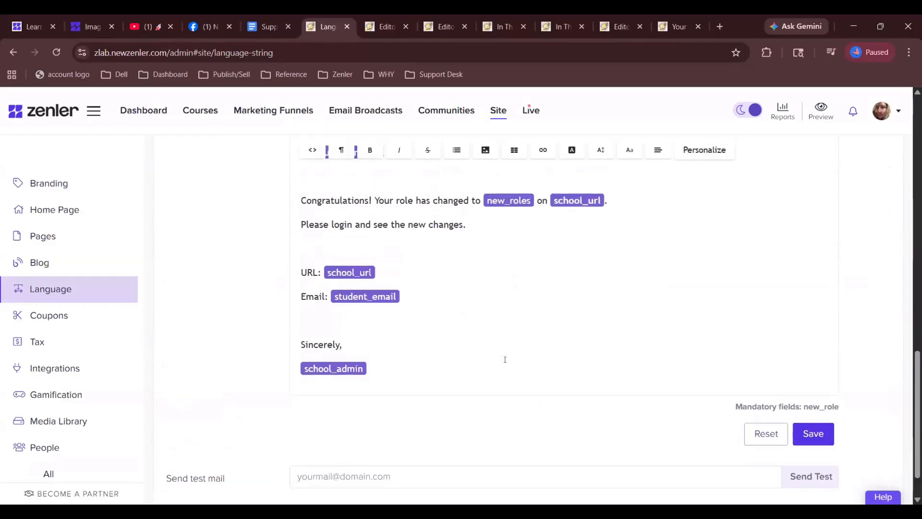
scroll(505, 359, up, 1)
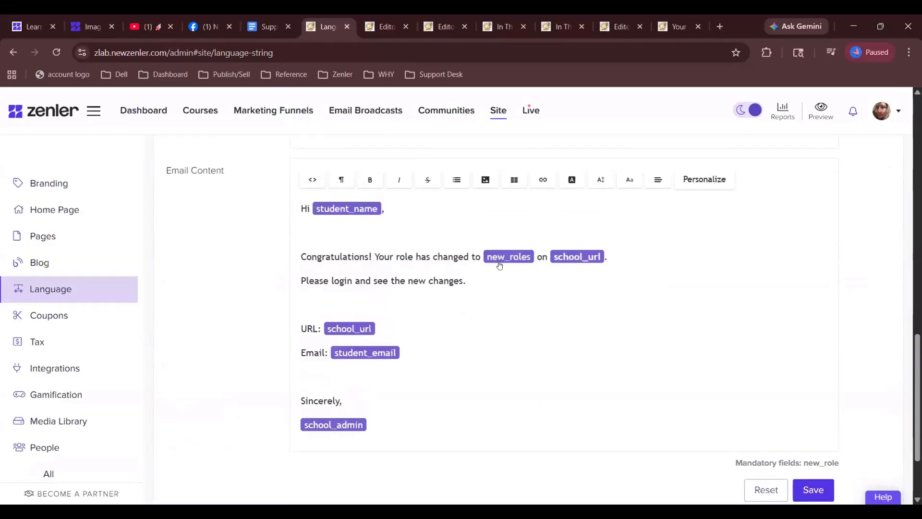
scroll(380, 240, up, 1)
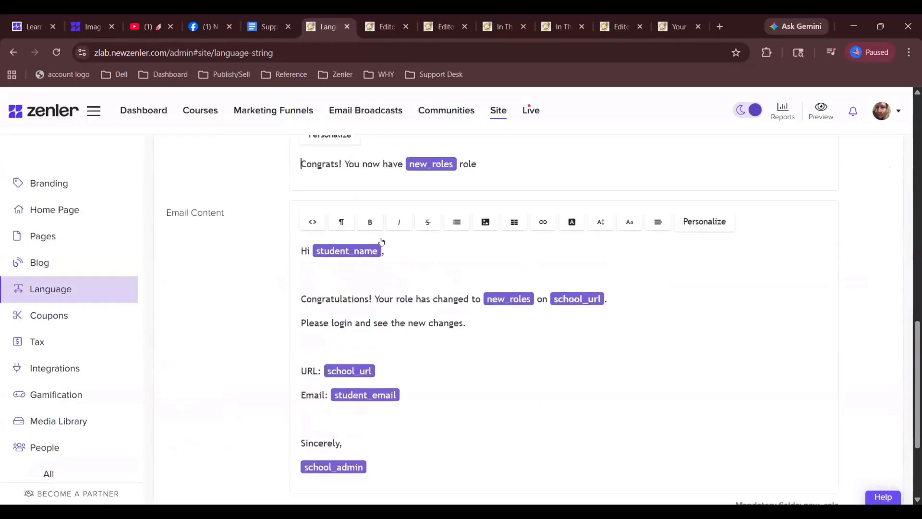
scroll(381, 241, up, 1)
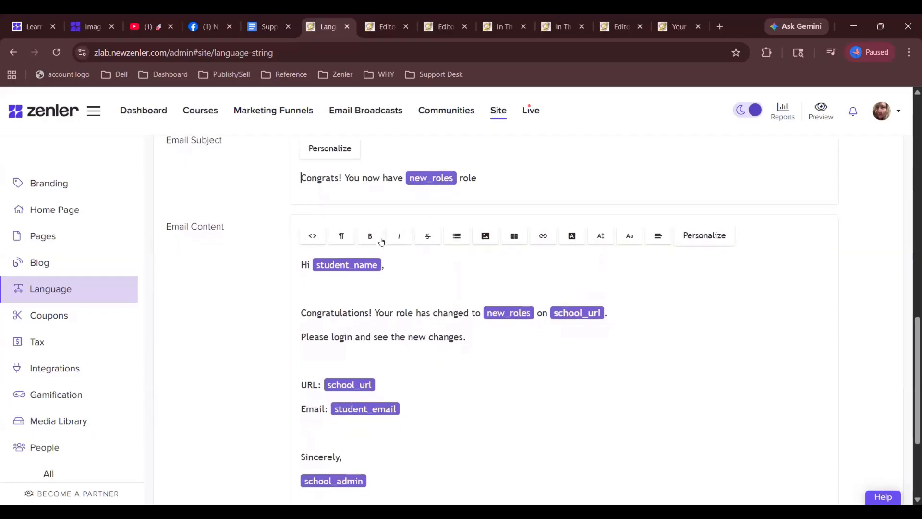
scroll(381, 241, down, 1)
scroll(381, 241, up, 1)
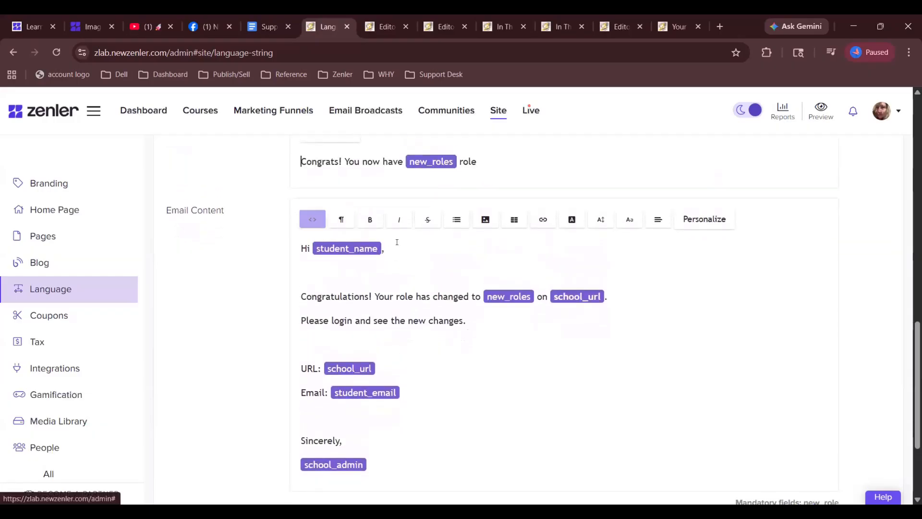
- View the personalization fields available for the User Role Change email content without inserting any
click(400, 242)
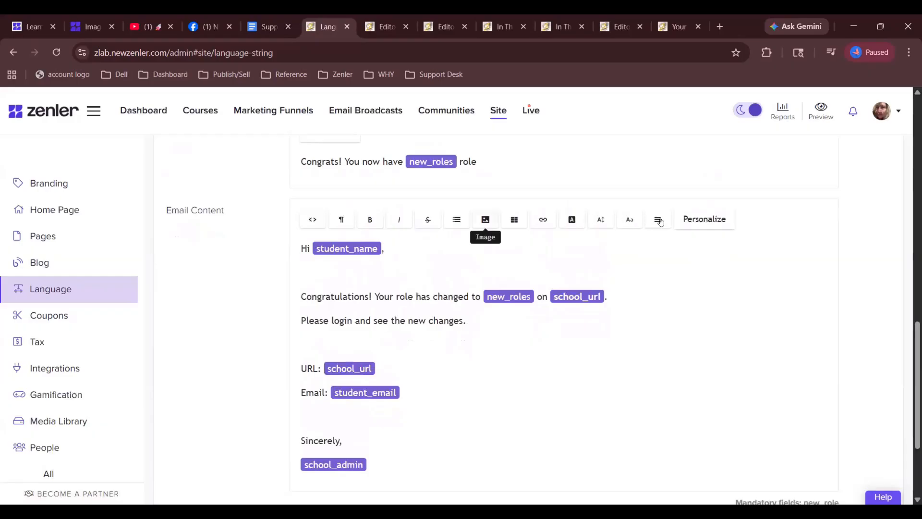
click(700, 221)
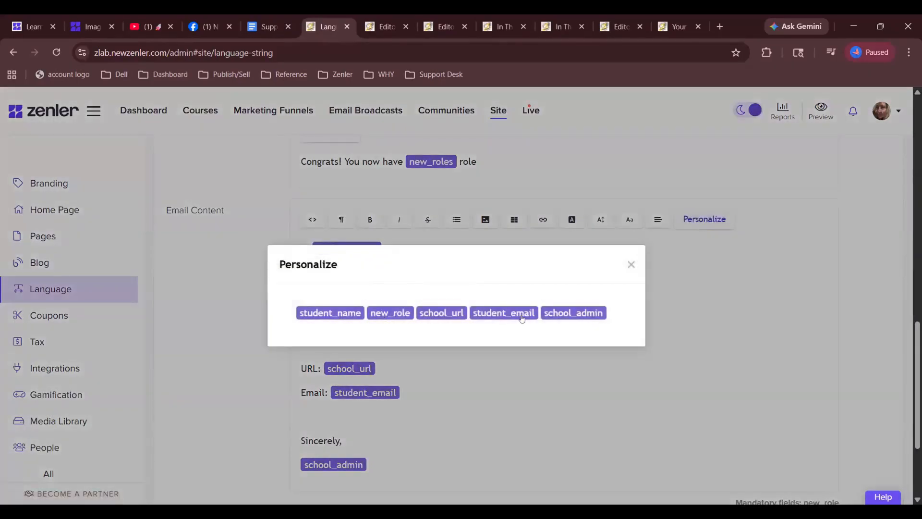
click(631, 264)
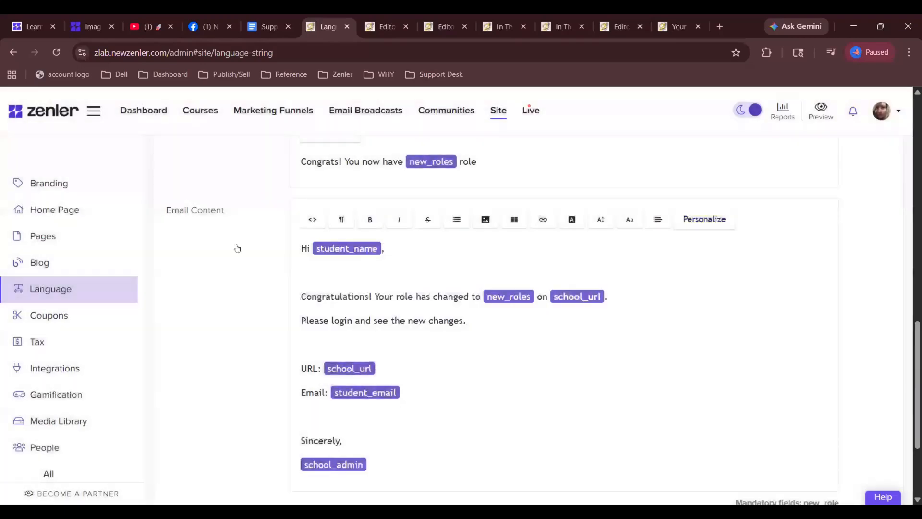
- Expand the Affiliate group of the custom text and review its editable labels
scroll(204, 232, up, 7)
scroll(282, 229, up, 5)
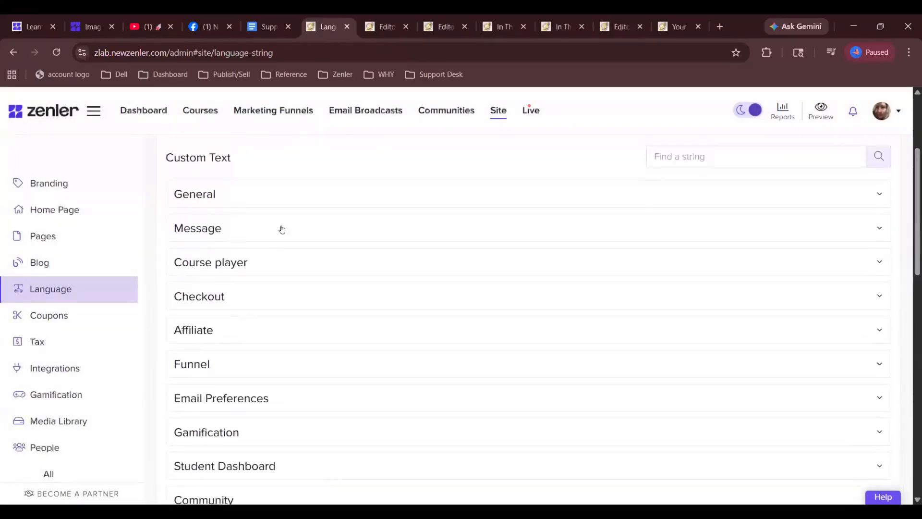
scroll(426, 282, down, 5)
scroll(427, 283, up, 4)
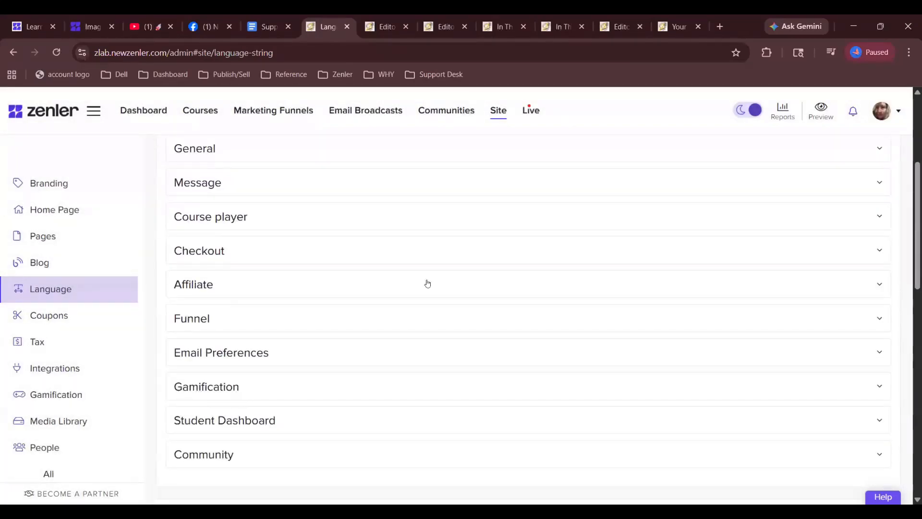
click(295, 291)
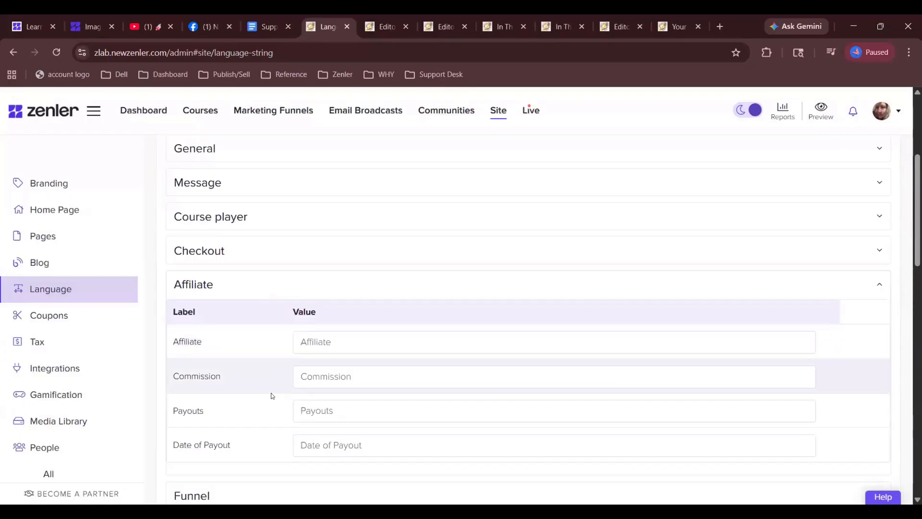
scroll(270, 396, down, 1)
scroll(272, 396, down, 5)
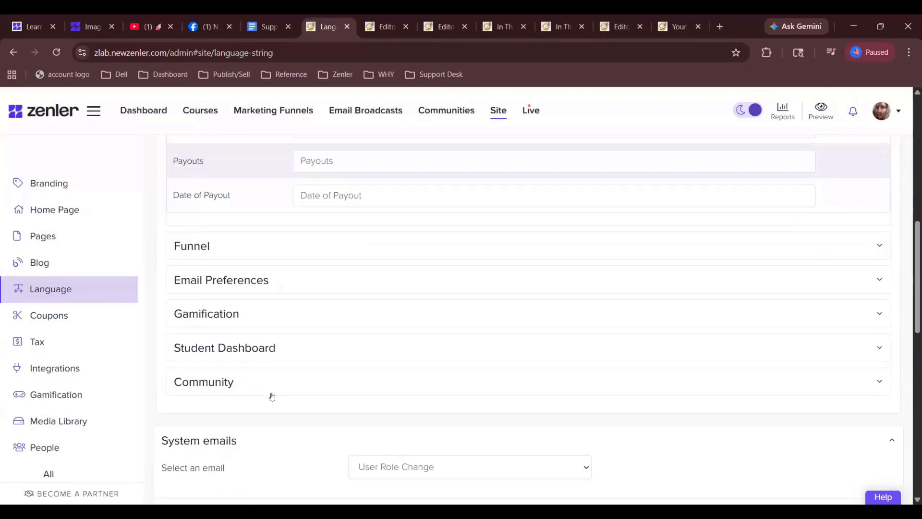
- Review the list of available system emails, keeping User Role Change selected, and reread that email's subject and content
scroll(270, 396, down, 1)
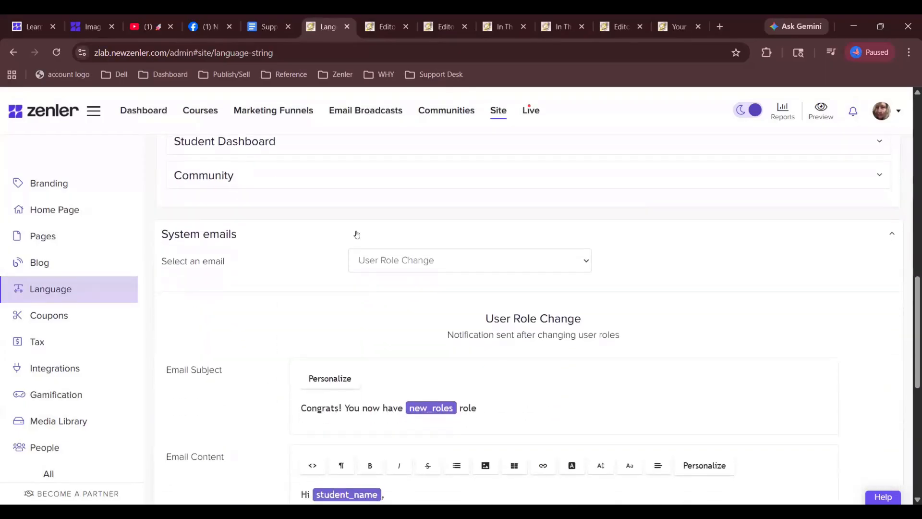
click(438, 267)
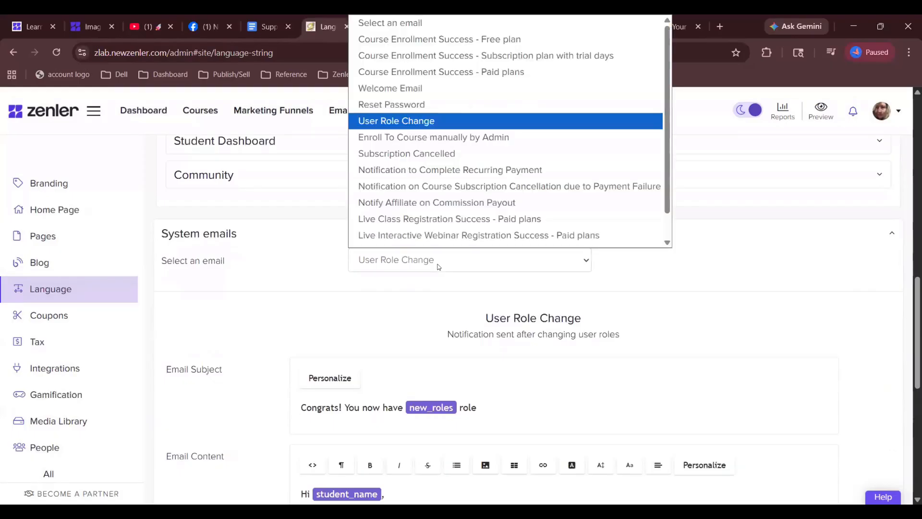
scroll(303, 257, up, 2)
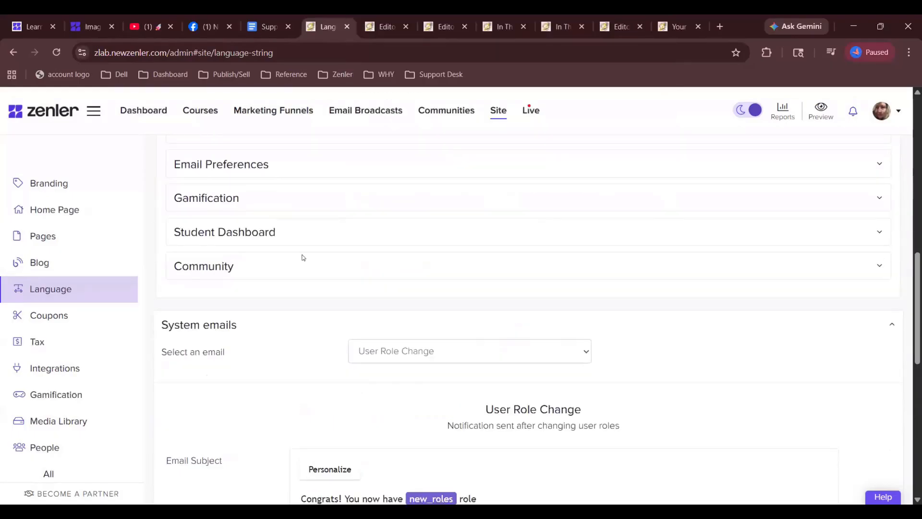
click(423, 350)
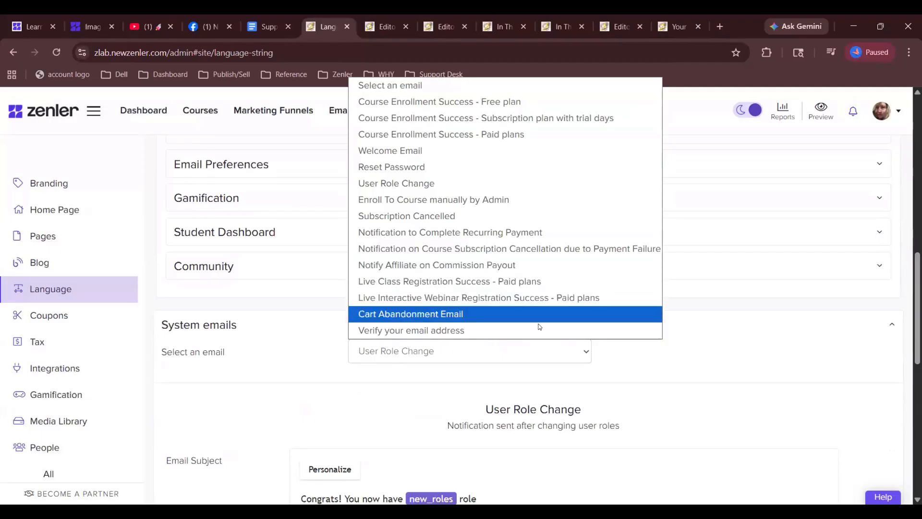
click(687, 372)
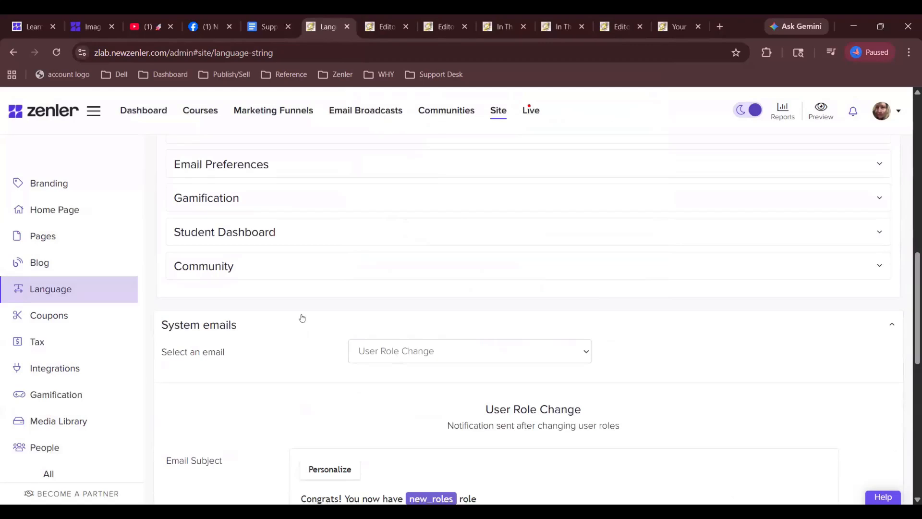
scroll(271, 379, down, 5)
scroll(271, 380, up, 4)
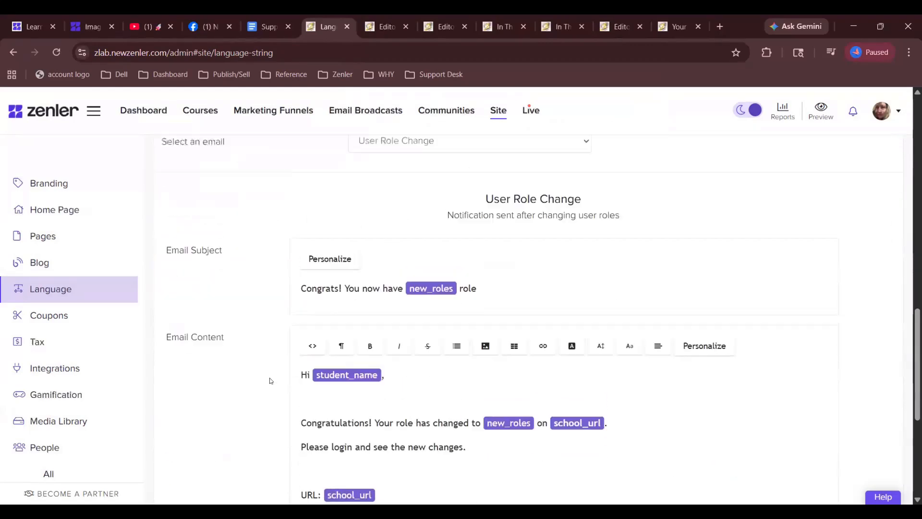
scroll(270, 380, down, 2)
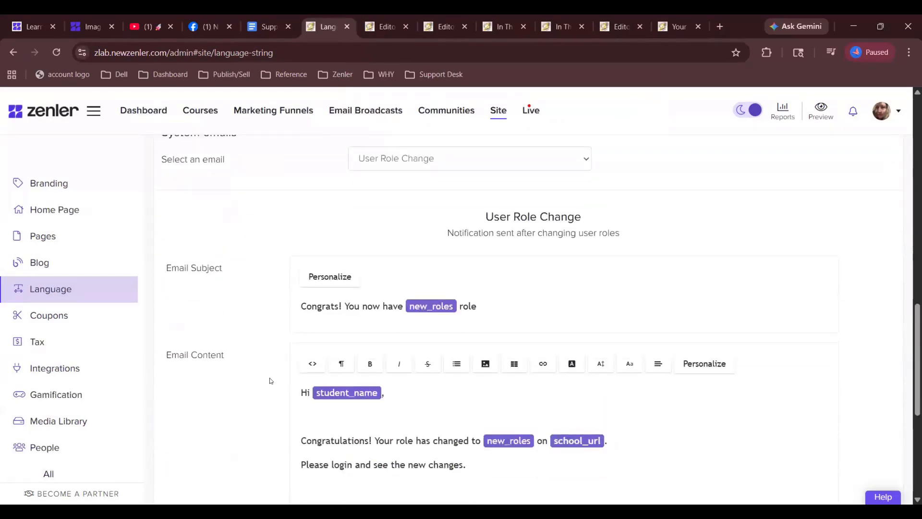
- Reread the User Role Change email down to its test mail field, and review the Language page's custom text groups
scroll(270, 381, down, 5)
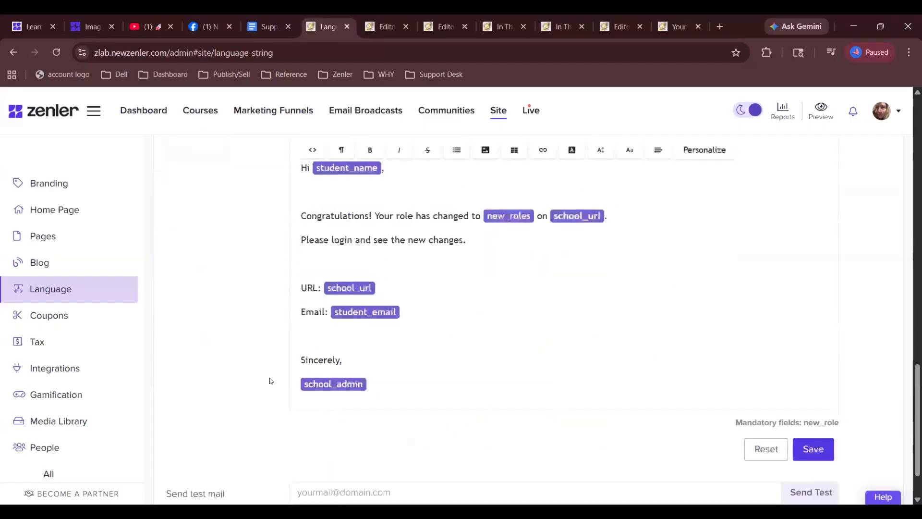
scroll(270, 381, up, 2)
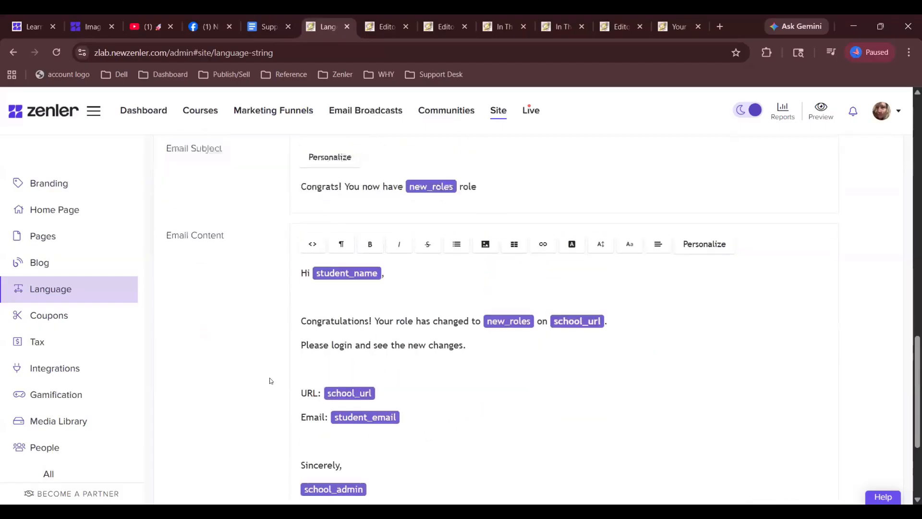
scroll(270, 381, down, 3)
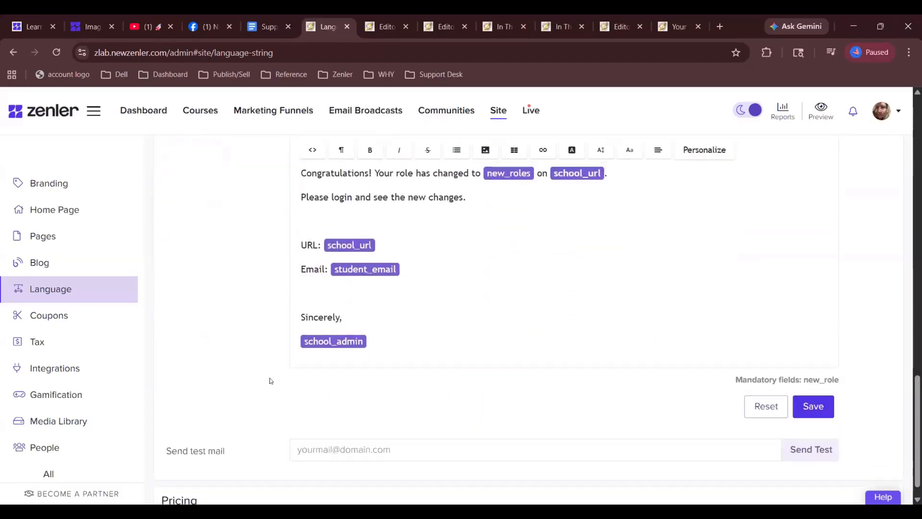
scroll(271, 381, up, 10)
scroll(270, 380, up, 8)
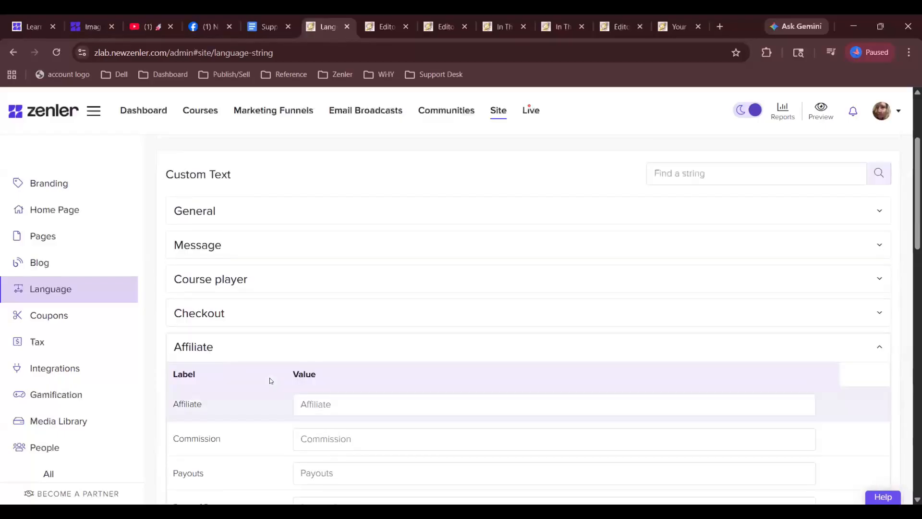
click(47, 289)
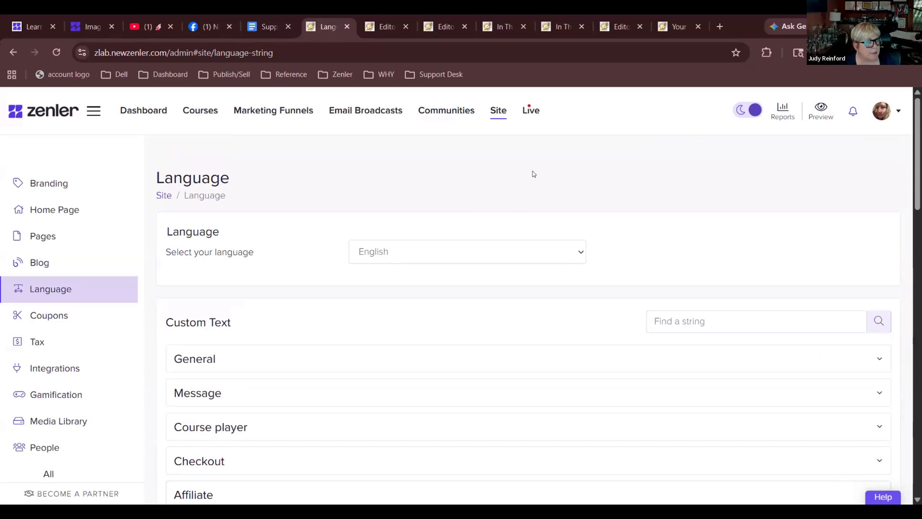
scroll(301, 217, down, 3)
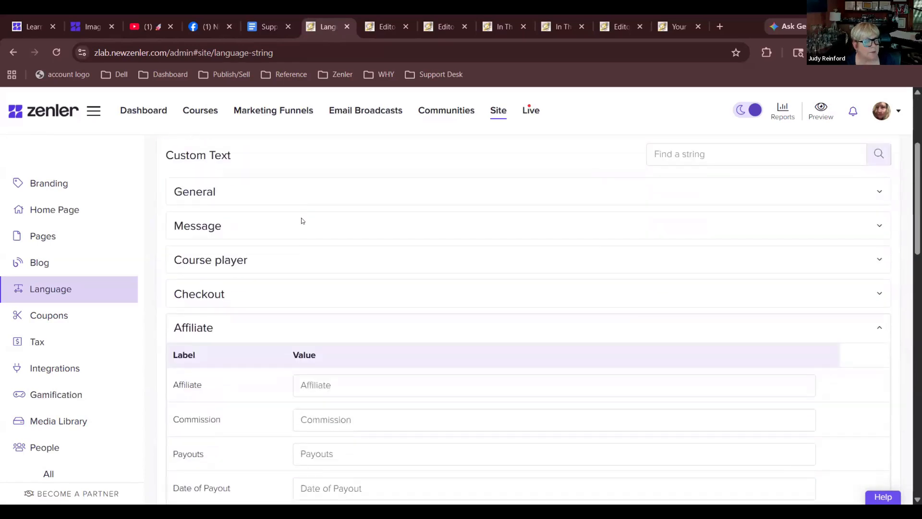
scroll(301, 218, up, 3)
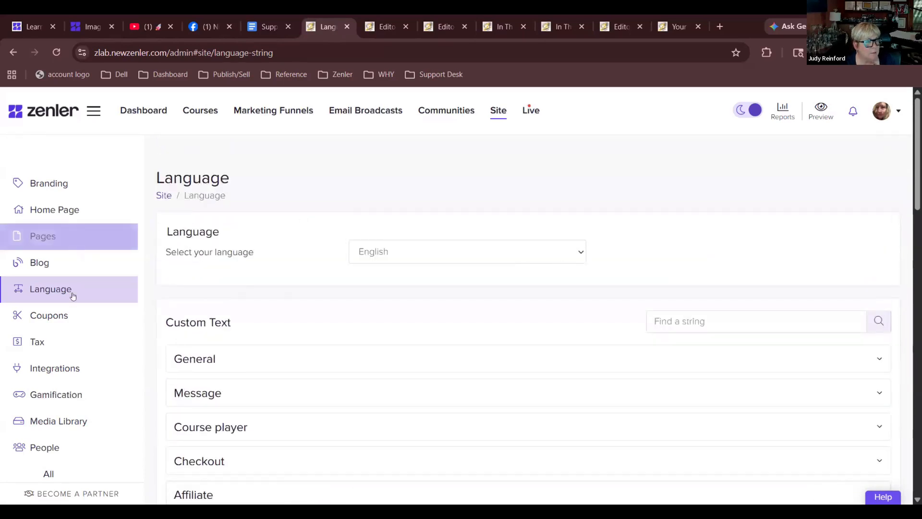
click(98, 295)
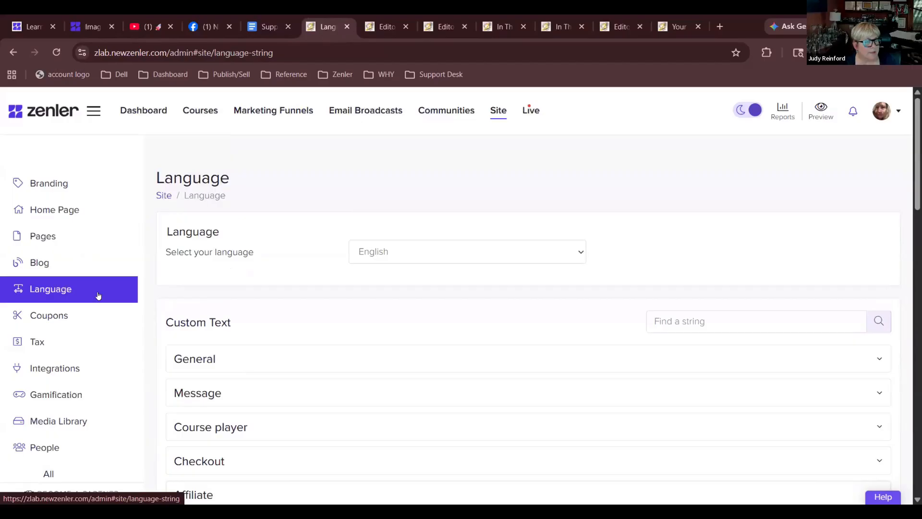
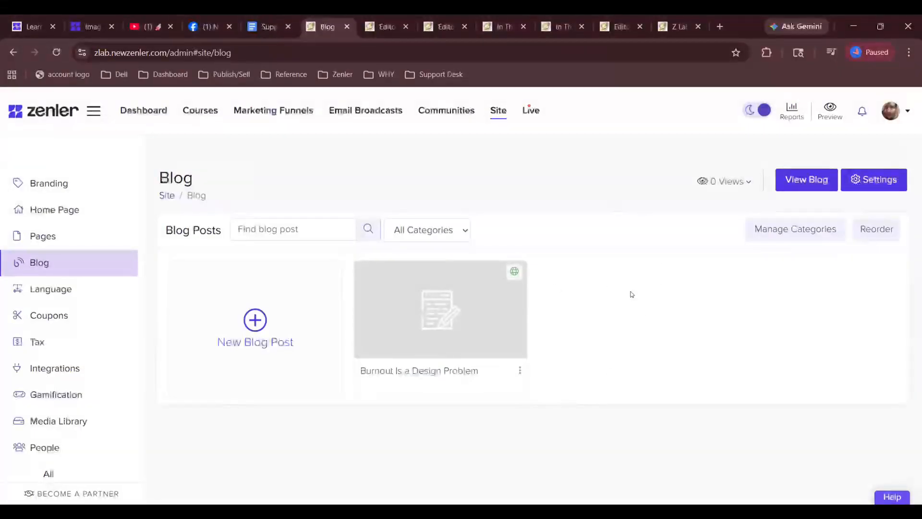
- Open the site's Pages list and look through all listed pages for the blog page
click(18, 194)
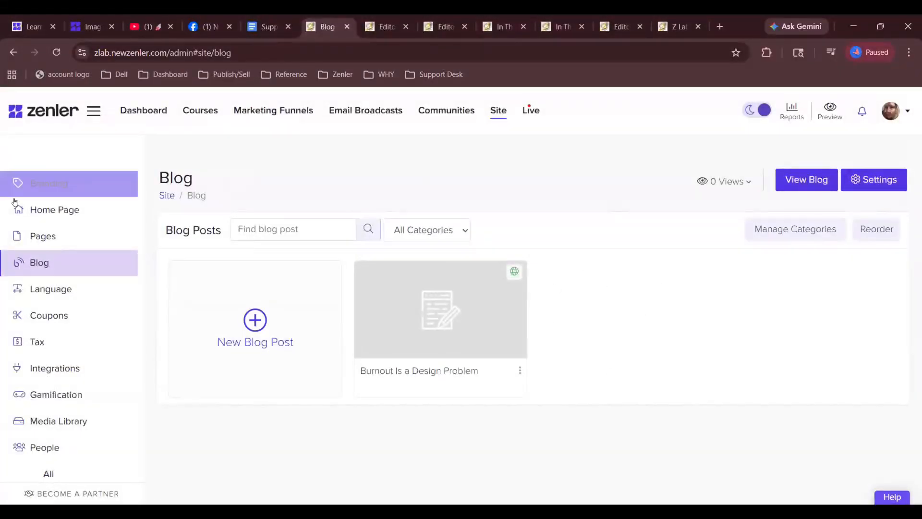
click(32, 237)
scroll(687, 384, down, 10)
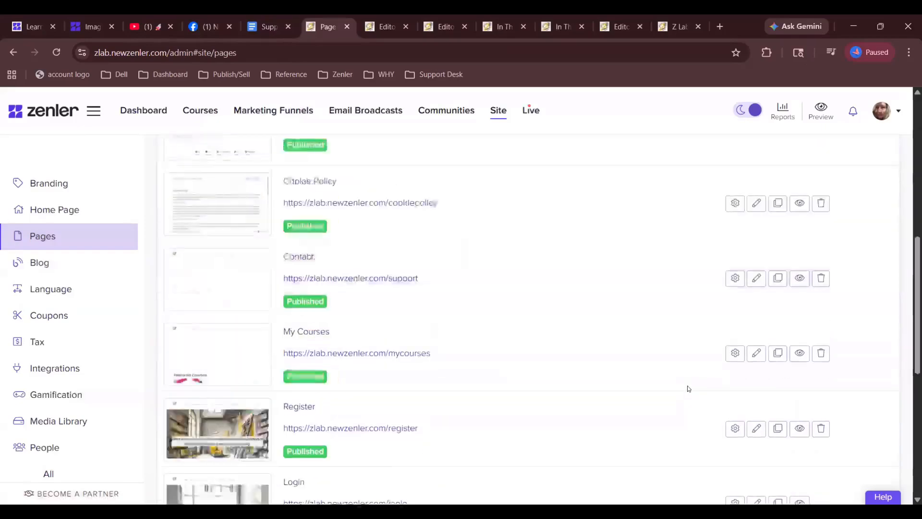
scroll(688, 387, up, 5)
scroll(687, 387, up, 5)
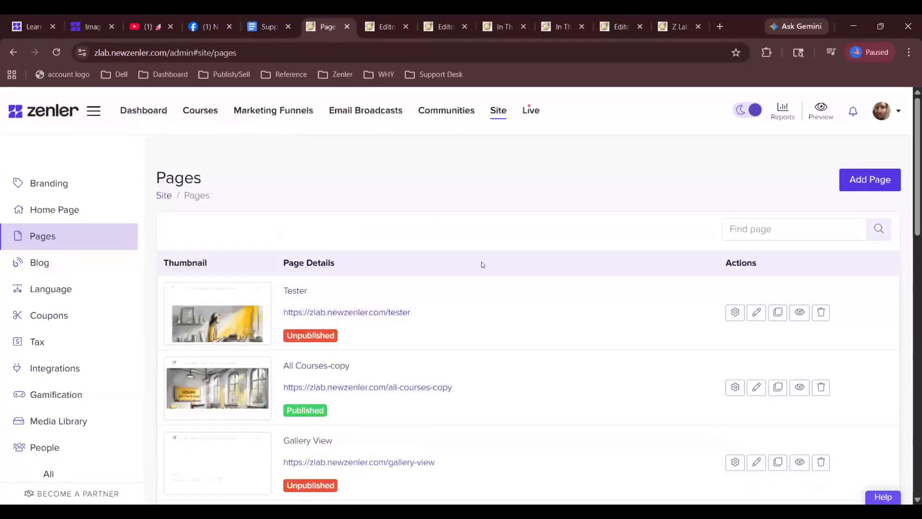
scroll(603, 409, down, 10)
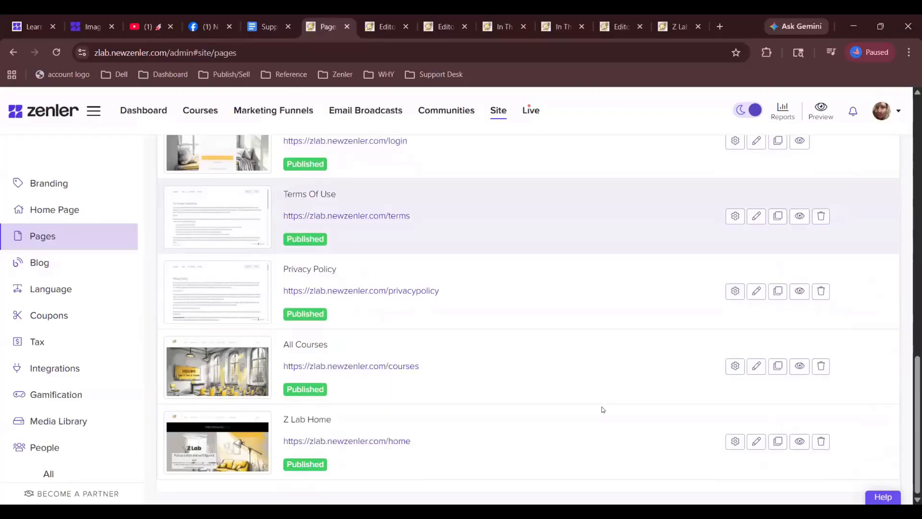
scroll(603, 410, up, 10)
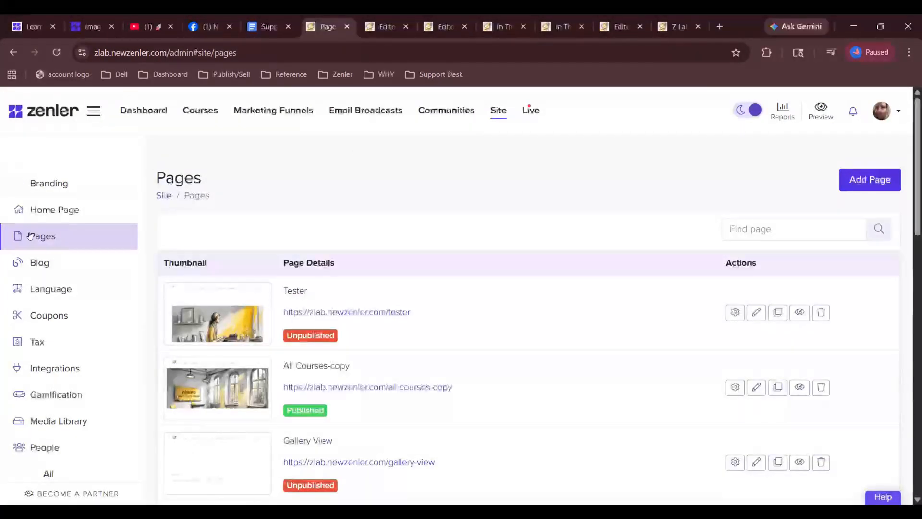
- Open the blog's settings and open the Blog Home Page for editing
click(45, 264)
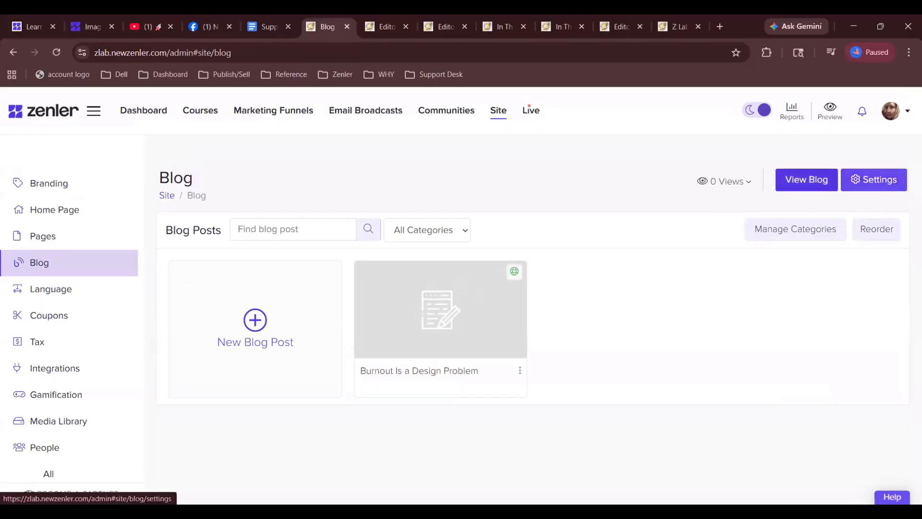
click(879, 180)
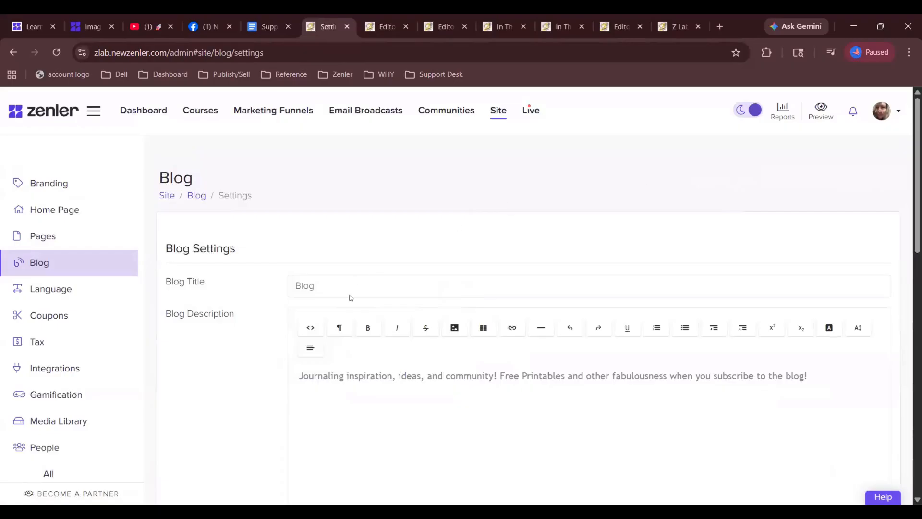
scroll(232, 375, down, 5)
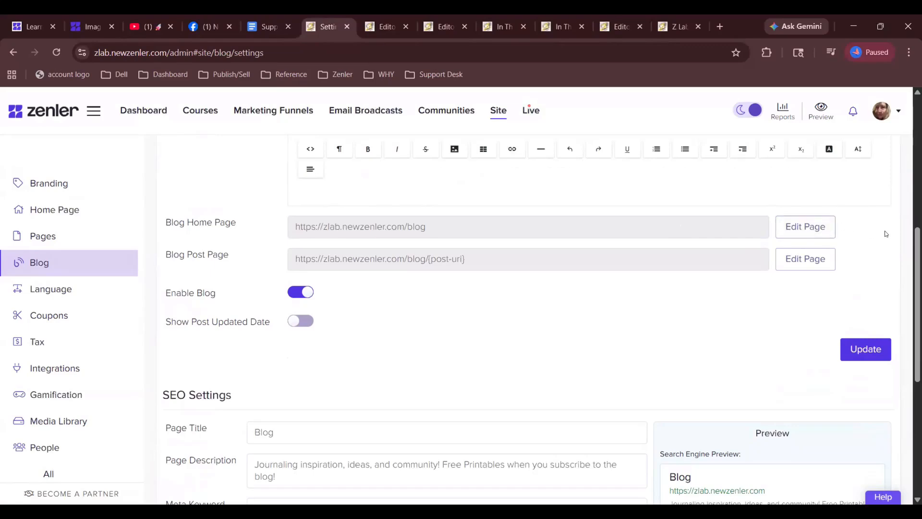
click(804, 228)
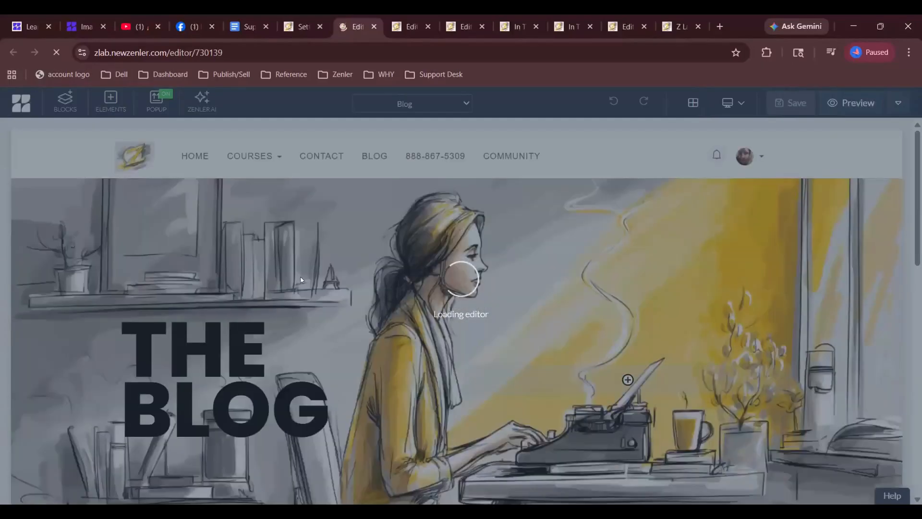
- Insert the FAQ block with green question bars between the blog post list and the footer of the Blog page
scroll(685, 275, down, 5)
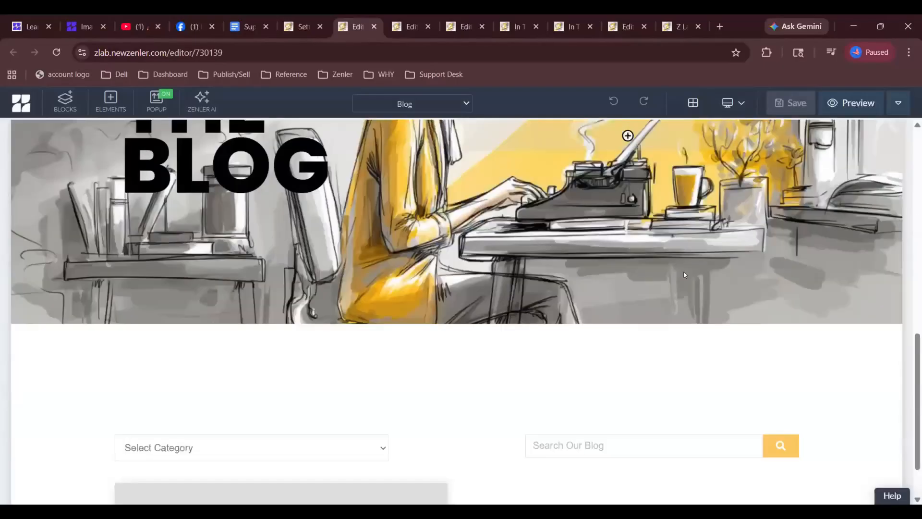
scroll(222, 383, down, 6)
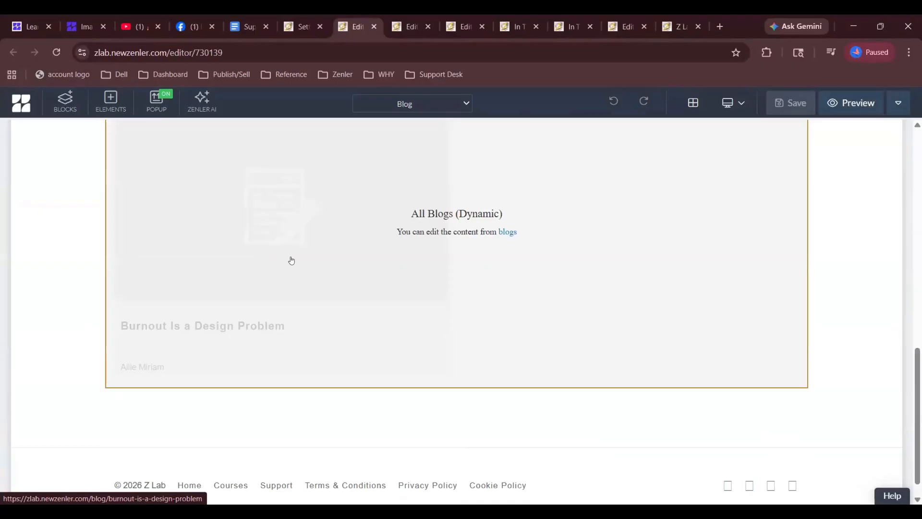
scroll(291, 260, up, 6)
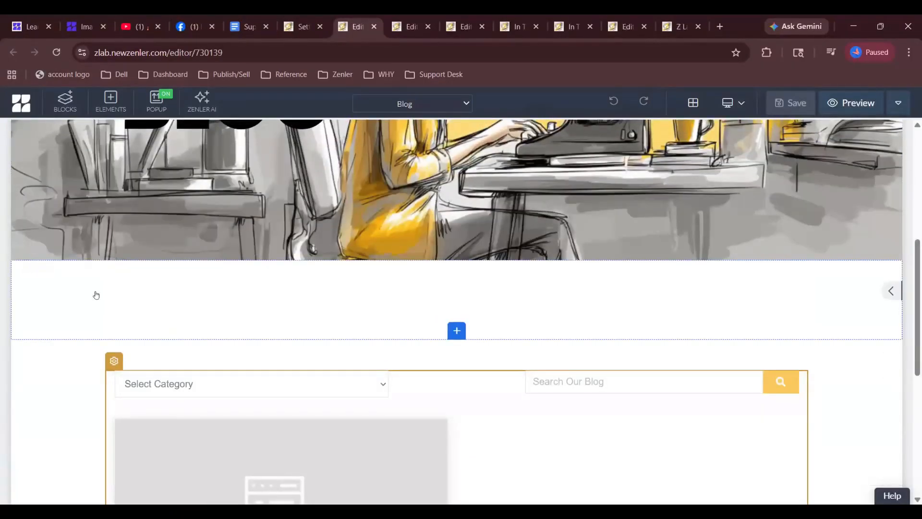
scroll(96, 295, down, 5)
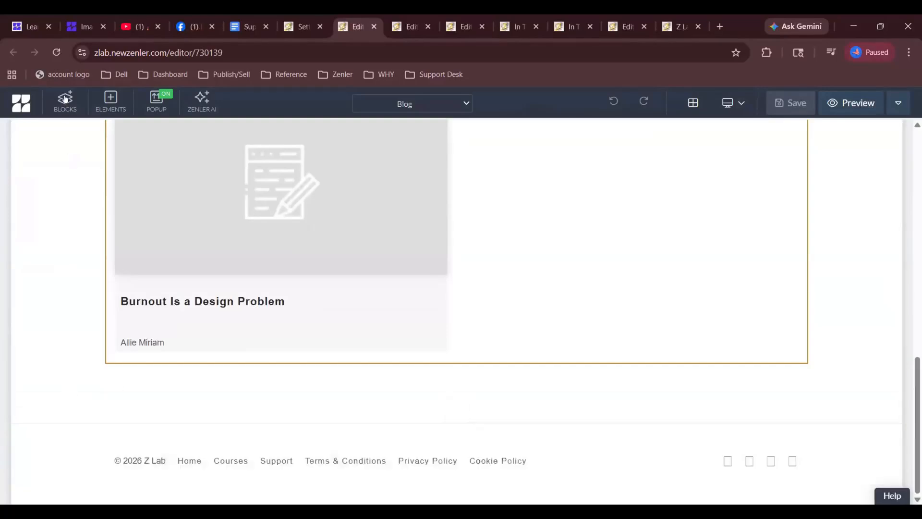
click(65, 100)
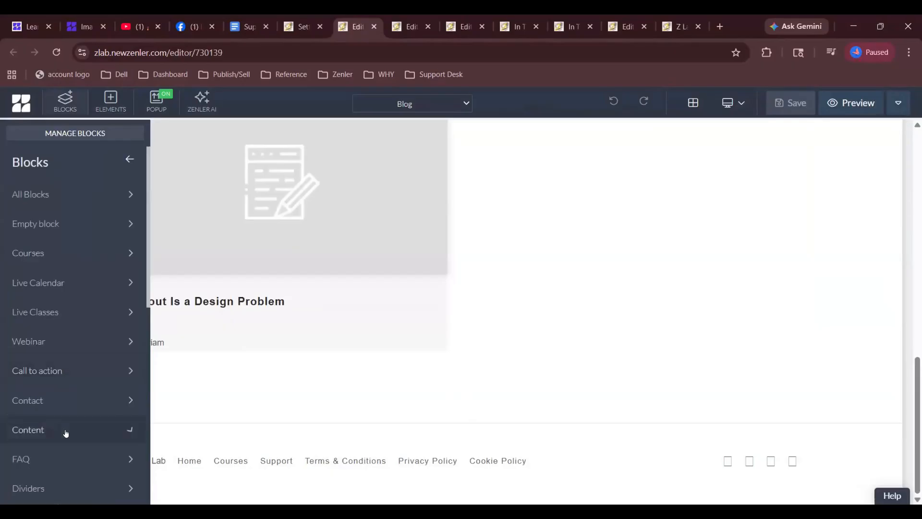
scroll(65, 432, down, 3)
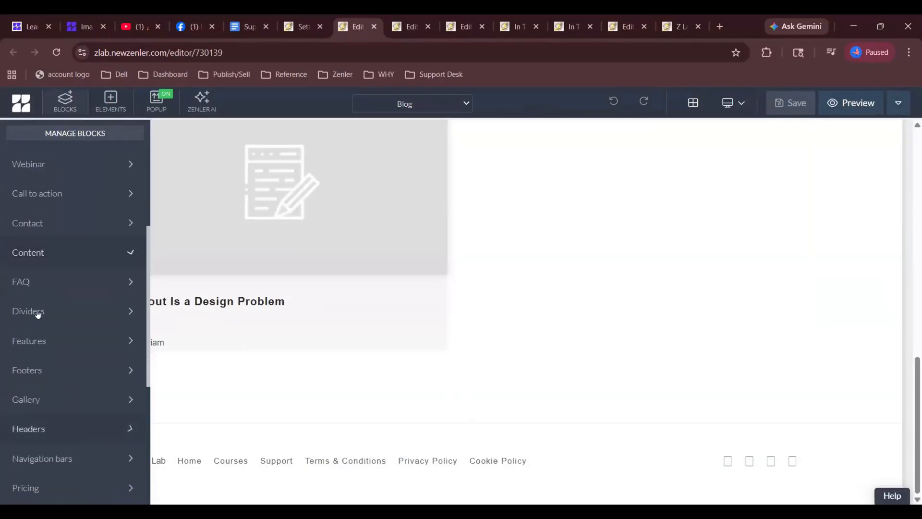
click(95, 286)
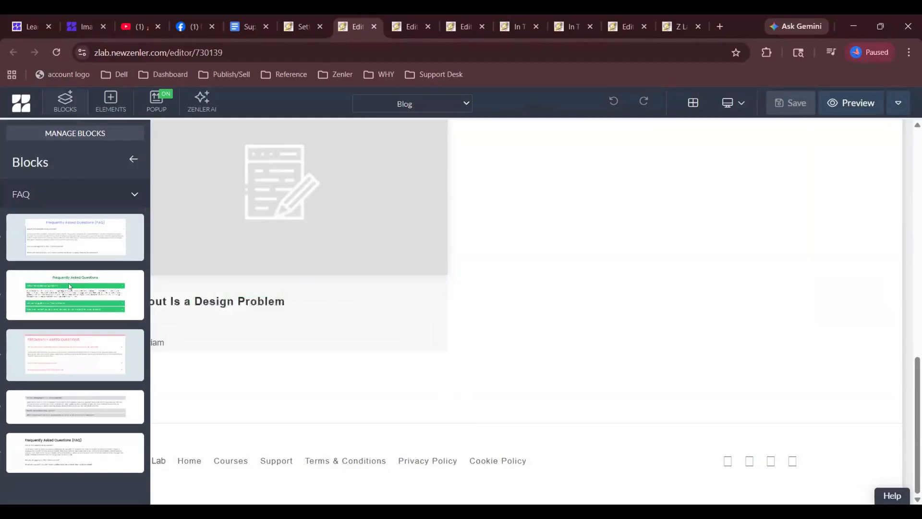
drag(416, 403, 484, 445)
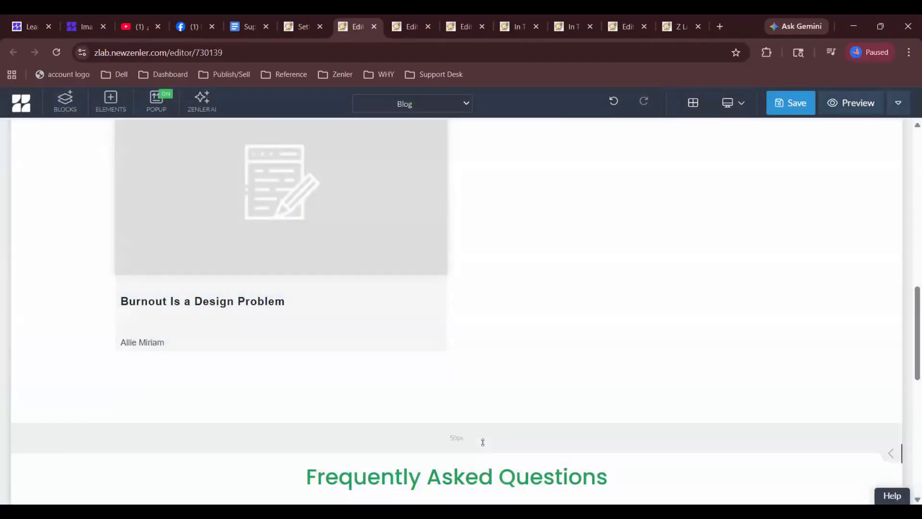
- Insert a Subscribe block with a photo and signup form between the blog post list and the FAQ block
click(66, 103)
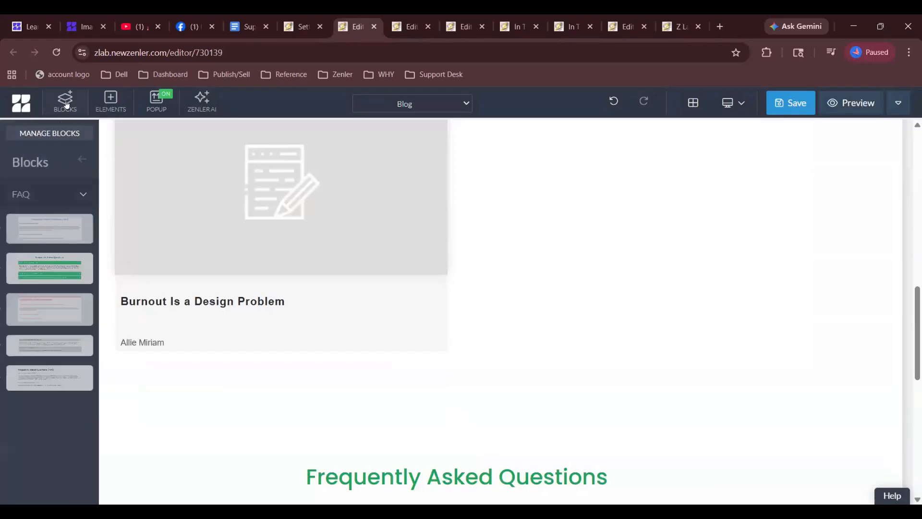
click(121, 202)
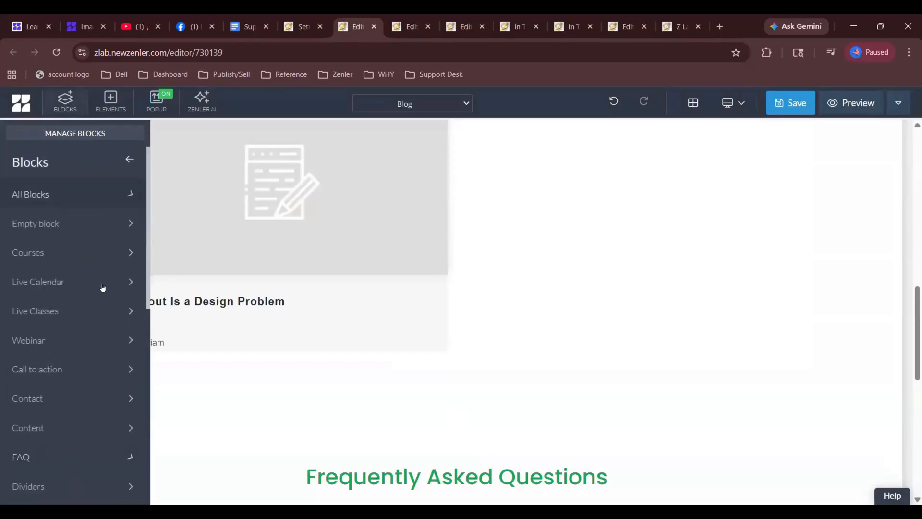
scroll(90, 368, down, 9)
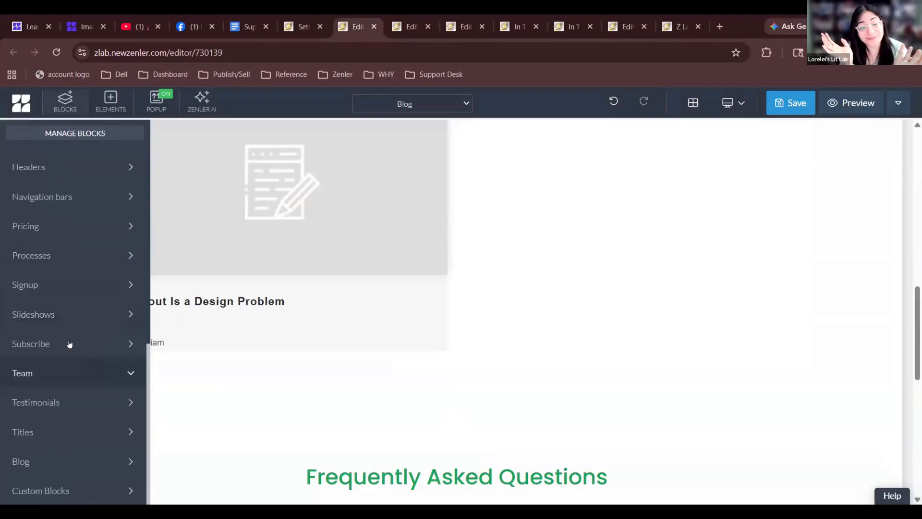
click(69, 341)
drag(68, 340, 719, 359)
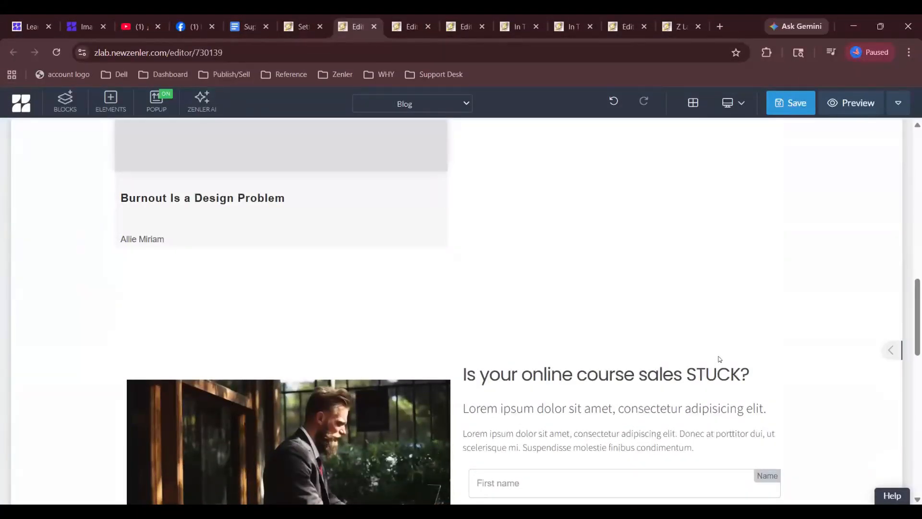
- Return to the blog settings and open the Blog Post Page for editing
scroll(654, 290, up, 7)
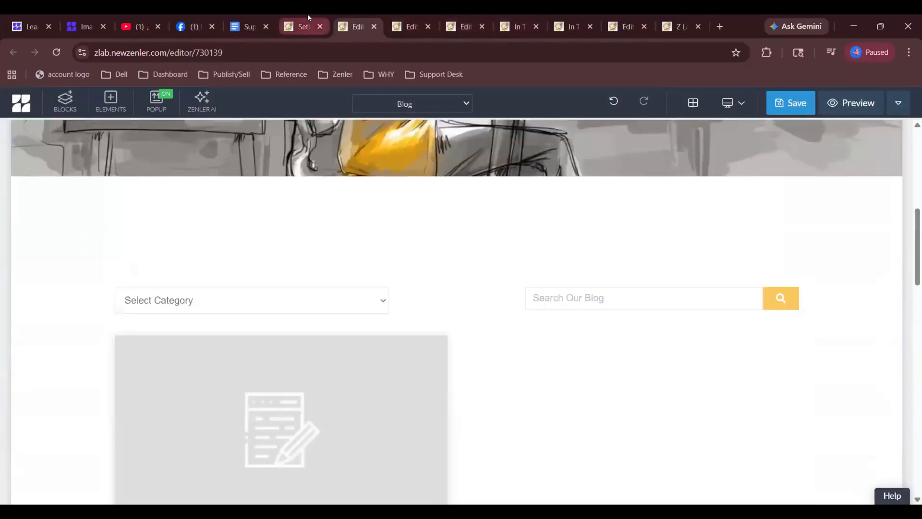
click(308, 22)
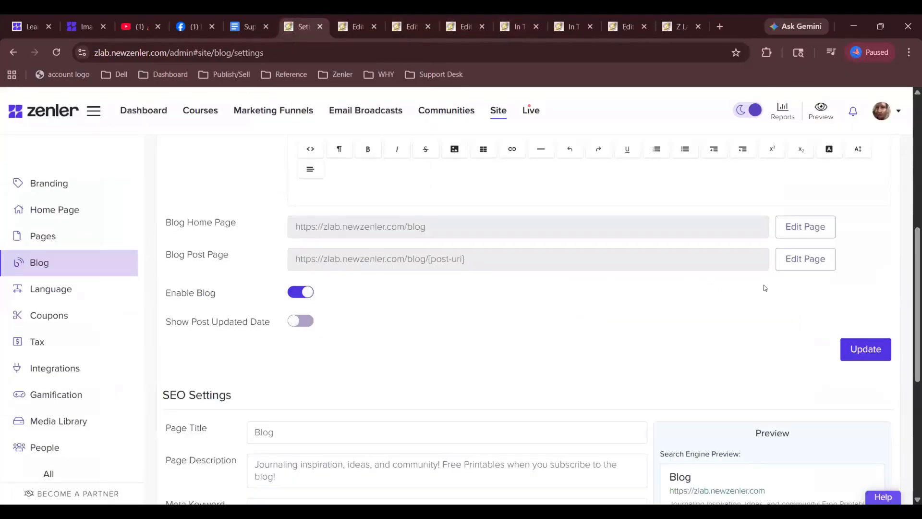
click(815, 259)
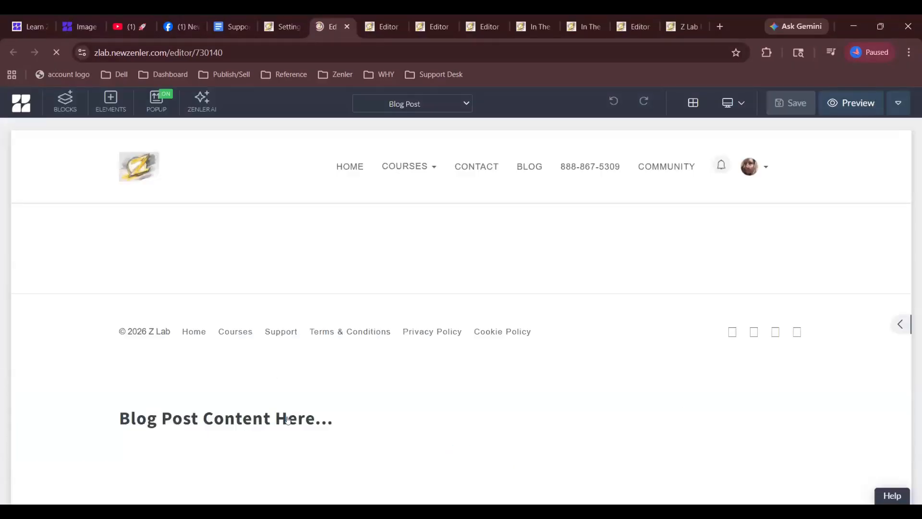
- Insert the "Is your online course sales STUCK?" Subscribe block below the footer of the Blog Post page and save the page
click(59, 103)
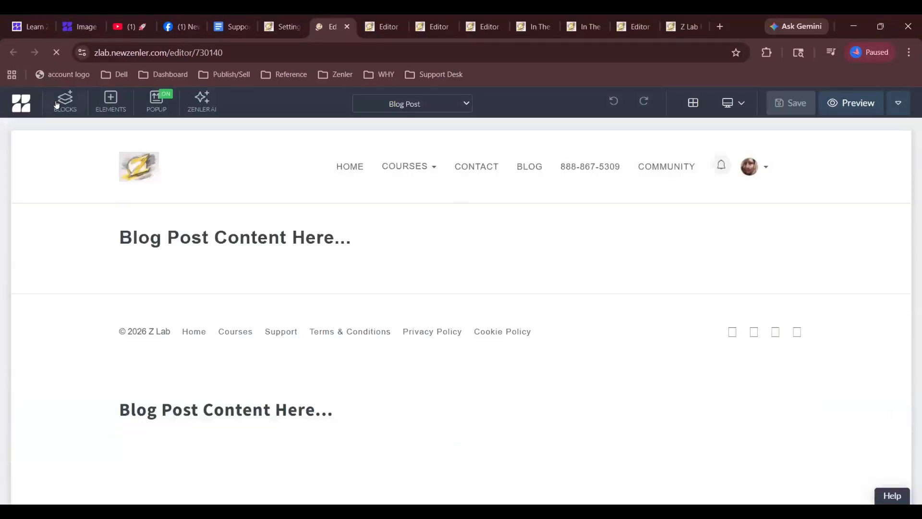
scroll(43, 350, down, 8)
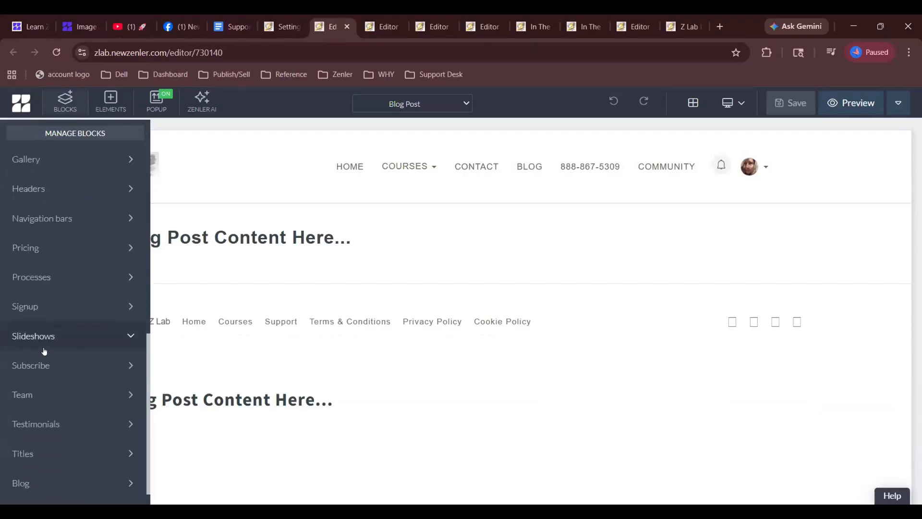
click(44, 364)
mouse_move(67, 346)
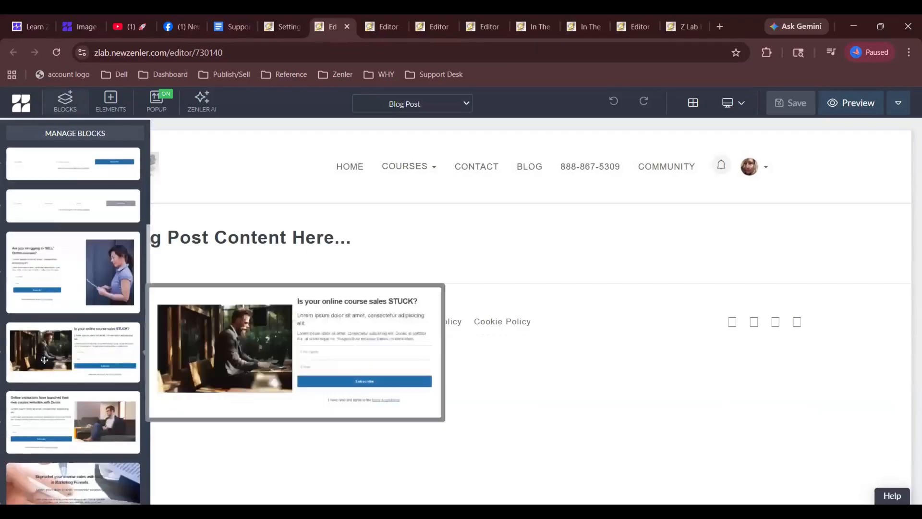
drag(137, 342, 461, 416)
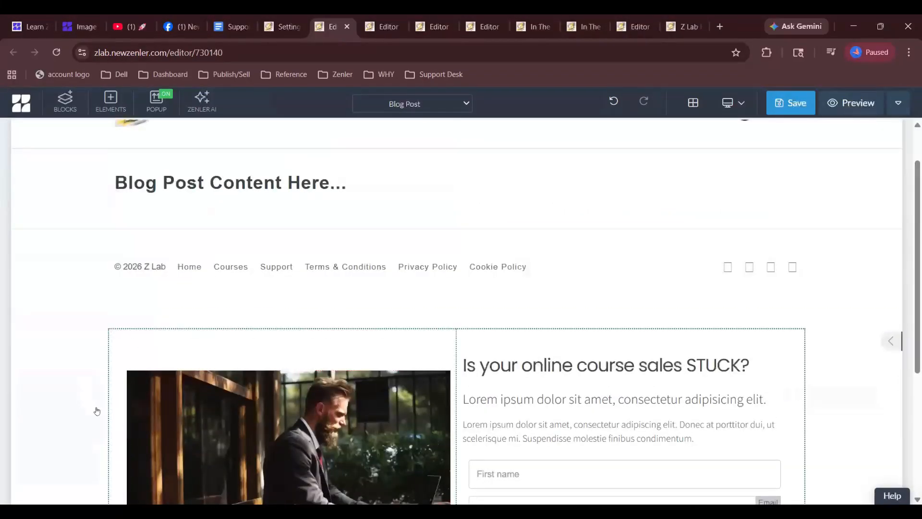
click(49, 347)
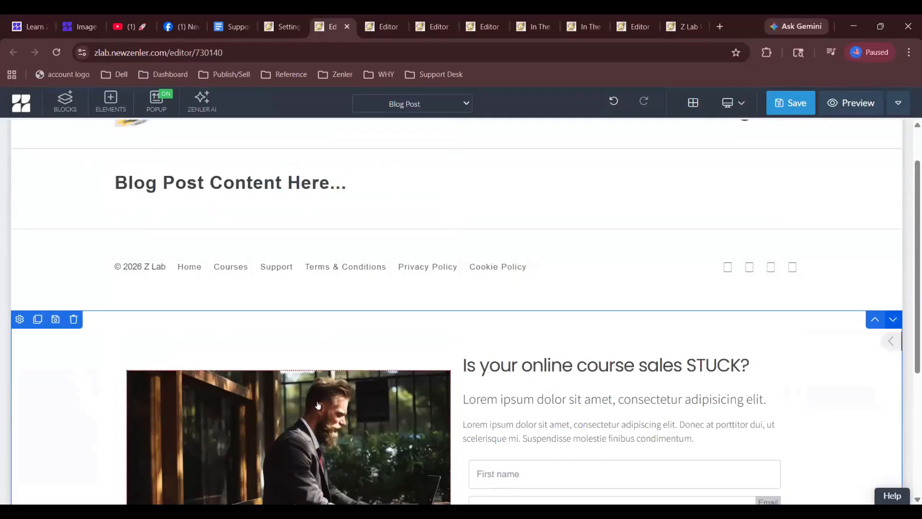
click(787, 103)
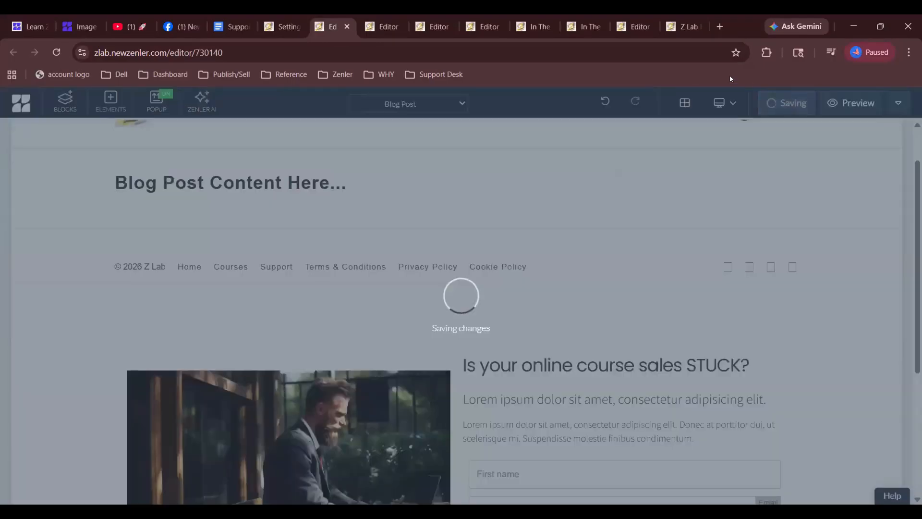
- Open the blog post "Burnout Is a Design Problem" from the site's blog list and preview it
click(281, 18)
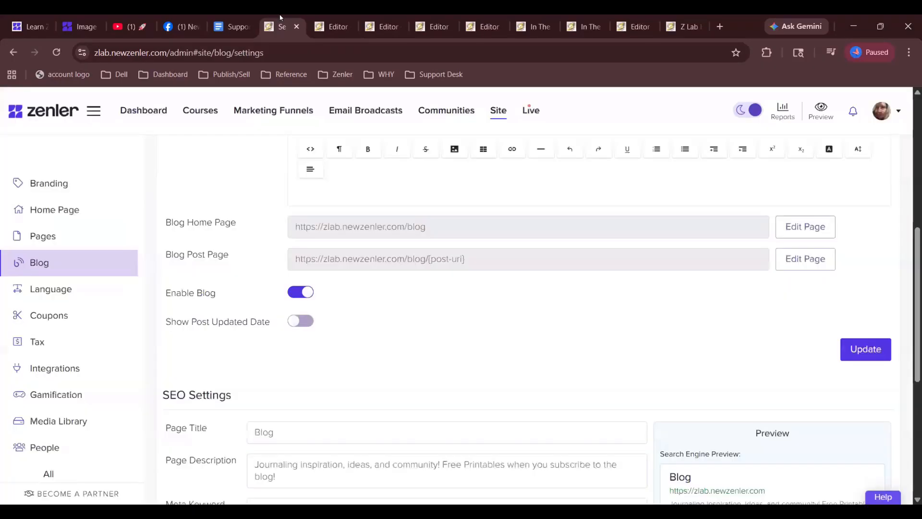
click(56, 261)
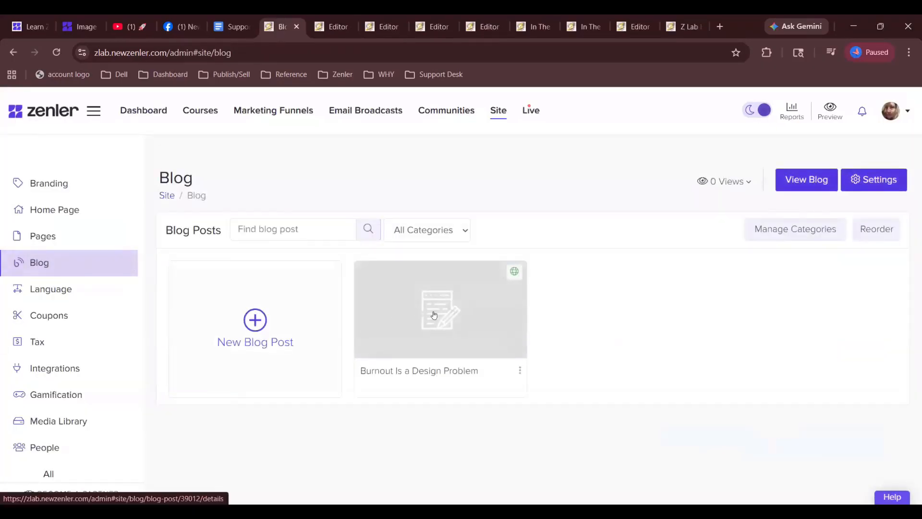
click(434, 313)
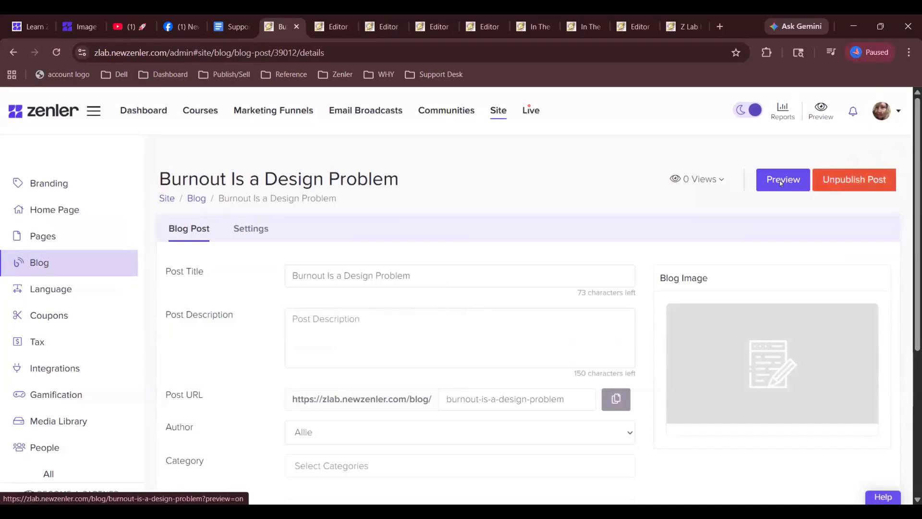
click(780, 181)
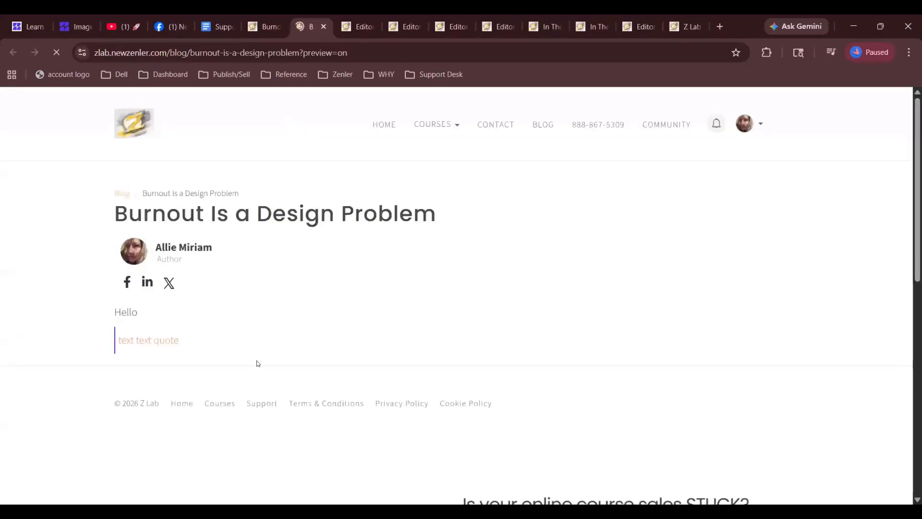
- Look through the previewed blog post to check where the Subscribe block sits relative to the post content and footer
scroll(393, 304, down, 5)
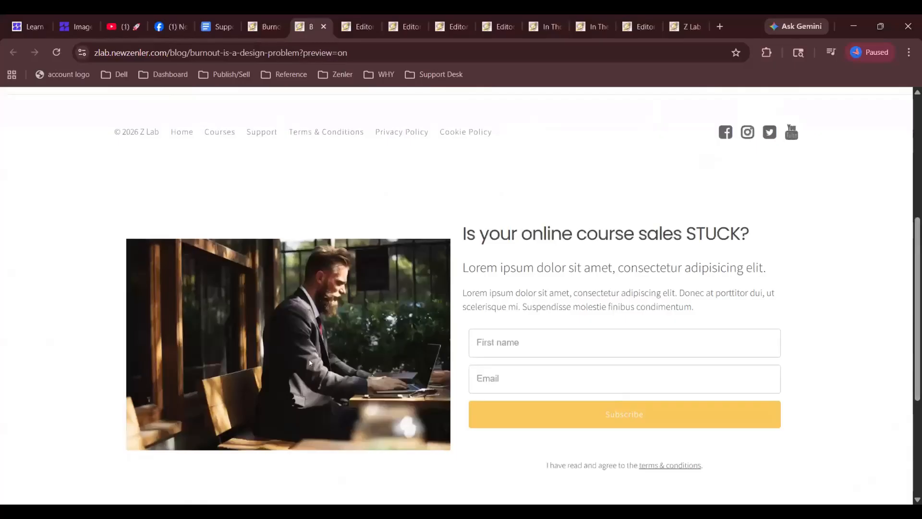
scroll(310, 362, up, 5)
scroll(336, 336, down, 3)
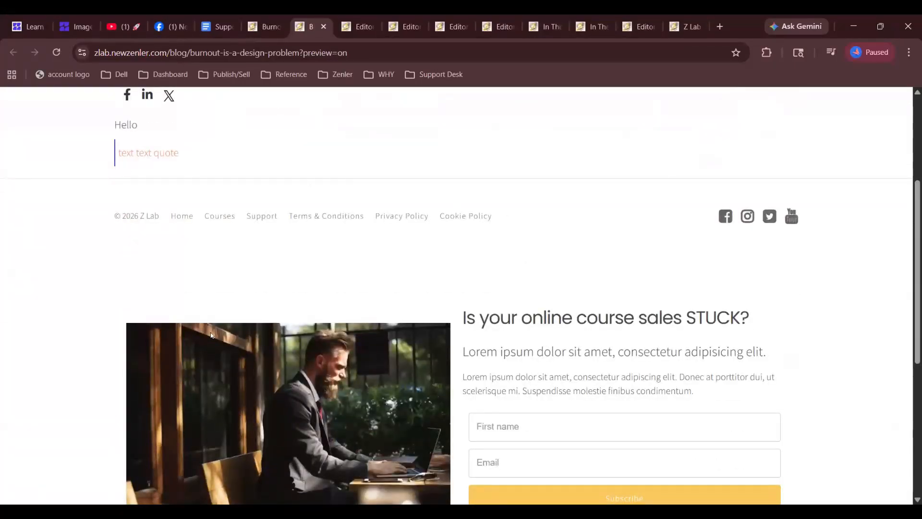
scroll(211, 335, up, 3)
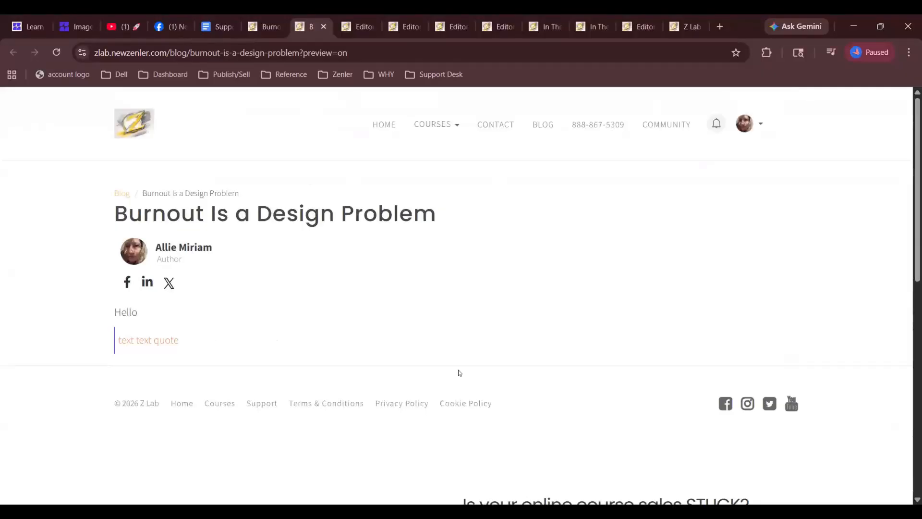
scroll(458, 372, down, 5)
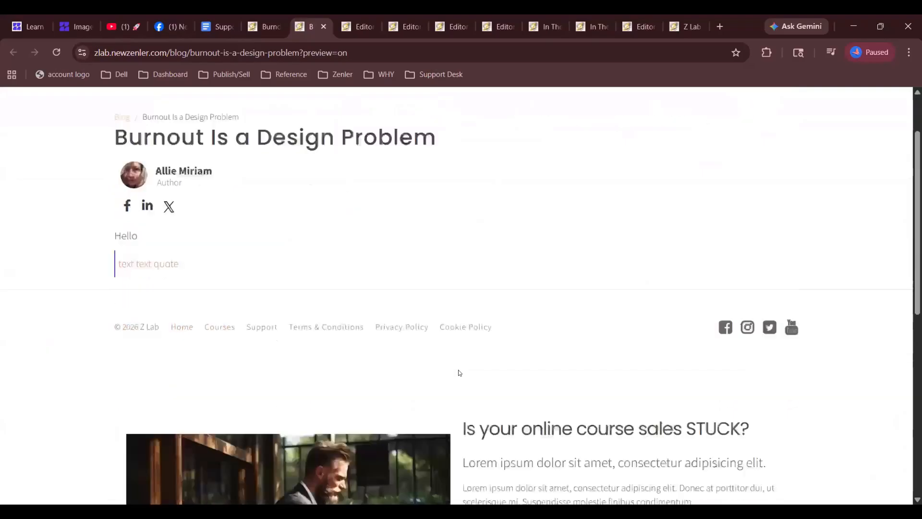
scroll(458, 372, up, 5)
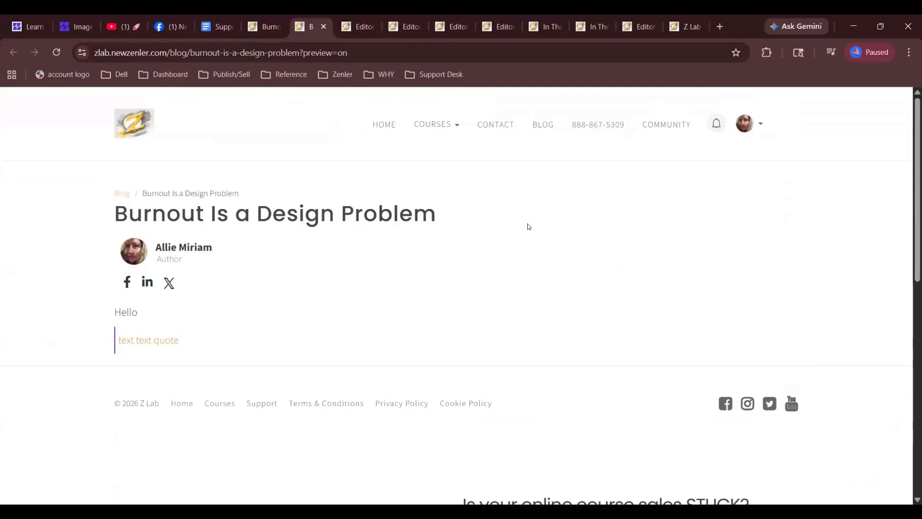
scroll(528, 226, down, 6)
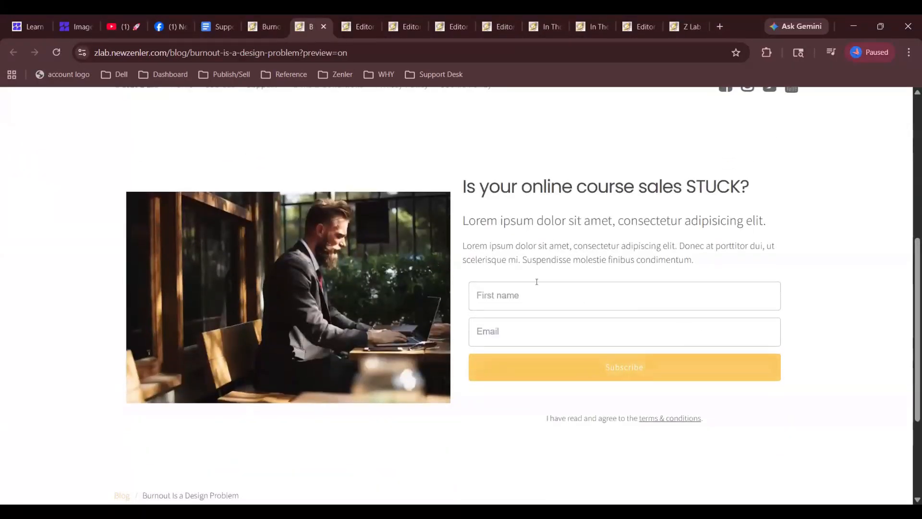
scroll(285, 227, up, 6)
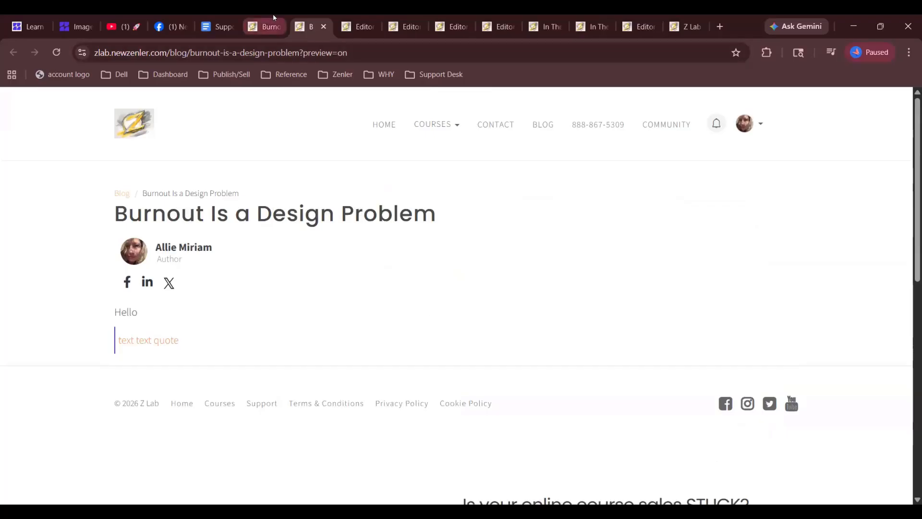
mouse_move(274, 18)
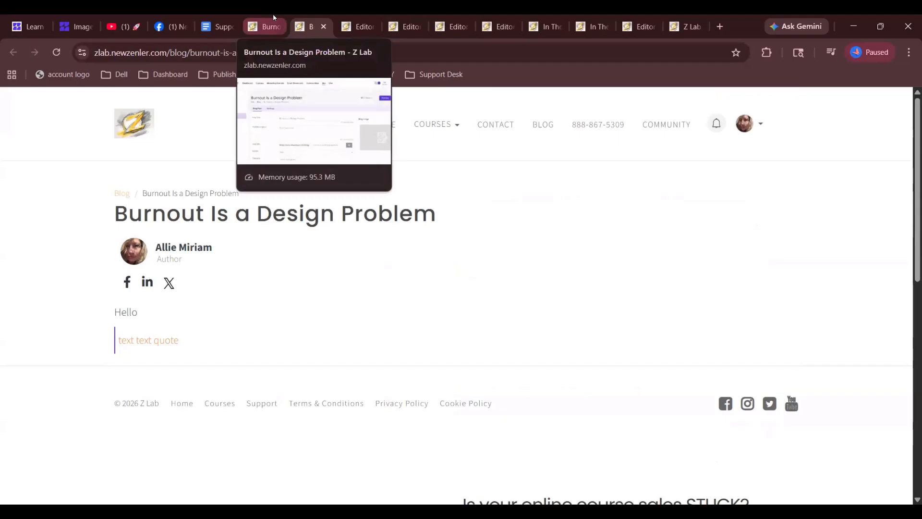
- Return to the site admin and open the course pages of the "In The Room-copy" course
click(273, 18)
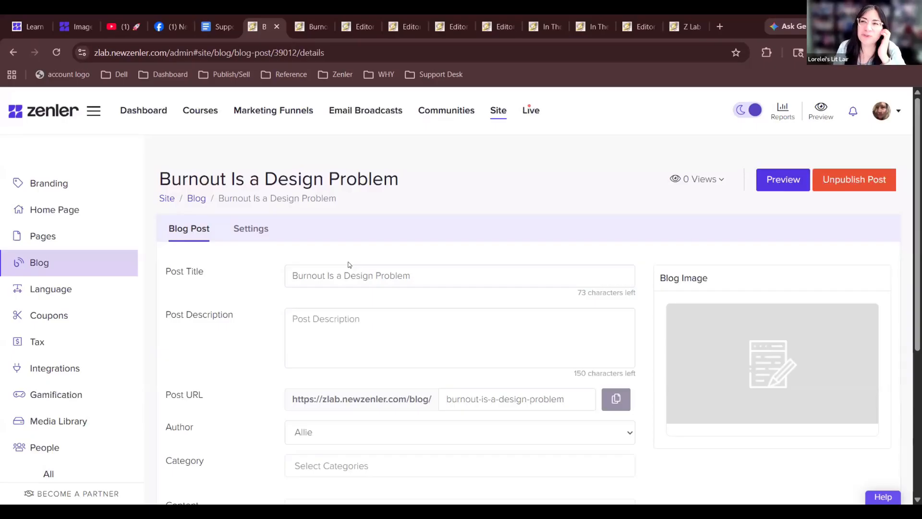
click(202, 109)
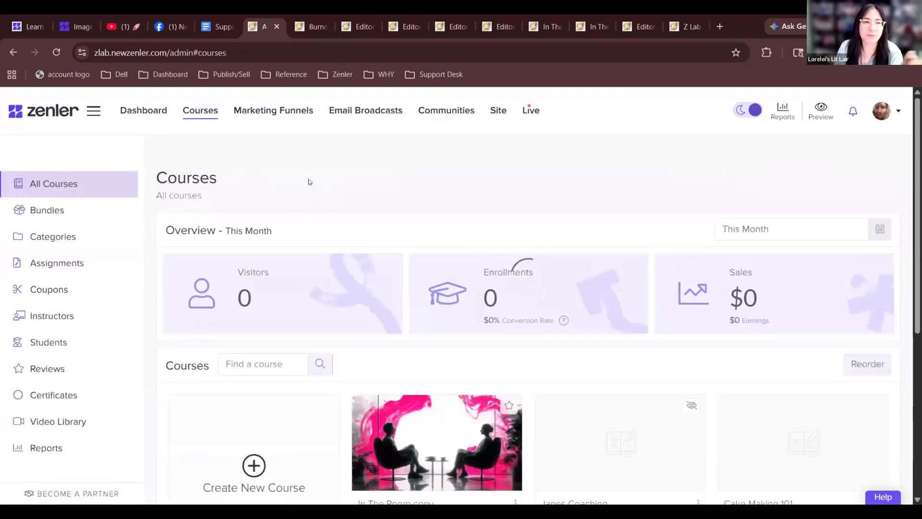
scroll(485, 222, down, 5)
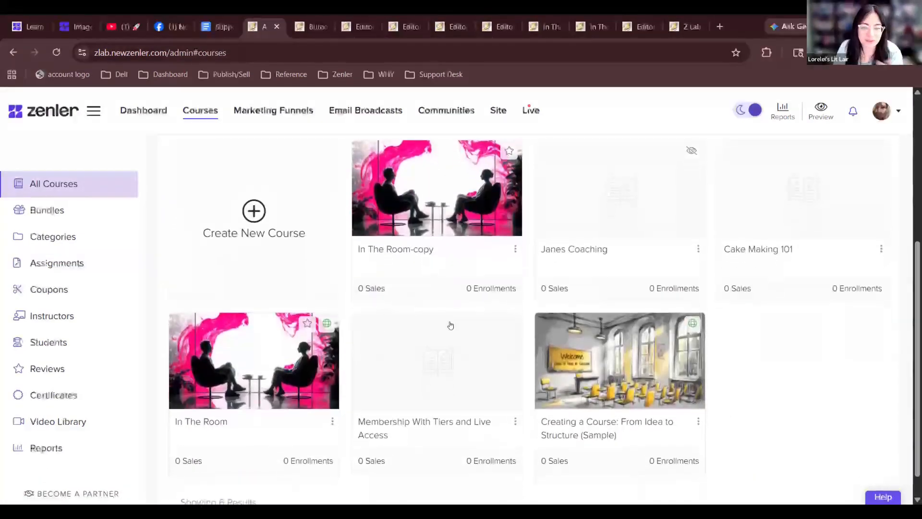
scroll(429, 175, up, 4)
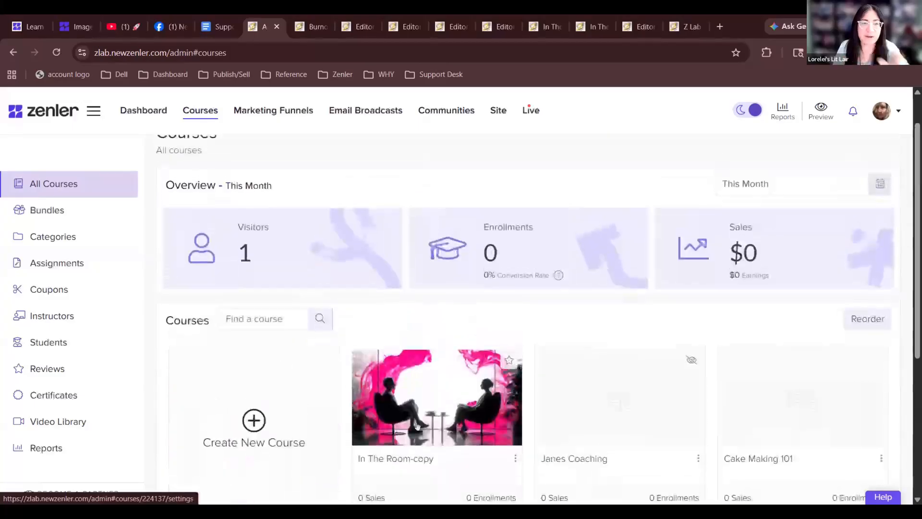
click(418, 380)
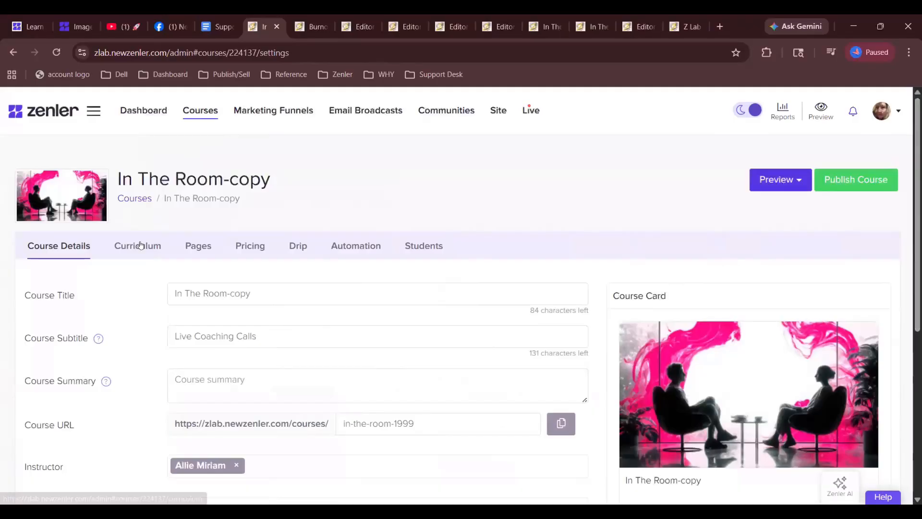
click(197, 248)
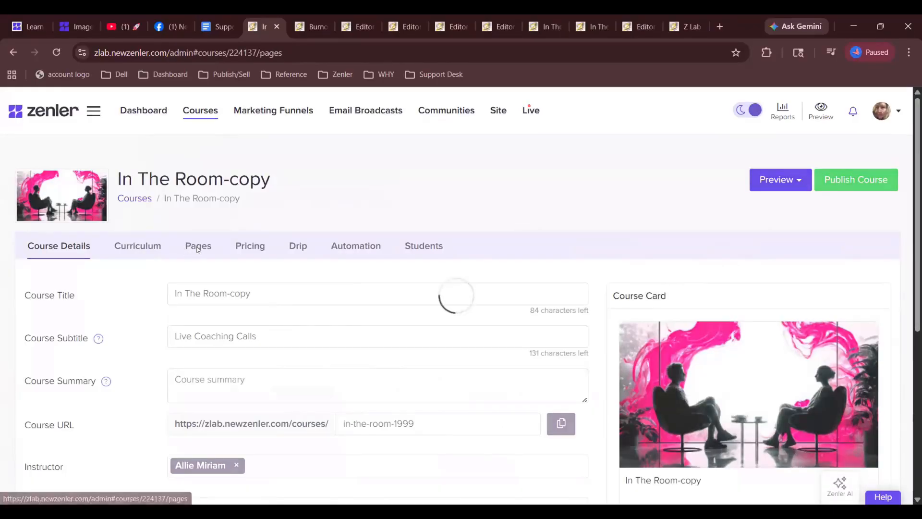
- Look through the course page funnel and open the Course Access Page for editing
scroll(365, 288, down, 10)
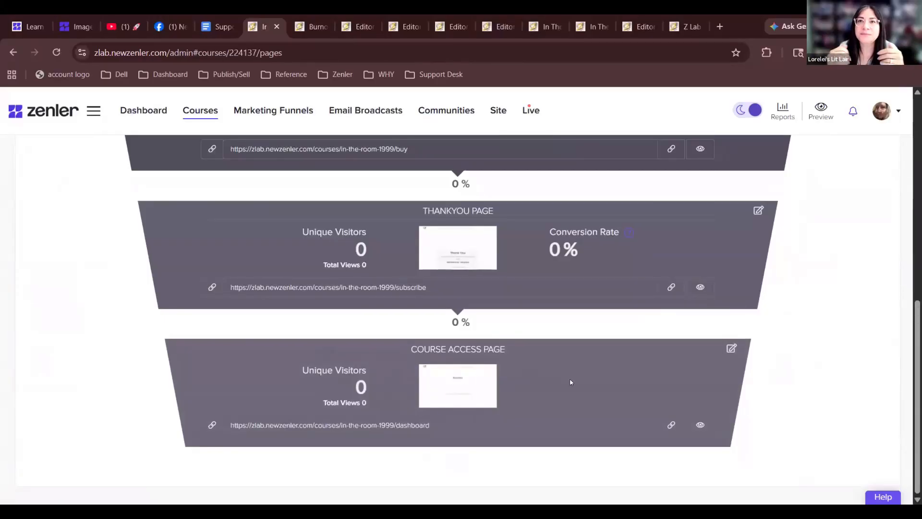
scroll(569, 380, up, 10)
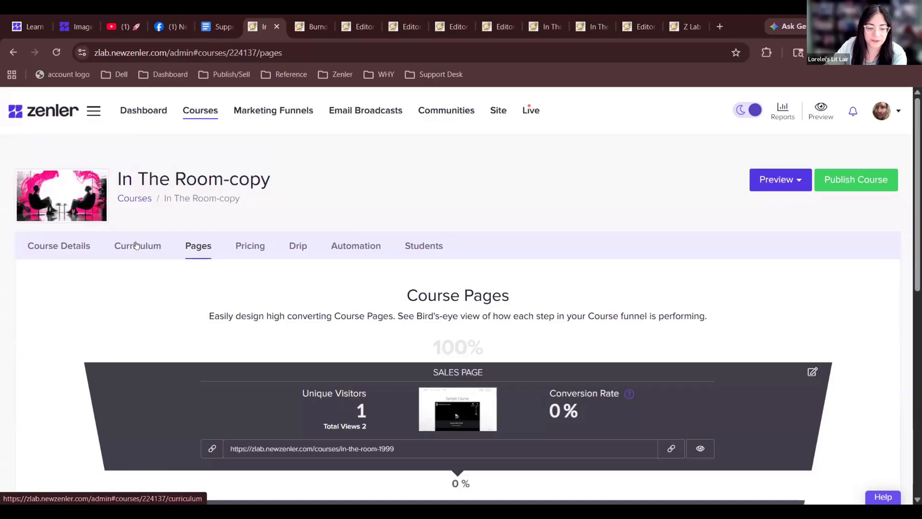
scroll(137, 245, down, 9)
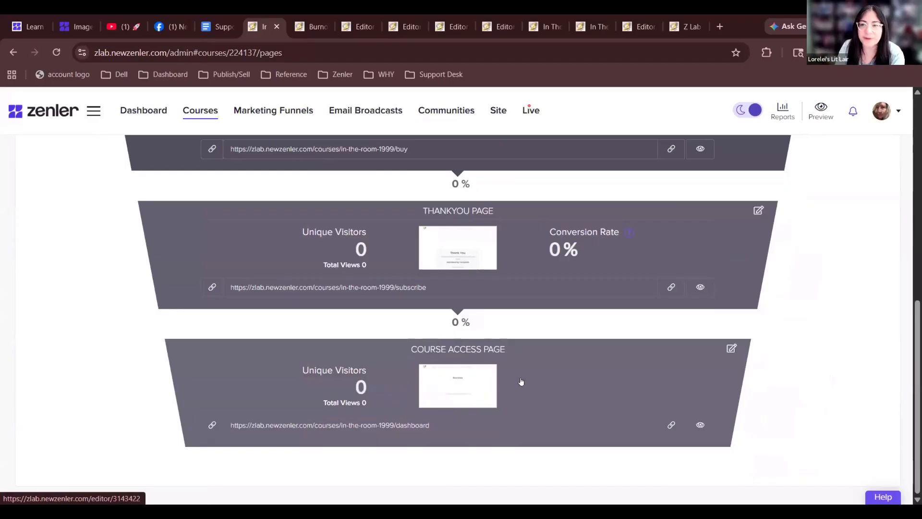
click(462, 387)
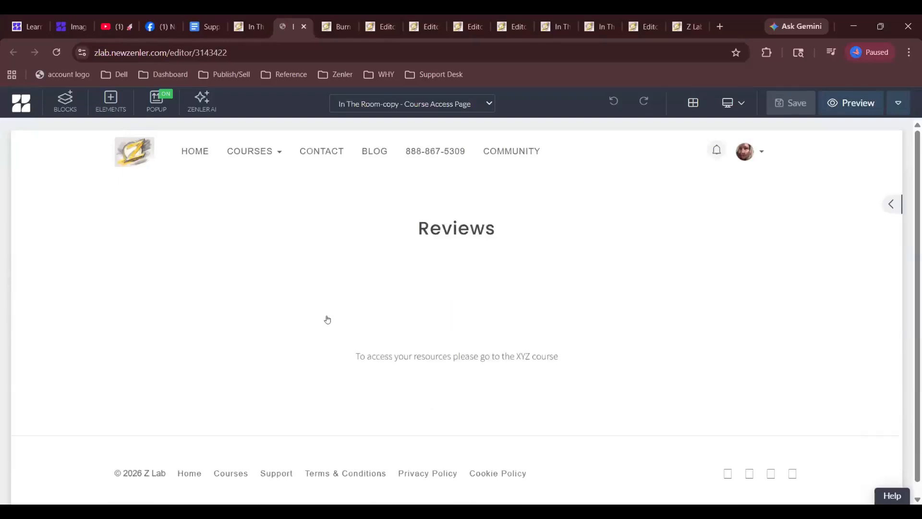
- Add the dynamic Course Curriculum block above the Reviews block on the Course Access Page
scroll(258, 375, down, 1)
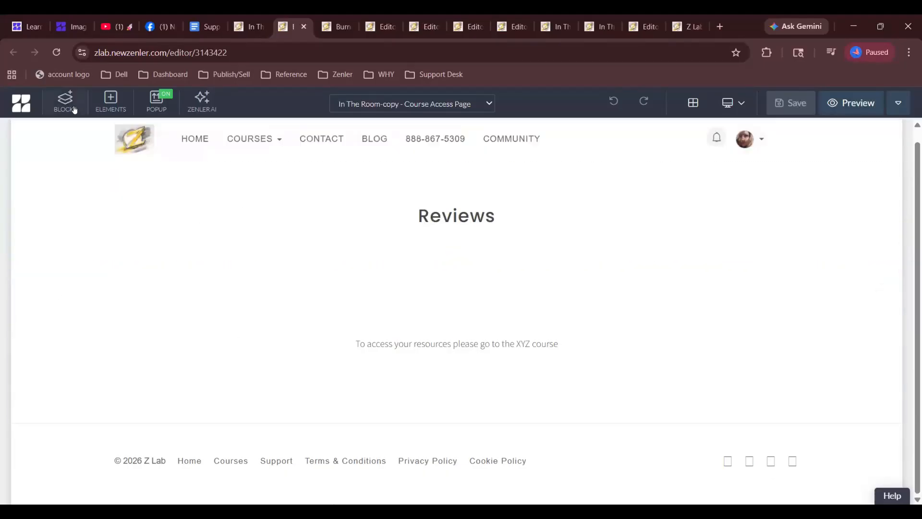
click(73, 108)
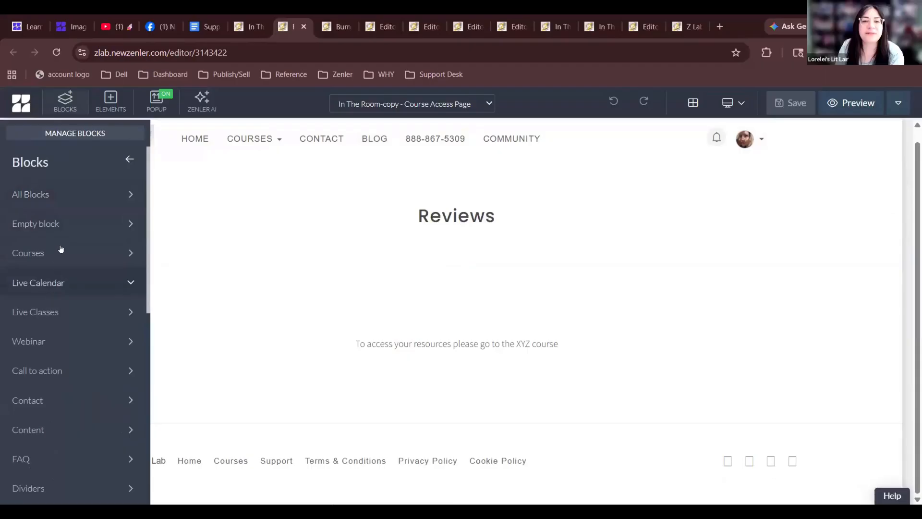
click(61, 245)
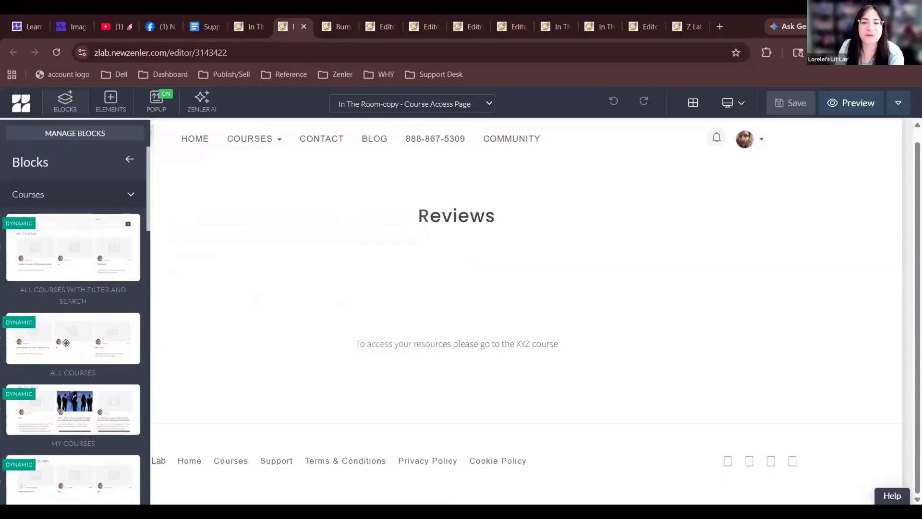
scroll(66, 342, down, 5)
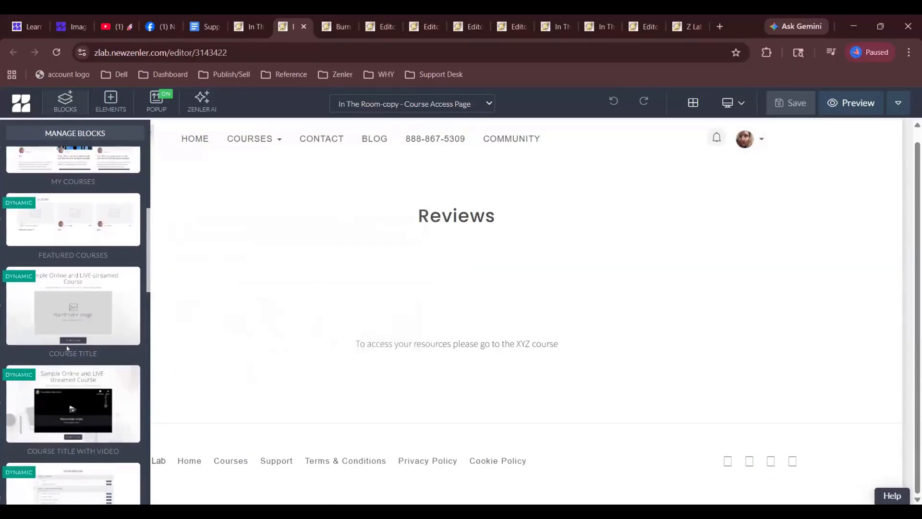
scroll(68, 348, down, 6)
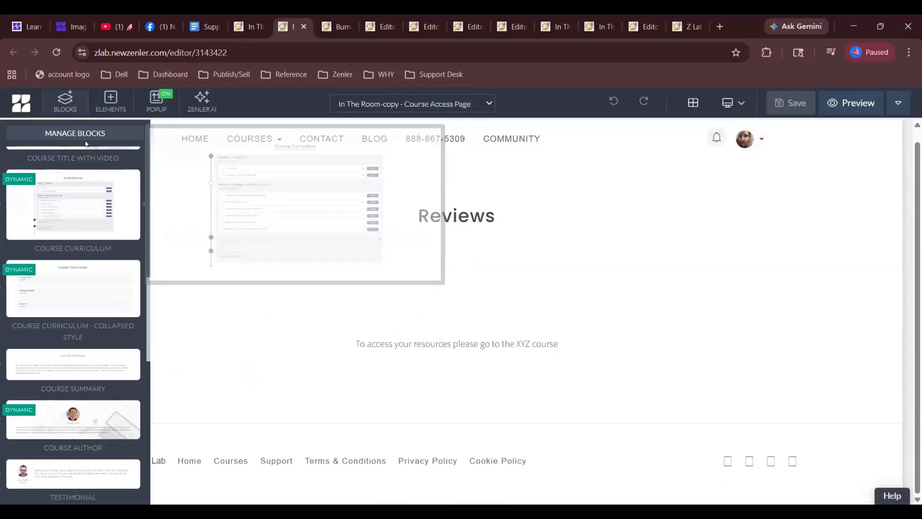
drag(83, 203, 311, 279)
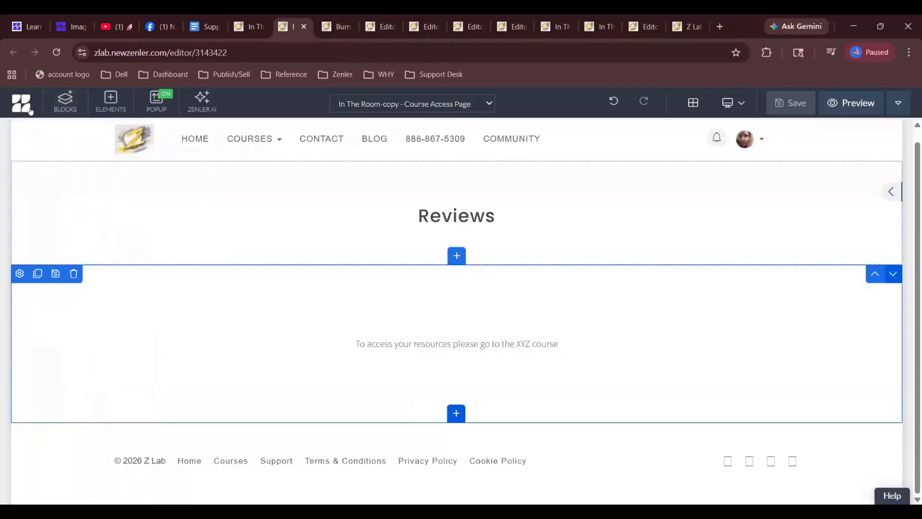
click(67, 110)
scroll(72, 240, down, 3)
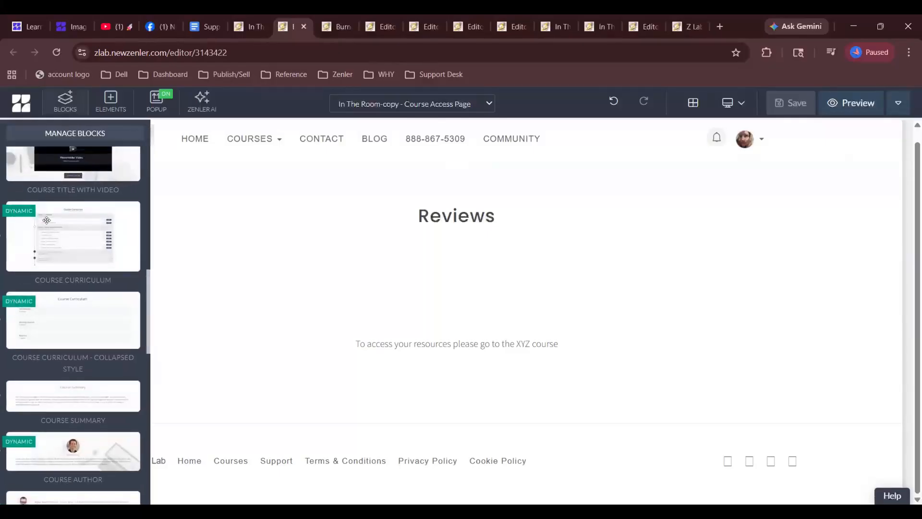
drag(73, 235, 392, 207)
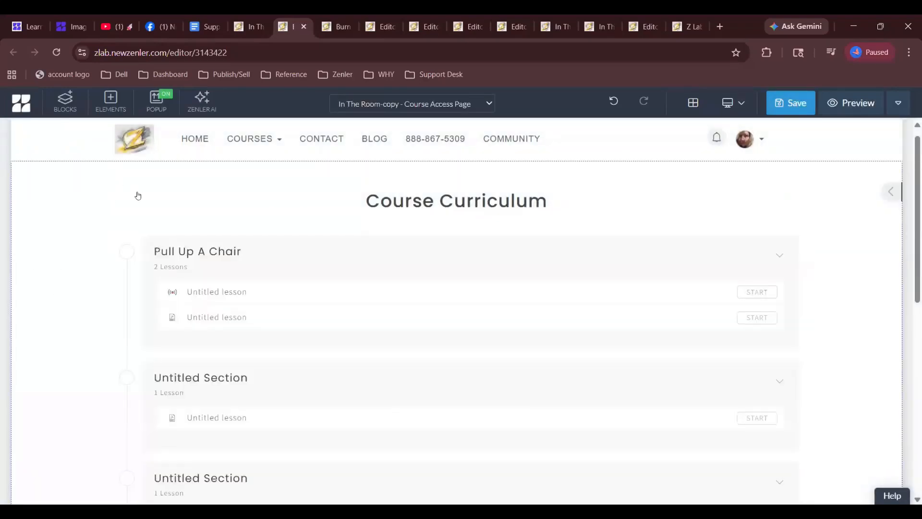
scroll(317, 186, up, 1)
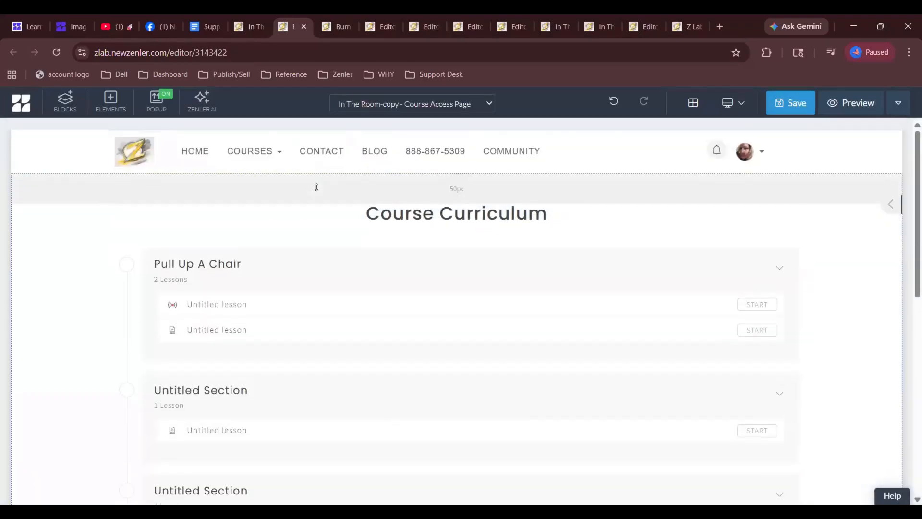
click(288, 274)
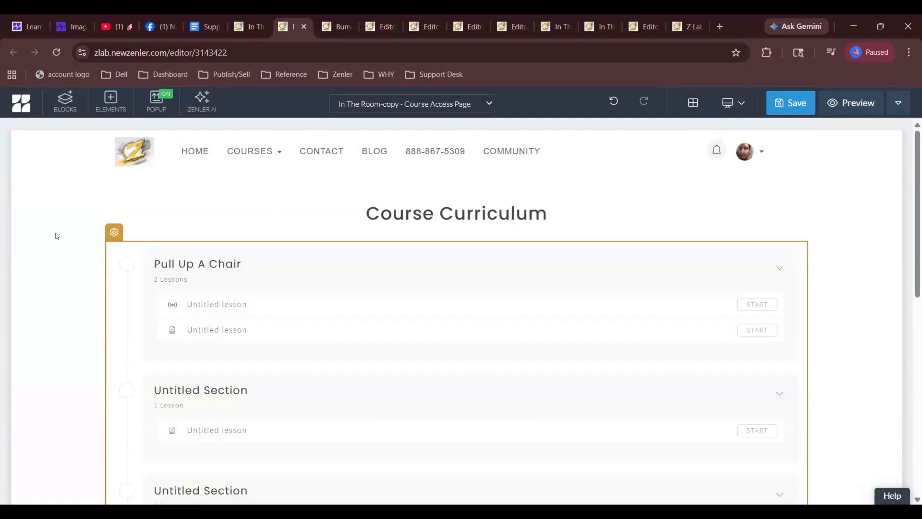
- Add an empty block above the Course Curriculum block
click(62, 113)
scroll(62, 242, up, 8)
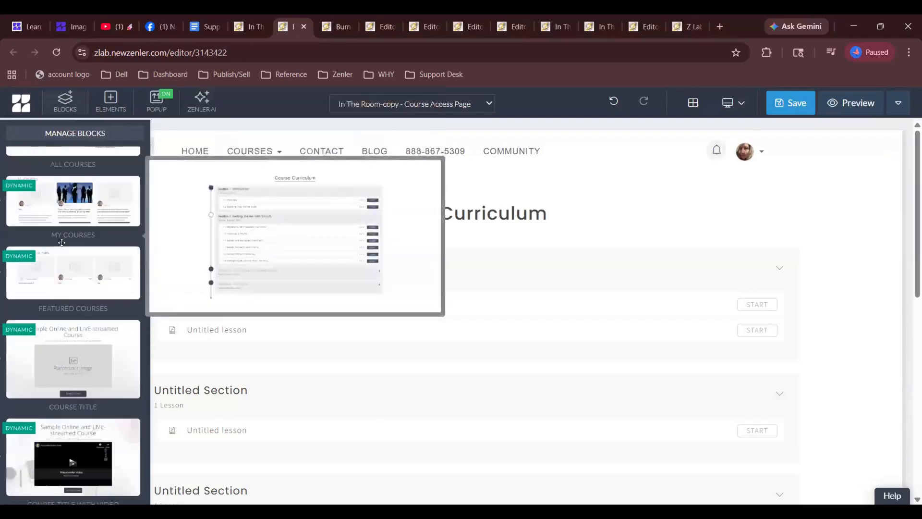
scroll(70, 159, down, 8)
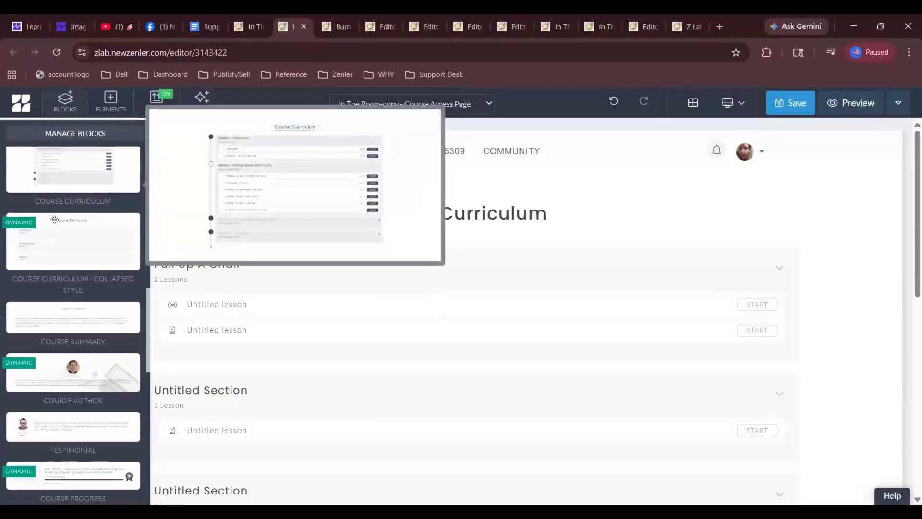
scroll(54, 219, up, 8)
click(120, 202)
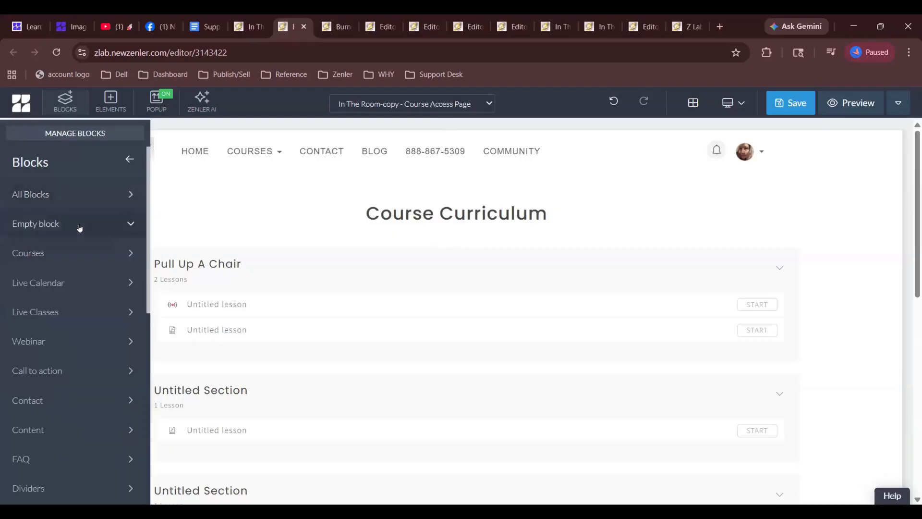
click(79, 225)
mouse_move(76, 240)
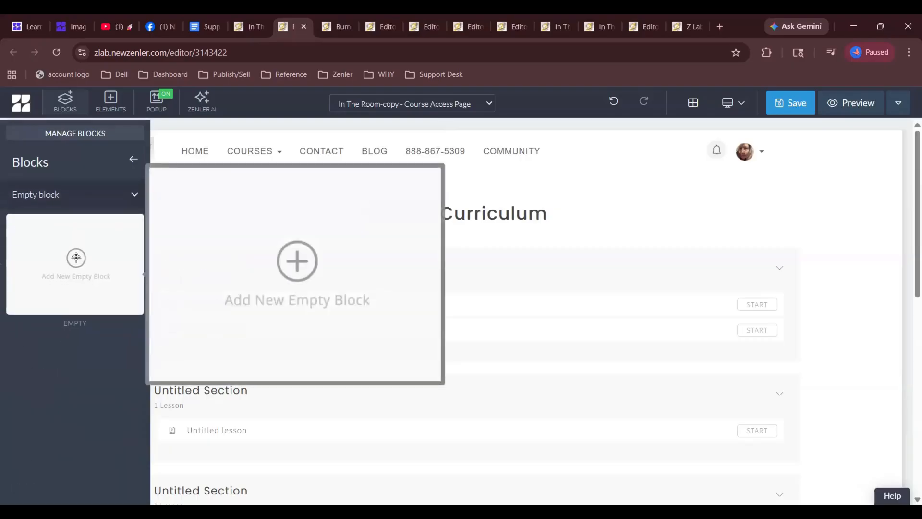
drag(75, 258, 440, 245)
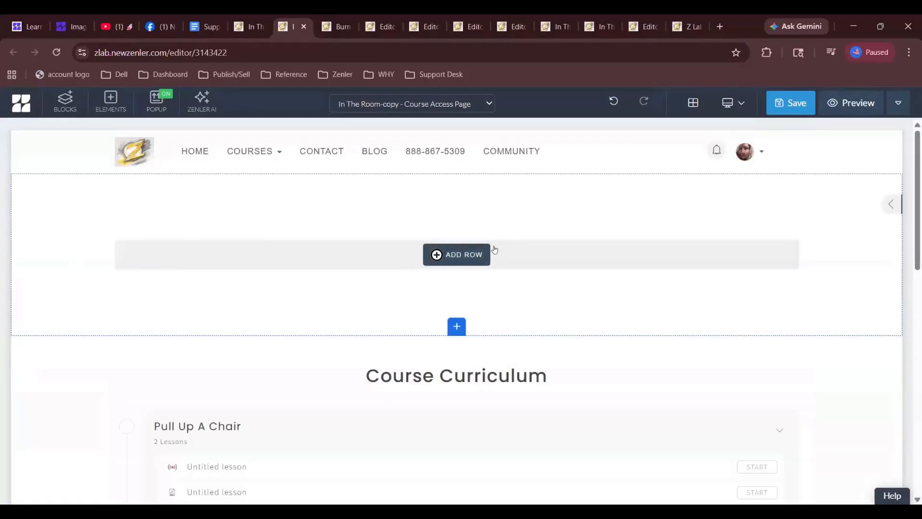
- Add a 100% row to the empty block and insert a row of four 25% columns inside it
click(474, 250)
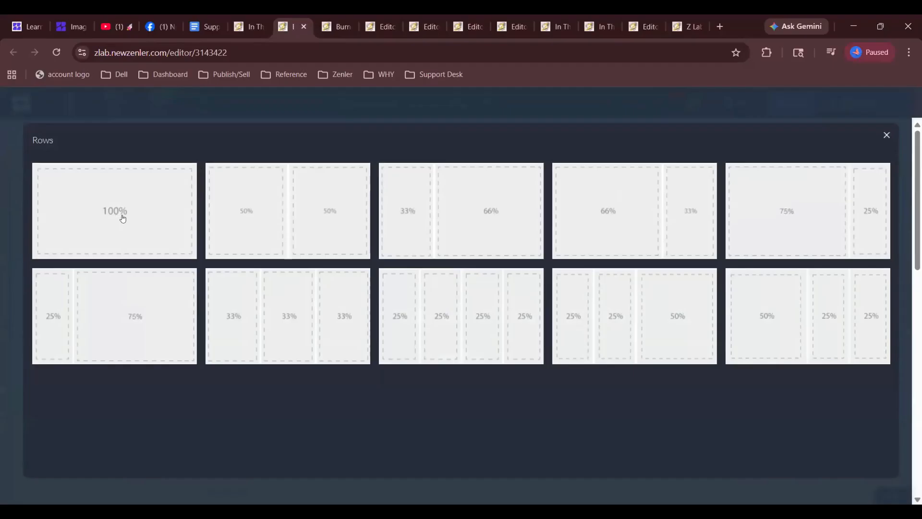
click(122, 218)
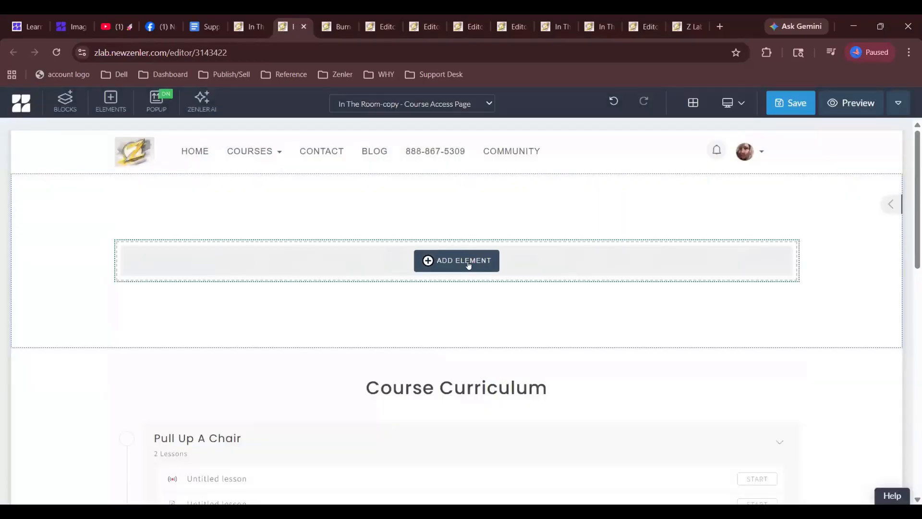
click(468, 264)
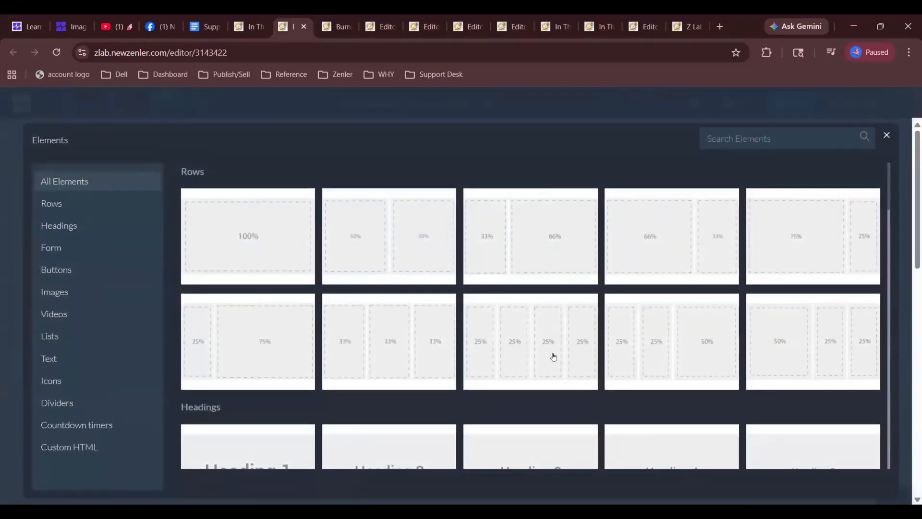
click(554, 357)
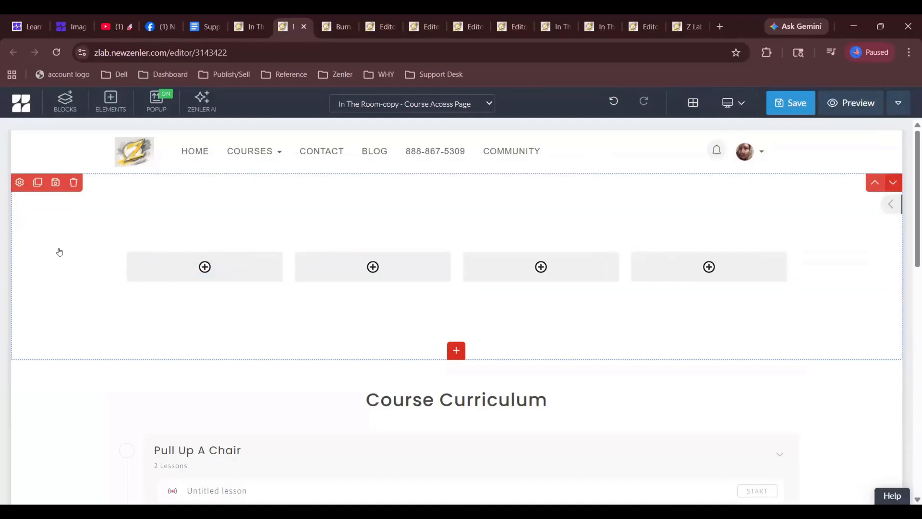
click(59, 252)
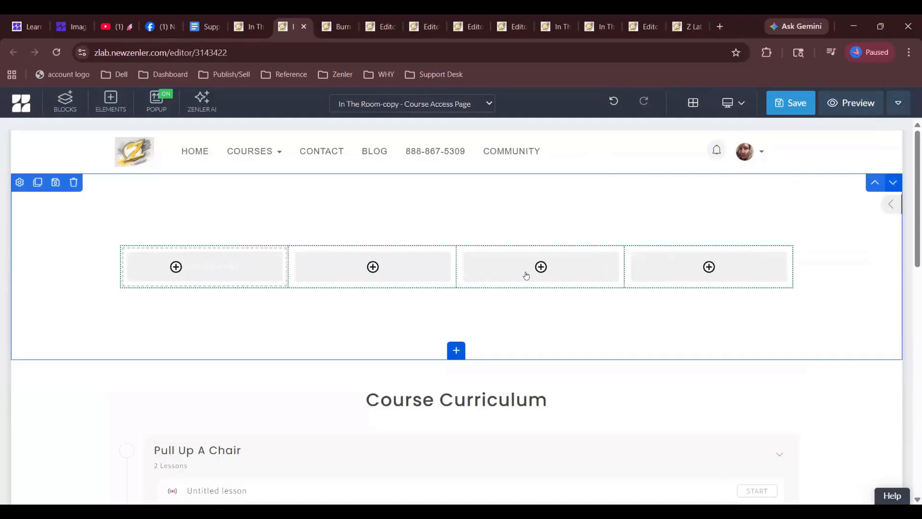
- Insert the library video of the sketched workspace into the first and second columns of the four-column row
click(204, 266)
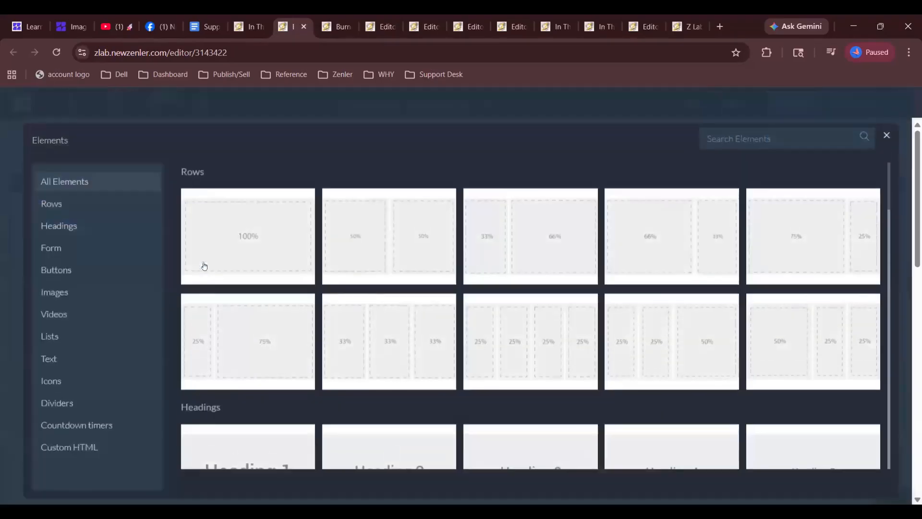
click(61, 314)
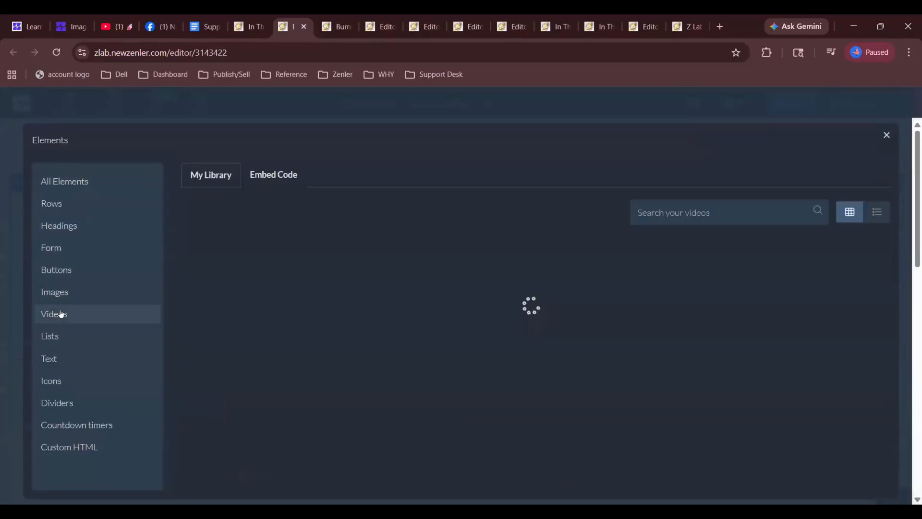
click(389, 295)
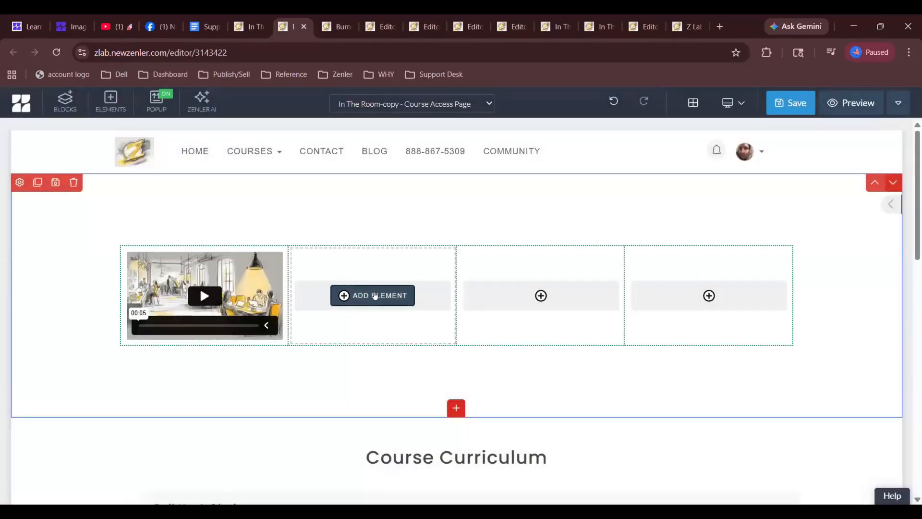
click(375, 295)
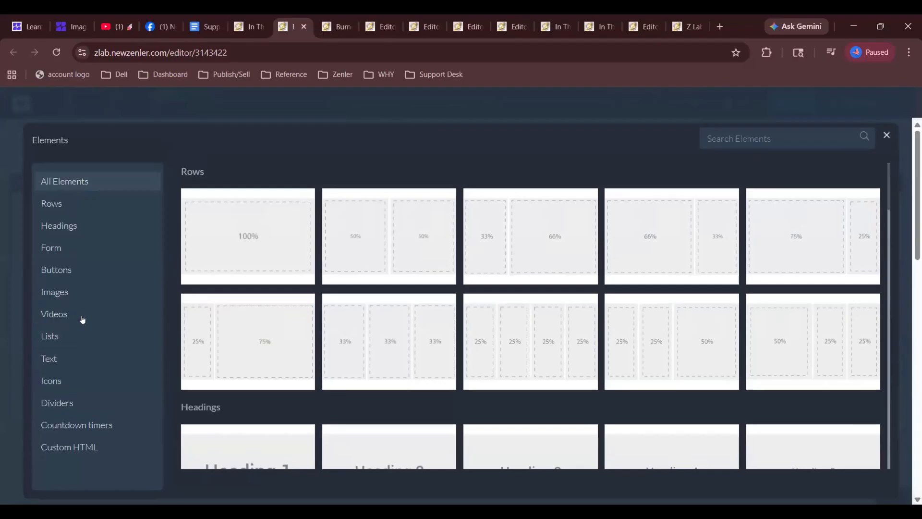
click(83, 320)
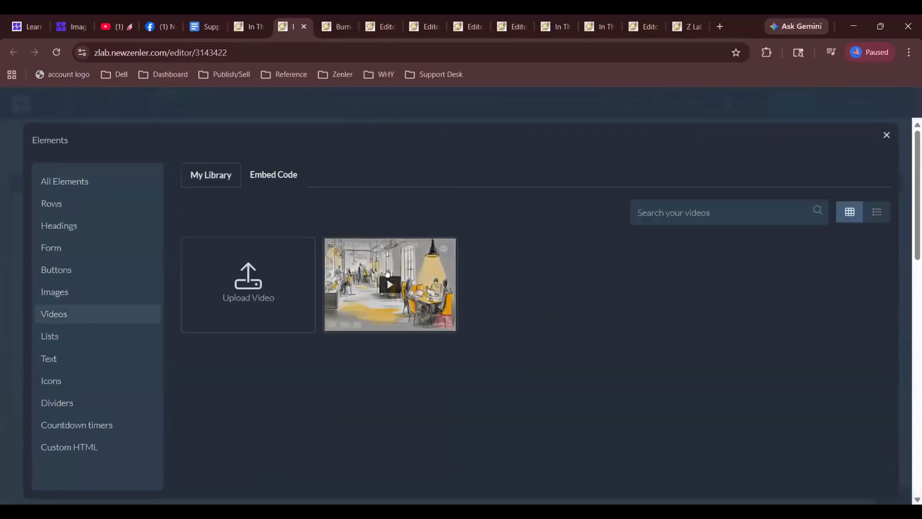
click(387, 273)
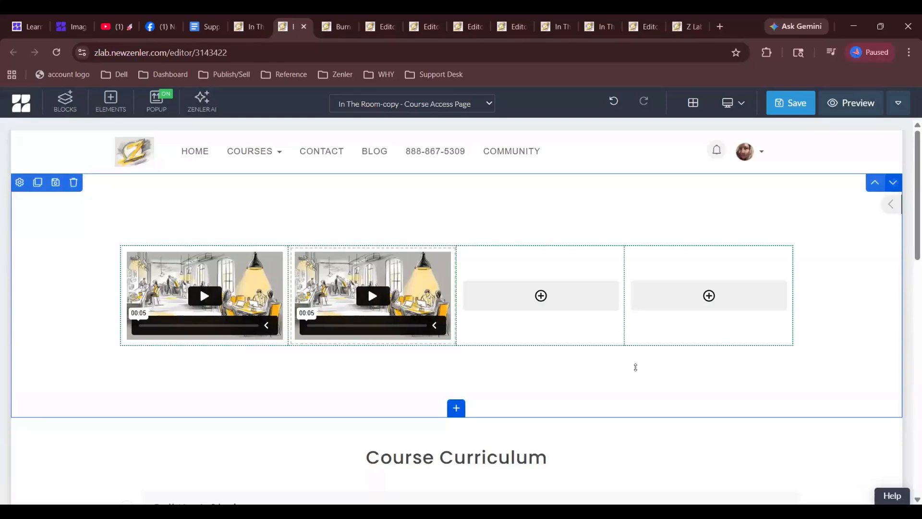
- Save the Course Access Page, accepting the SEO settings with the title "In The Room-copy" and search result display on
scroll(635, 367, down, 5)
scroll(635, 367, up, 5)
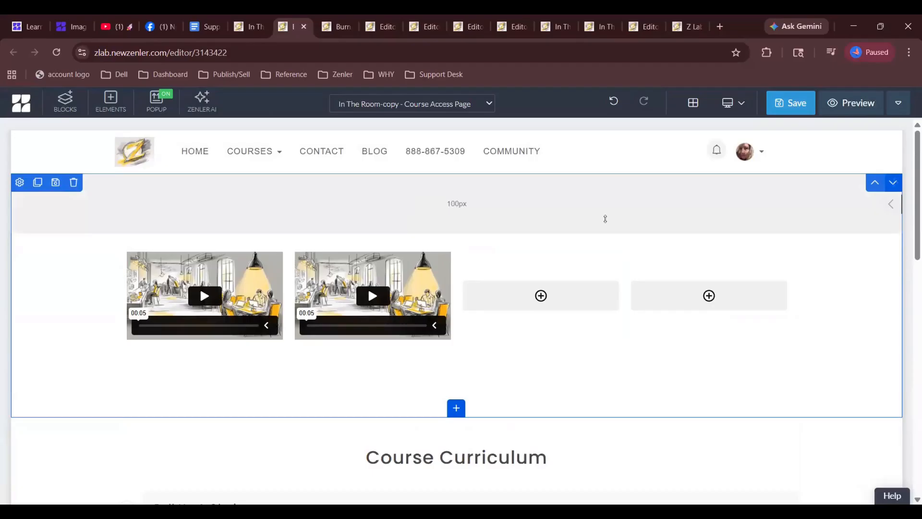
scroll(605, 218, down, 15)
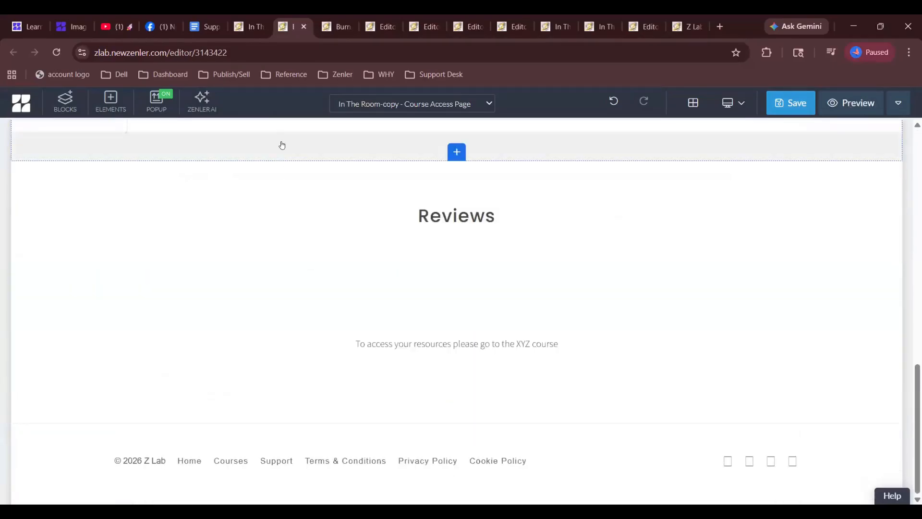
scroll(281, 145, up, 15)
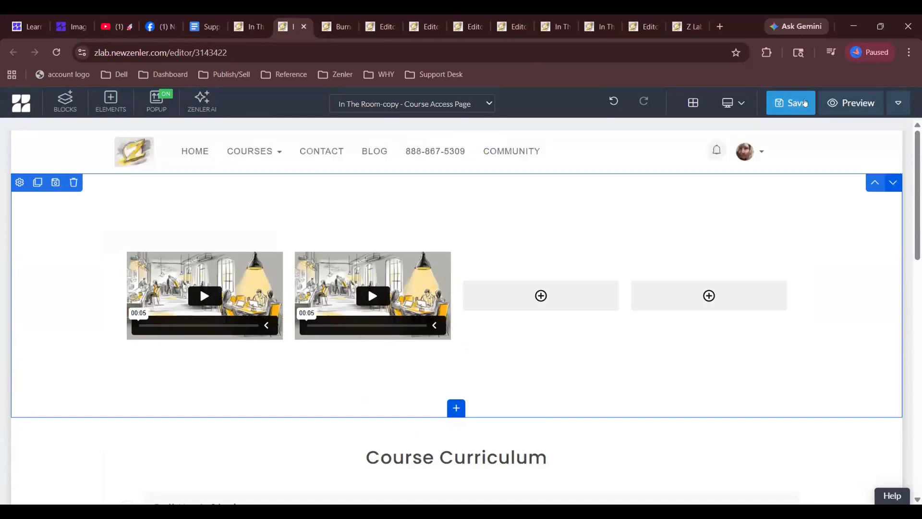
click(797, 109)
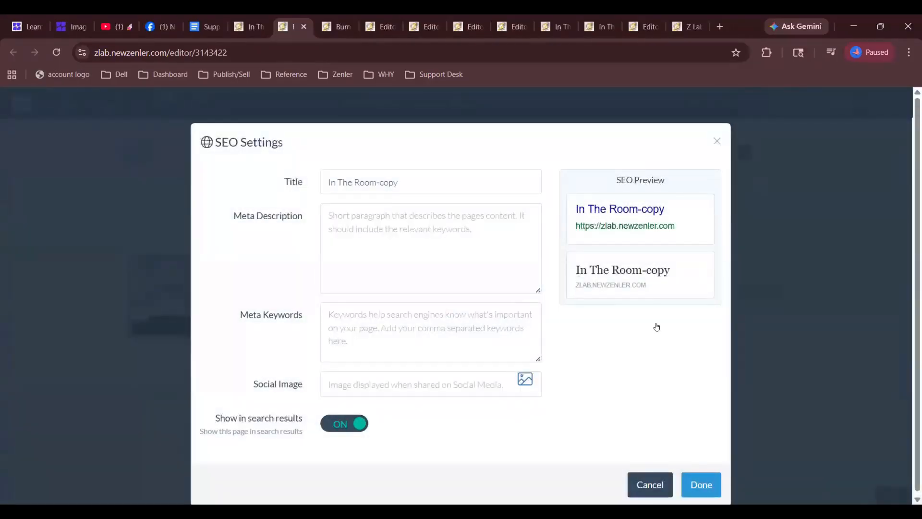
click(697, 479)
click(795, 97)
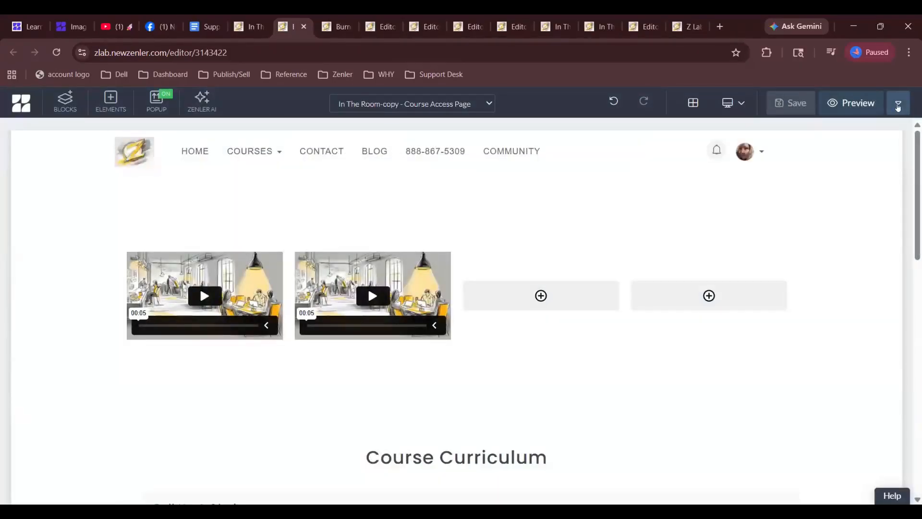
- Preview the Course Access Page and check how the video row and Course Curriculum block are laid out
click(898, 107)
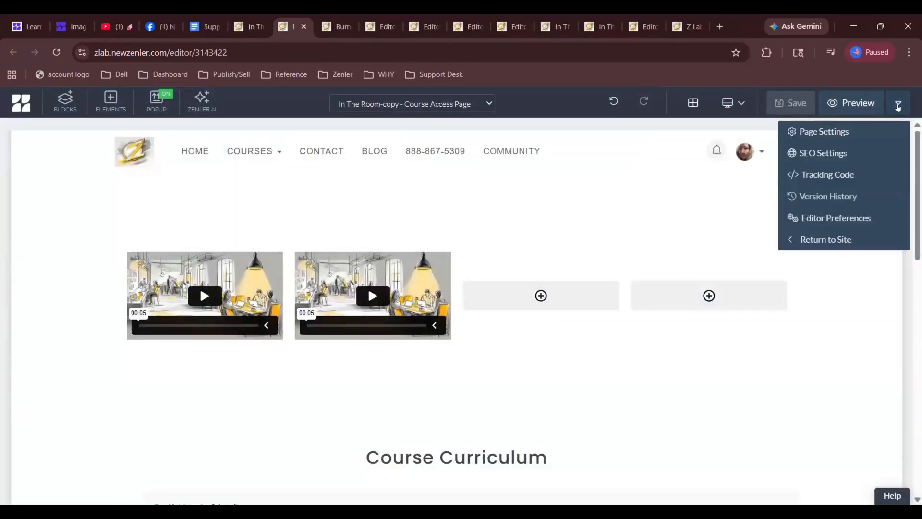
click(857, 103)
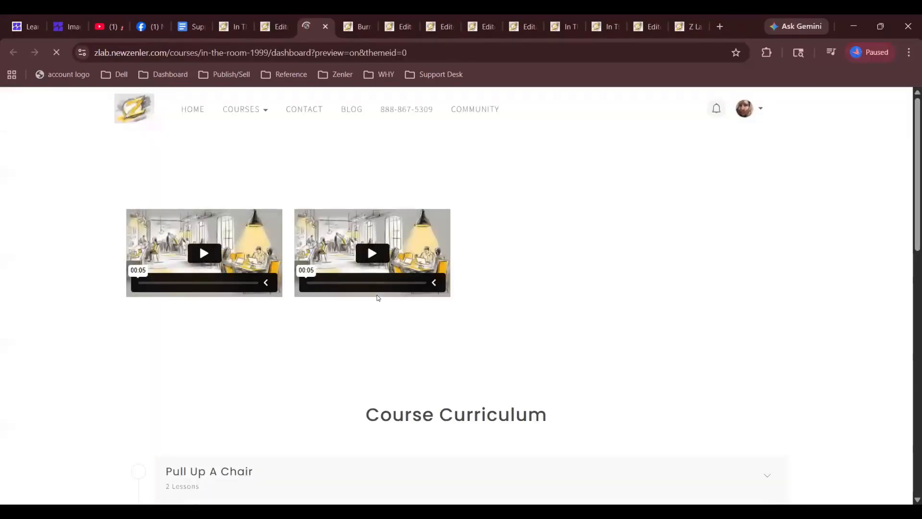
scroll(524, 333, down, 4)
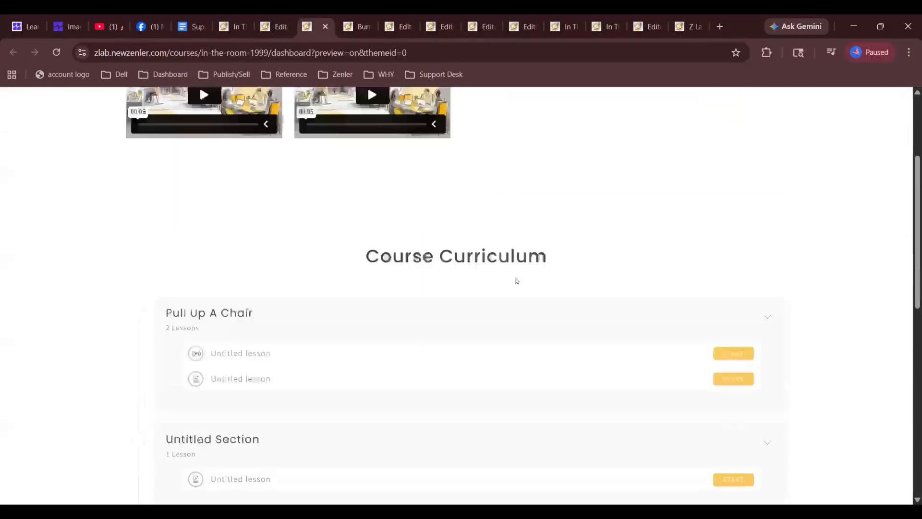
scroll(515, 281, down, 5)
scroll(514, 280, up, 10)
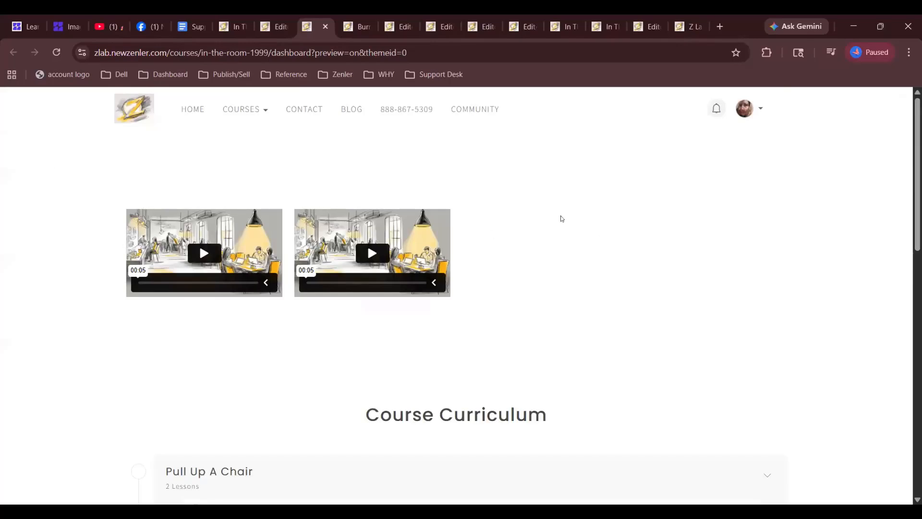
- Look over the Course Curriculum sections in the preview and reopen the In The Room-copy Course Access Page for editing
scroll(562, 219, down, 7)
scroll(561, 219, up, 2)
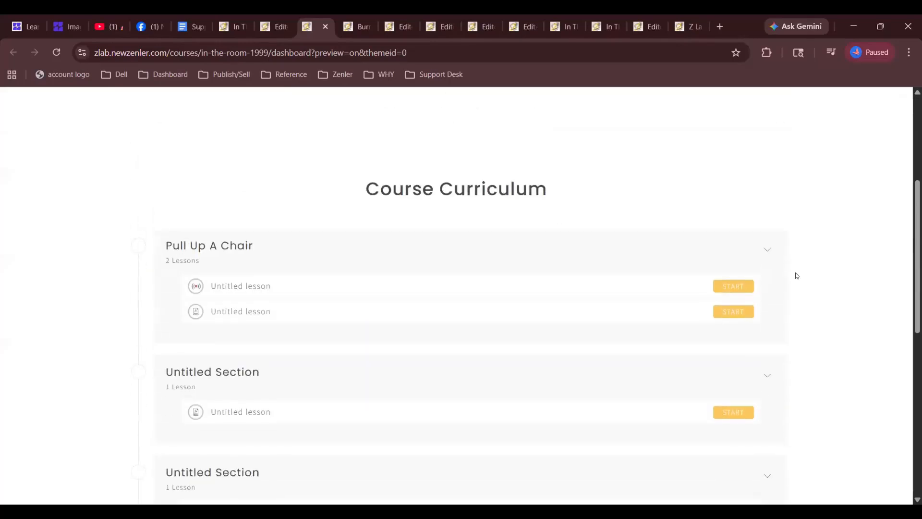
scroll(562, 197, up, 5)
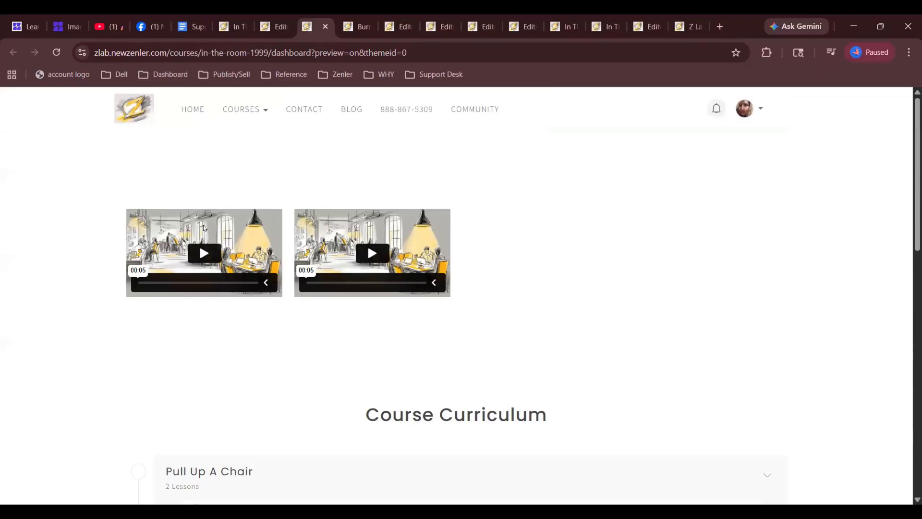
key(ctrl+Page_Up)
key(ctrl+Page_Up)
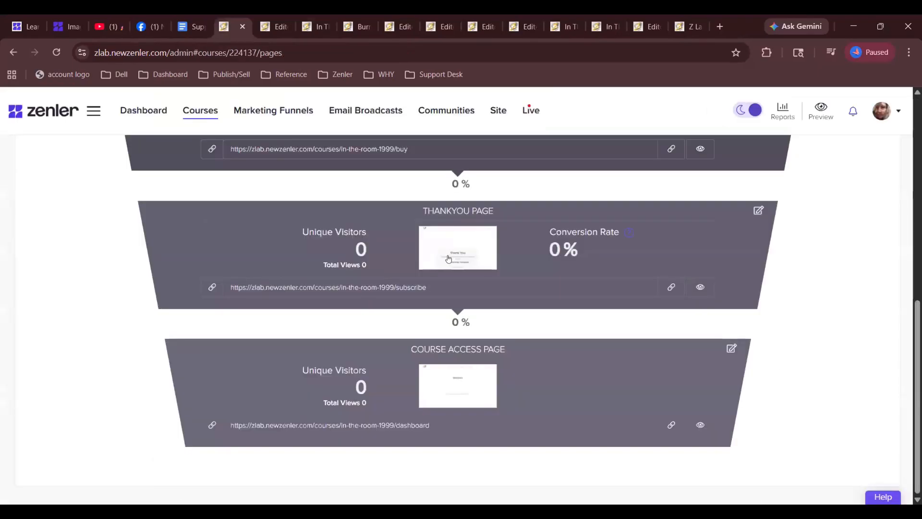
click(472, 407)
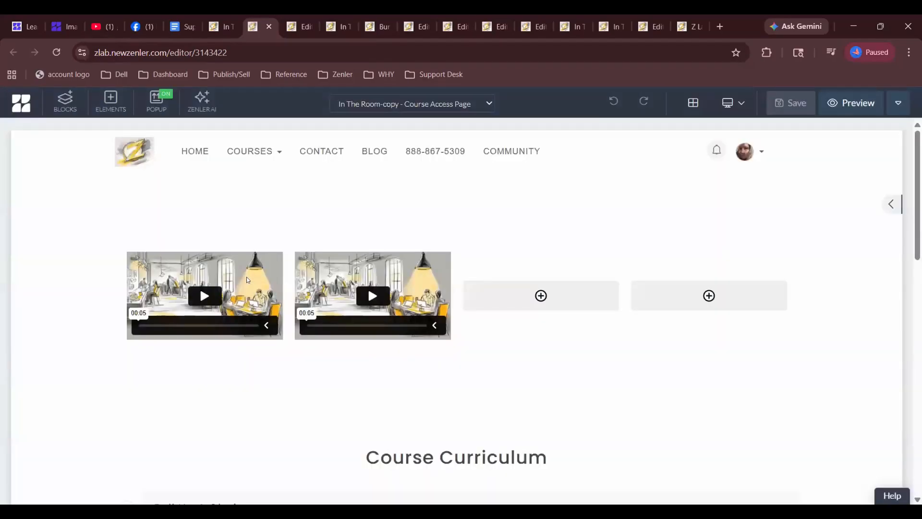
- Add a text paragraph element directly below the video in the first column of the four-column row
click(246, 277)
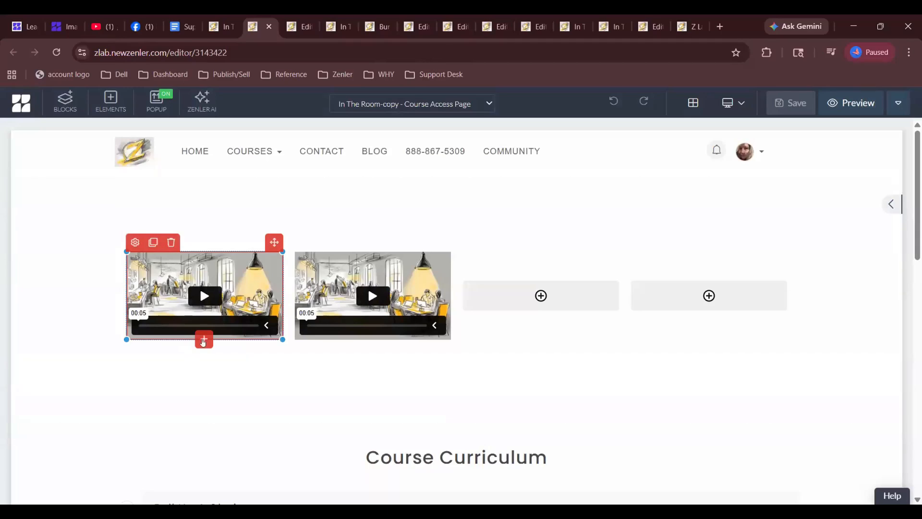
click(203, 341)
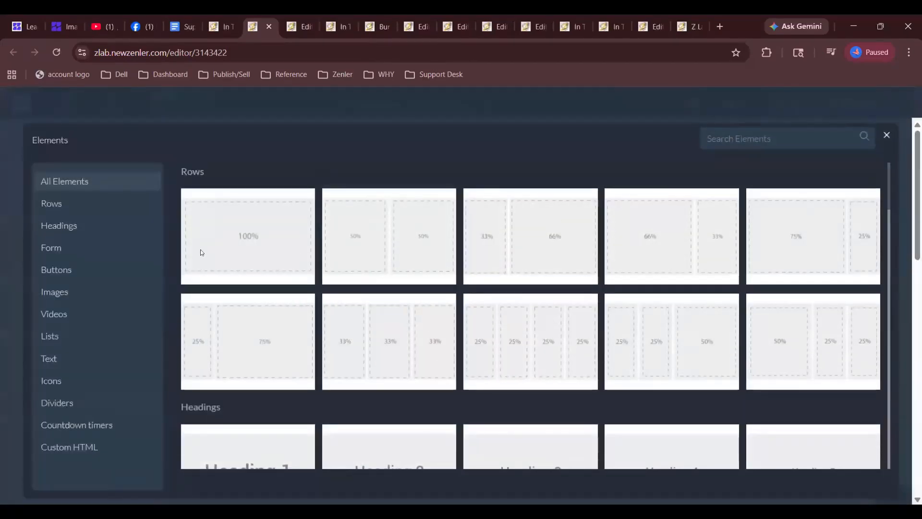
click(57, 363)
click(223, 227)
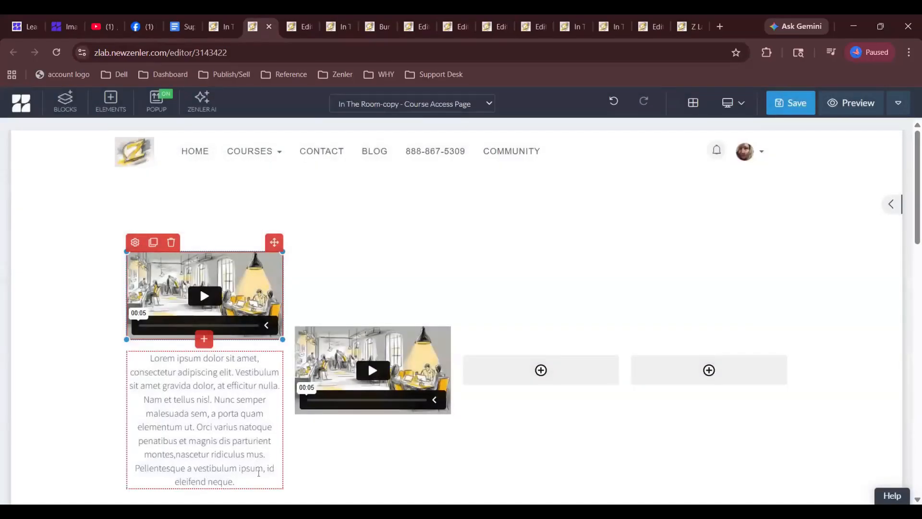
- Replace the placeholder text under the first video with "Date?Author/" and save the Course Access Page
click(259, 472)
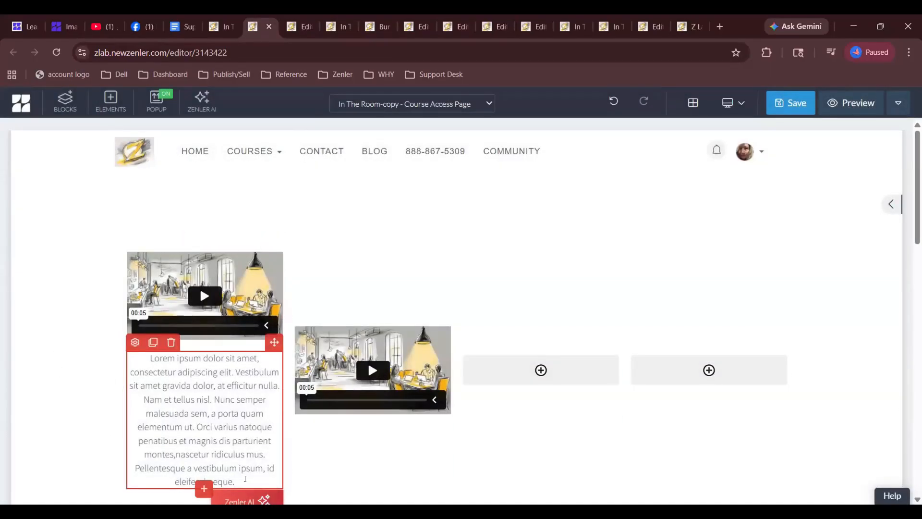
key(ctrl+a)
click(115, 338)
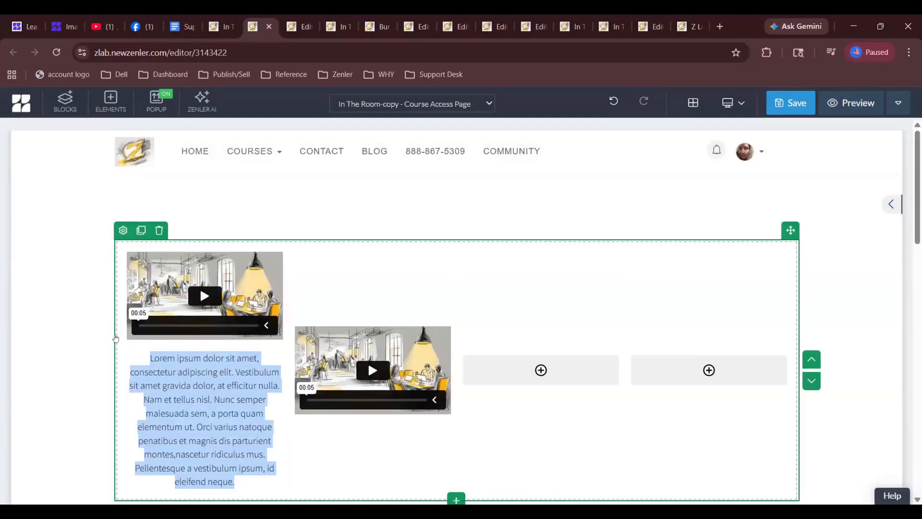
text(Date)
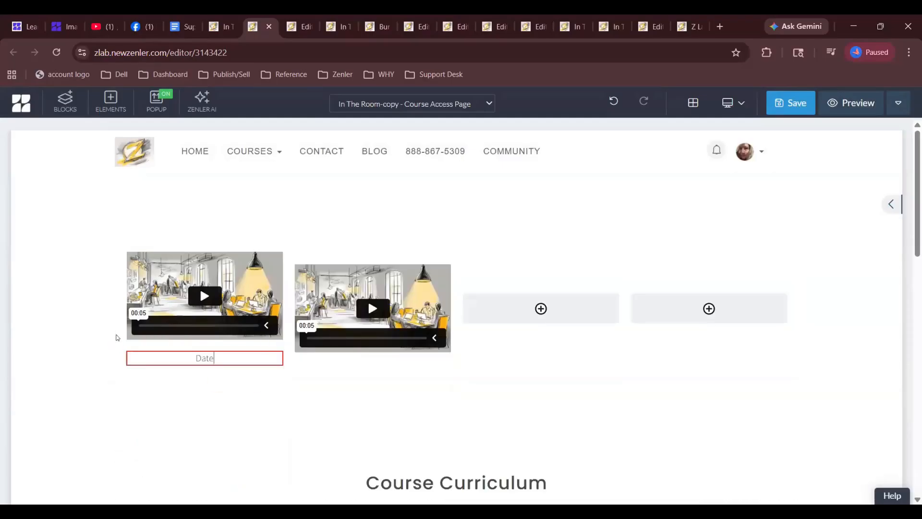
text(?Auth)
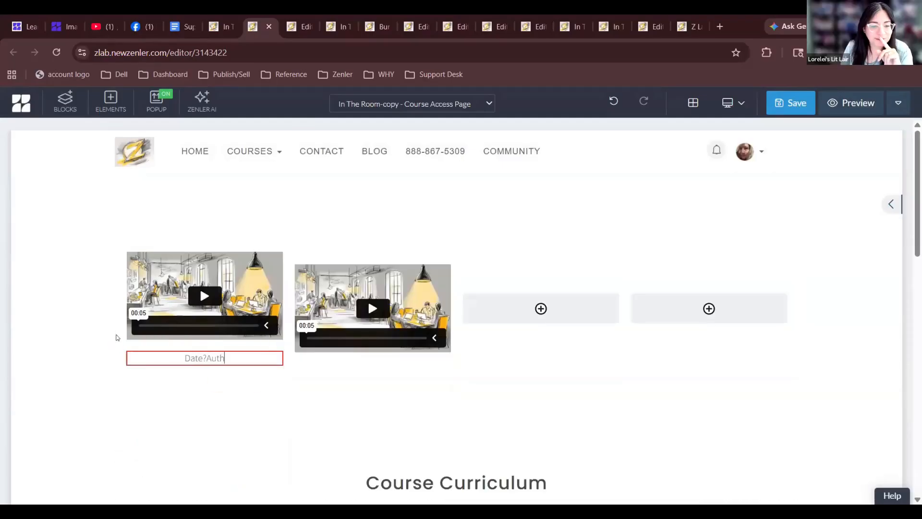
text(or?)
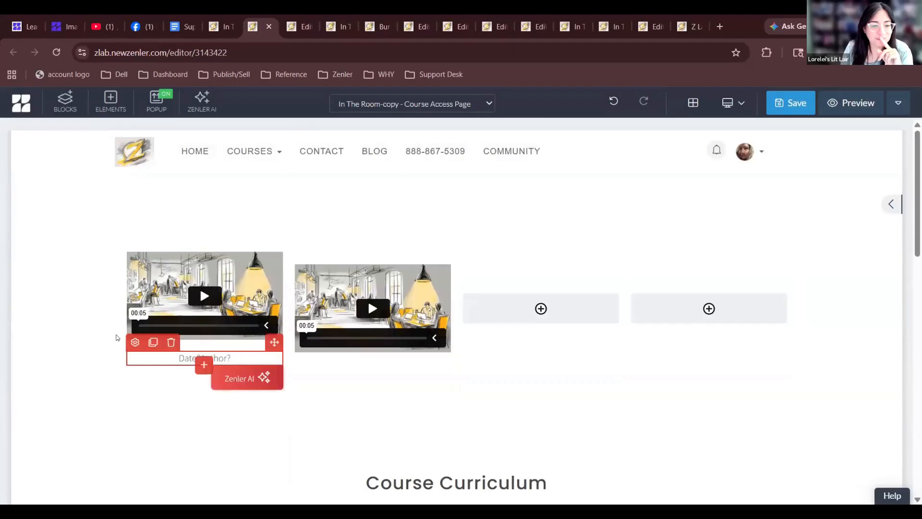
key(BackSpace)
text(/)
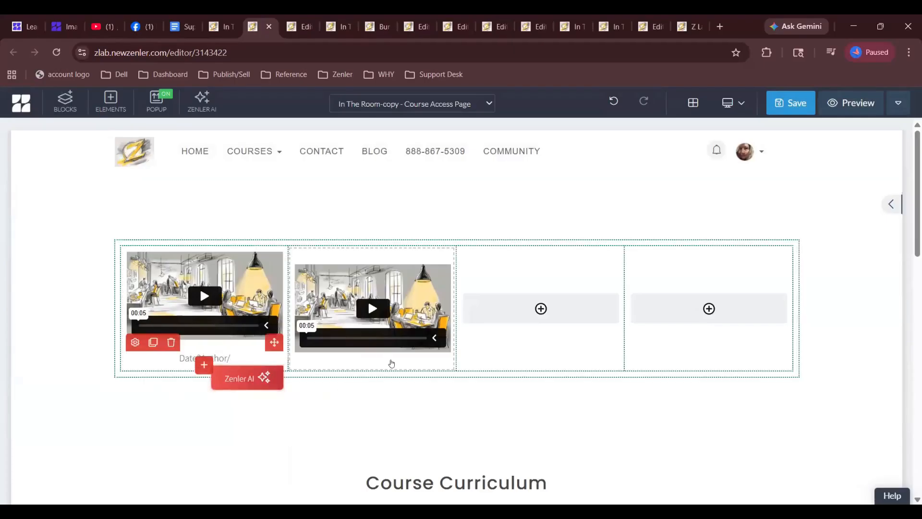
click(391, 363)
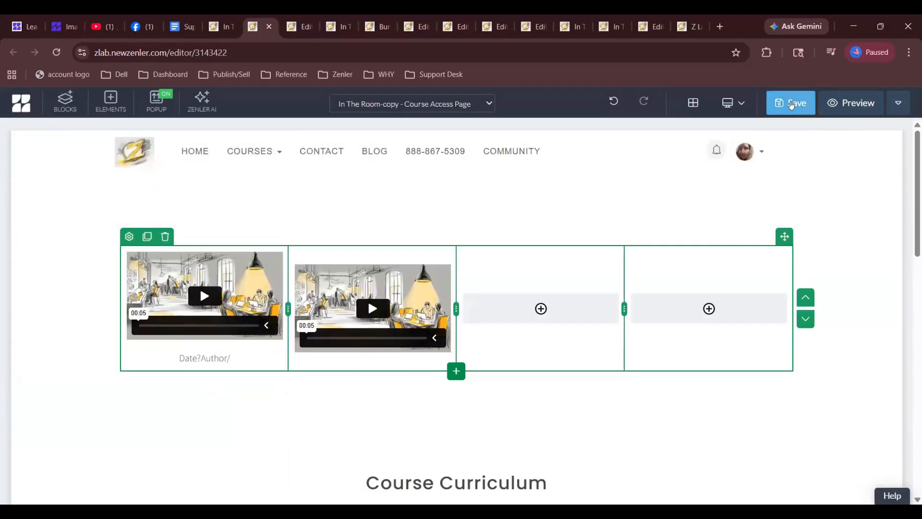
click(791, 104)
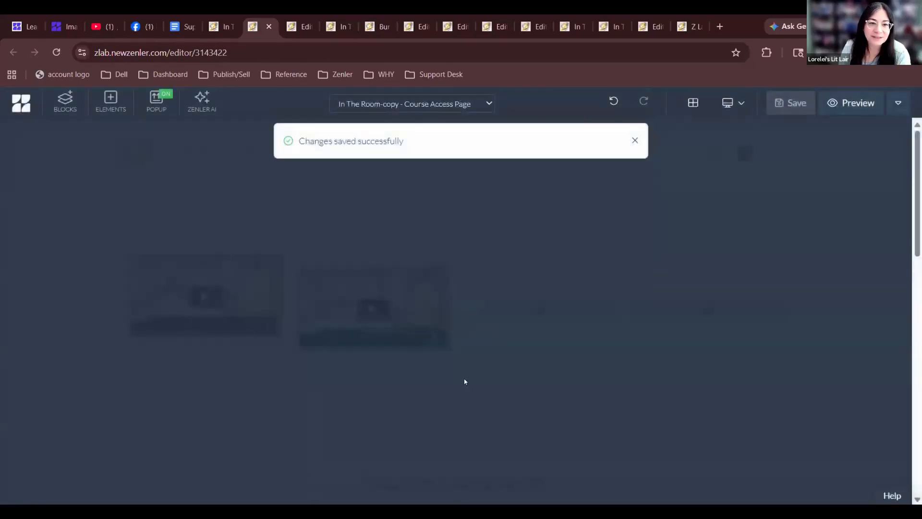
- Look over the Course Access Page down to its Reviews block, close the editor and open the Reviews overview for courses
scroll(464, 379, down, 10)
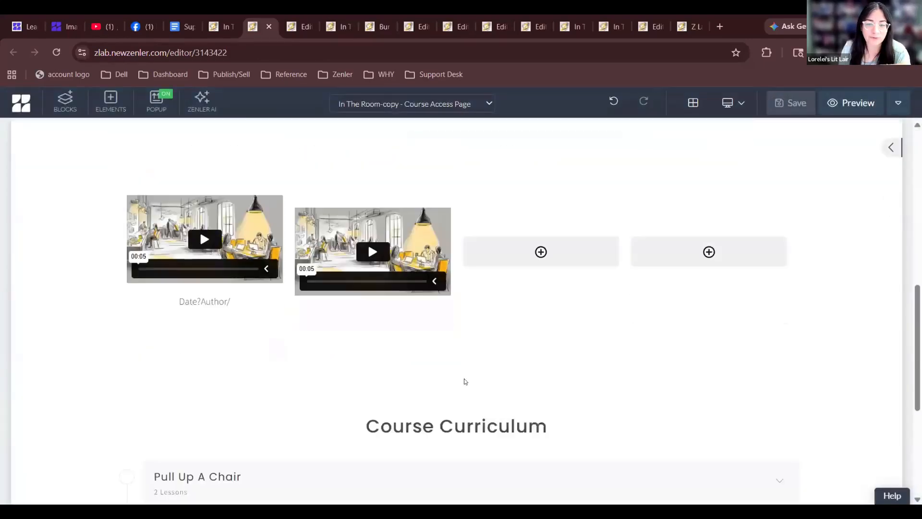
scroll(464, 379, down, 5)
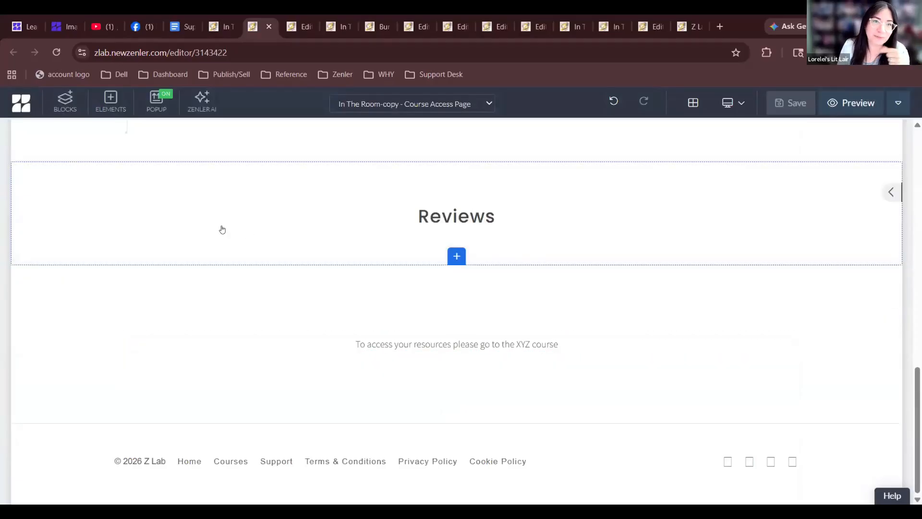
scroll(222, 230, up, 5)
scroll(224, 225, up, 2)
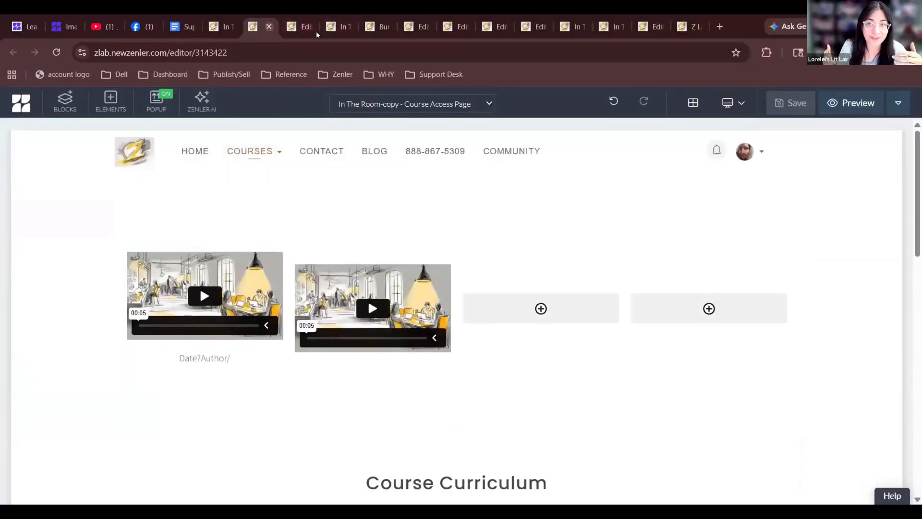
click(269, 26)
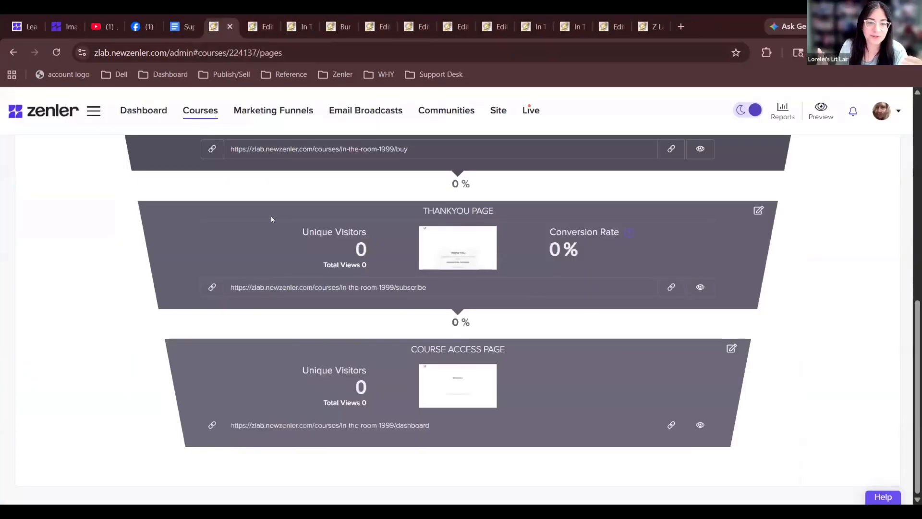
scroll(271, 216, up, 10)
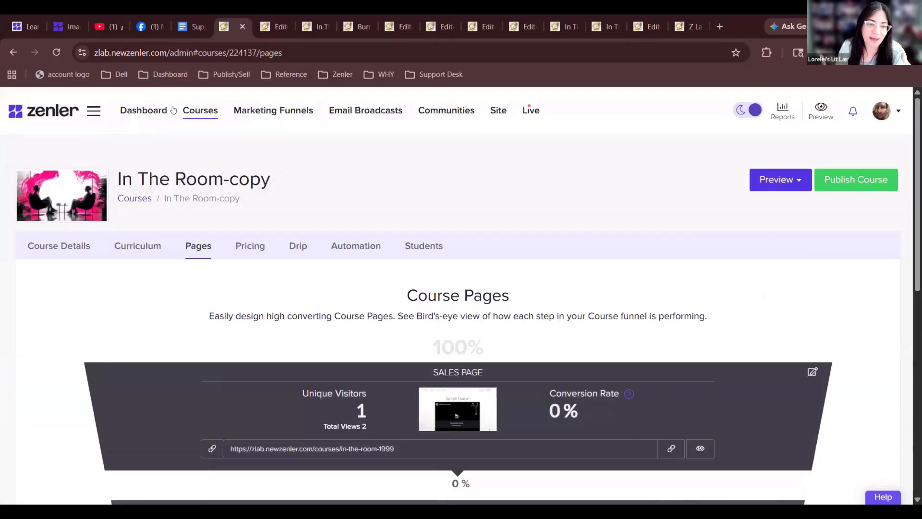
click(207, 114)
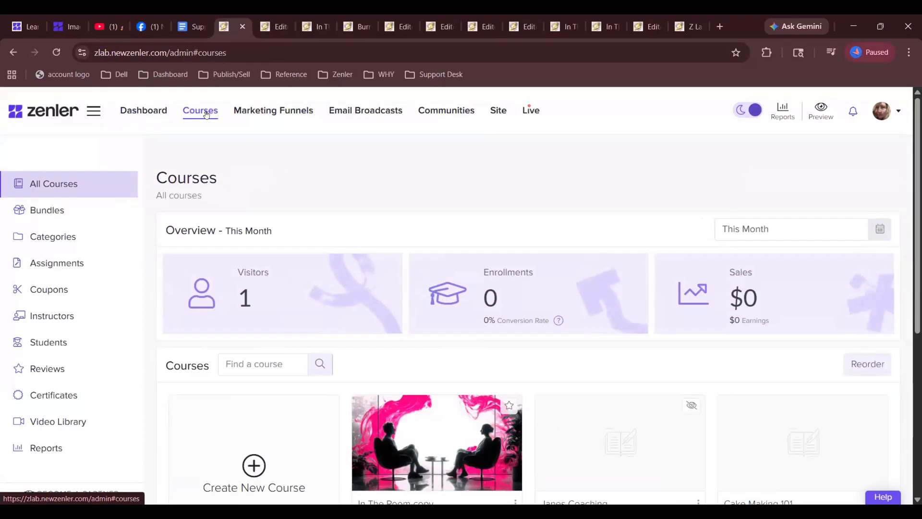
click(67, 367)
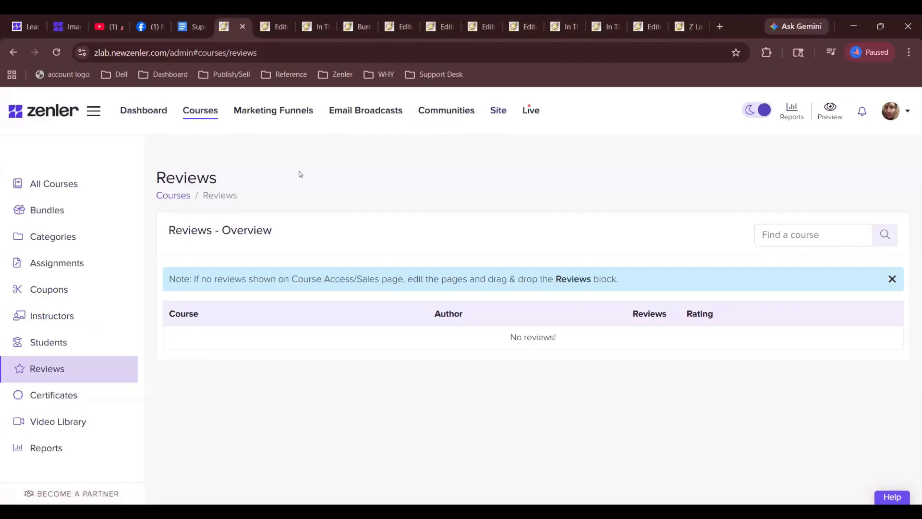
- Open the In The Room-copy course from the course list and examine its preview options and course details
click(197, 111)
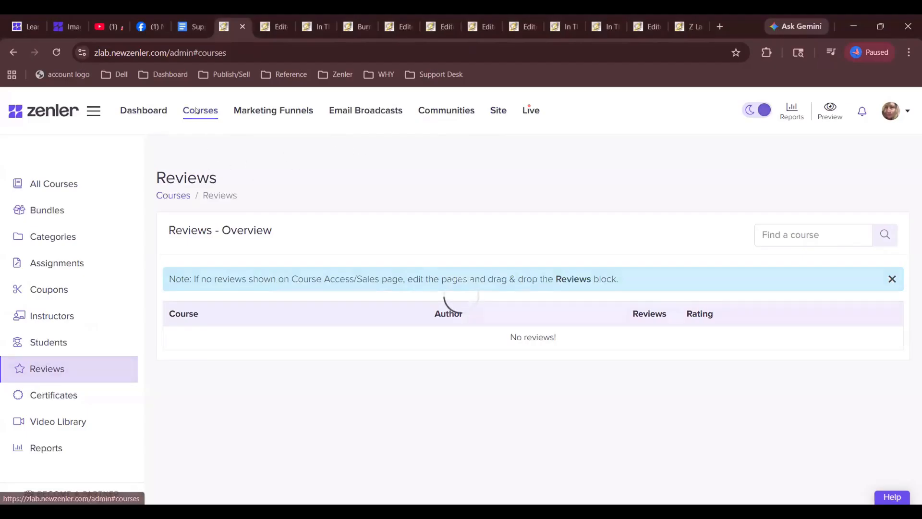
scroll(425, 267, down, 4)
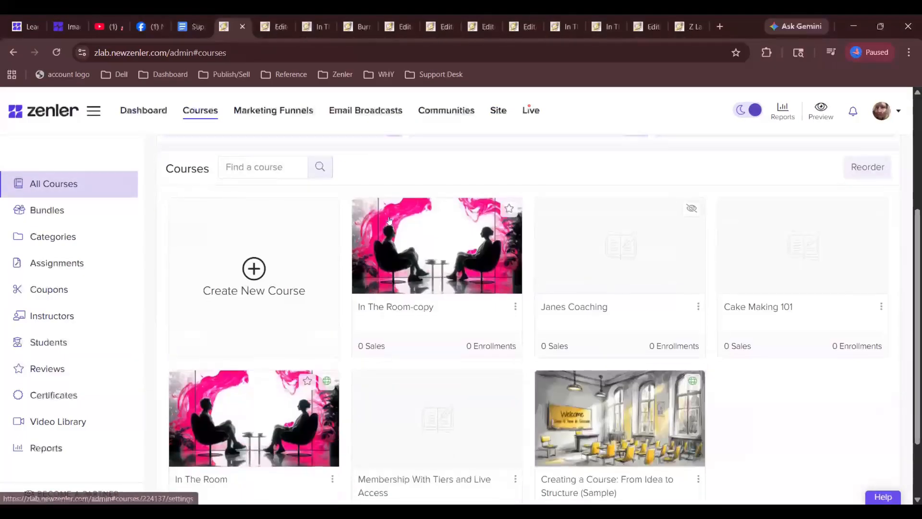
scroll(444, 226, up, 4)
scroll(442, 226, down, 4)
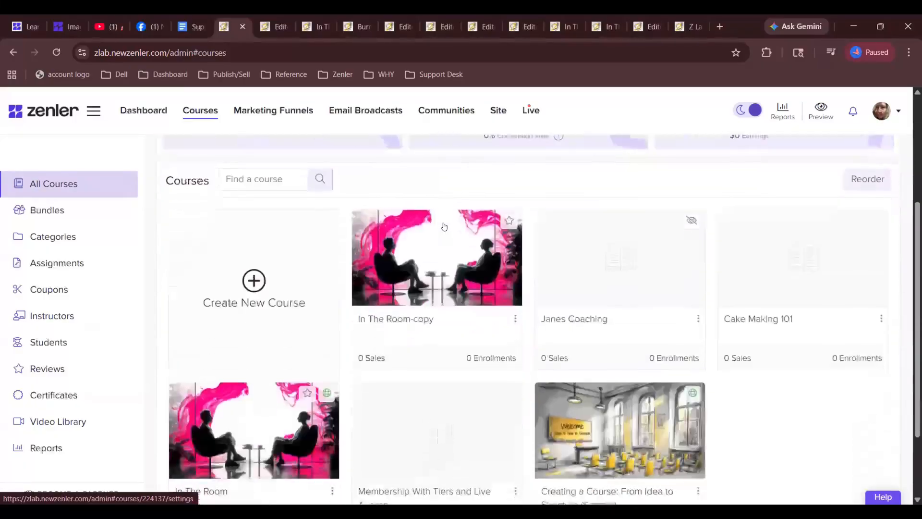
scroll(445, 226, up, 1)
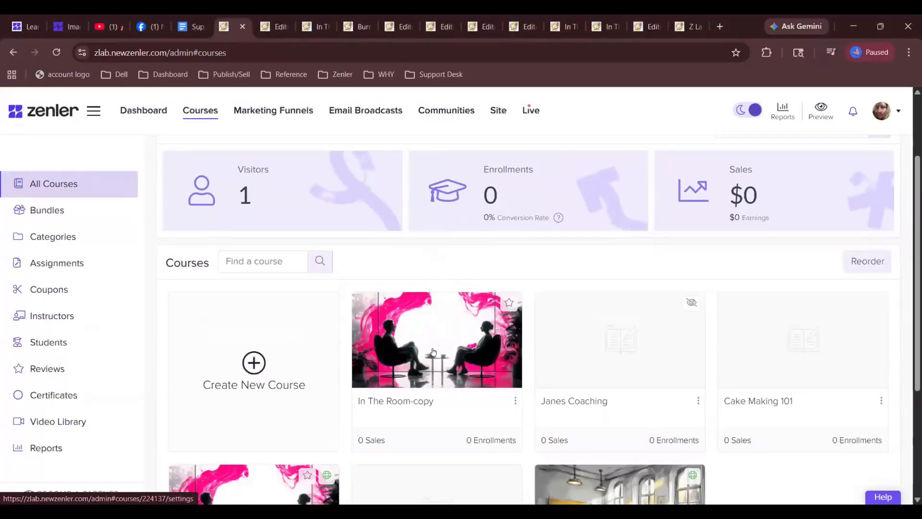
click(433, 352)
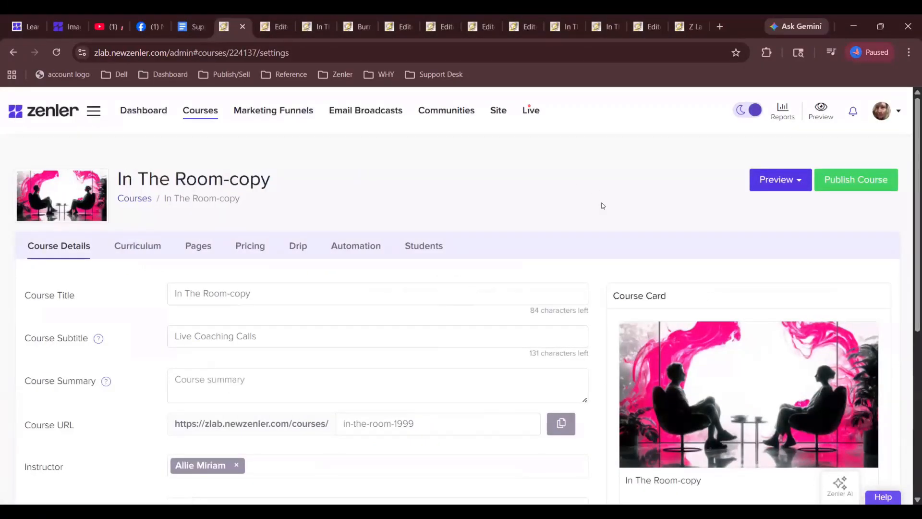
click(788, 180)
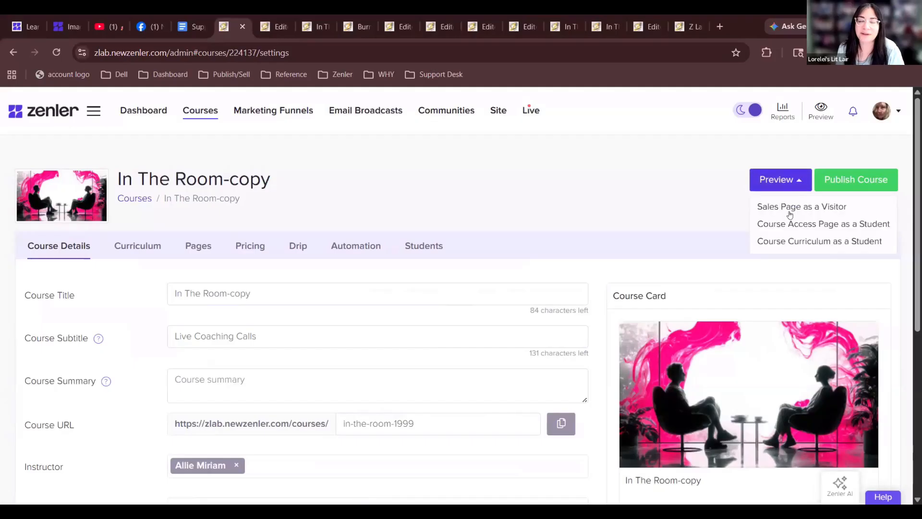
click(605, 215)
scroll(605, 215, down, 6)
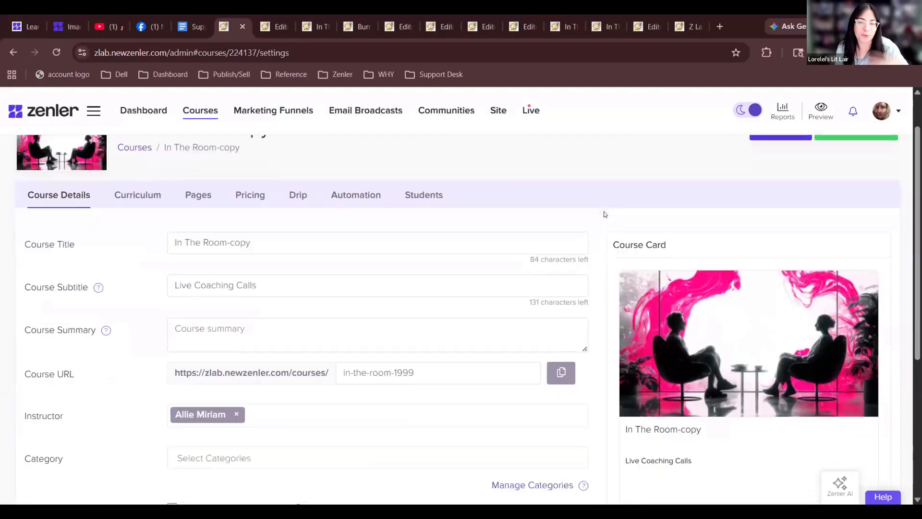
scroll(605, 215, up, 6)
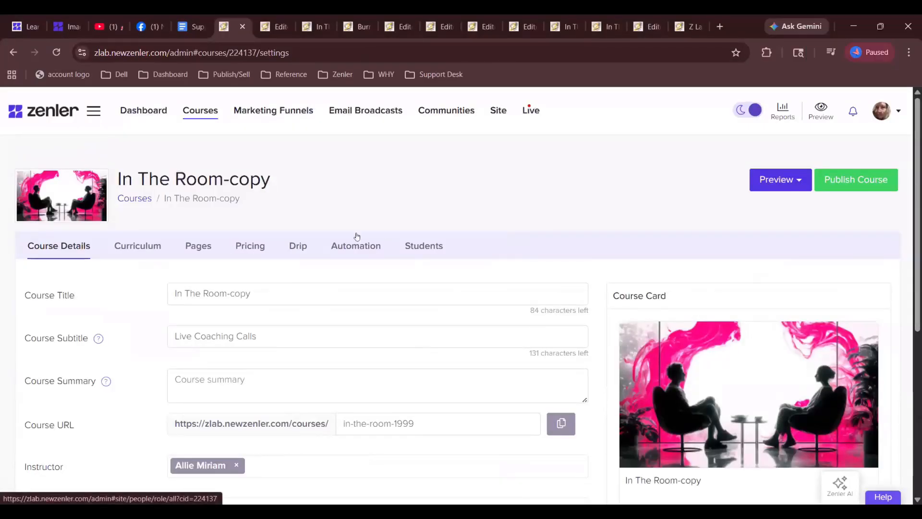
- Leave the In The Room-copy course and go back to the Reviews overview in the courses area
click(204, 110)
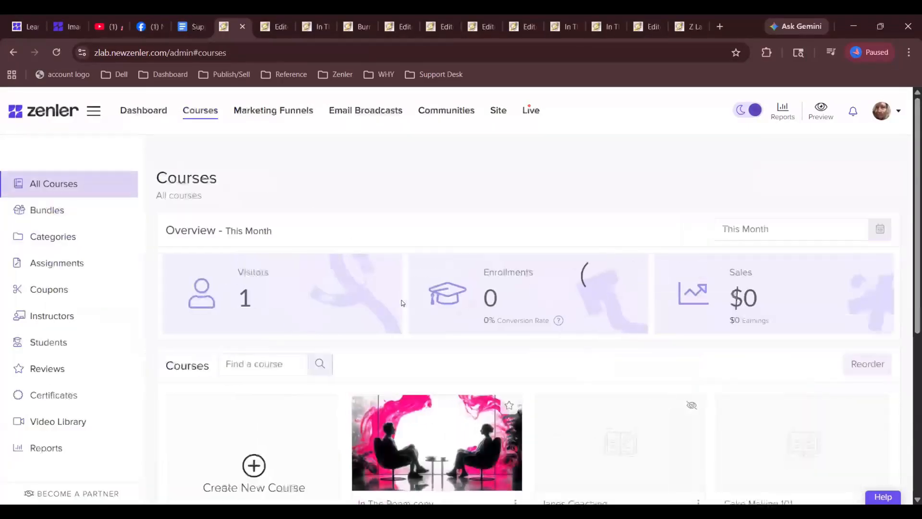
click(80, 288)
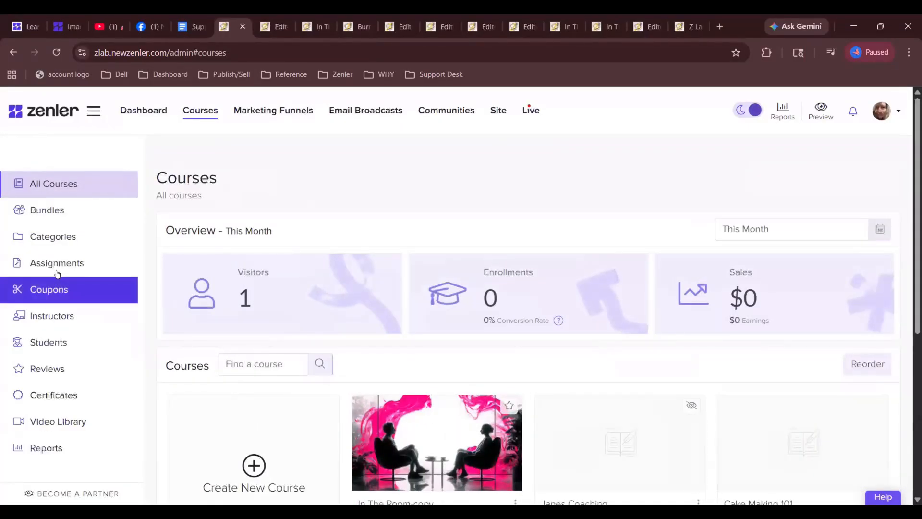
click(43, 372)
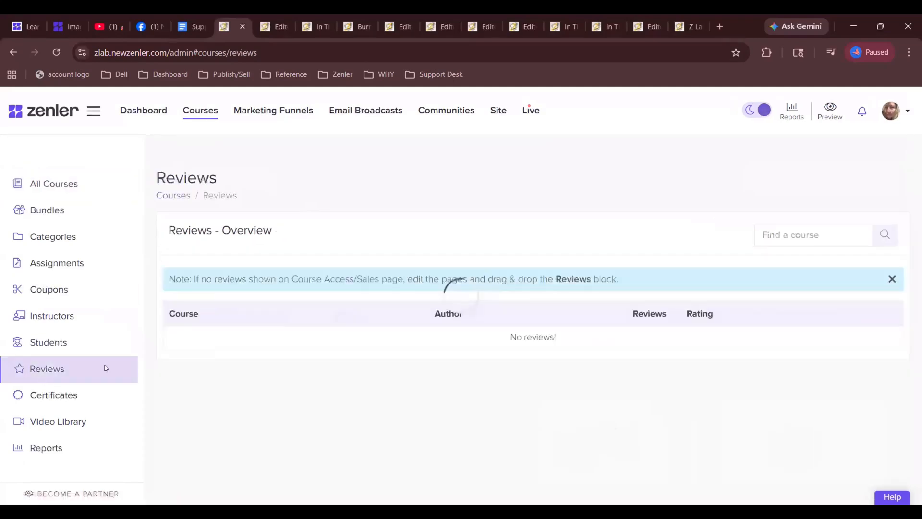